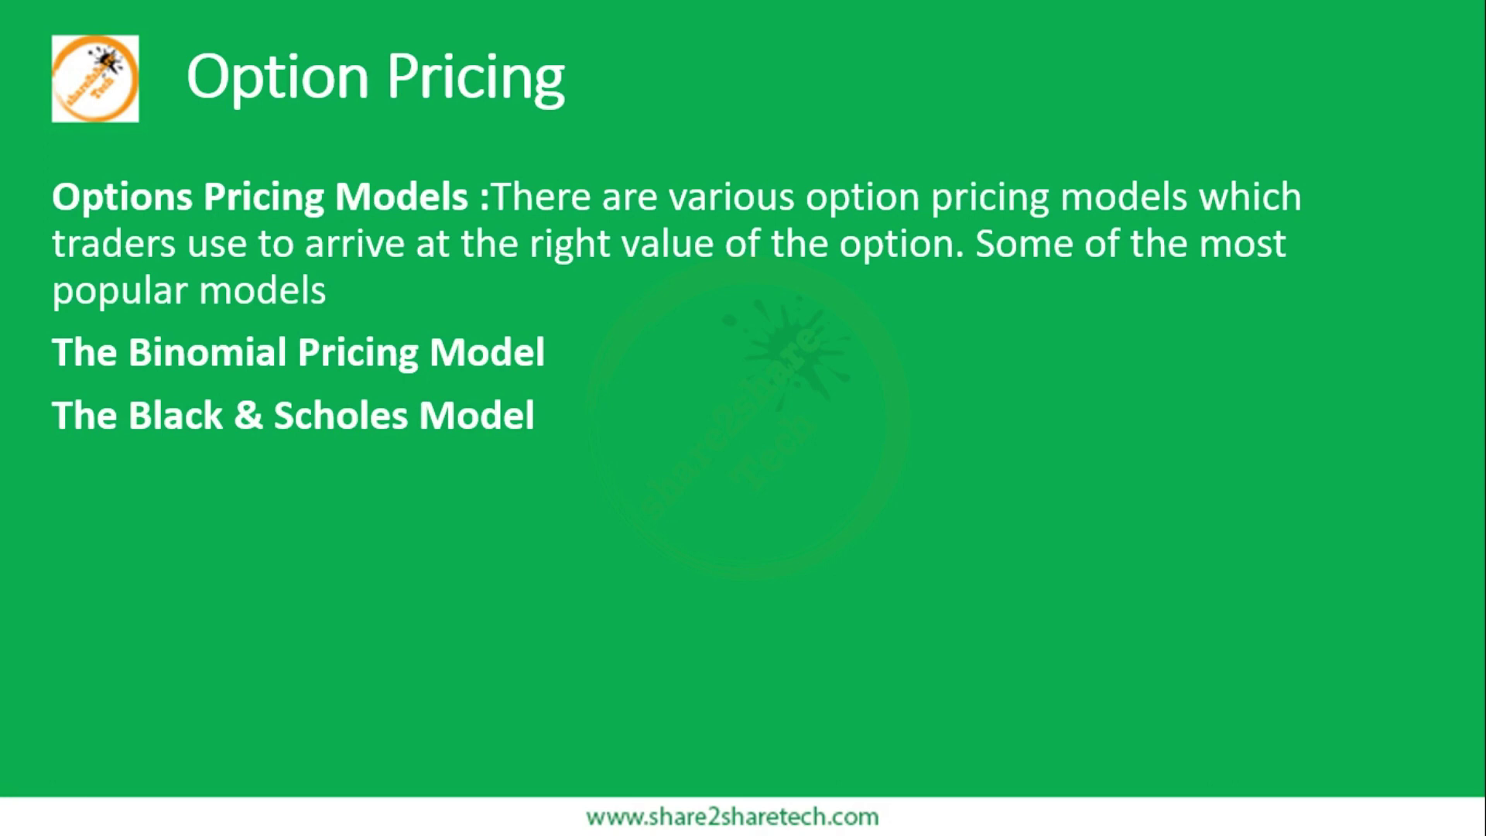
left_click_drag(127, 384, 468, 399)
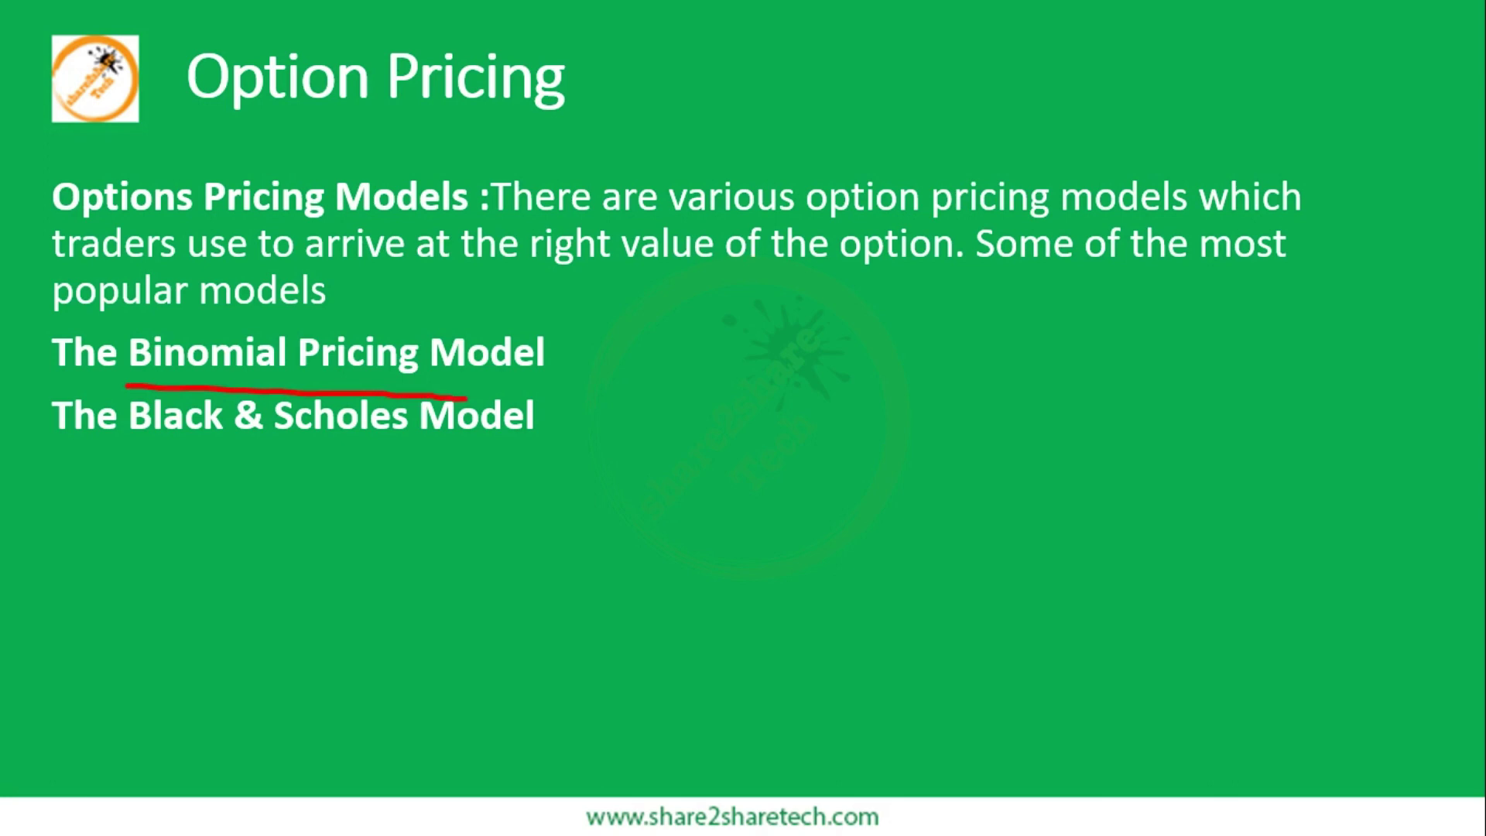
left_click_drag(160, 471, 467, 470)
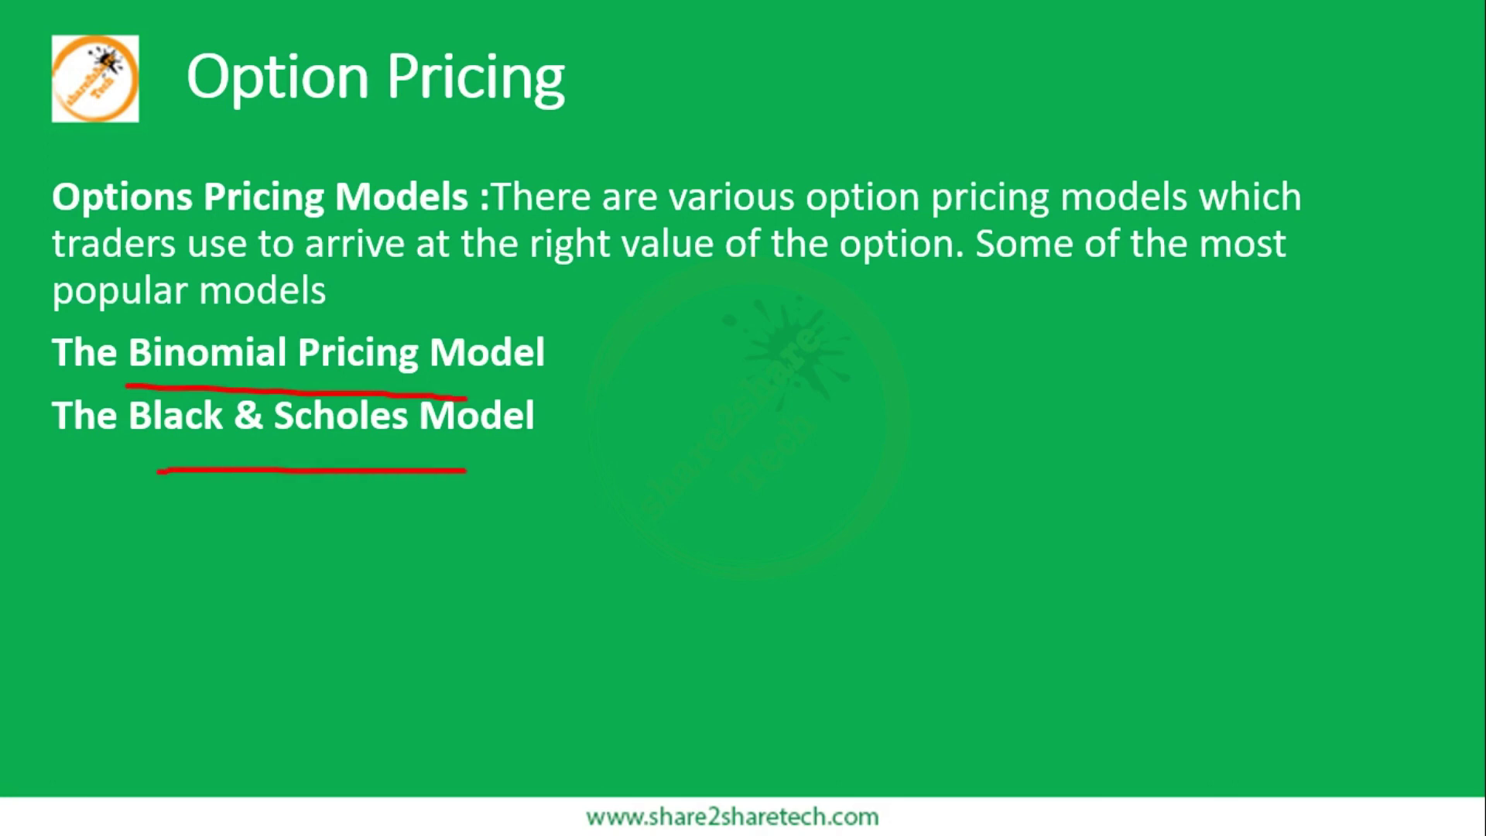
left_click_drag(563, 429, 656, 370)
key("e")
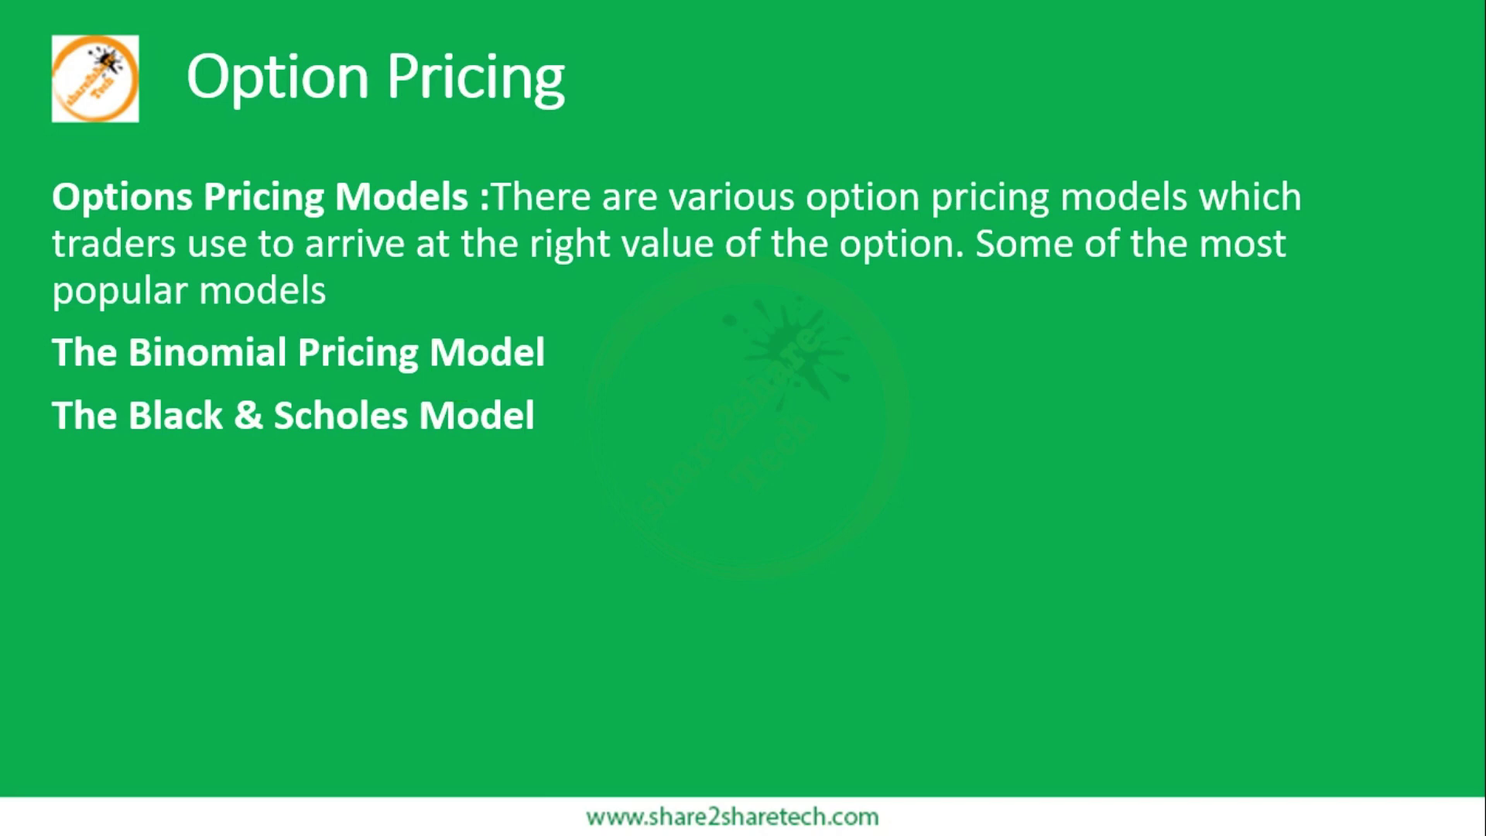
Step: Switch to the NSE website in Chrome and open the Equity Derivatives product page, going down to its information sections
key("alt+Tab")
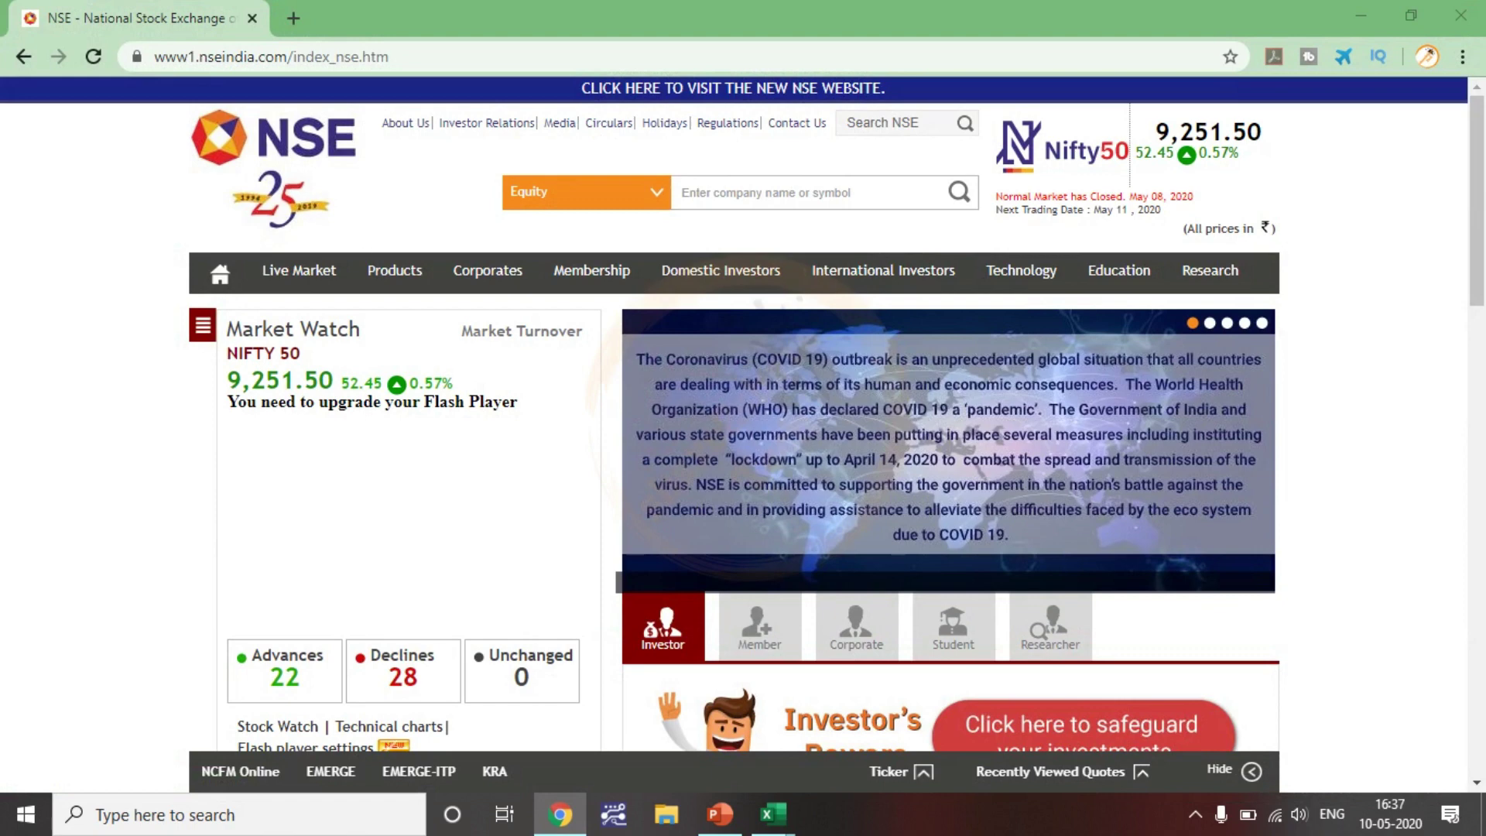
mouse_move(367, 250)
left_mouse_down()
mouse_move(360, 292)
mouse_move(457, 264)
mouse_move(378, 247)
left_mouse_up()
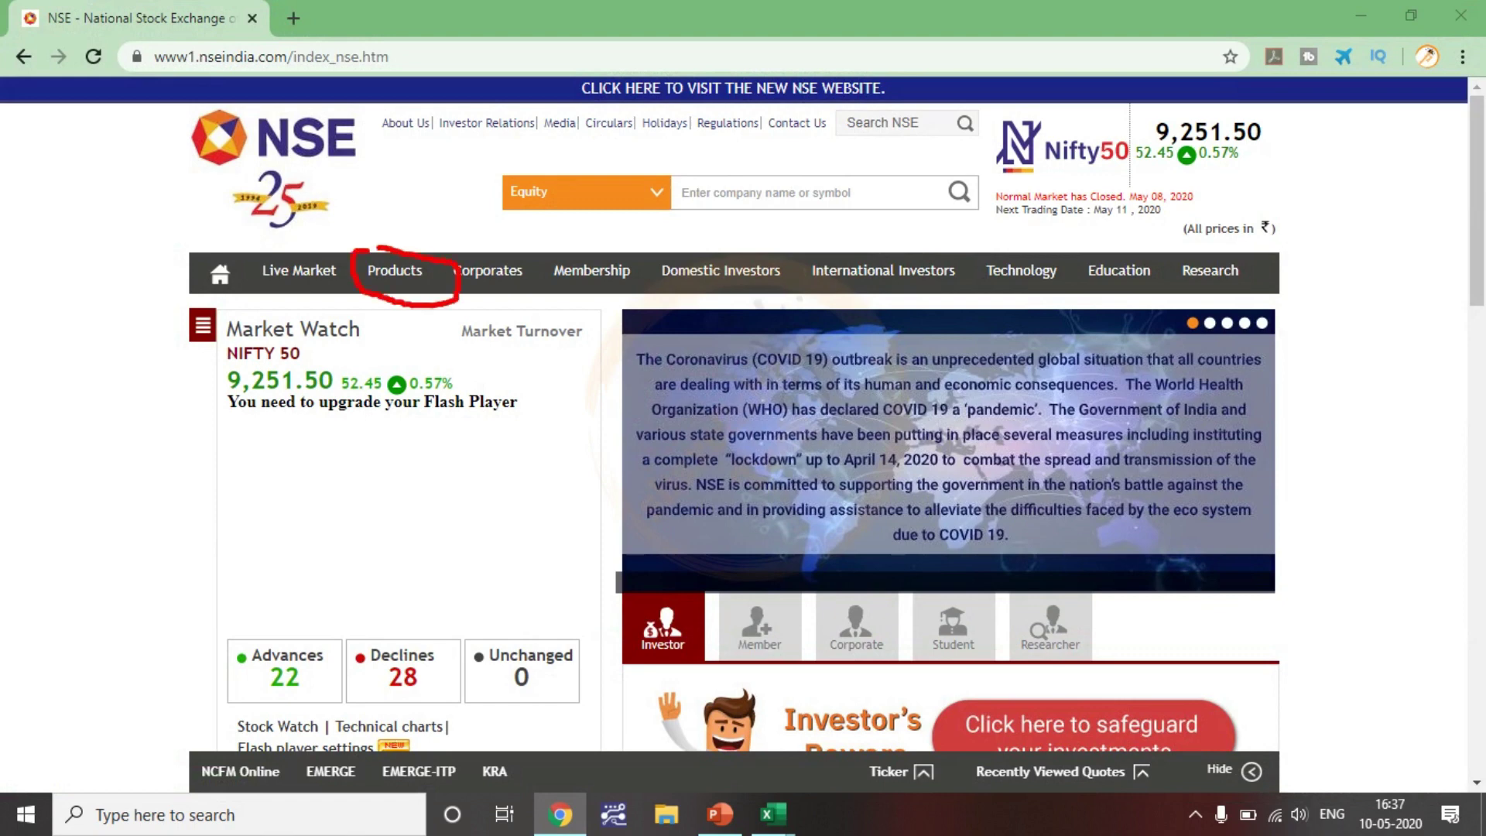
mouse_move(395, 270)
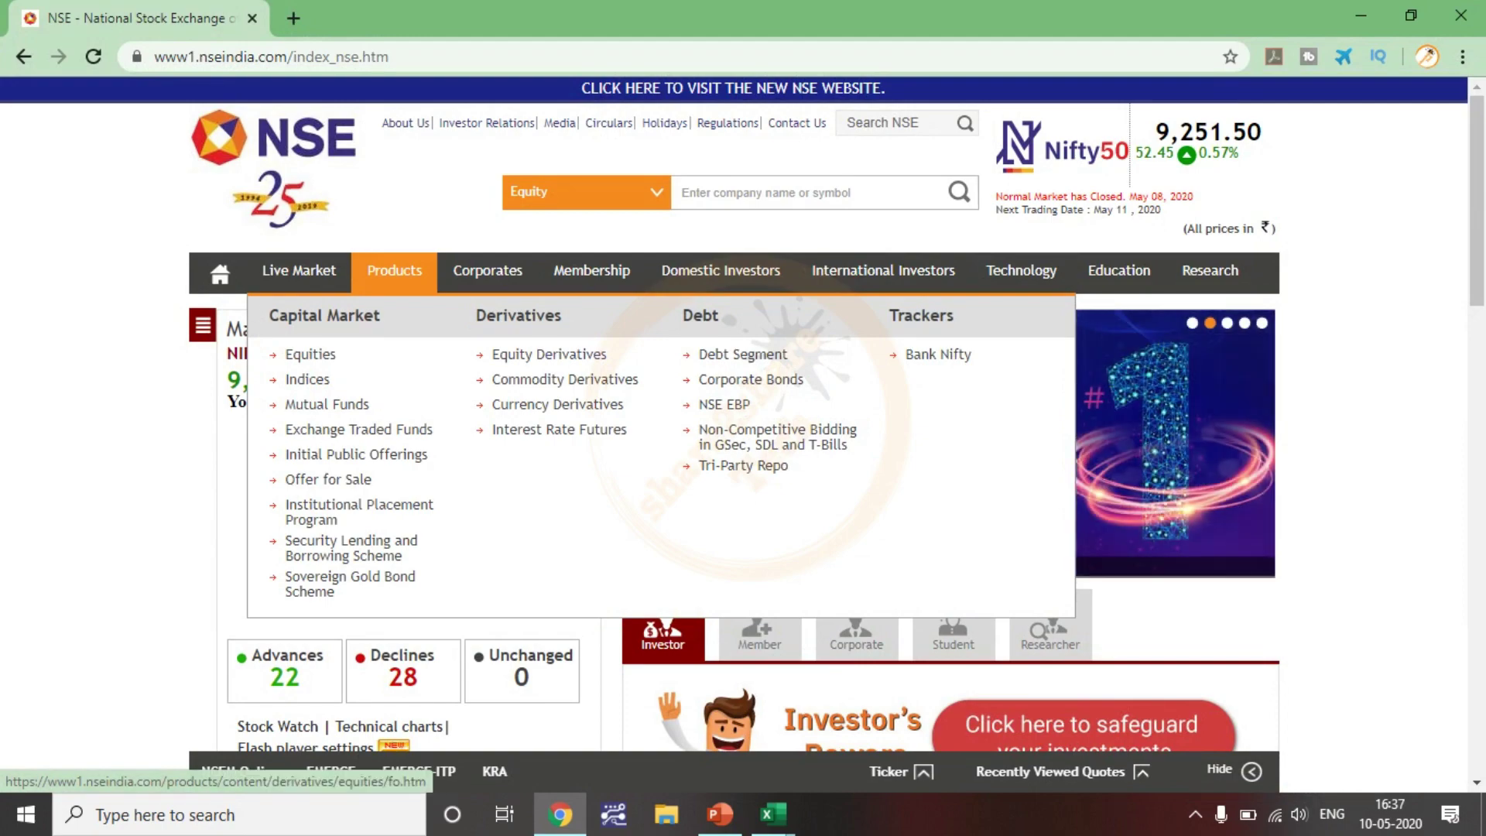
left_click(549, 354)
scroll(588, 418, "down", 5)
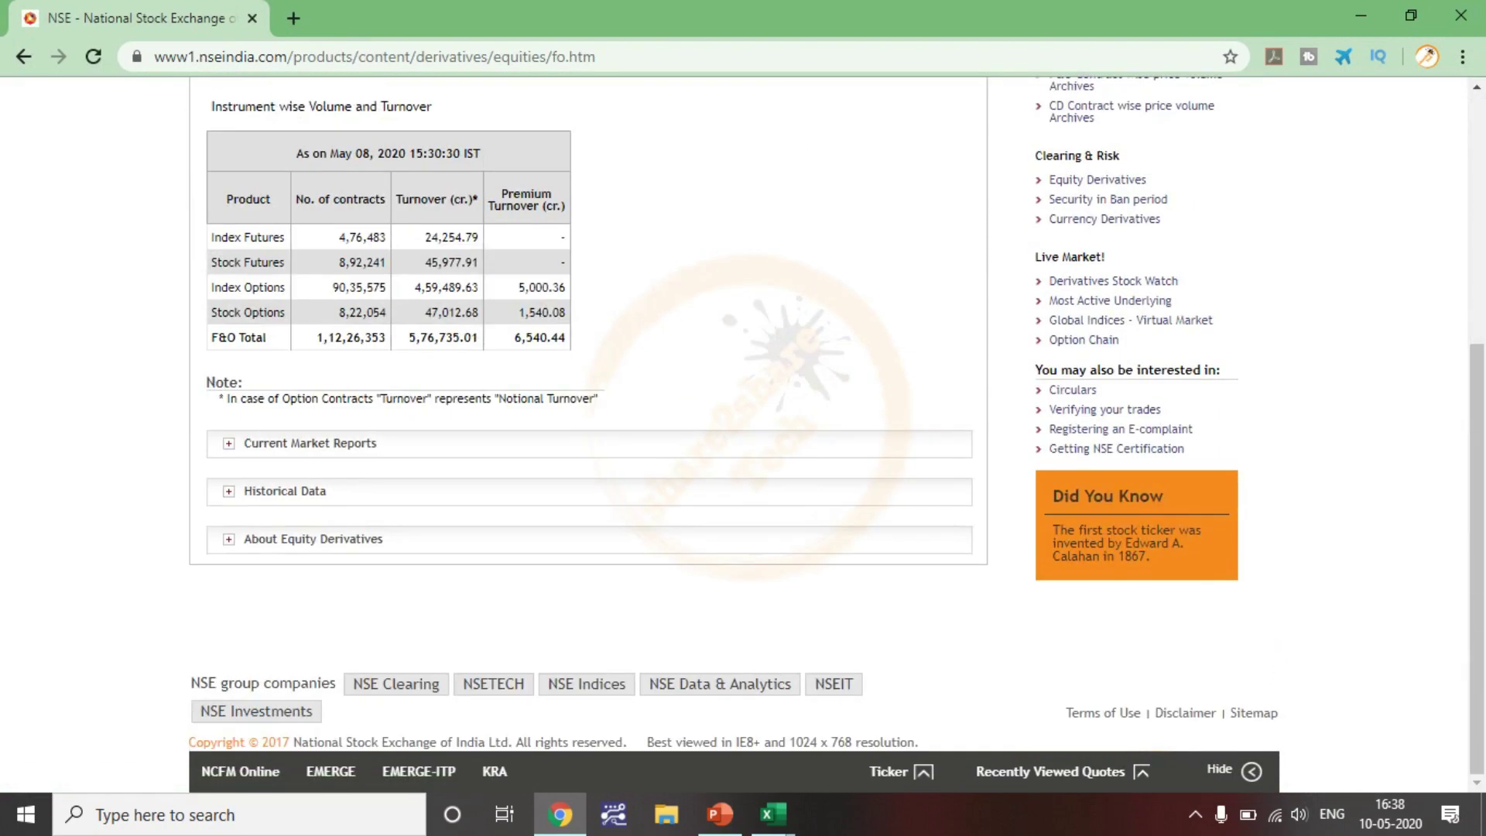
Step: Expand the About Equity Derivatives section and open its Contract Specifications page
key("ctrl+2")
mouse_move(227, 520)
left_mouse_down()
mouse_move(178, 545)
mouse_move(349, 579)
mouse_move(384, 527)
mouse_move(244, 511)
left_mouse_up()
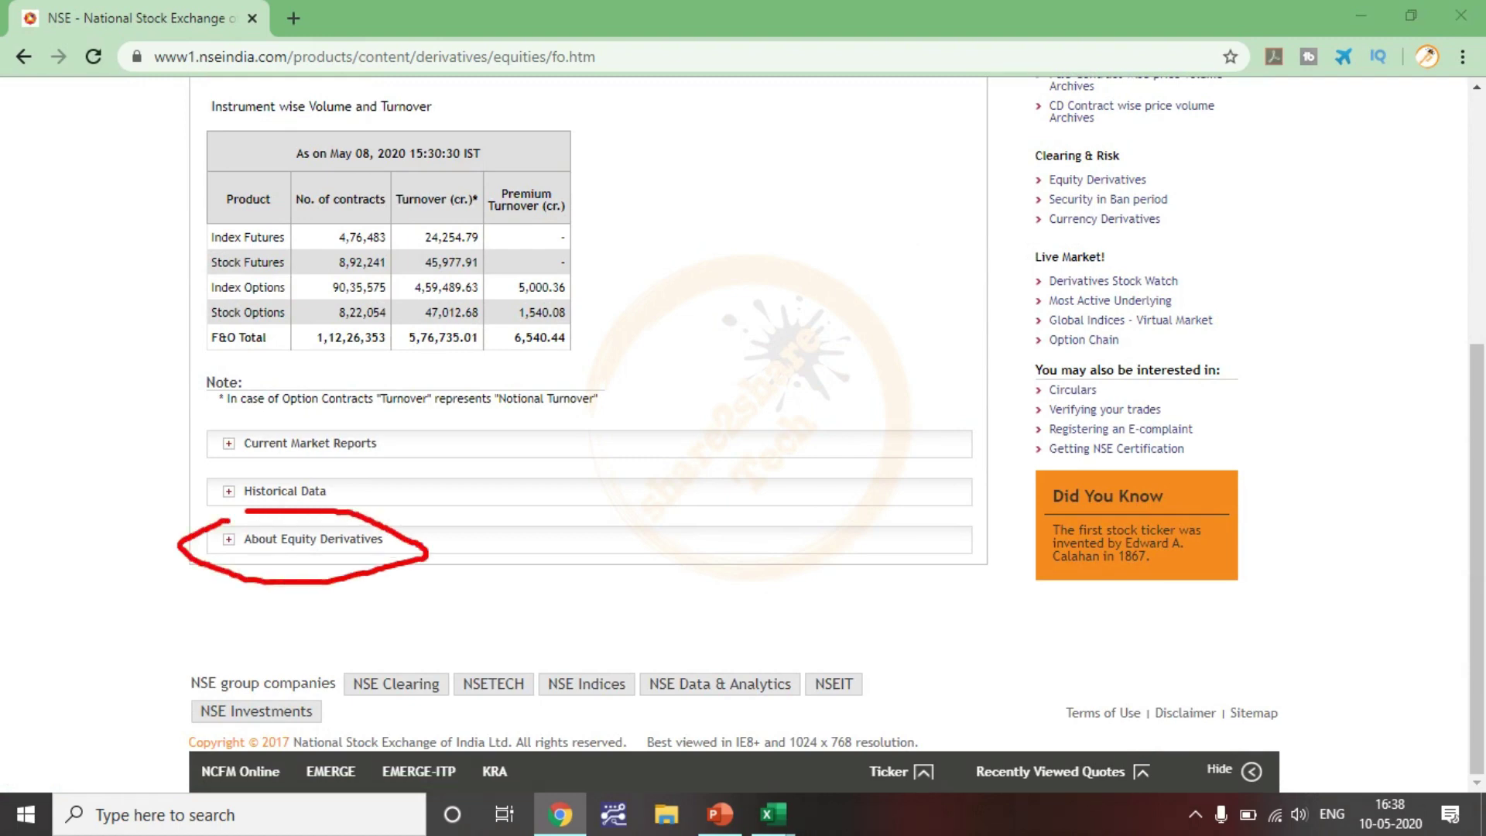
key("Escape")
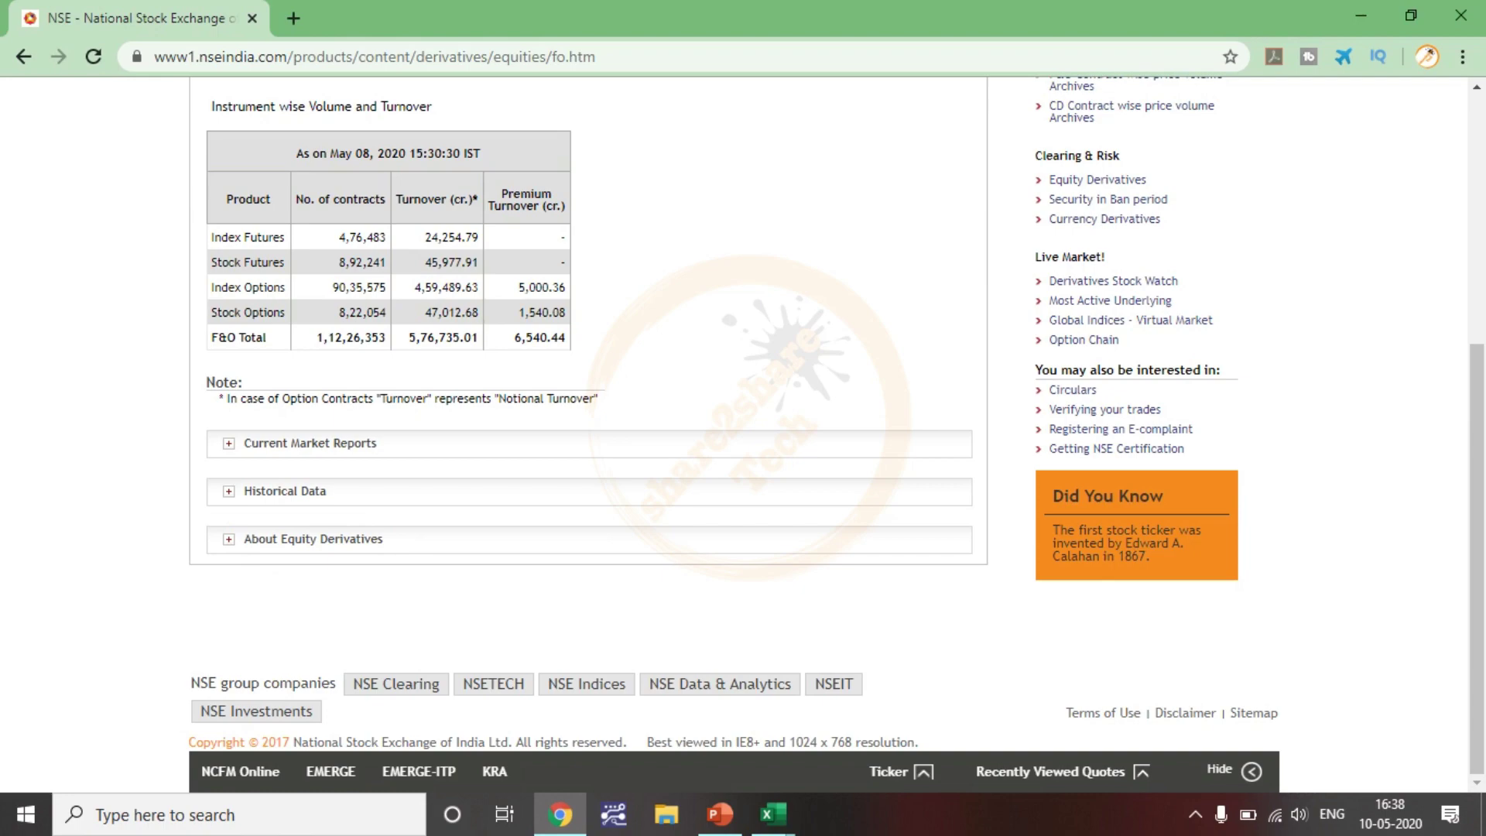
left_click(313, 539)
scroll(310, 495, "down", 6)
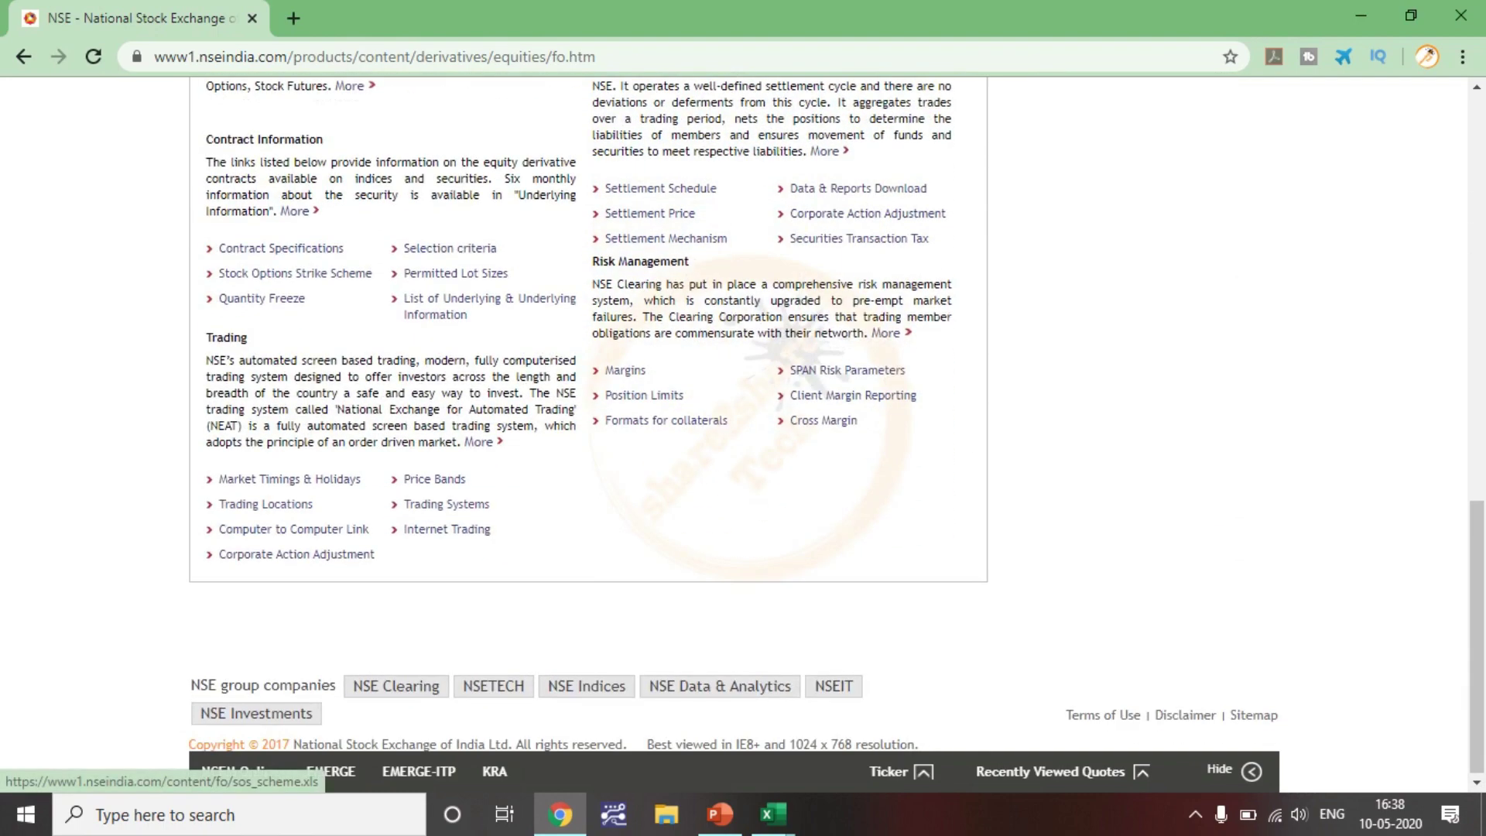
mouse_move(231, 219)
left_mouse_down()
mouse_move(186, 276)
mouse_move(362, 258)
mouse_move(279, 212)
mouse_move(220, 216)
left_mouse_up()
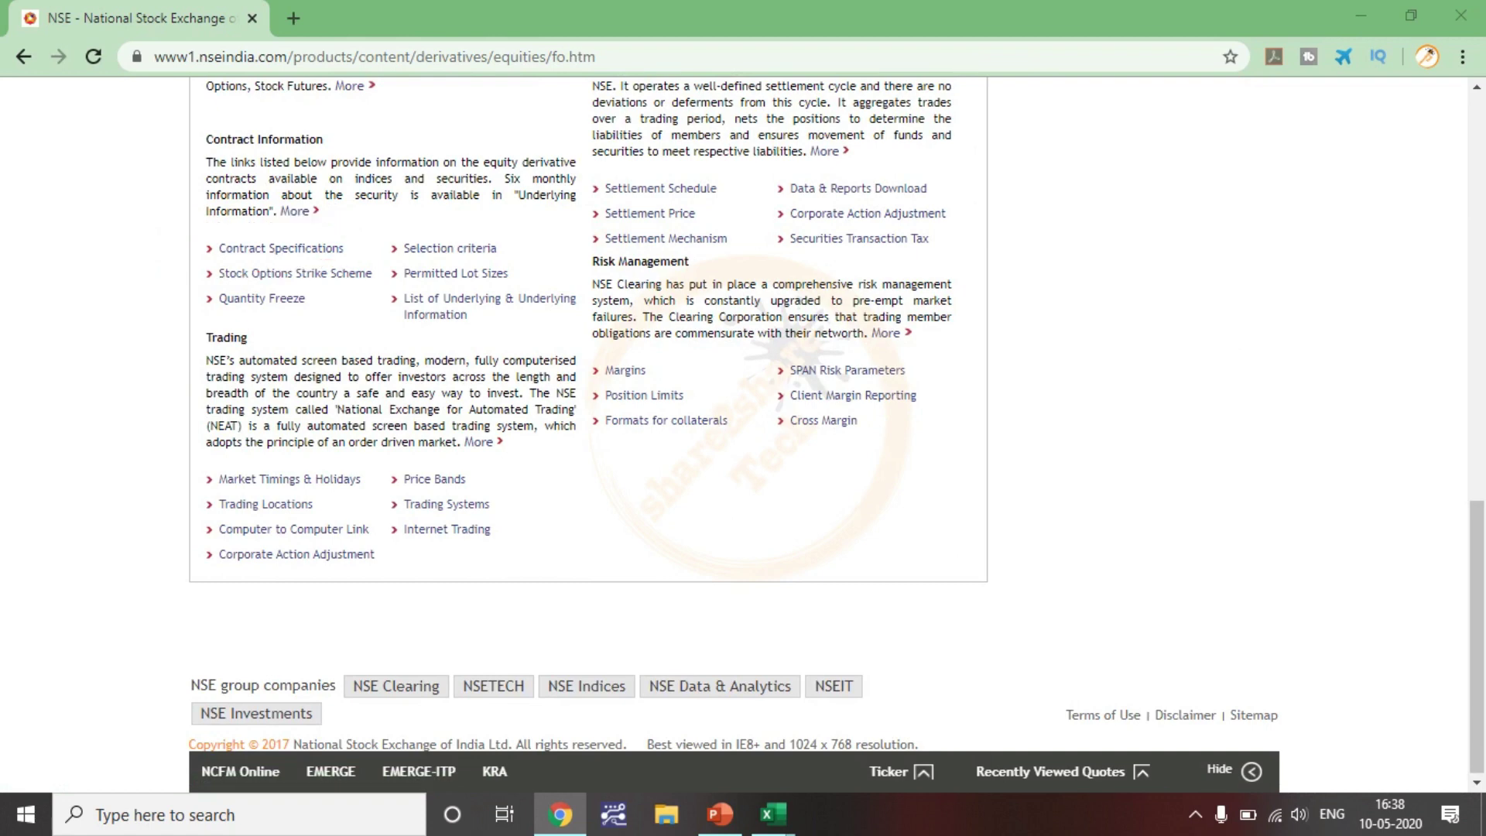
left_click(281, 248)
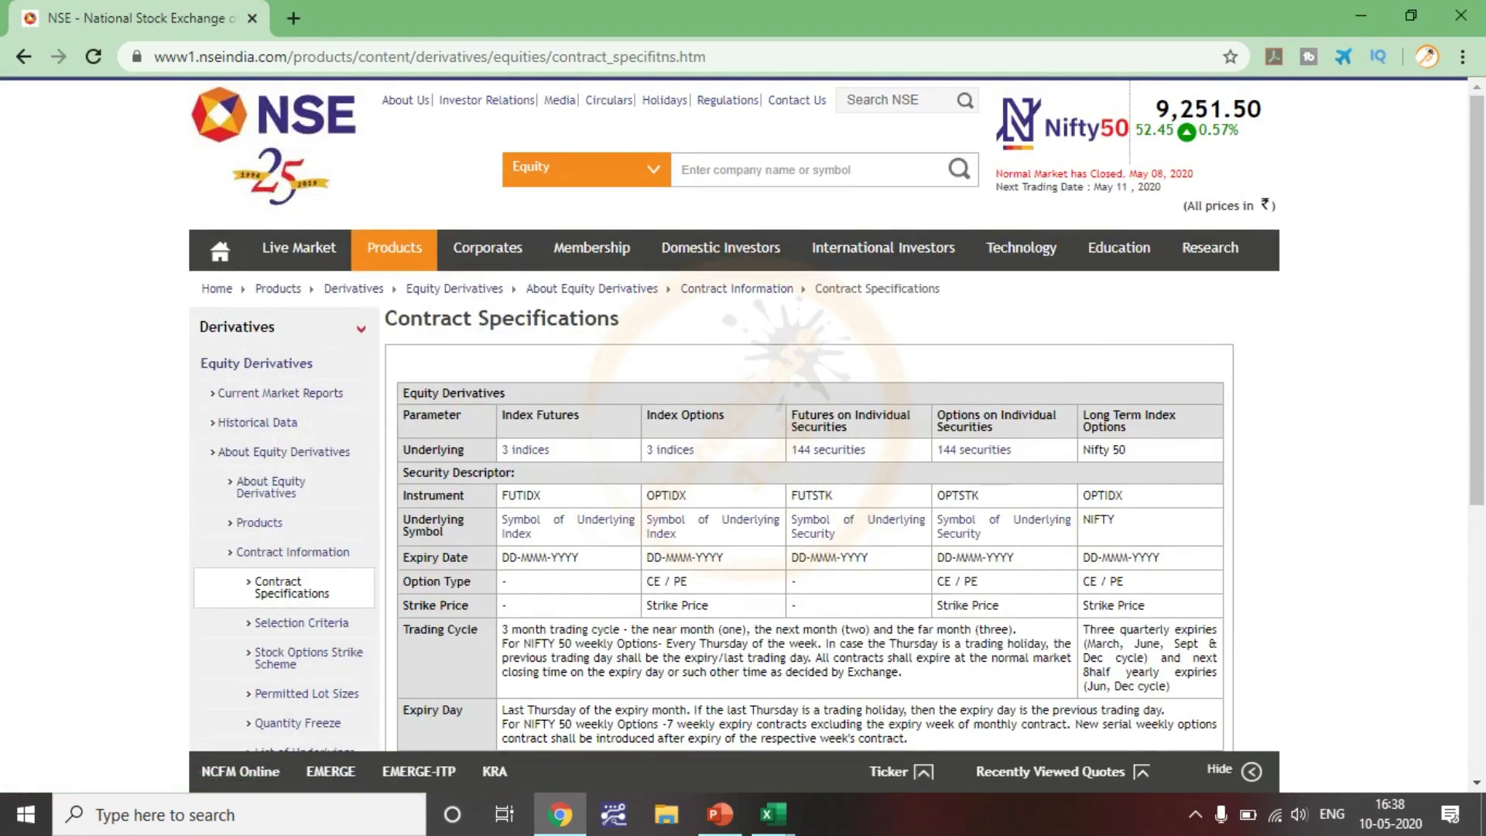
scroll(263, 306, "down", 3)
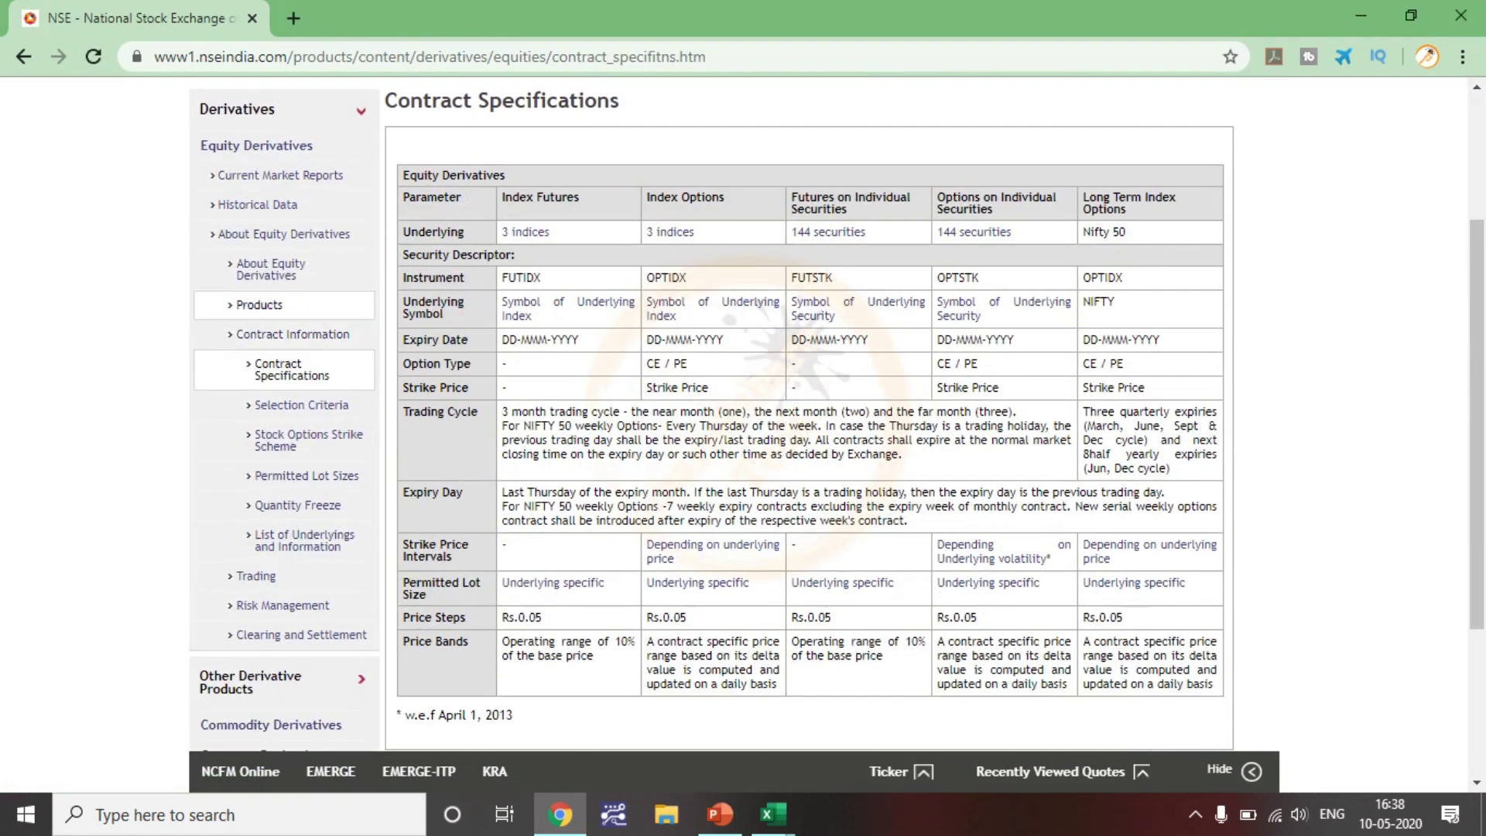
Step: Open the Products page under About Equity Derivatives to show the available index and security derivatives
mouse_move(266, 288)
left_mouse_down()
mouse_move(231, 310)
mouse_move(314, 314)
left_mouse_up()
left_click(259, 305)
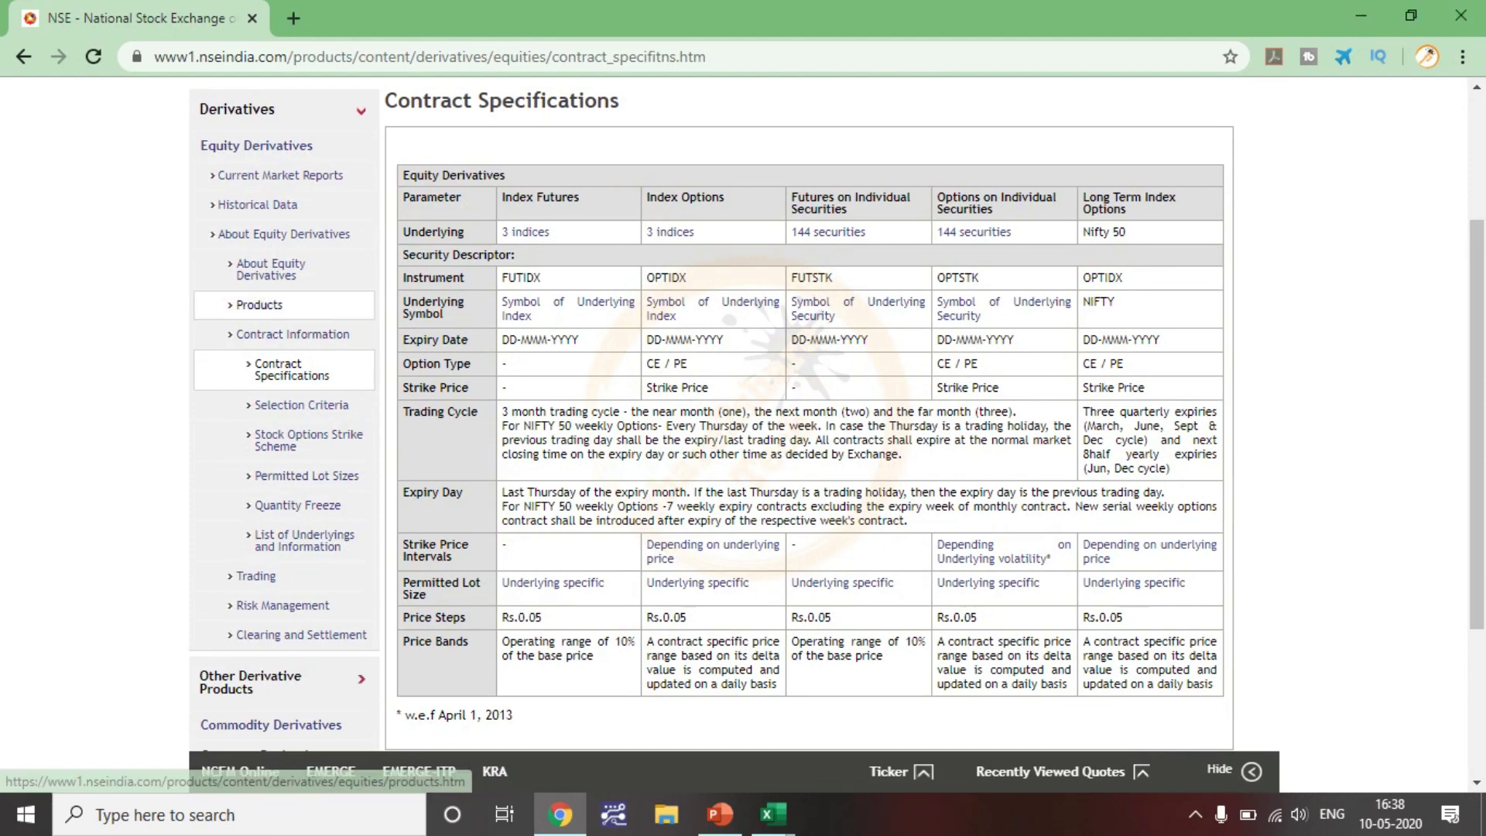
scroll(874, 309, "down", 4)
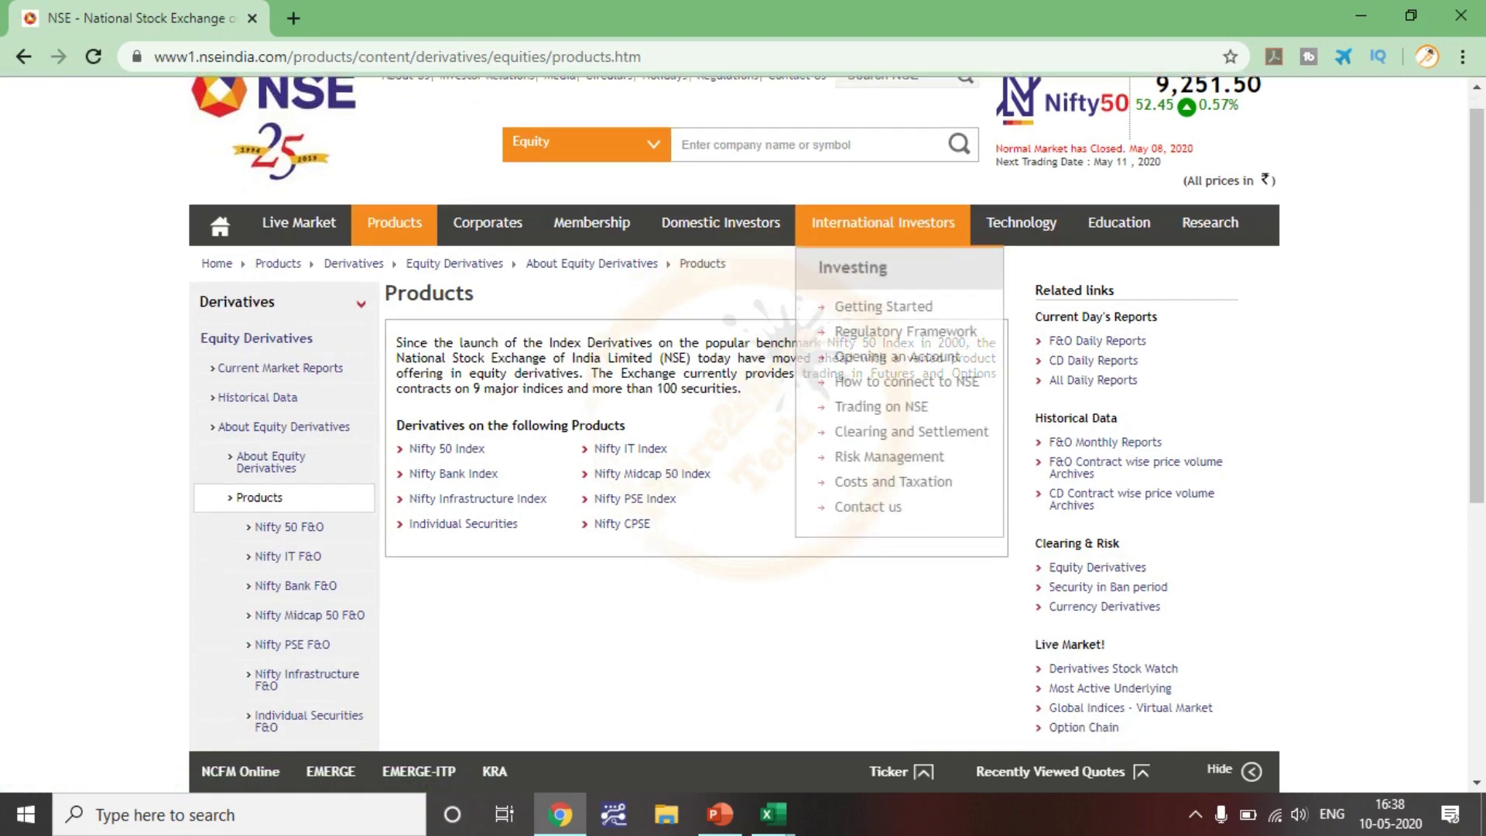
scroll(294, 403, "down", 2)
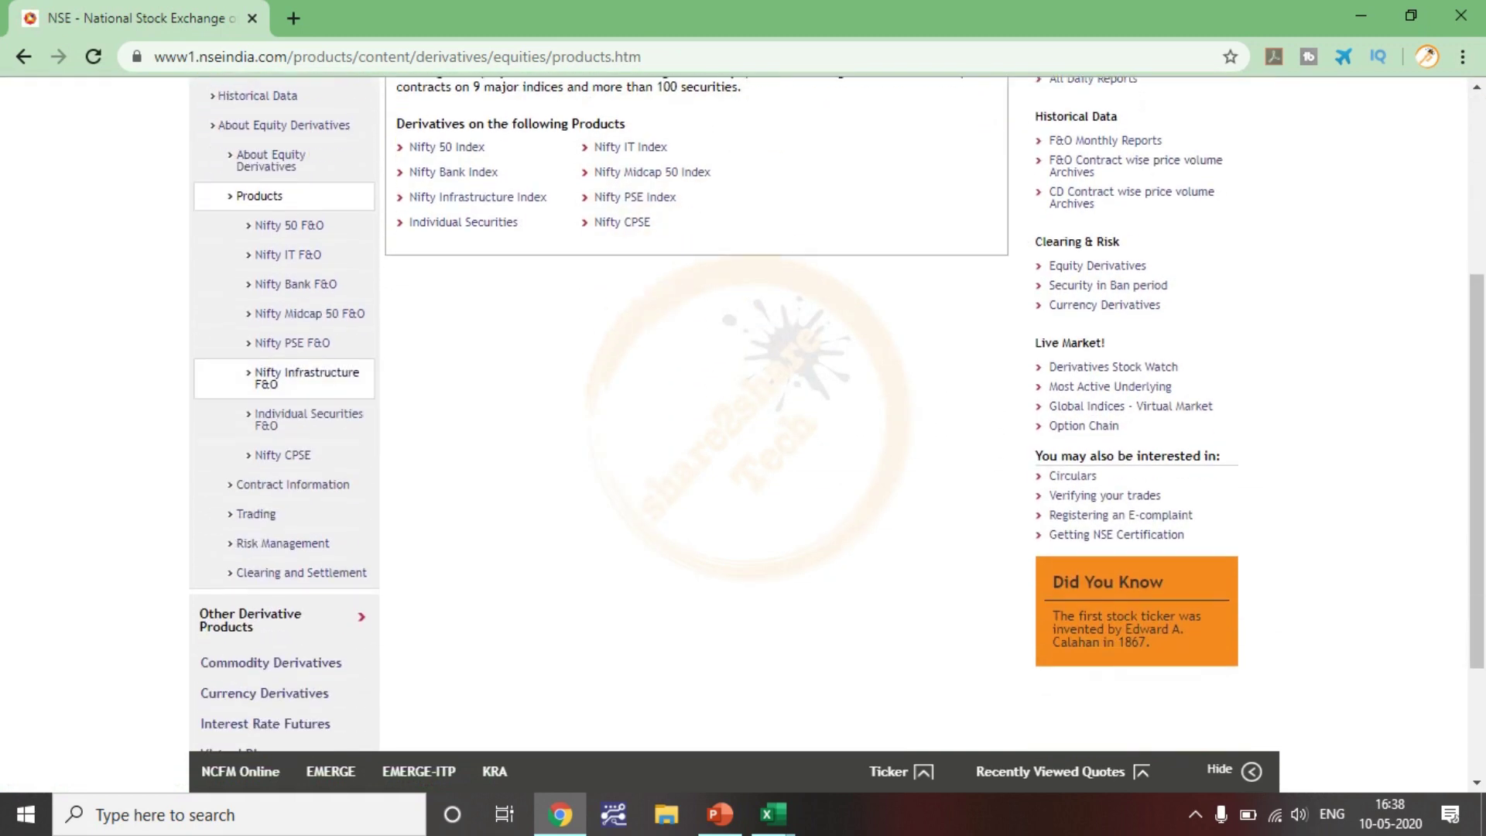
Step: Mark the equity derivative products list, clear the marking, and open the Nifty 50 F&O page
key("ctrl+2")
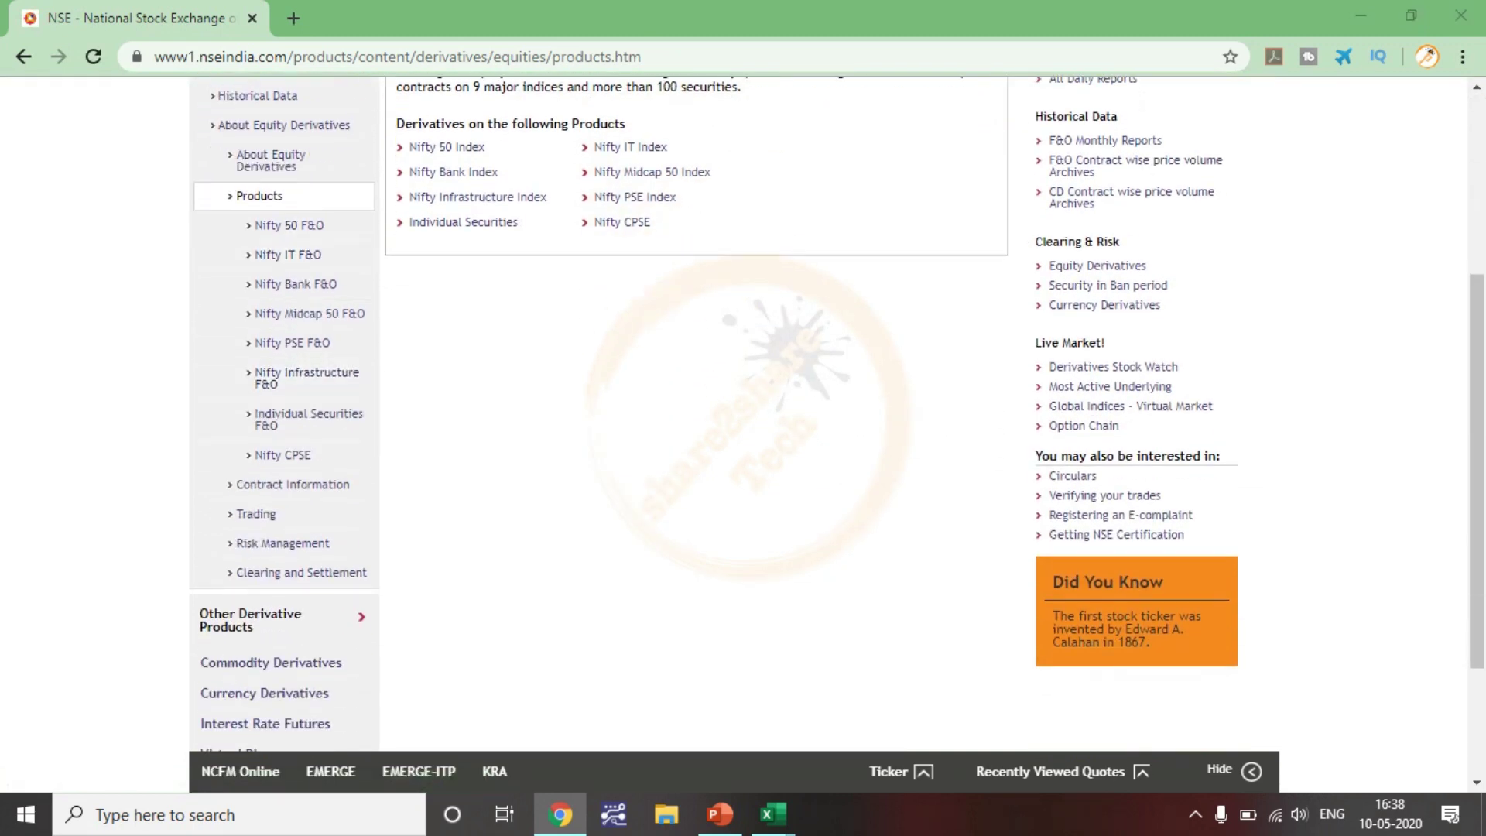
left_click_drag(209, 237, 316, 201)
mouse_move(255, 401)
left_mouse_down()
mouse_move(193, 409)
mouse_move(276, 446)
mouse_move(379, 433)
mouse_move(329, 390)
mouse_move(256, 402)
left_mouse_up()
key("e")
right_click(474, 159)
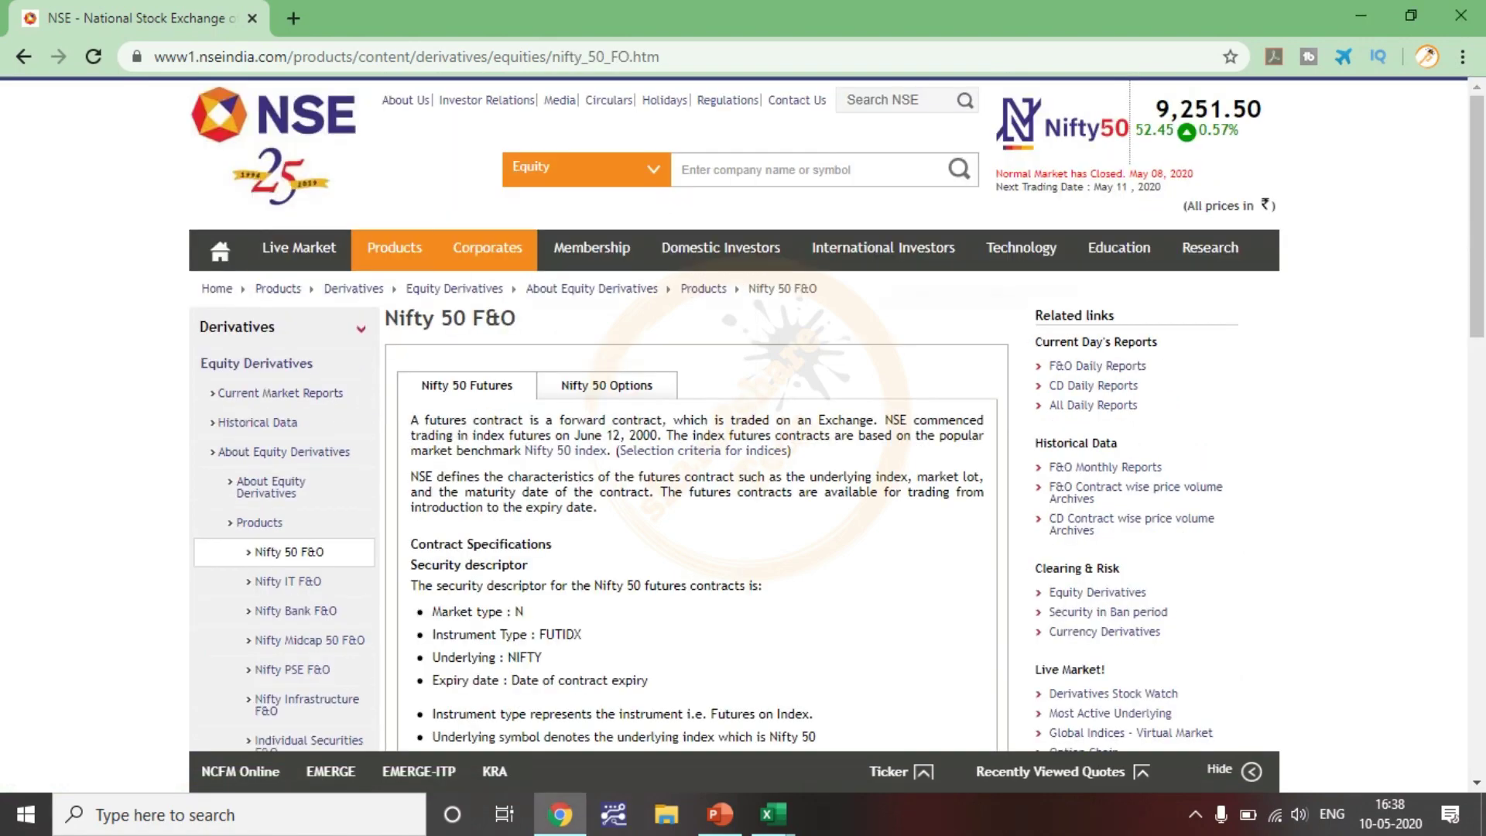
mouse_move(488, 249)
Step: Show the Nifty 50 Options details and examine the Black-Scholes call and put formulas under Base Prices
scroll(743, 418, "down", 3)
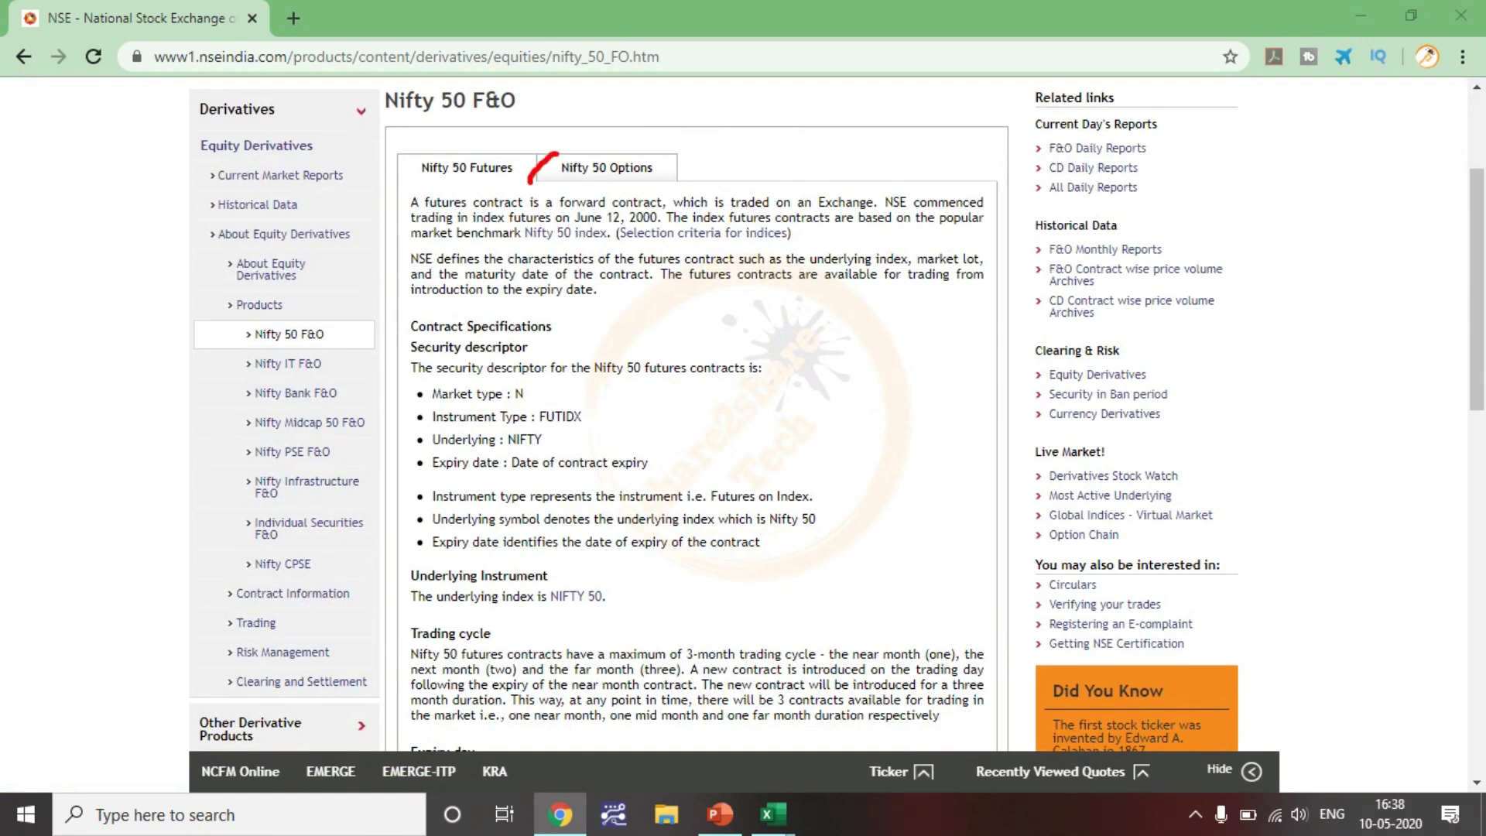
key("Escape")
left_click(607, 168)
scroll(696, 434, "down", 20)
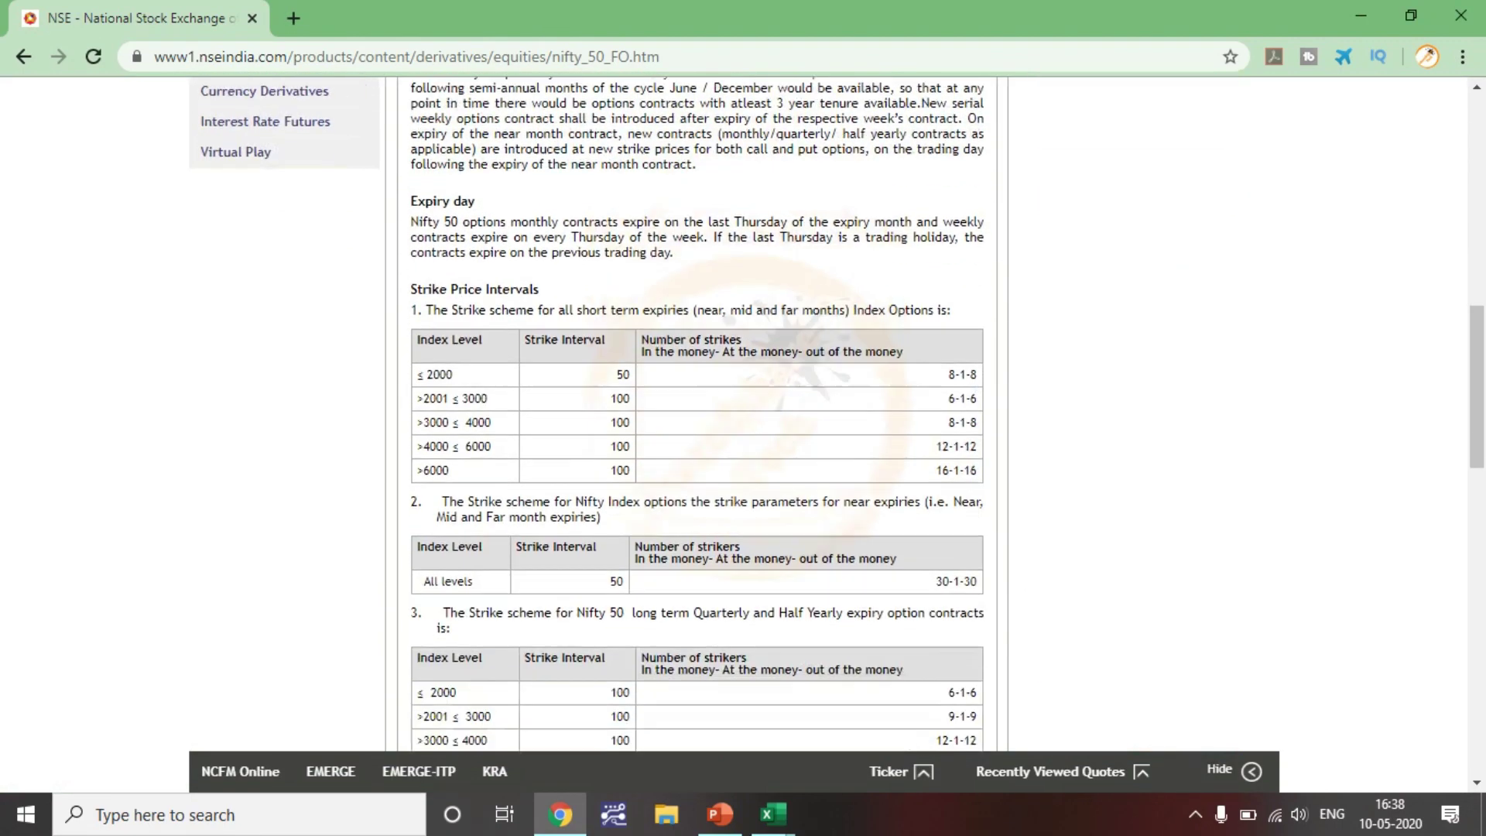
scroll(697, 434, "down", 2)
scroll(697, 434, "up", 3)
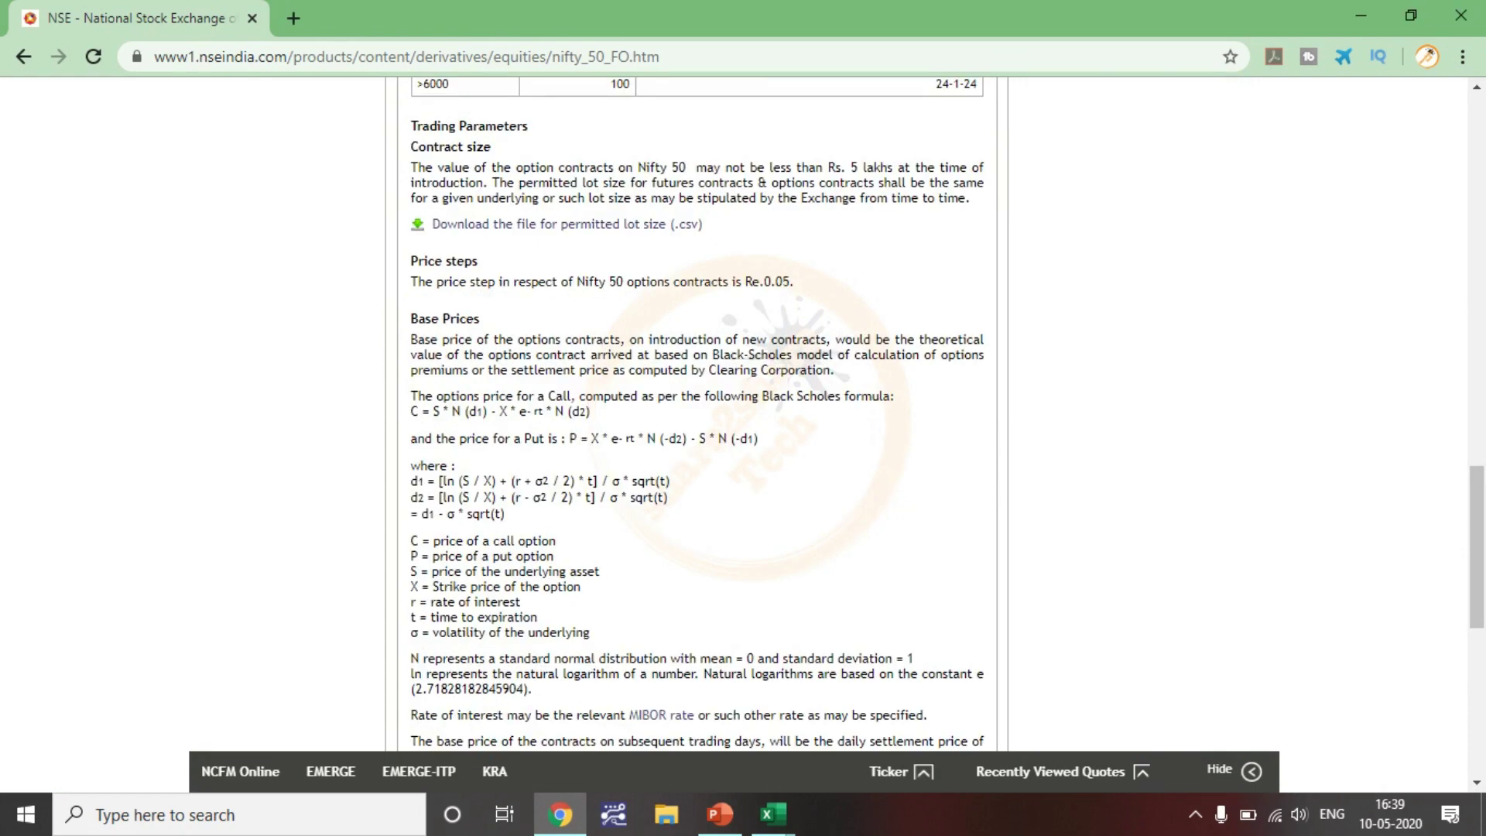
scroll(697, 433, "down", 1)
key("ctrl+2")
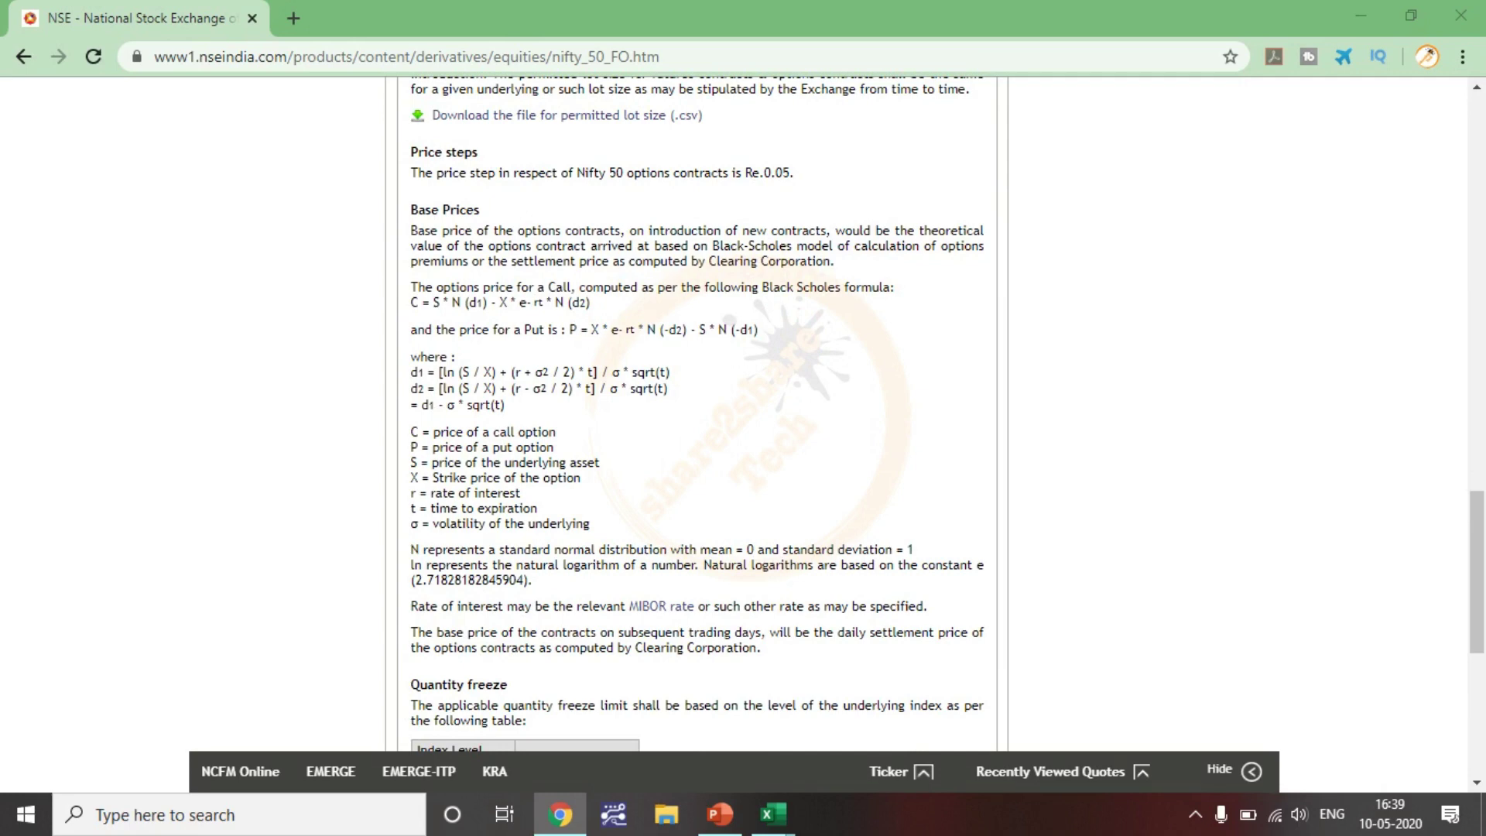
mouse_move(403, 281)
left_mouse_down()
mouse_move(402, 319)
mouse_move(601, 321)
mouse_move(401, 262)
left_mouse_up()
Step: Switch to the option Videos.xlsx workbook in Excel and select the stock price cell B1 on Sheet2 (2)
key("alt+Tab")
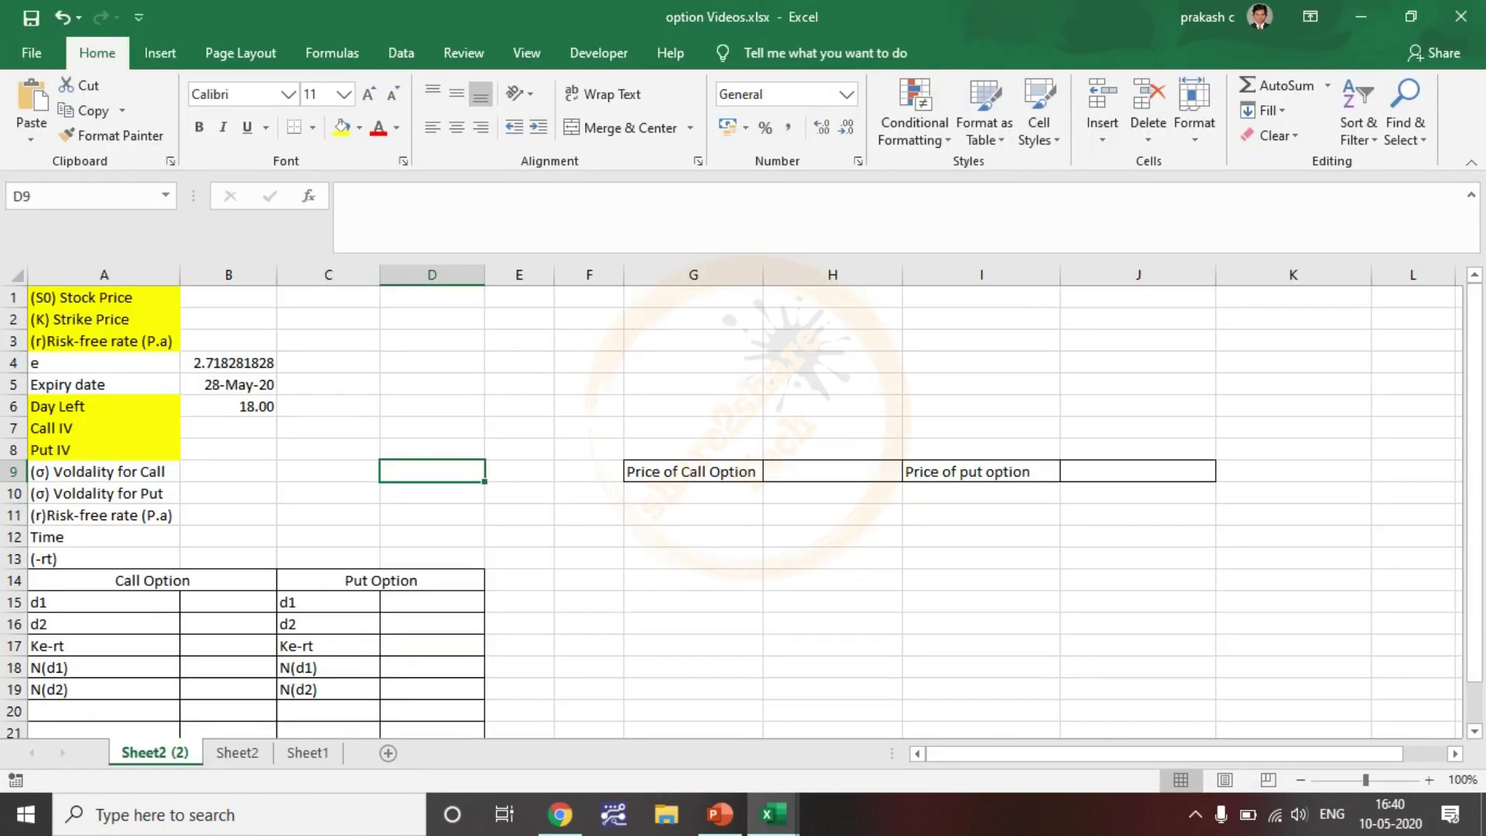
left_click(432, 428)
left_click(228, 298)
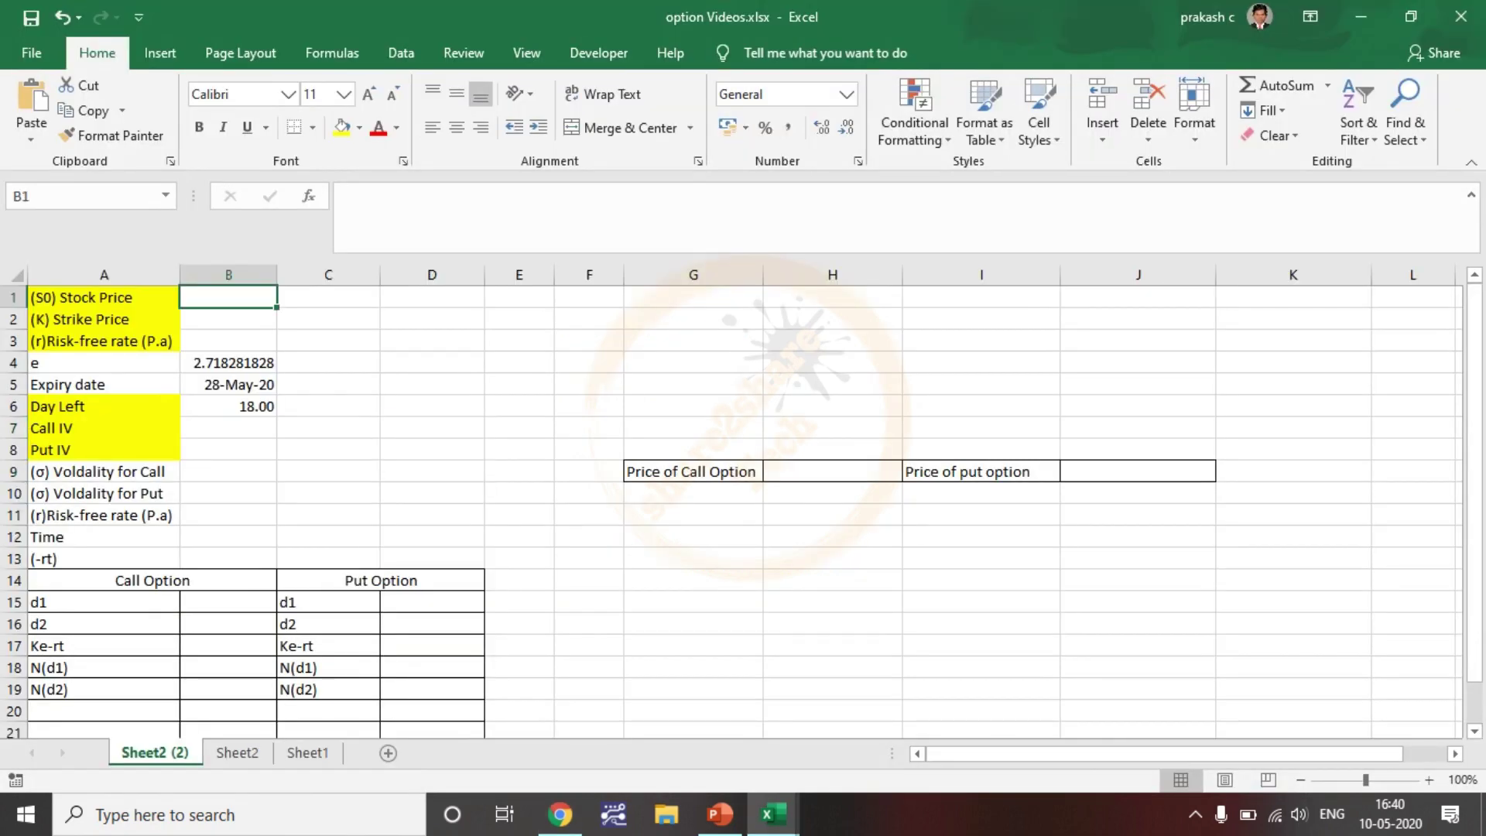
Step: Return to the NSE site in Chrome, search Equity Derivatives for NIFTY, and open the Nifty 50 option chain
left_click(560, 814)
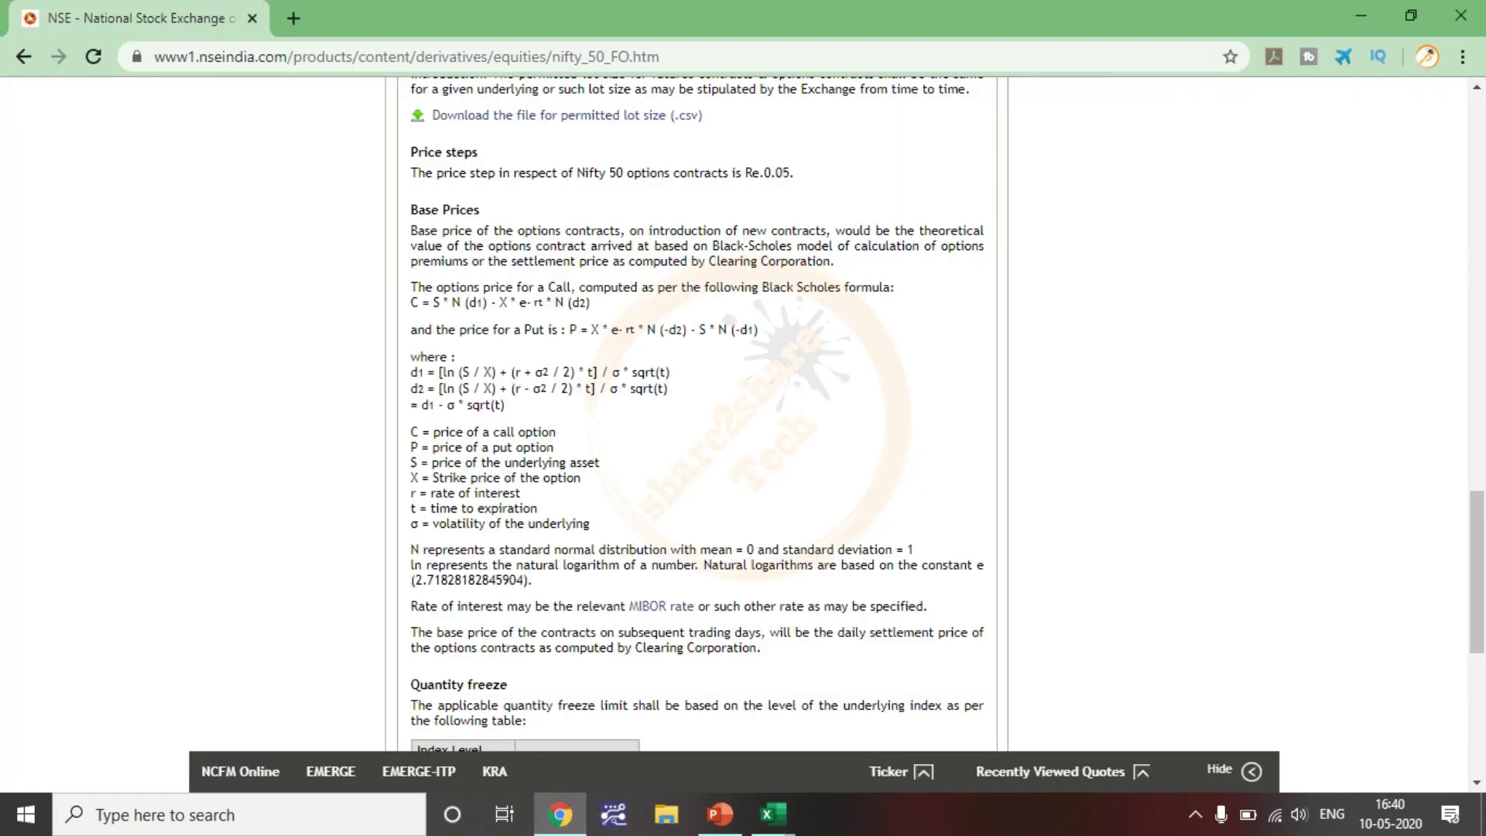
scroll(697, 433, "up", 7)
scroll(697, 418, "up", 10)
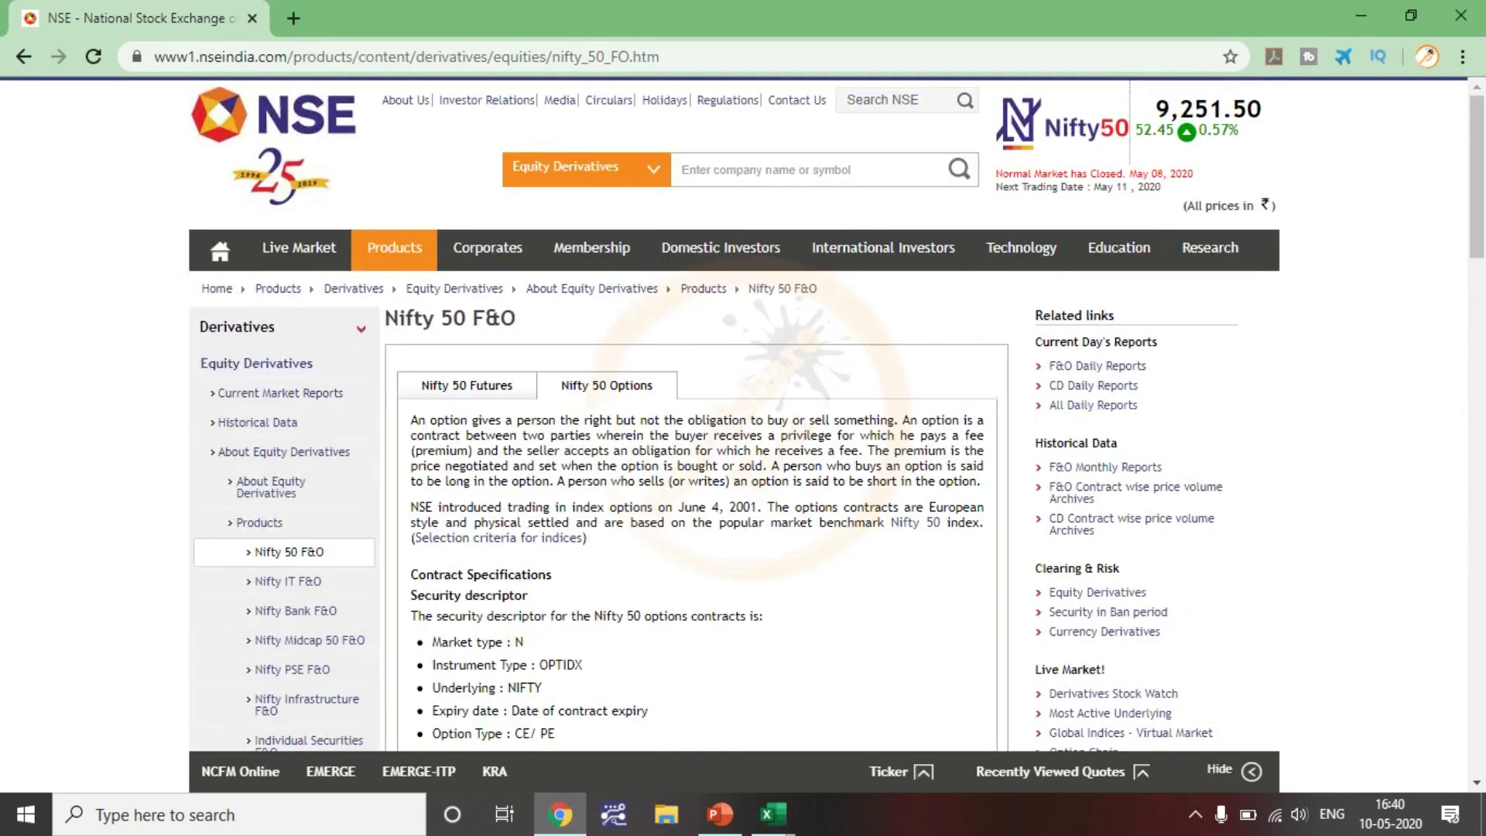
type("NIFTY")
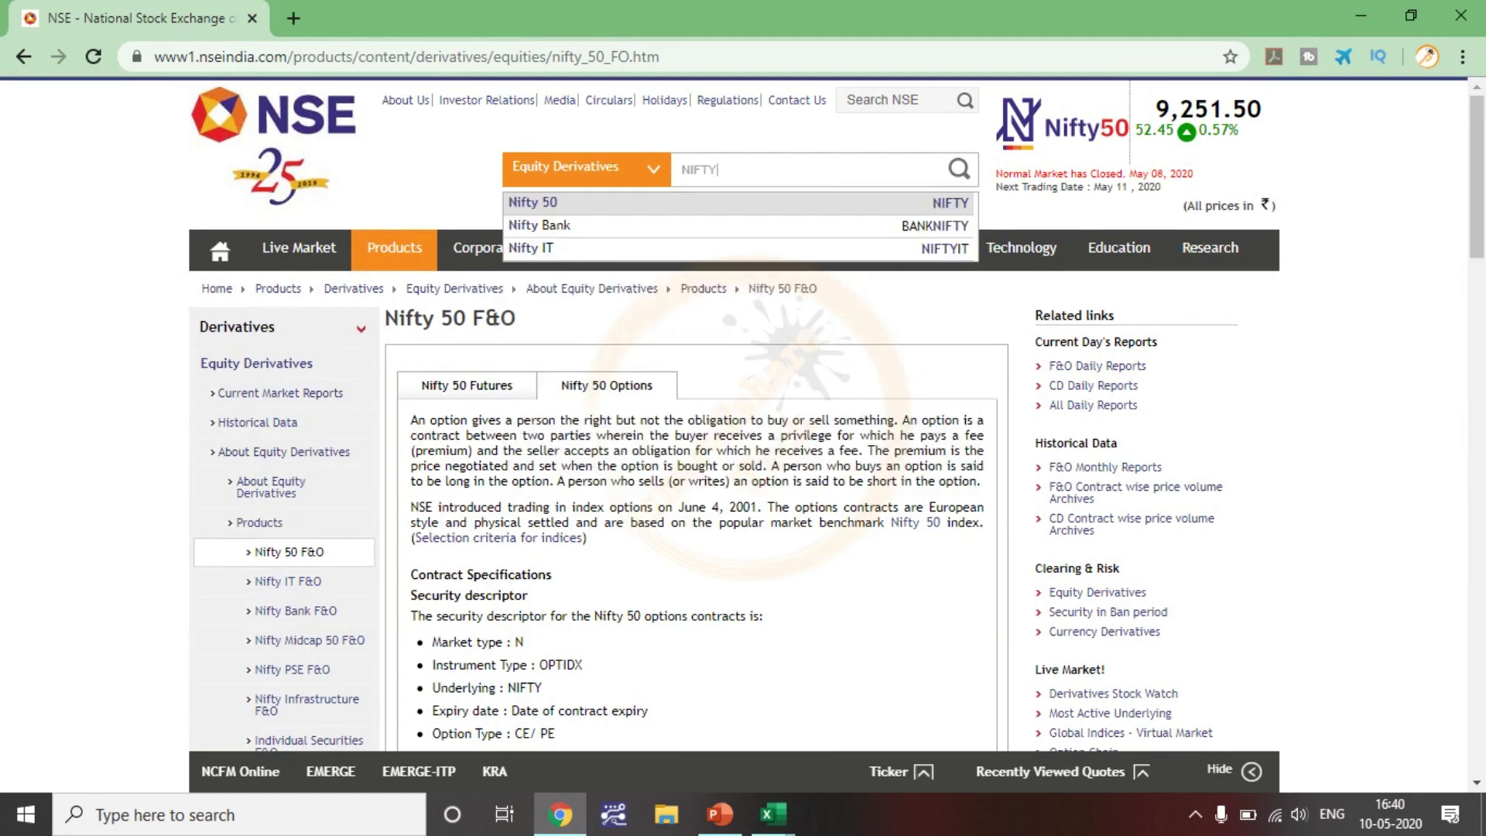
key("Return")
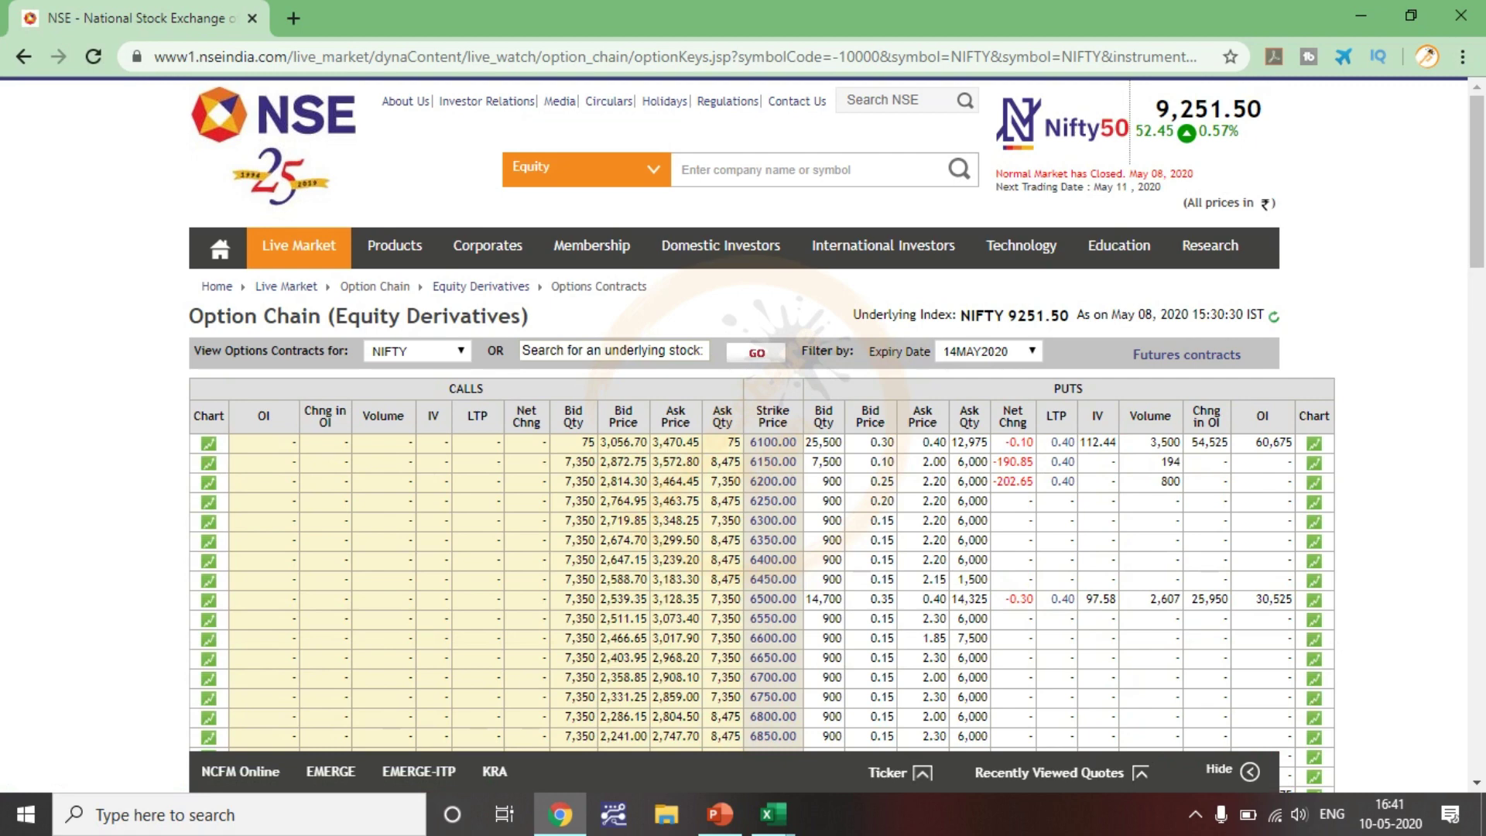
Step: Copy the underlying NIFTY index value 9251.50 from the option chain into stock price cell B1 in Excel
left_click_drag(1008, 315, 1069, 315)
right_click(1042, 315)
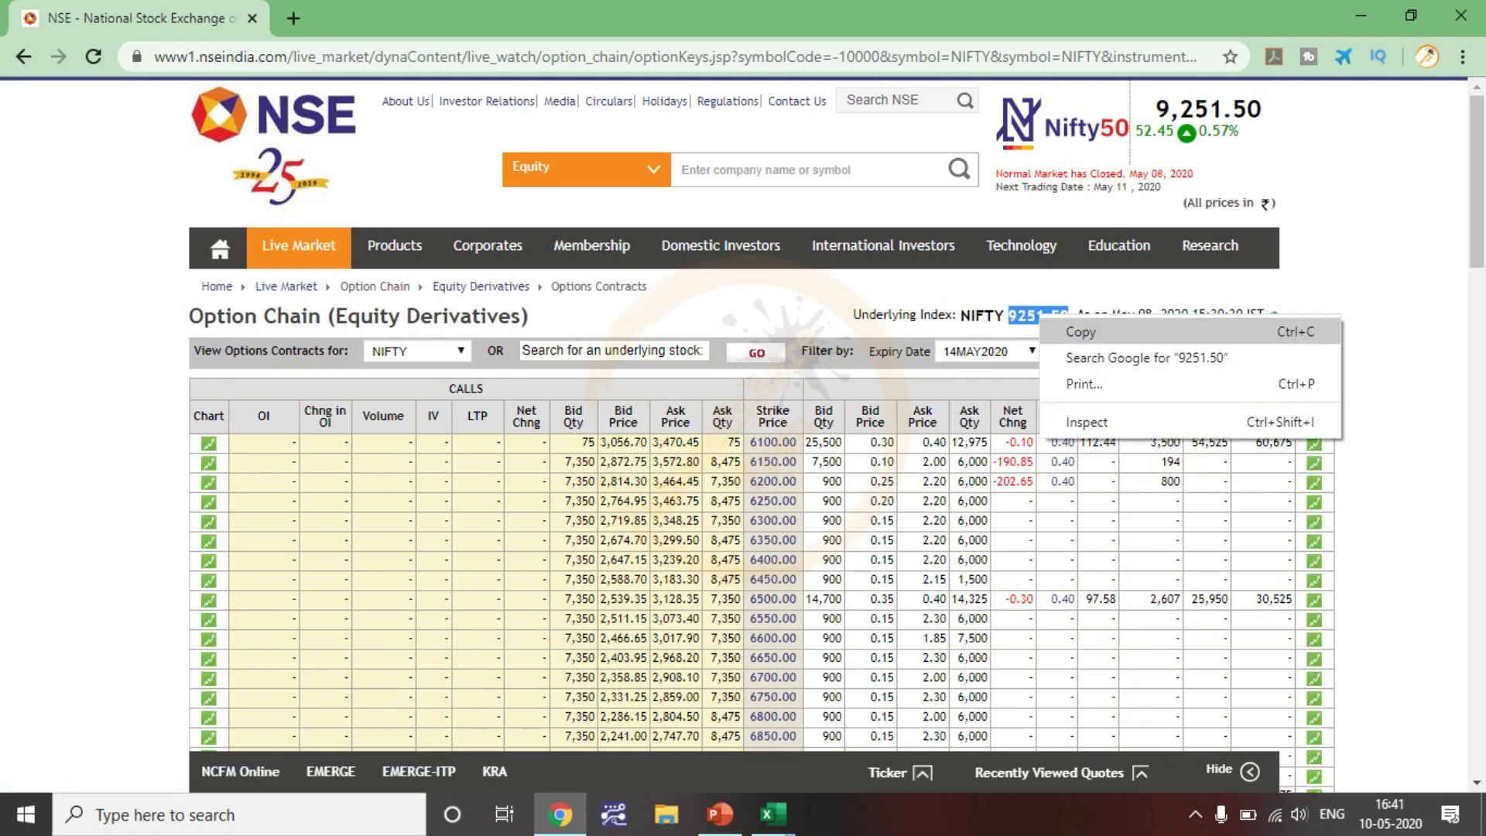
left_click(1069, 325)
mouse_move(772, 813)
left_click(655, 720)
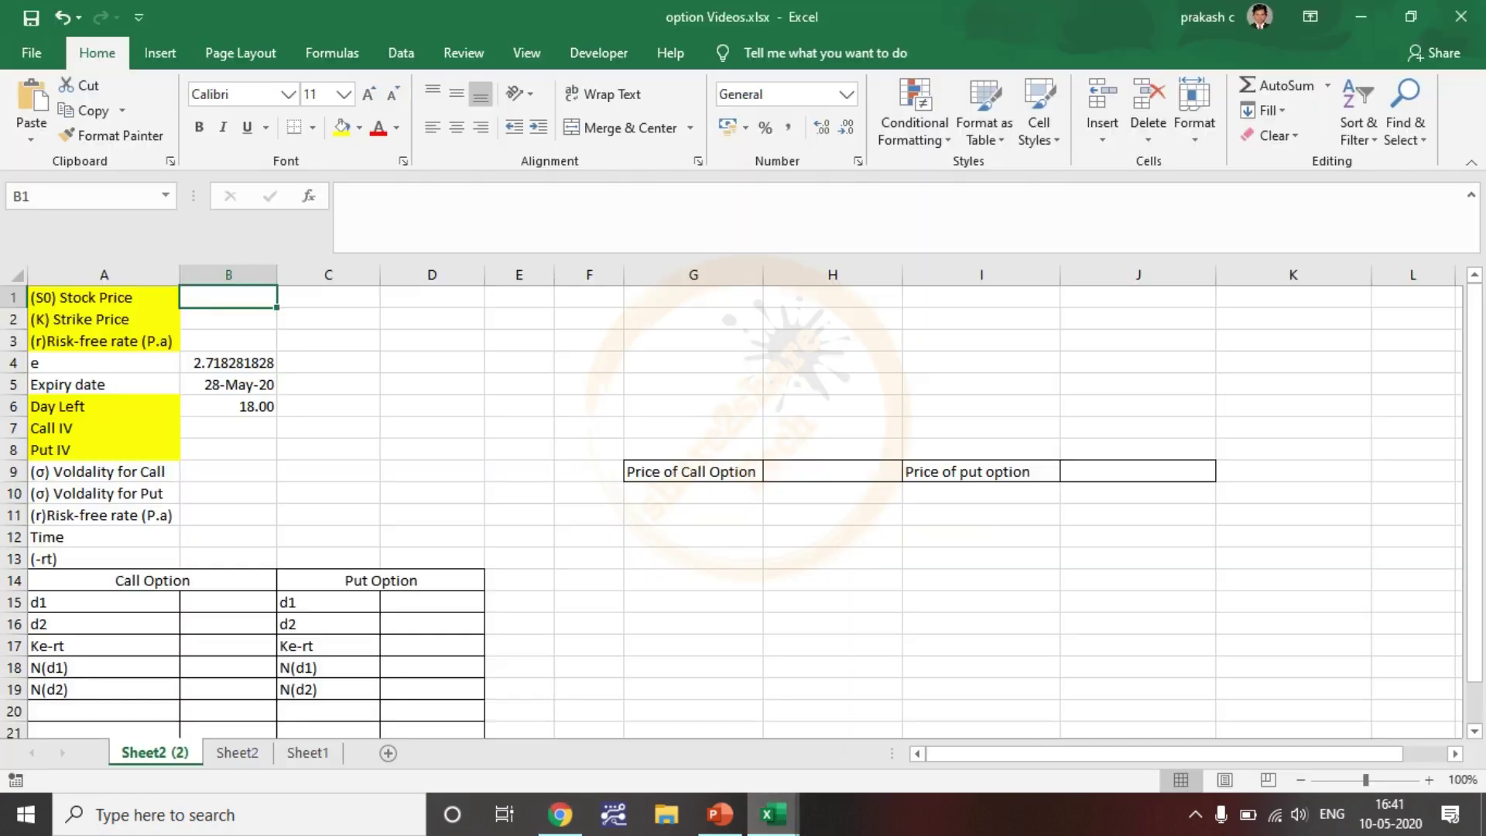
key("ctrl+v")
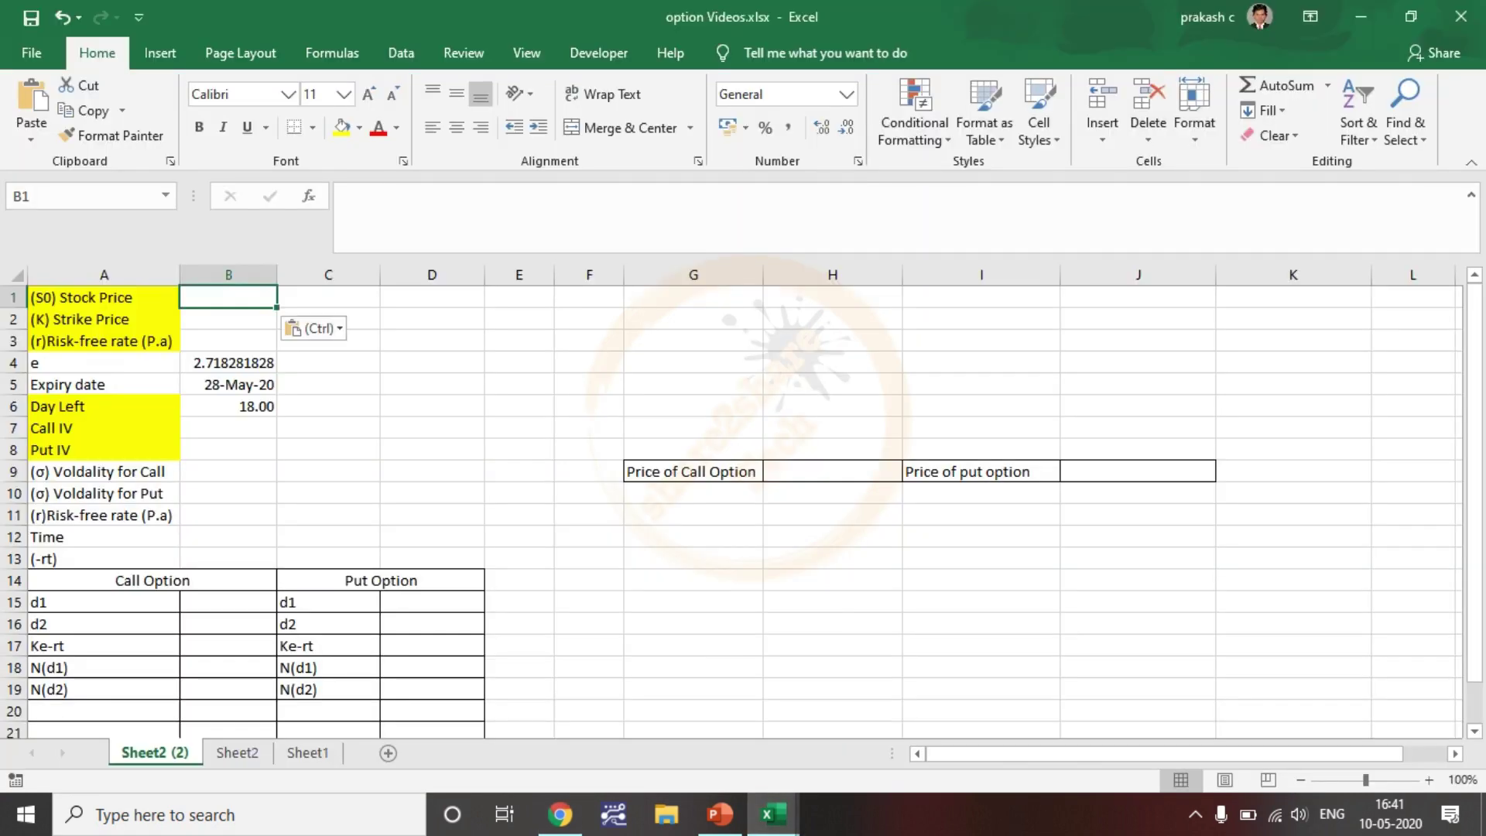
left_click(229, 323)
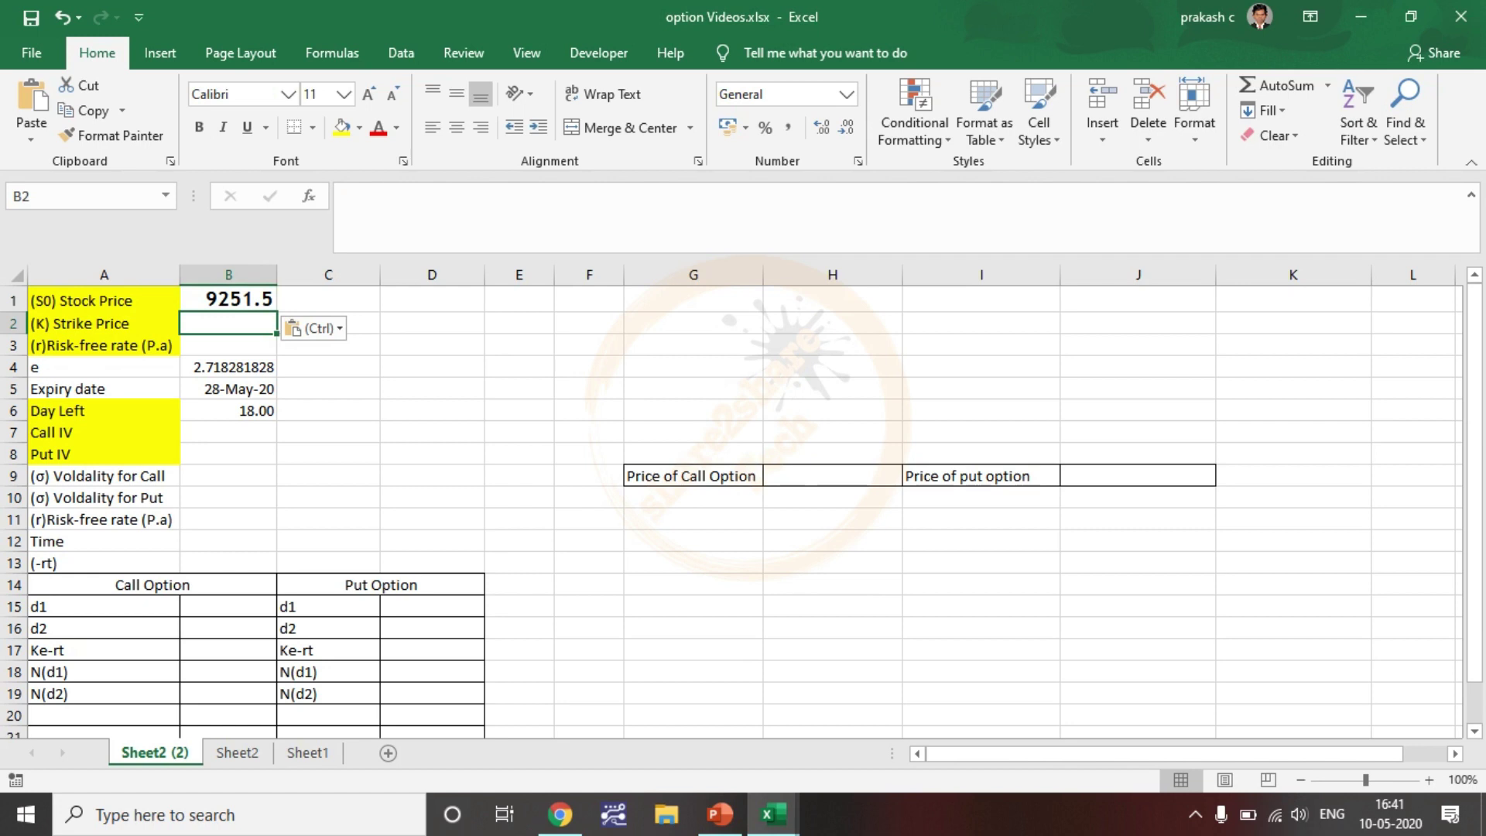
Step: Check the strike prices in the NSE option chain in Chrome, then enter 9250 as the strike price in Excel cell B2
left_click(432, 345)
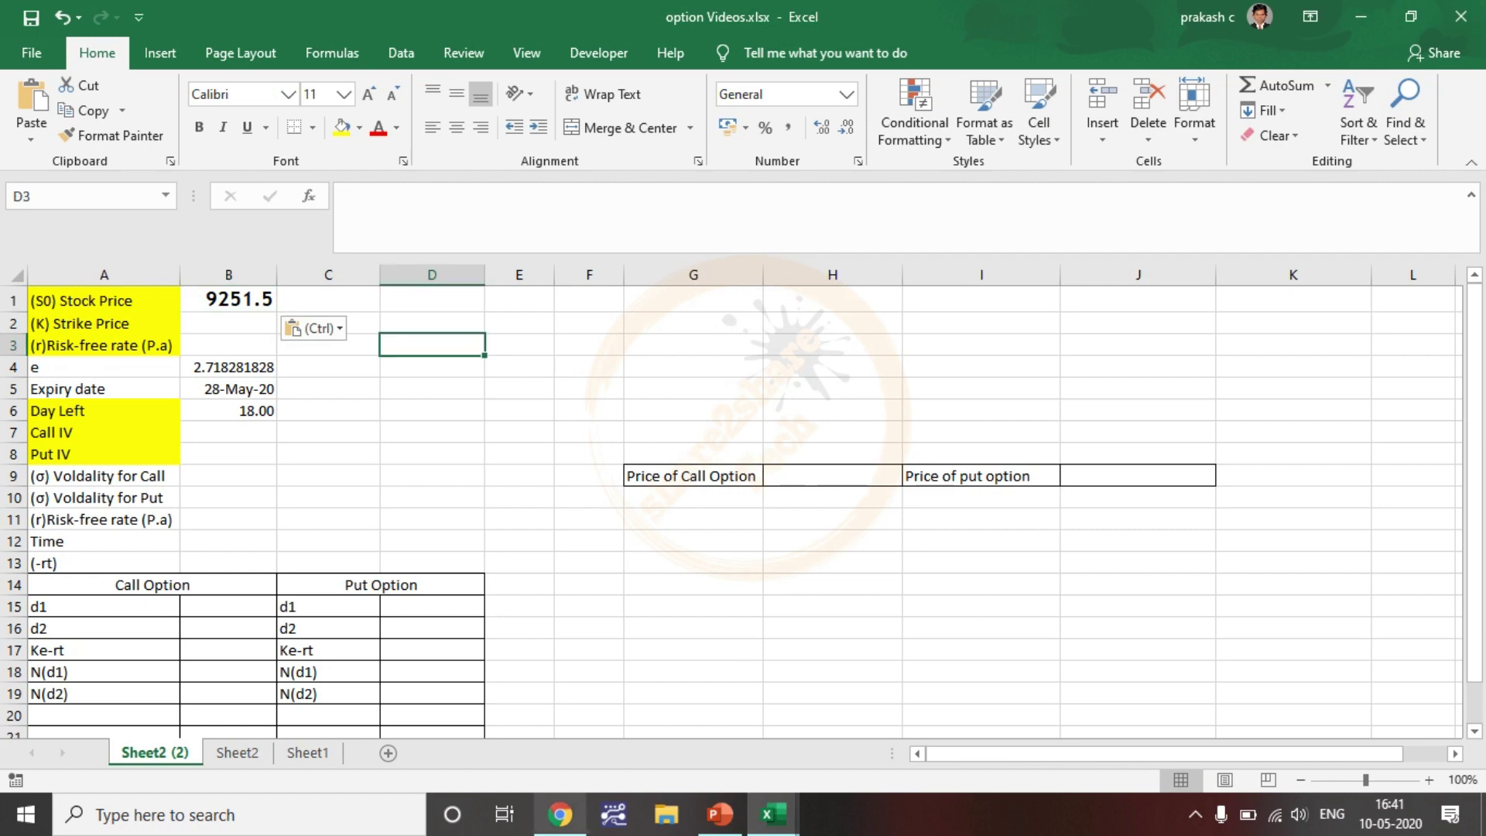
left_click(561, 814)
scroll(763, 433, "down", 10)
scroll(762, 434, "down", 12)
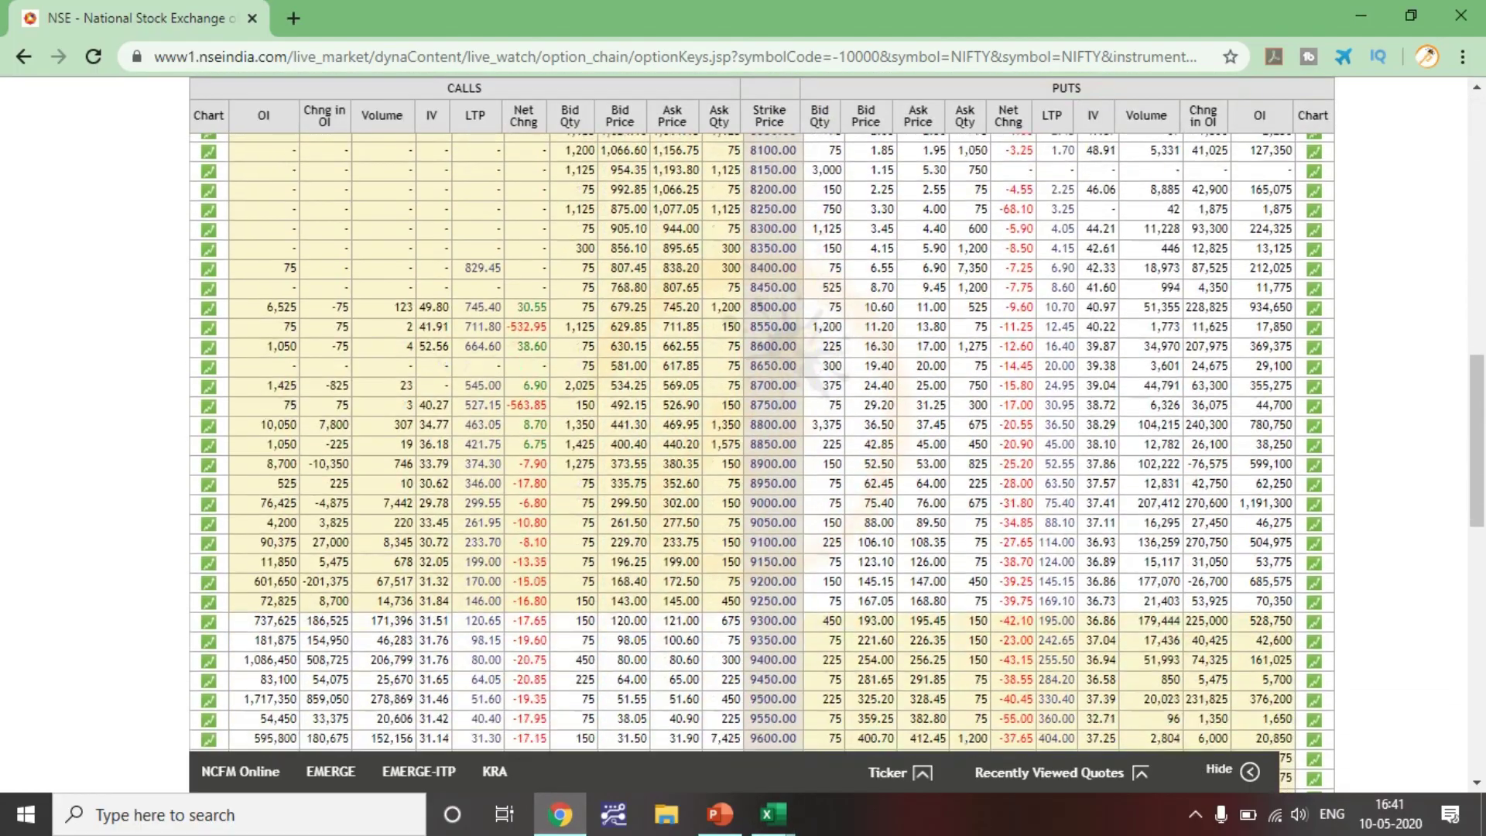
scroll(762, 434, "up", 3)
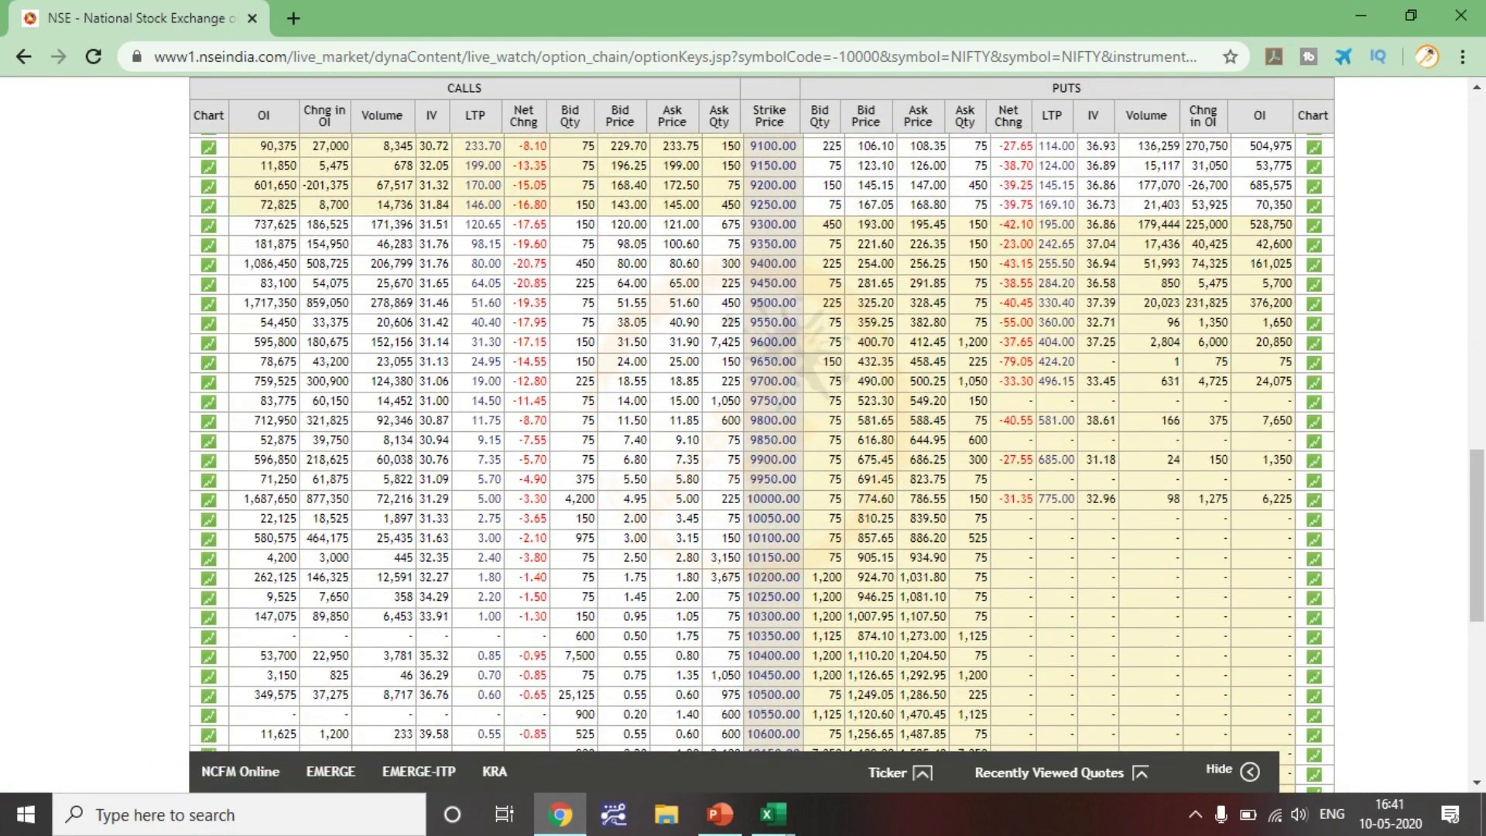
left_click(1362, 15)
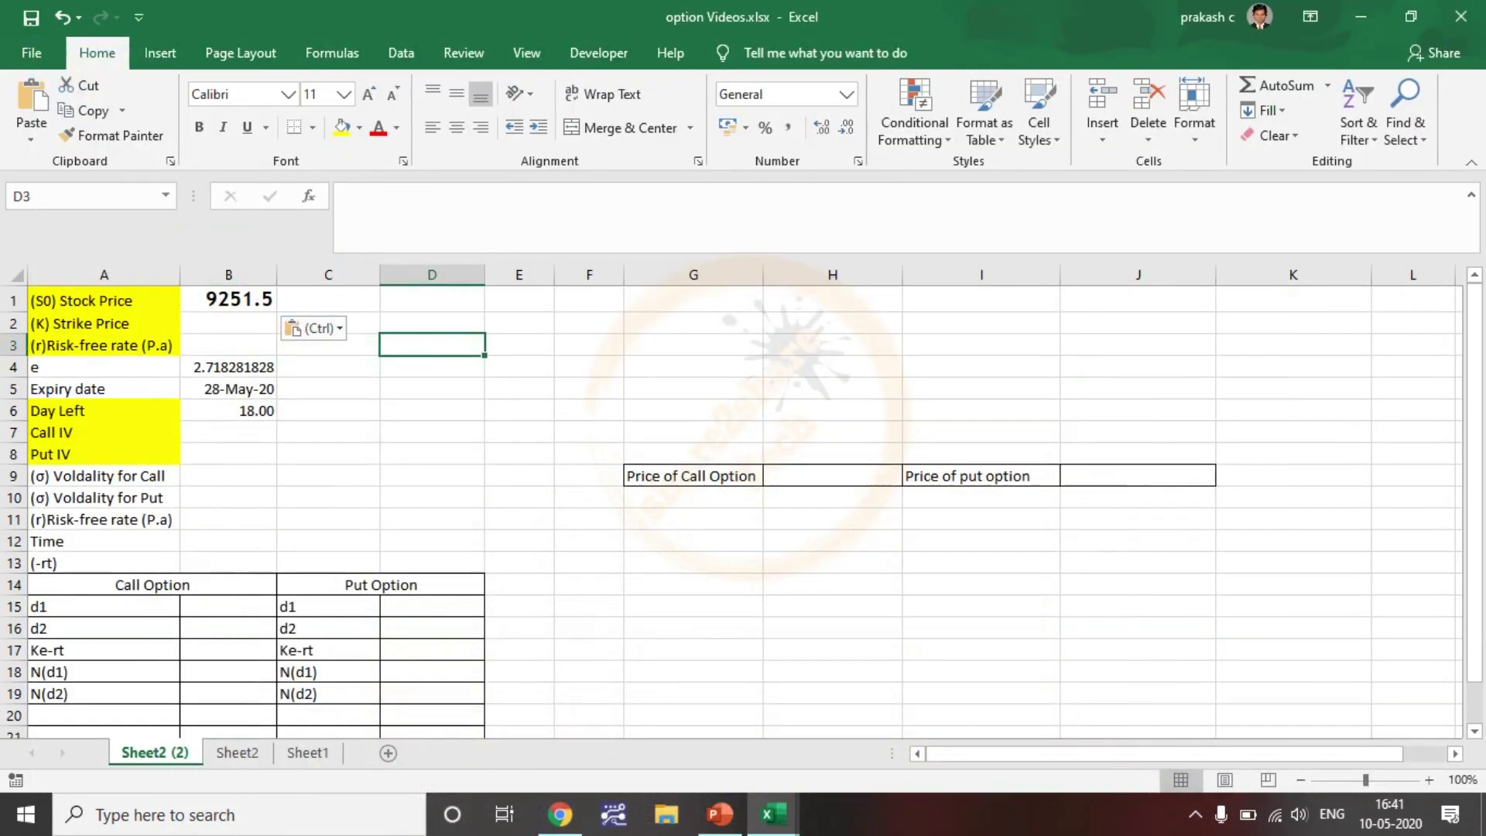
left_click(228, 324)
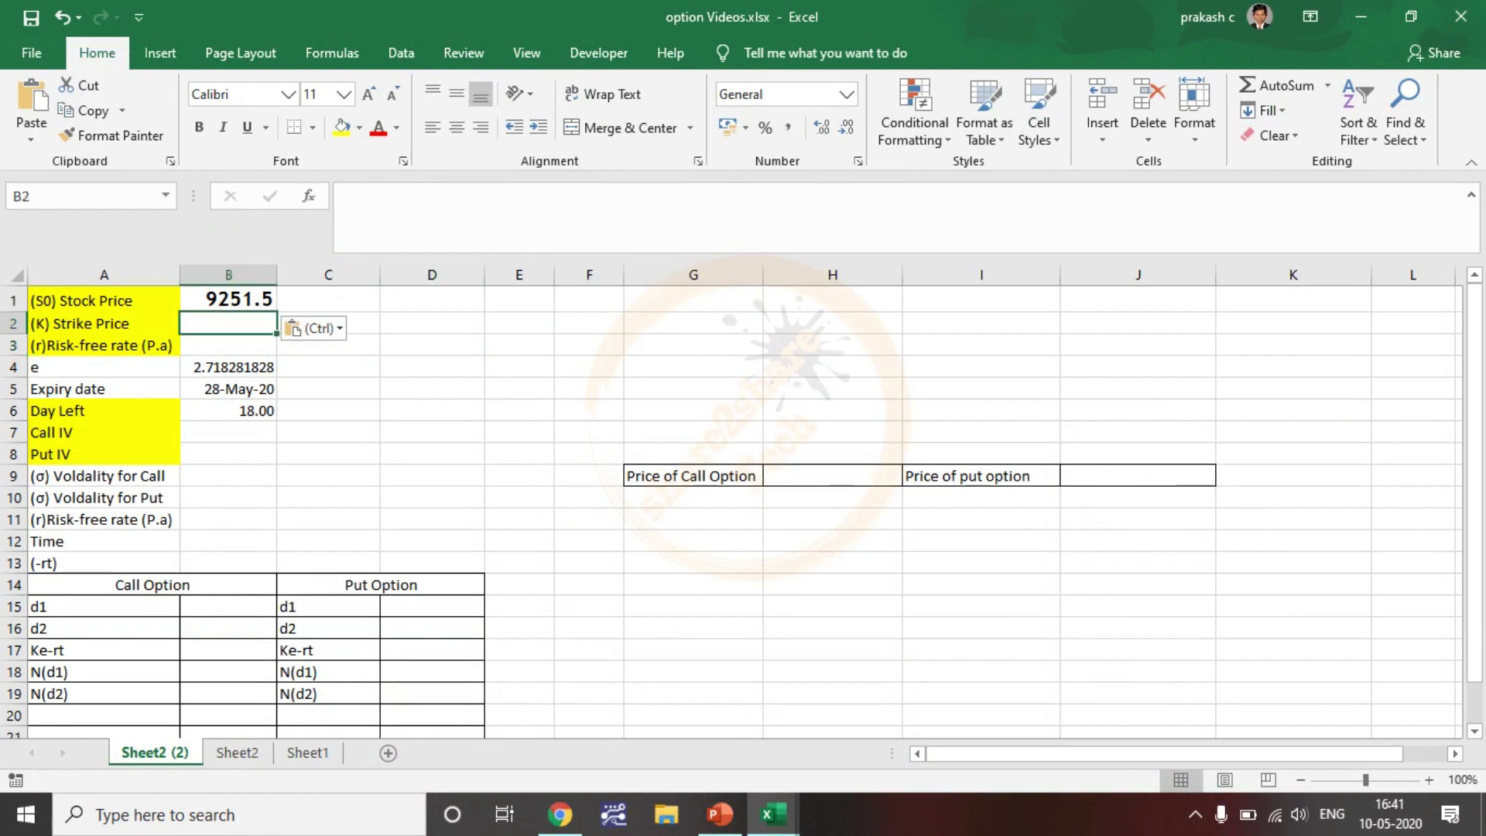
type("9250")
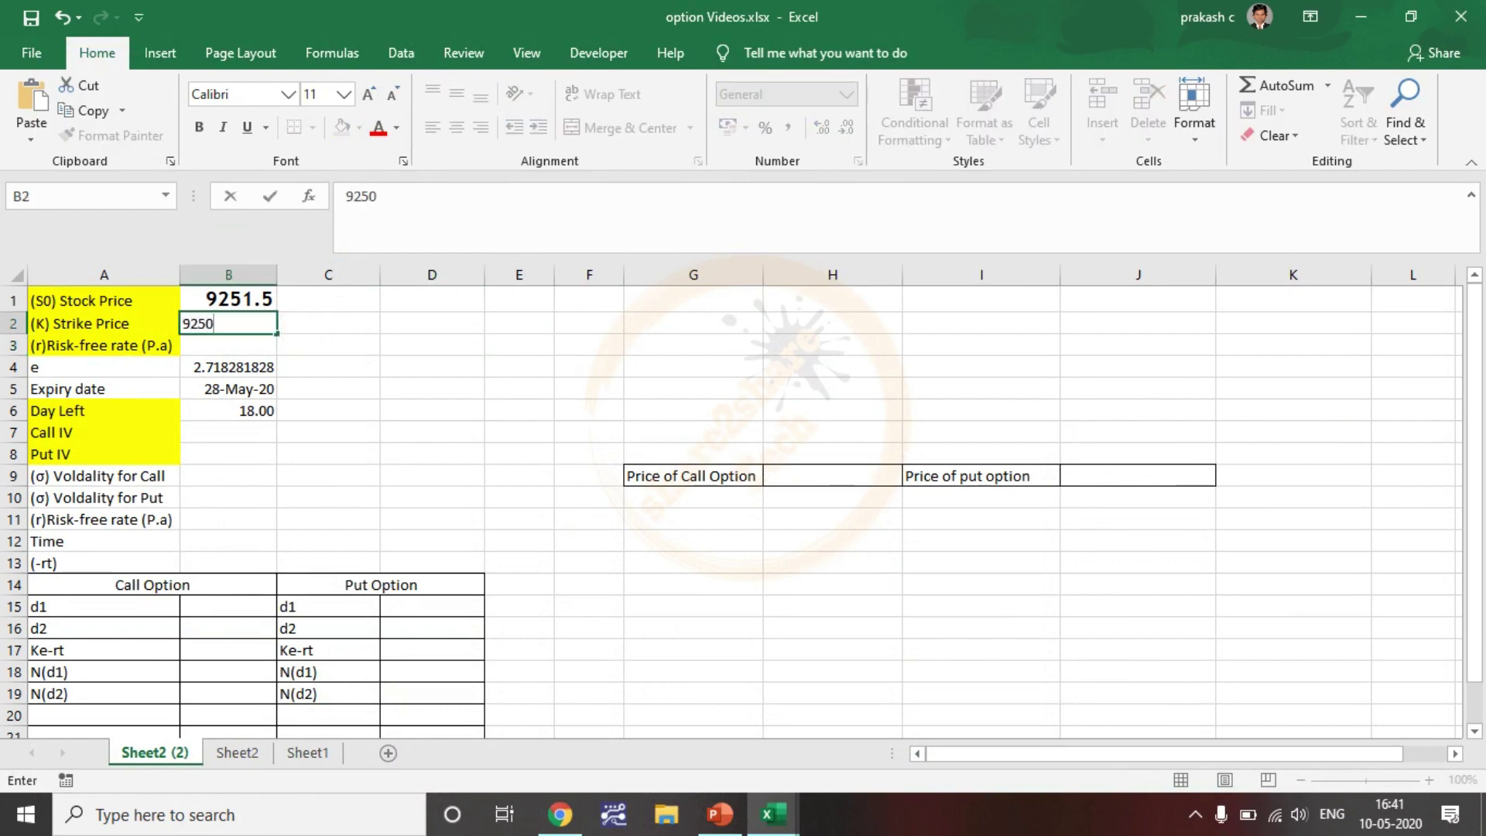
left_click(432, 367)
Step: Look up the interest rate in the note below the NSE option chain in Chrome and enter 10 as risk-free rate in Excel cell B3
left_click(228, 345)
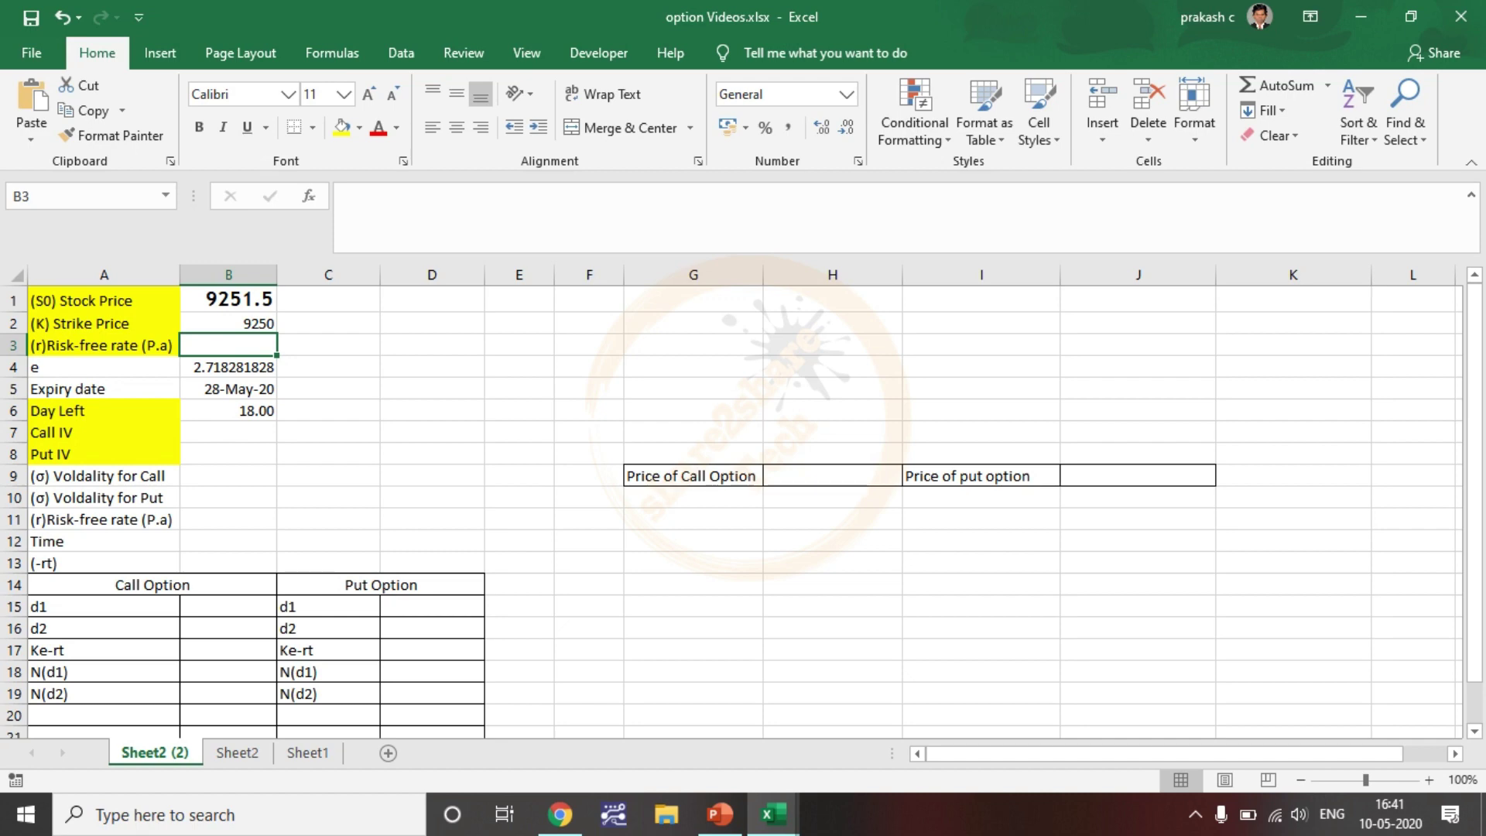
left_click(561, 815)
scroll(759, 387, "down", 10)
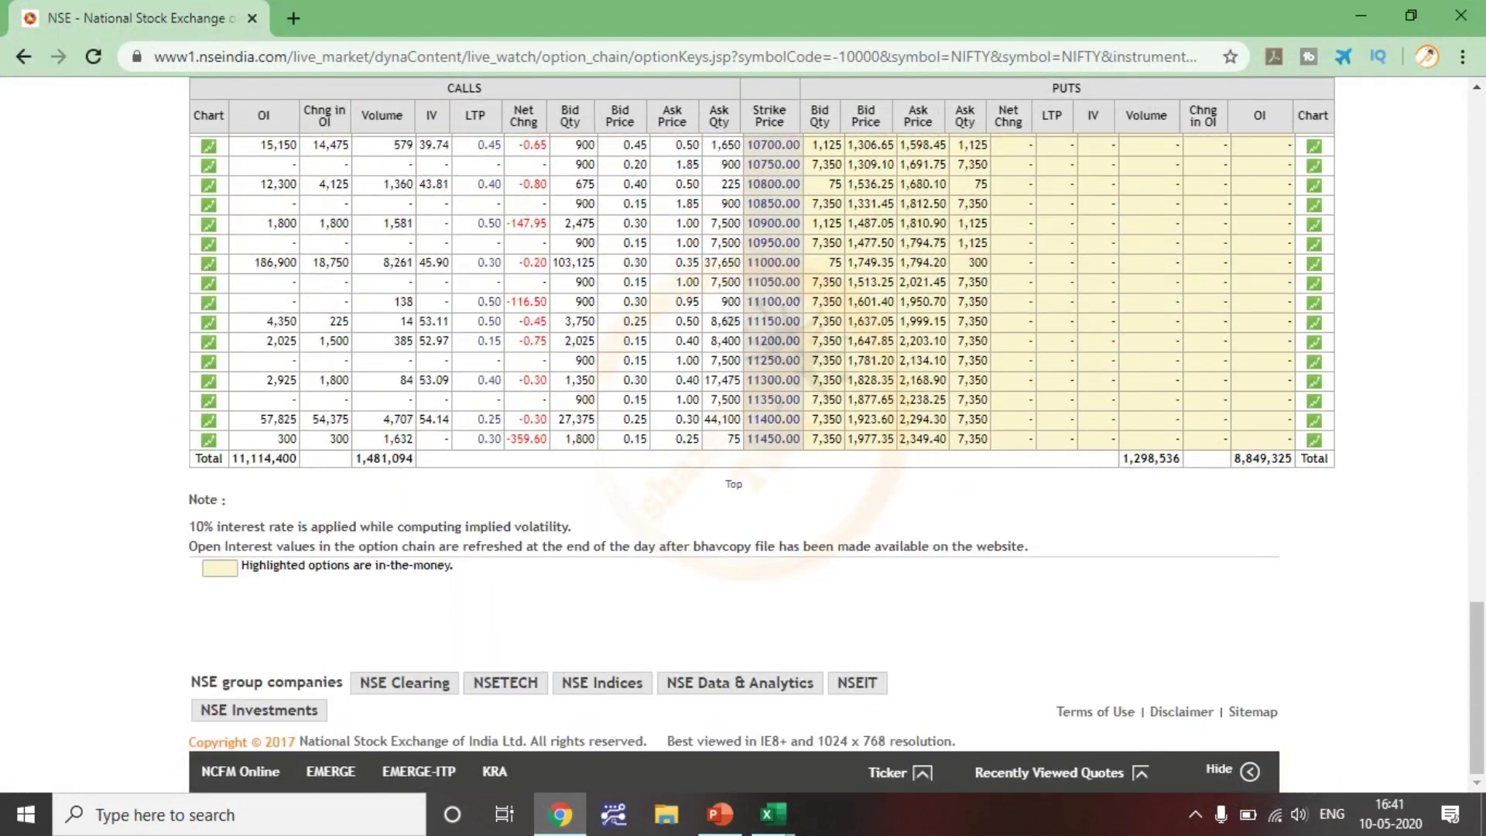
key("alt+Tab")
mouse_move(207, 515)
left_mouse_down()
mouse_move(157, 524)
mouse_move(602, 542)
mouse_move(550, 508)
mouse_move(195, 516)
left_mouse_up()
key("Escape")
scroll(761, 433, "up", 2)
key("alt+Tab")
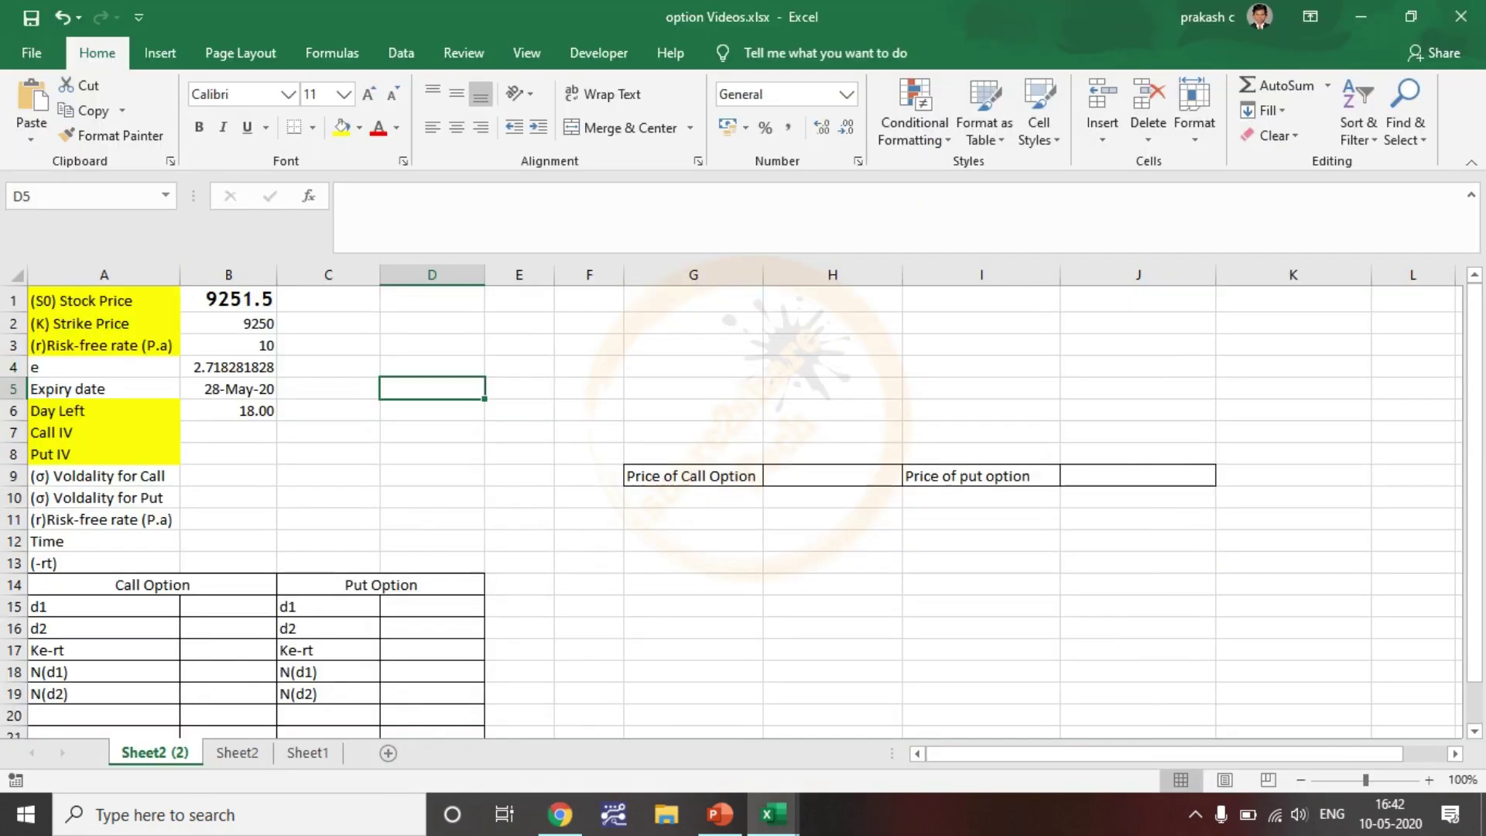
Step: Examine the formula for e in cell B4 and the expiry date in cell B5
left_click(104, 368)
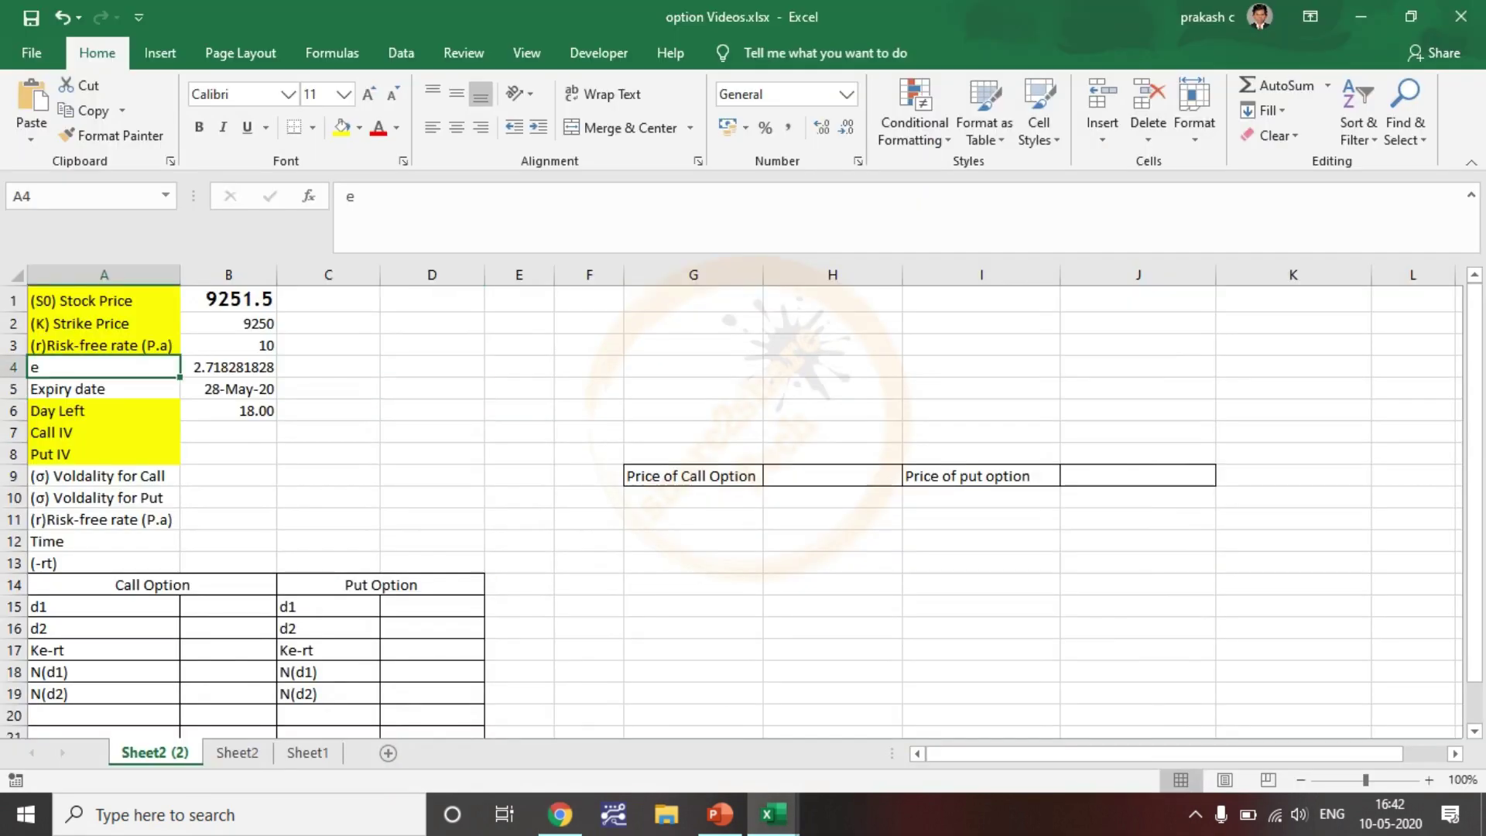
left_click(228, 367)
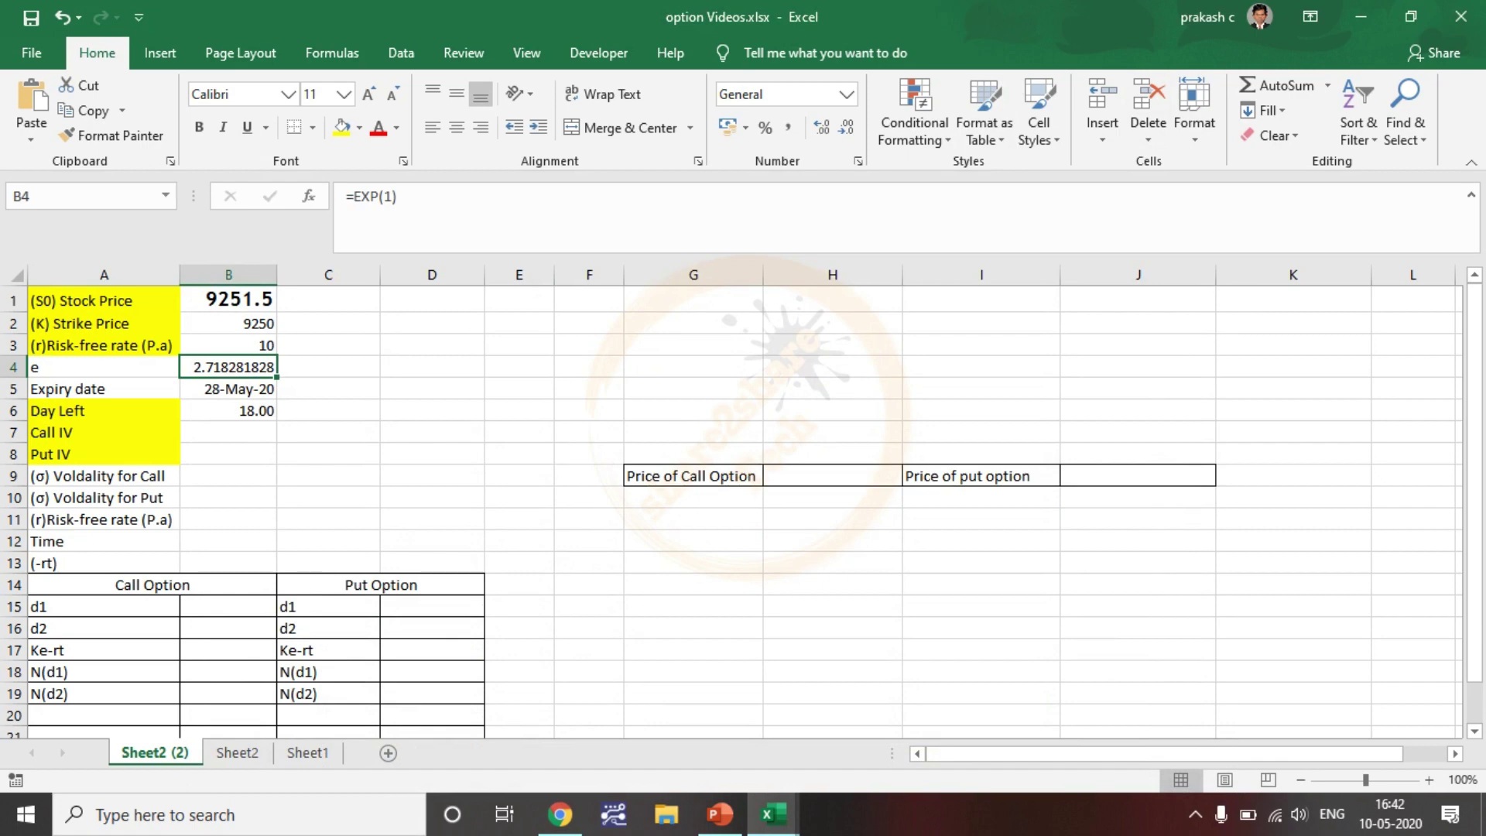
left_click(328, 389)
left_click(104, 390)
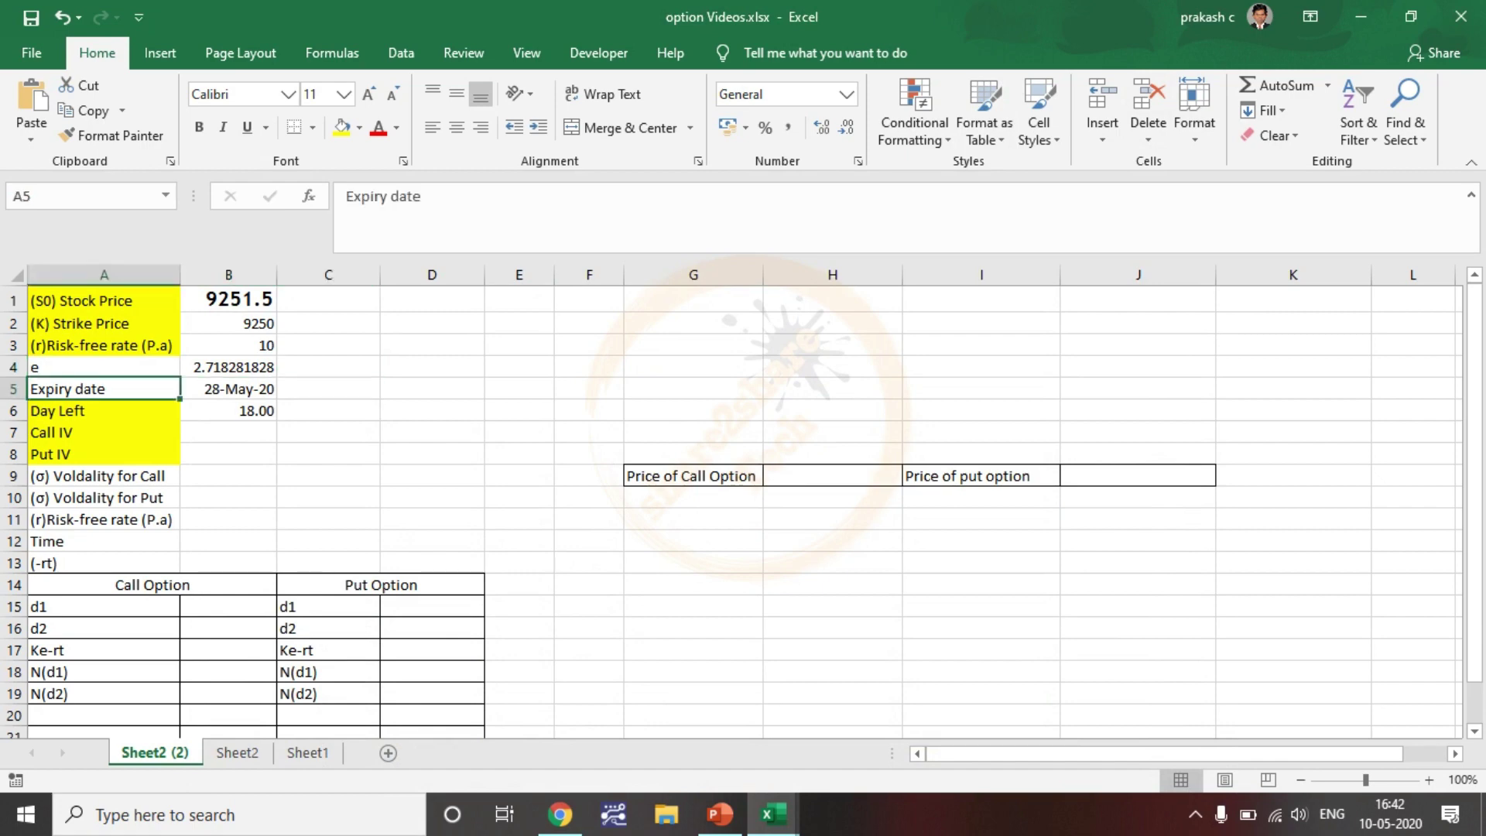
left_click(228, 389)
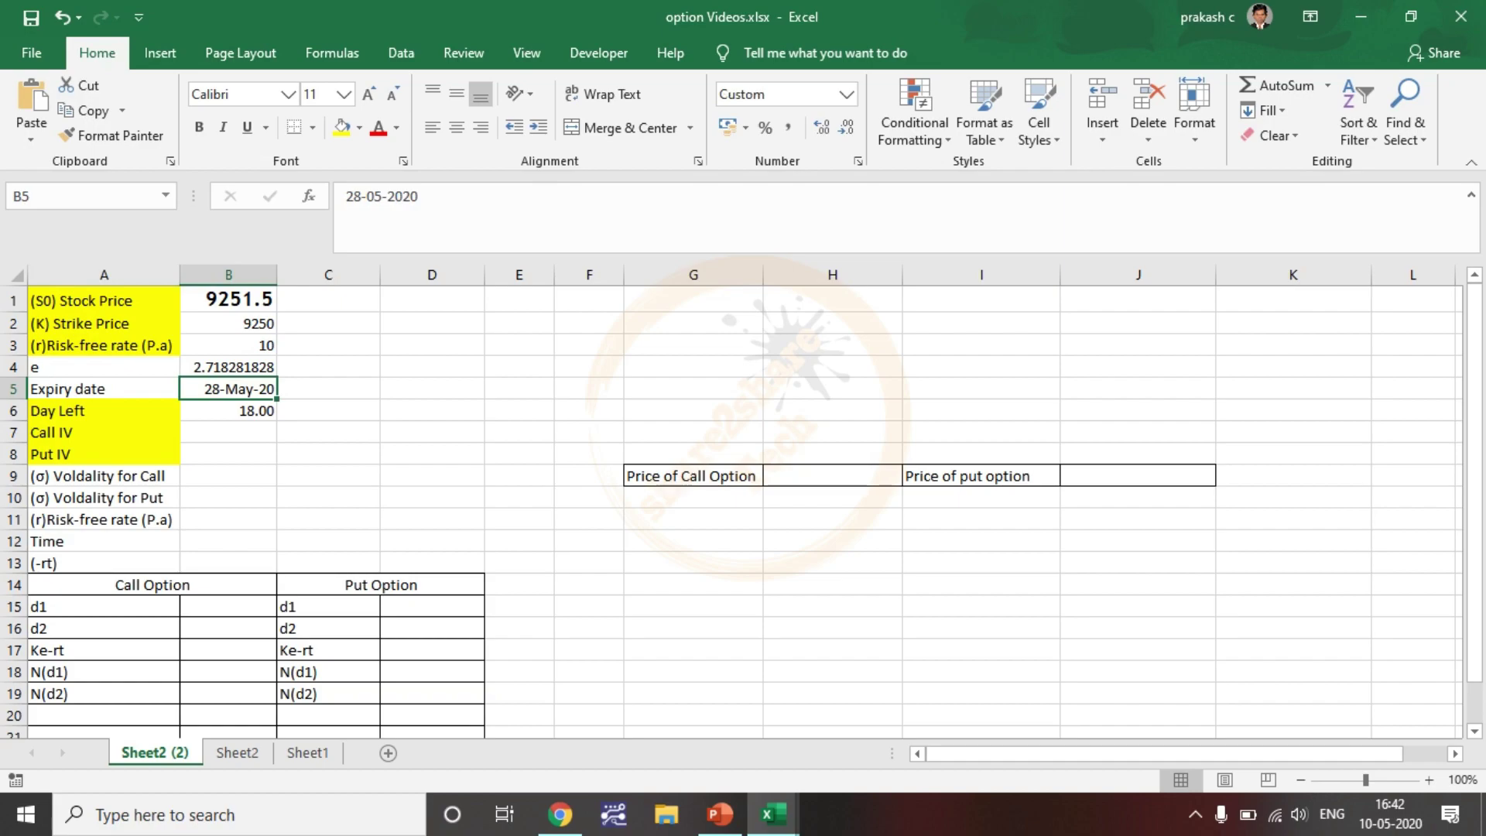
Step: Switch to the NSE option chain in Chrome and filter the NIFTY contracts by expiry date 28MAY2020
left_click(560, 815)
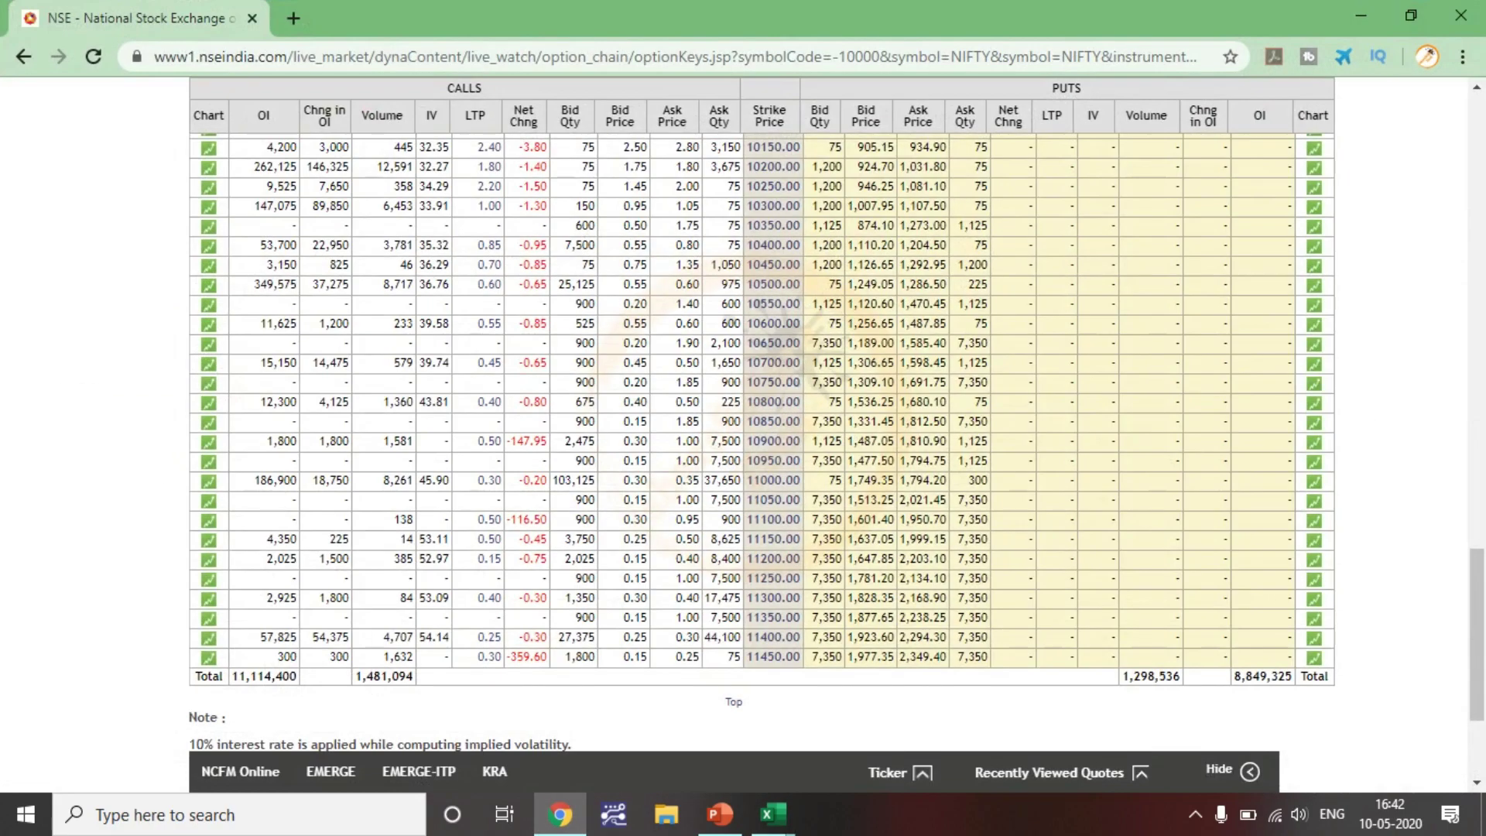
scroll(744, 465, "up", 10)
scroll(744, 465, "up", 6)
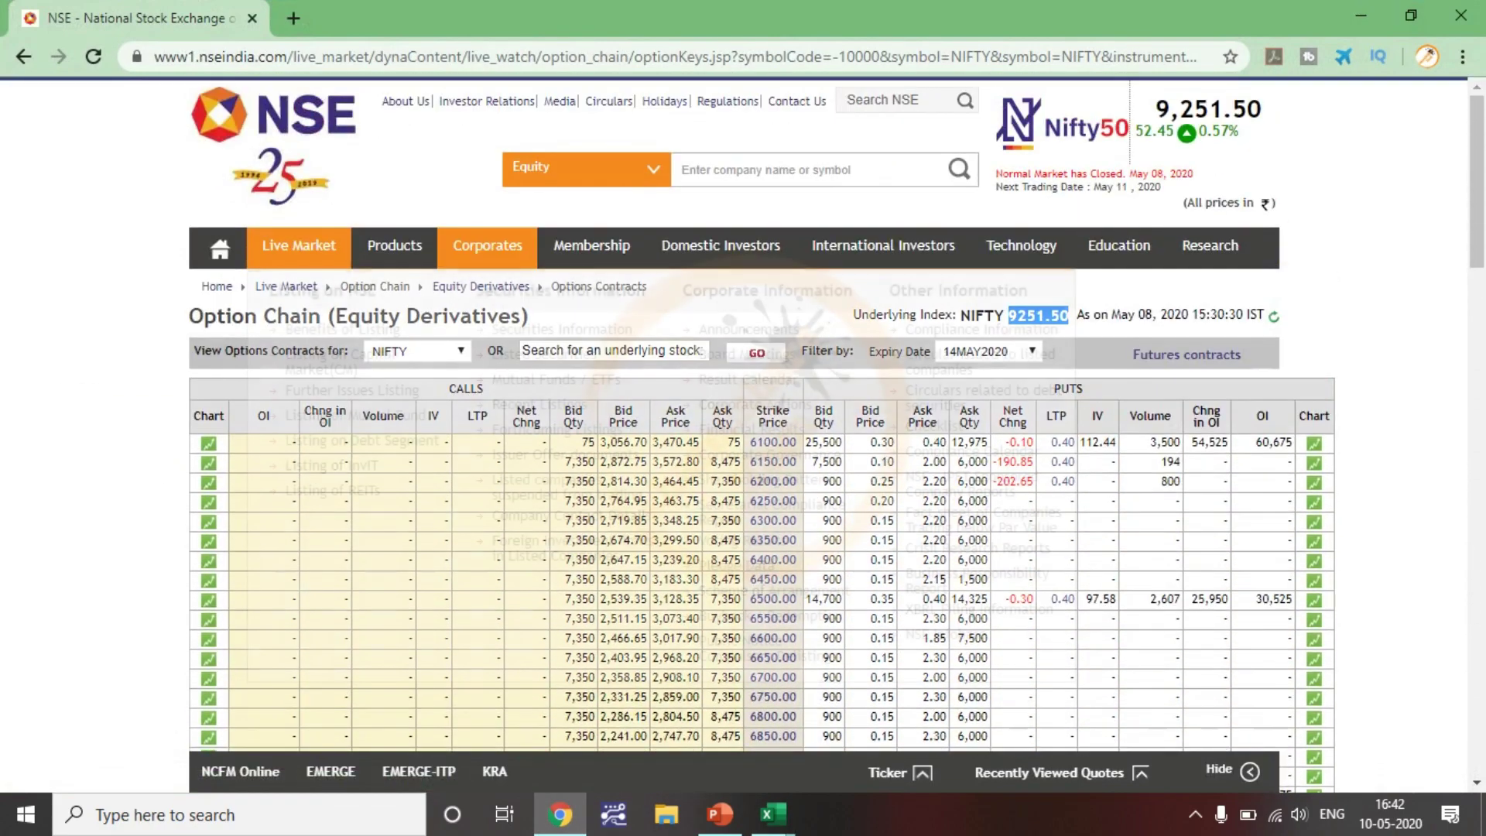
left_click(990, 352)
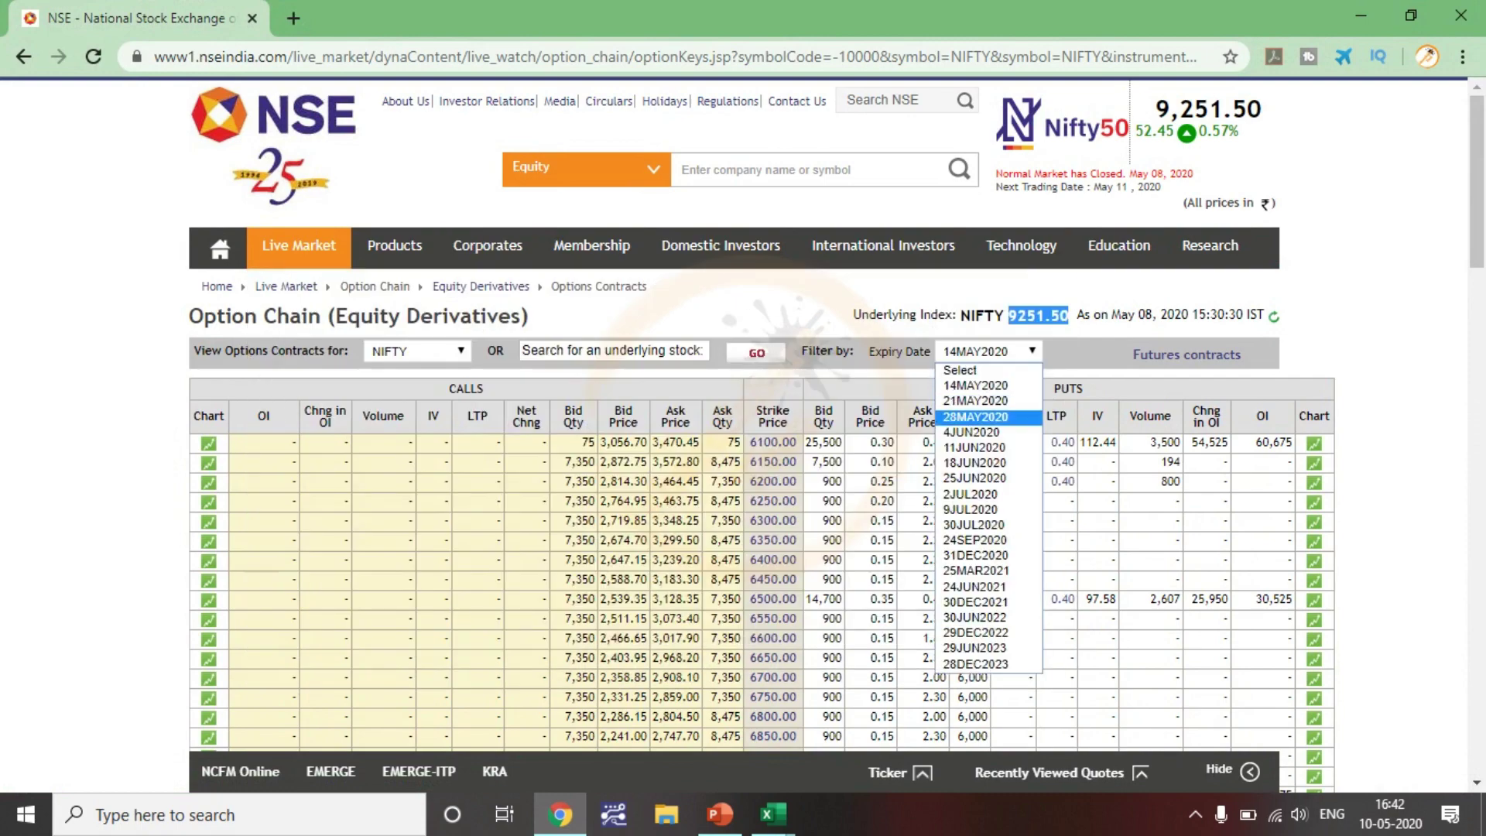
left_click(977, 418)
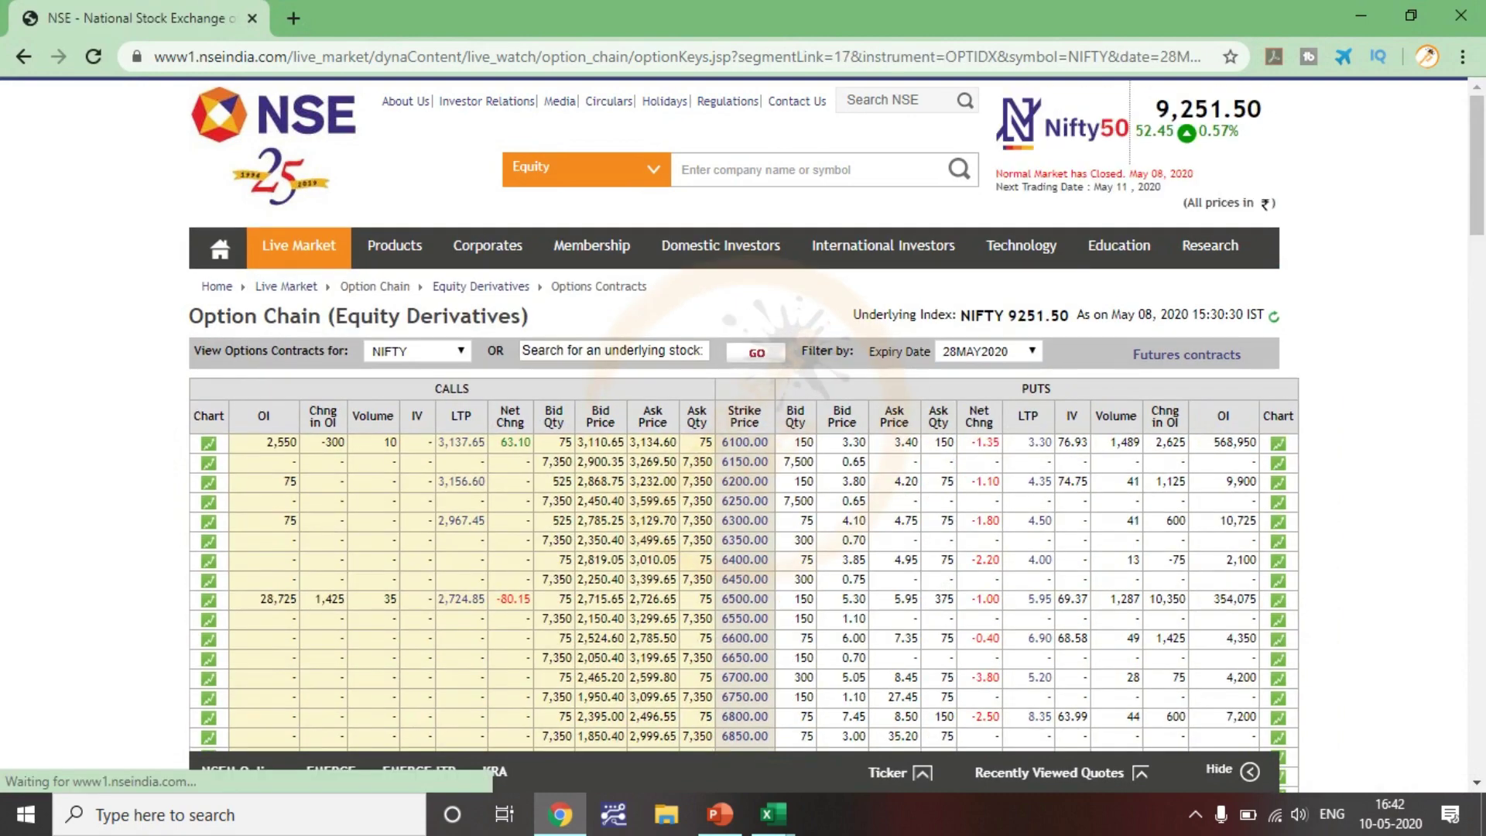
scroll(743, 465, "down", 7)
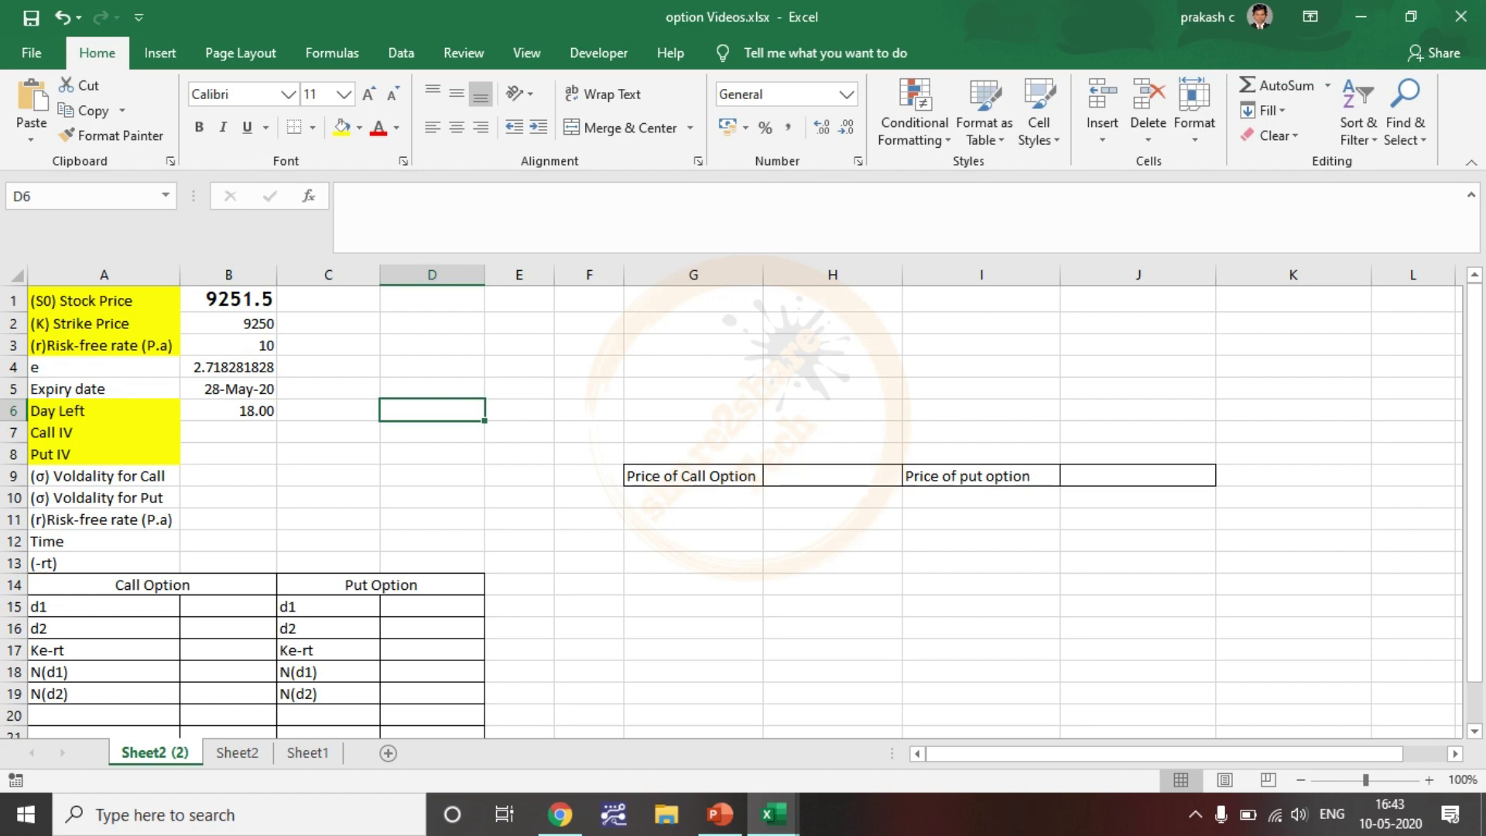
Step: Copy the 9250 strike's call IV 32.68 and put IV 37.96 from the option chain in Chrome into Excel cells B7 and B8
left_click(229, 411)
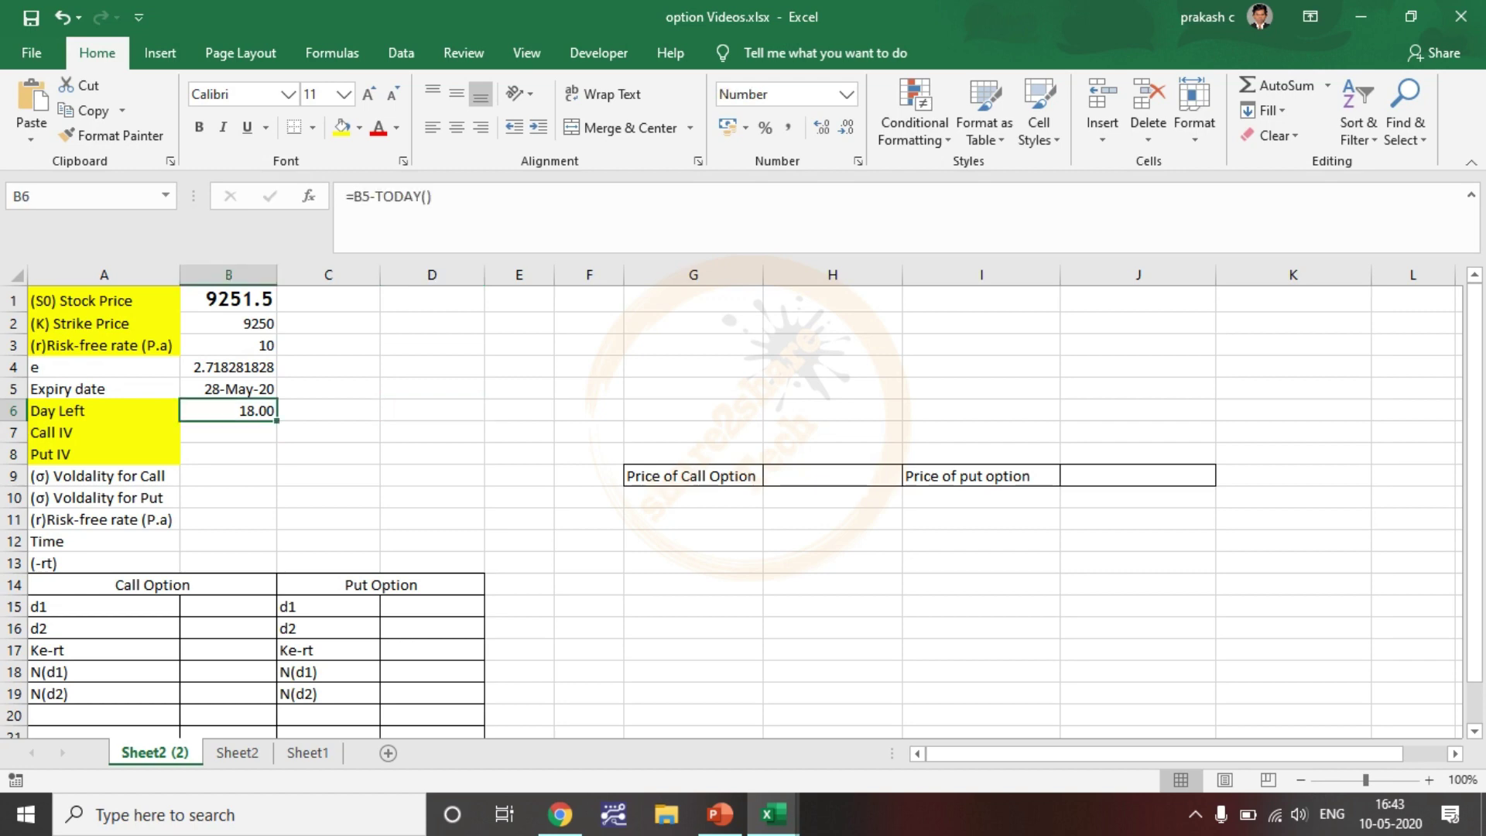
left_click(229, 433)
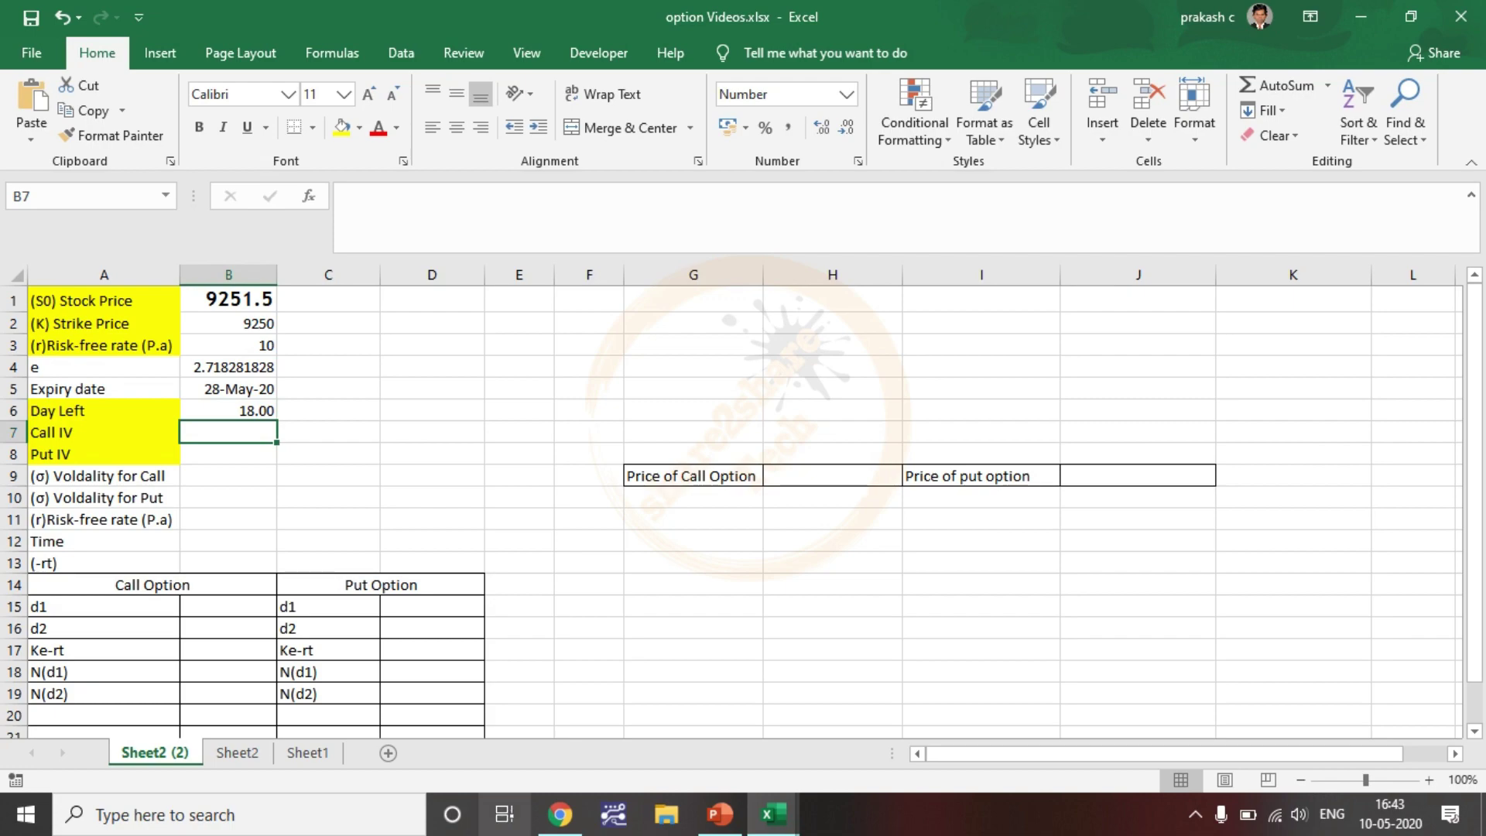
left_click(561, 815)
scroll(743, 462, "down", 5)
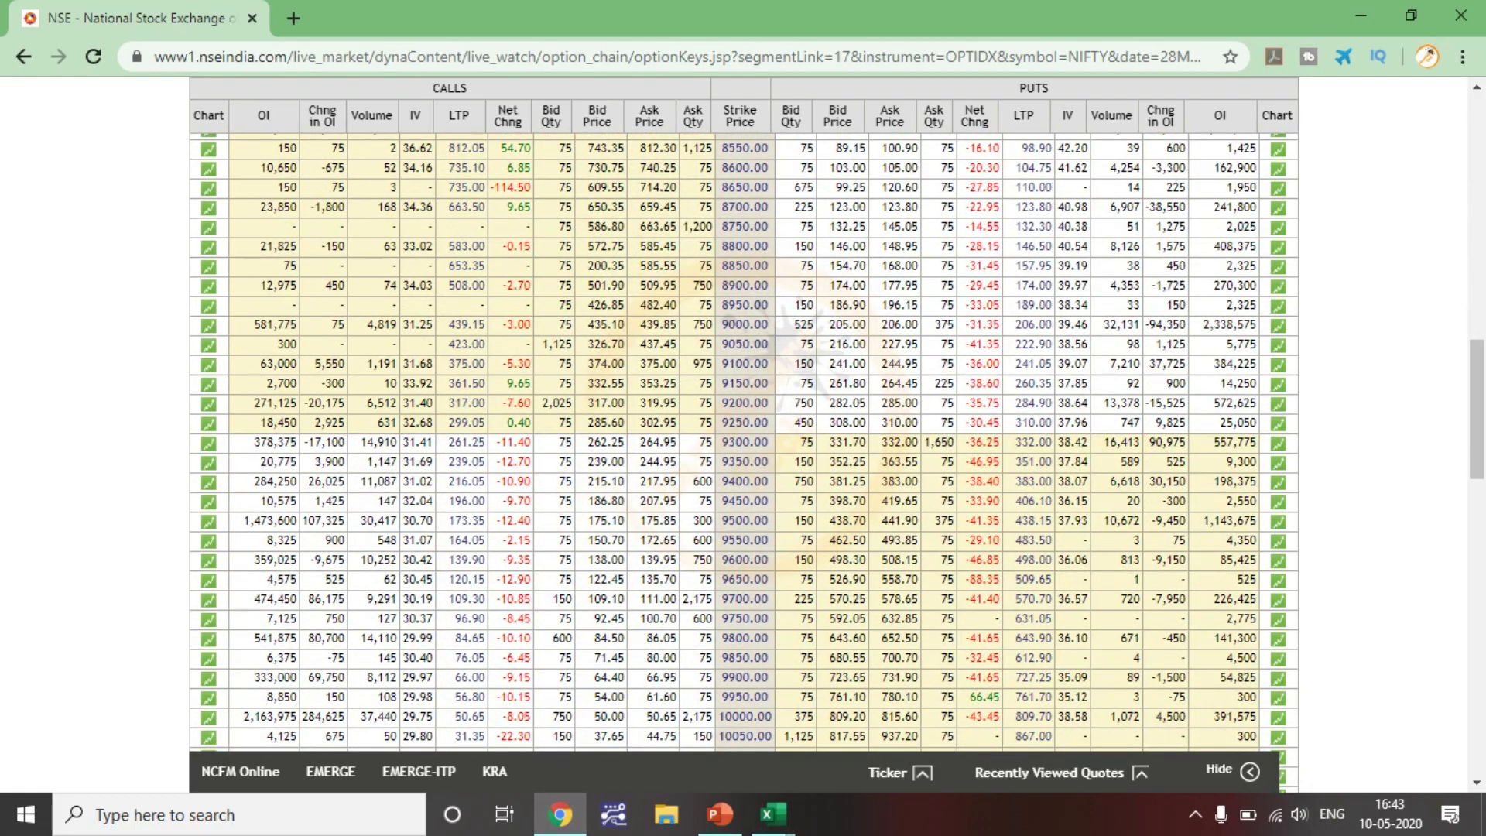
mouse_move(402, 423)
left_mouse_down()
mouse_move(433, 423)
mouse_move(402, 424)
left_mouse_up()
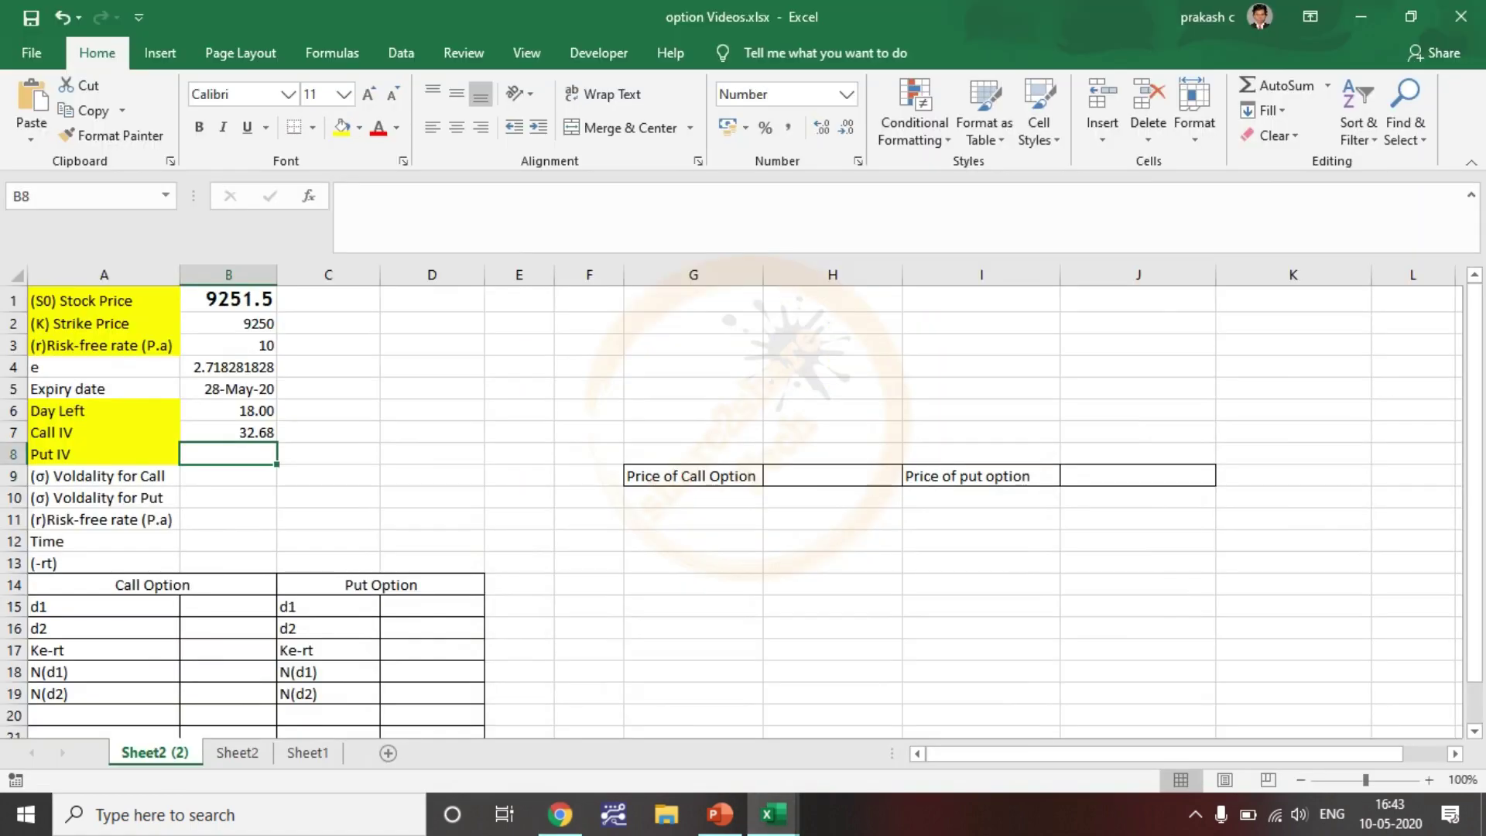
left_click(560, 814)
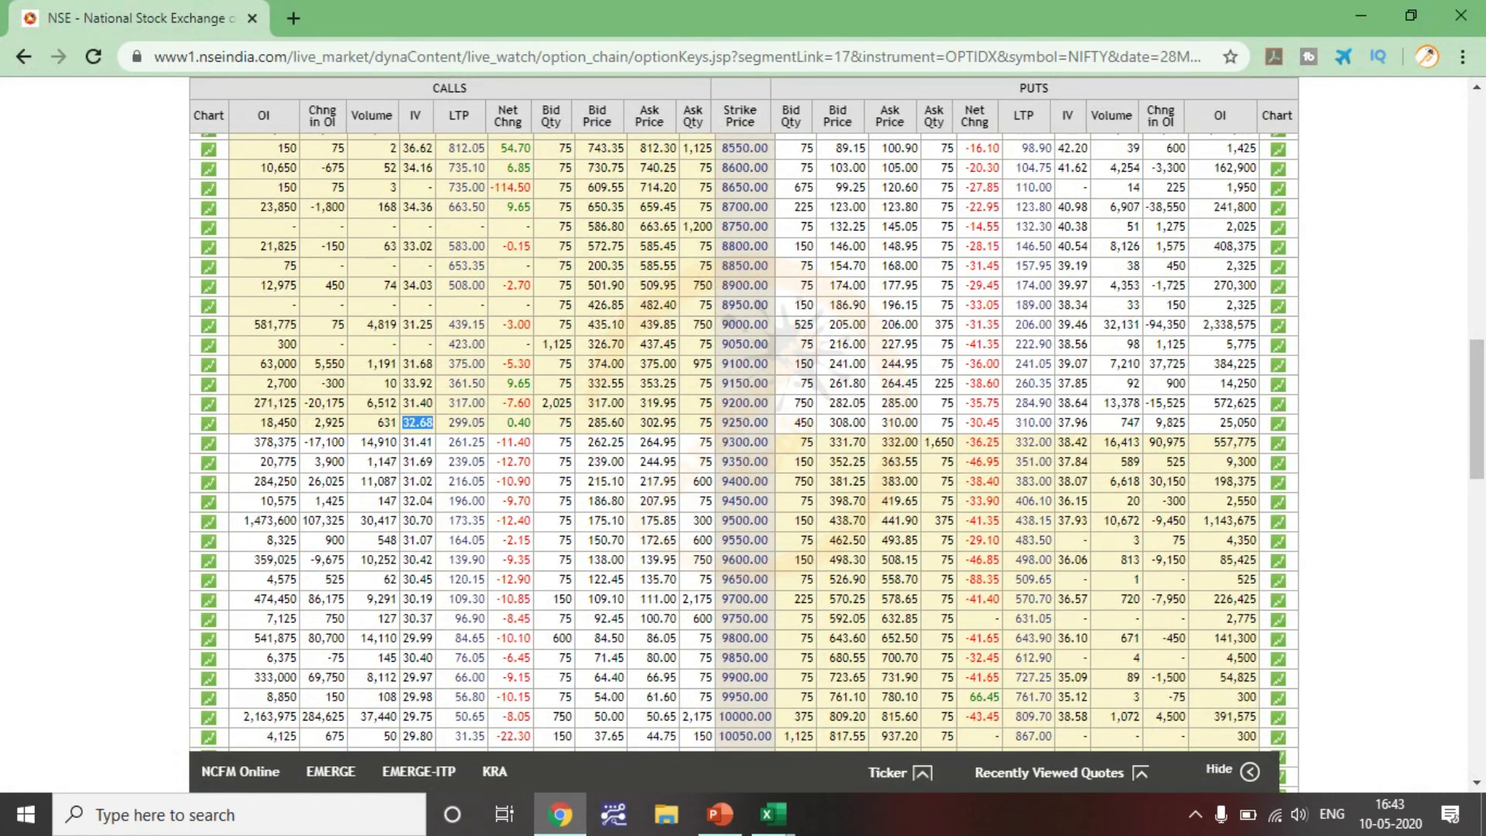
left_click_drag(1089, 424, 1057, 424)
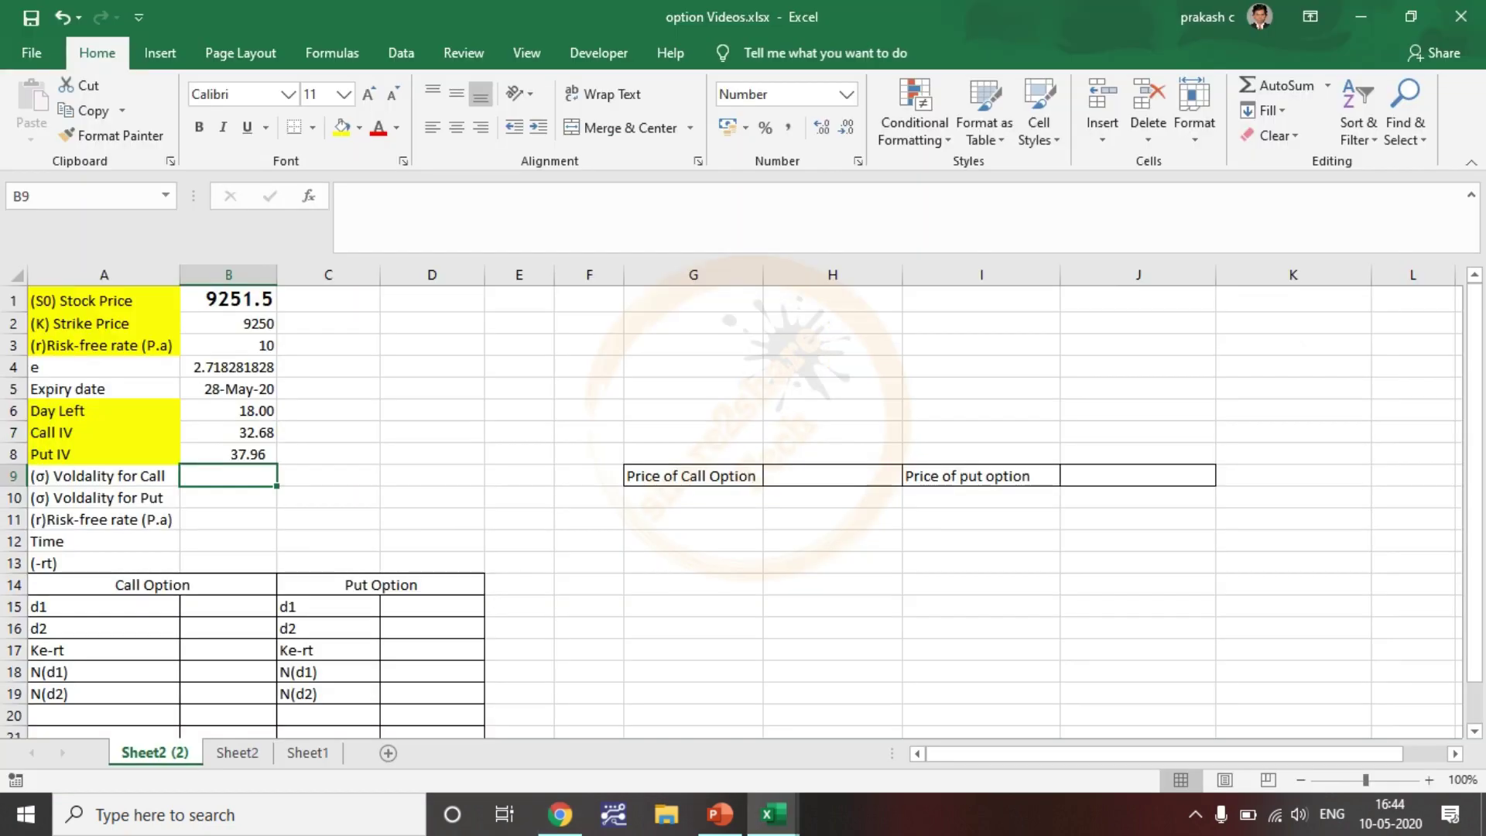
Step: Calculate the call volatility in B9 with =B7/100 and the put volatility in B10 by dividing the Put IV by 100
key("F2")
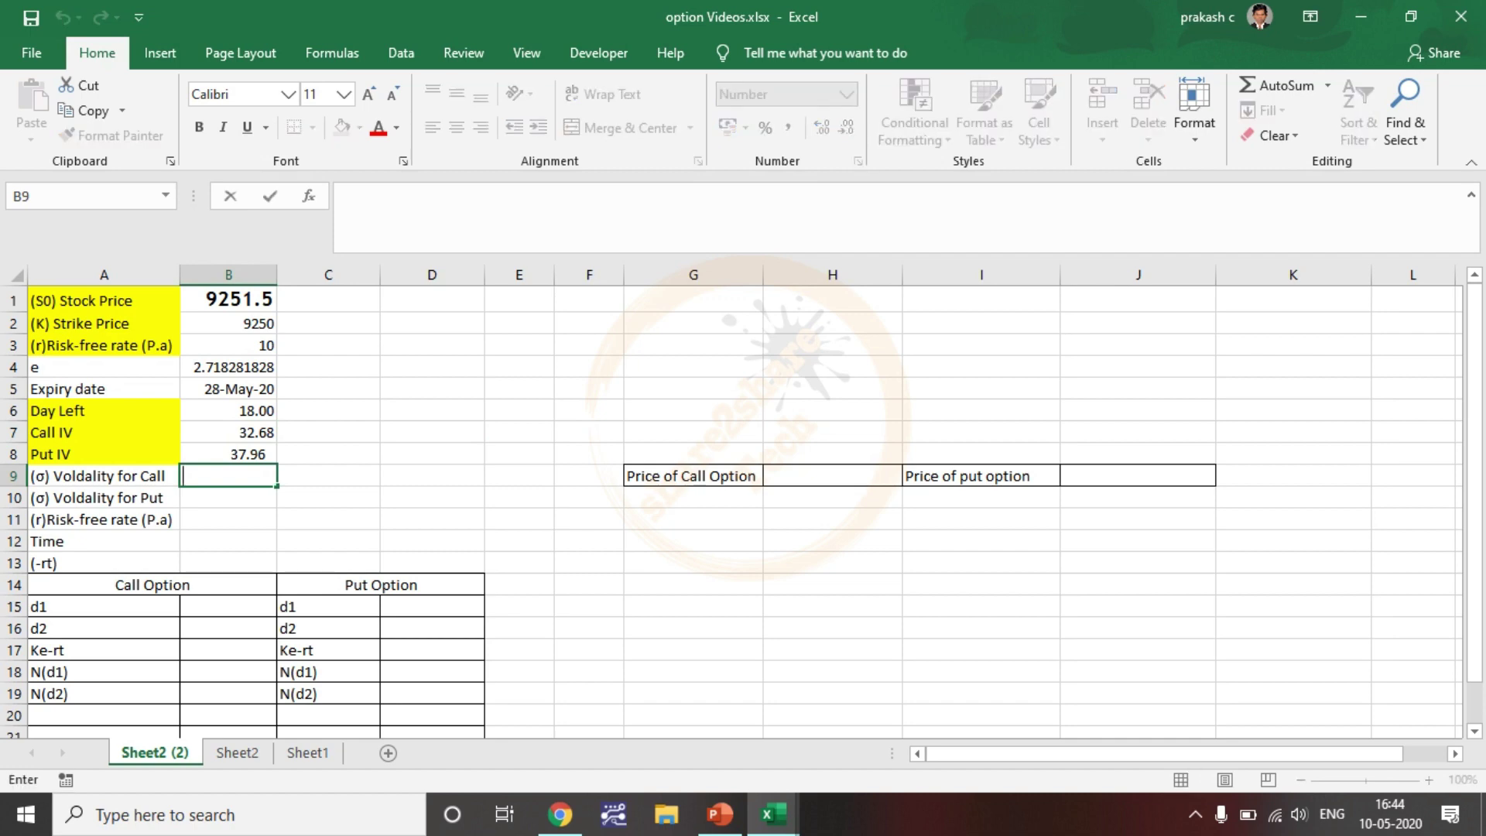
type("=")
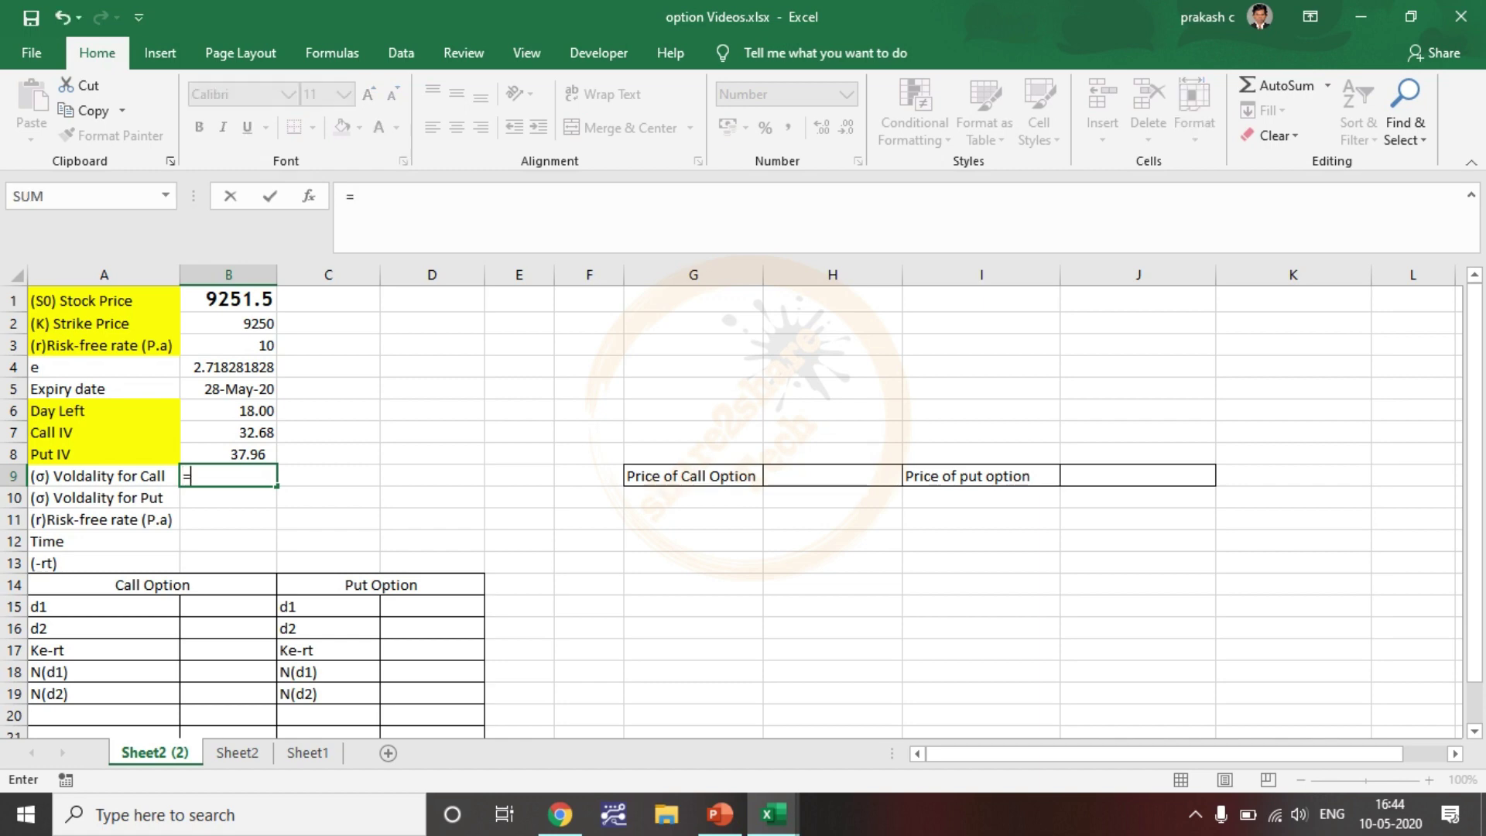
left_click(229, 432)
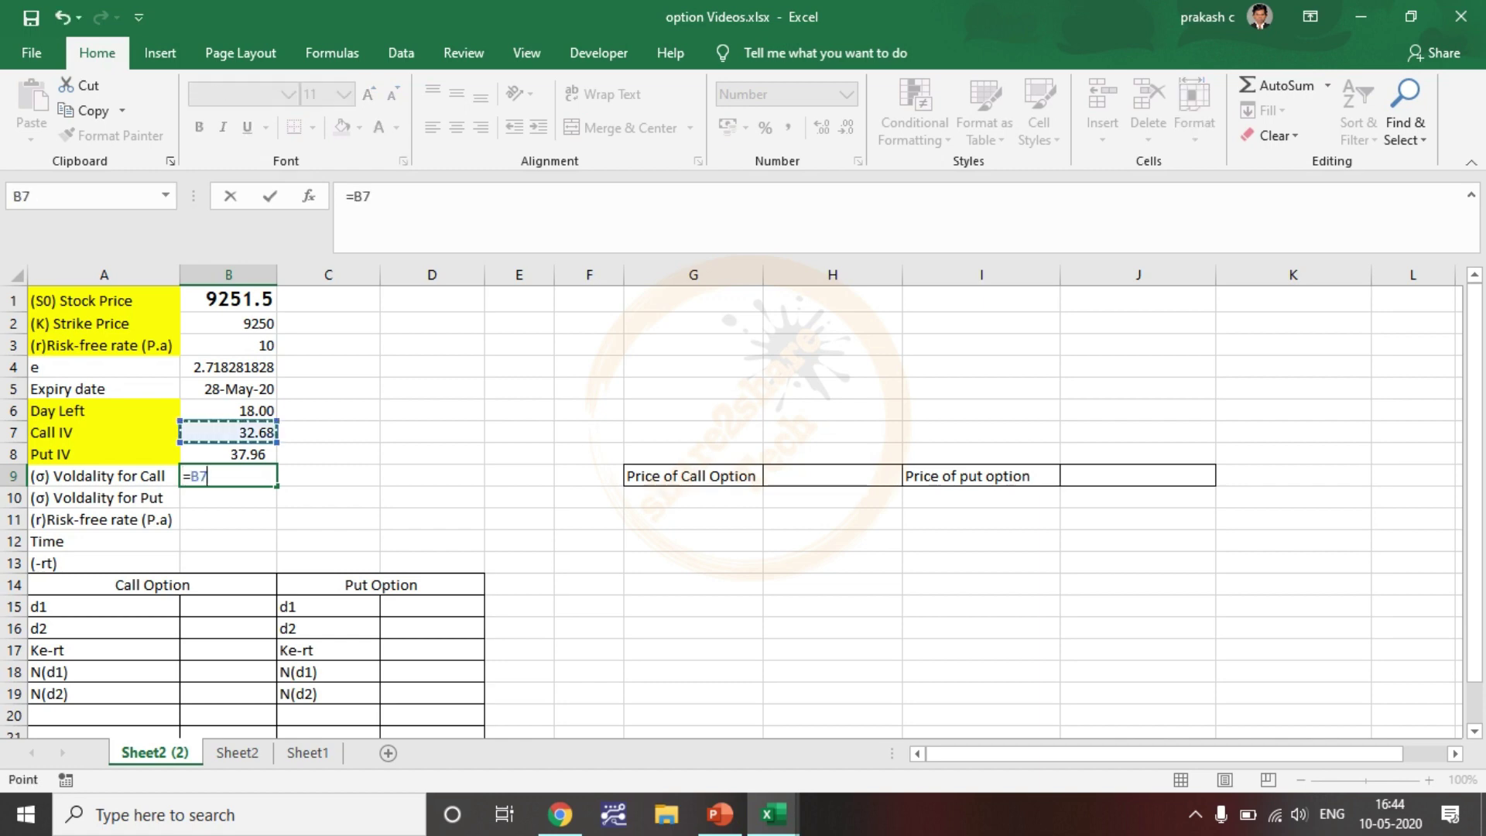
type("/100")
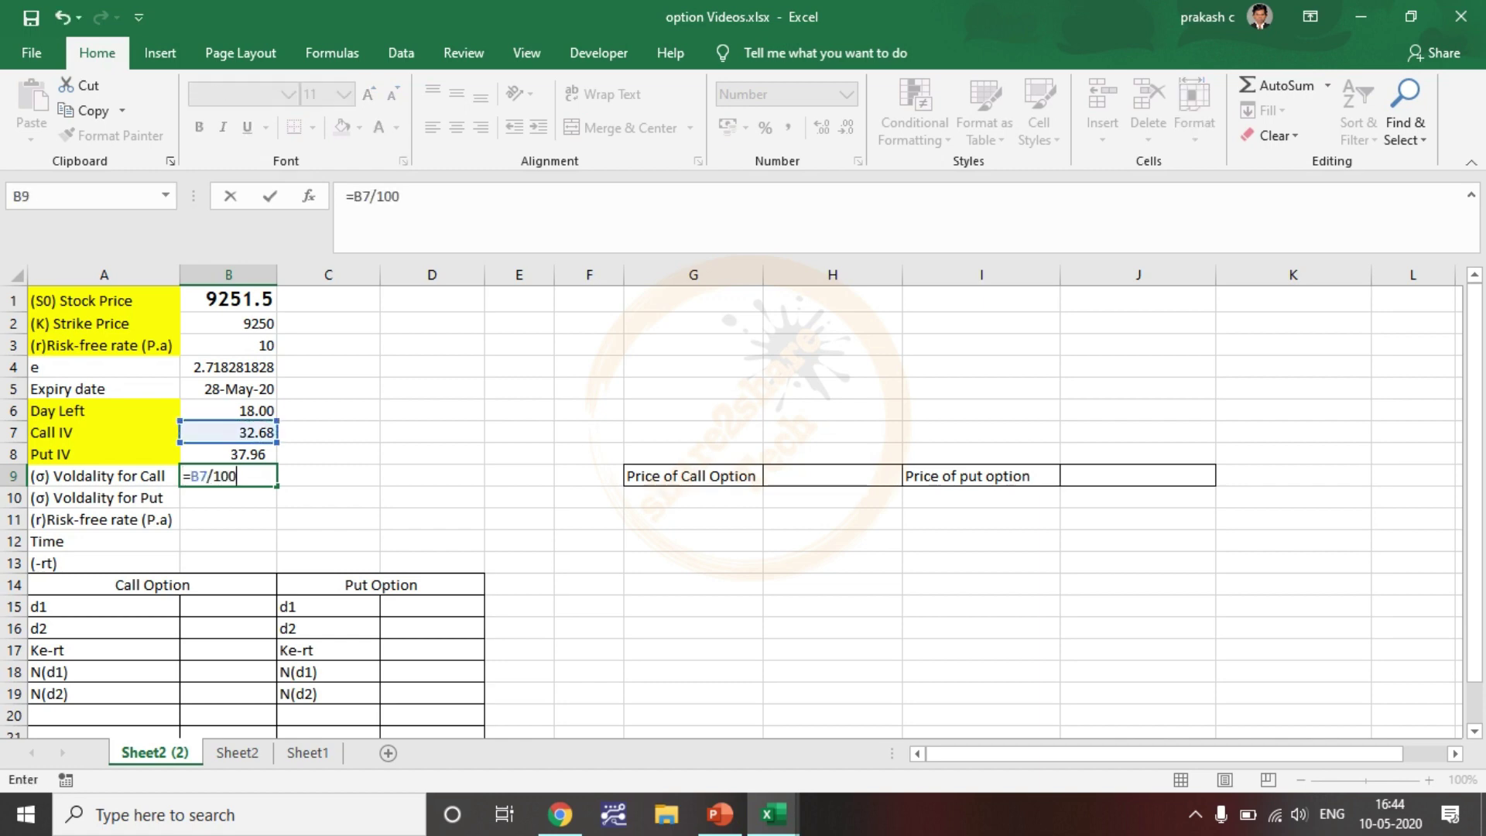
key("Return")
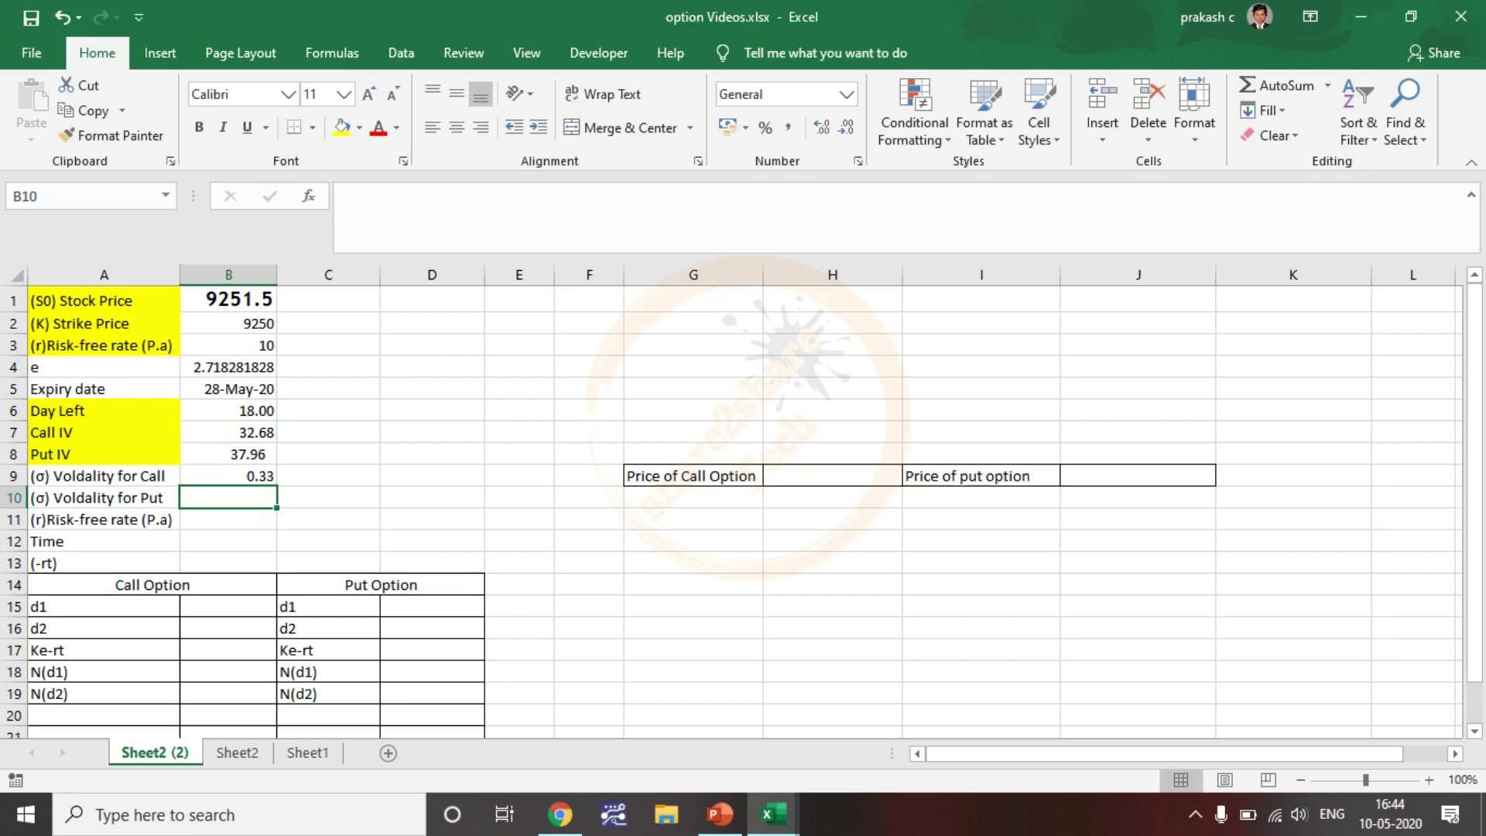
type("=")
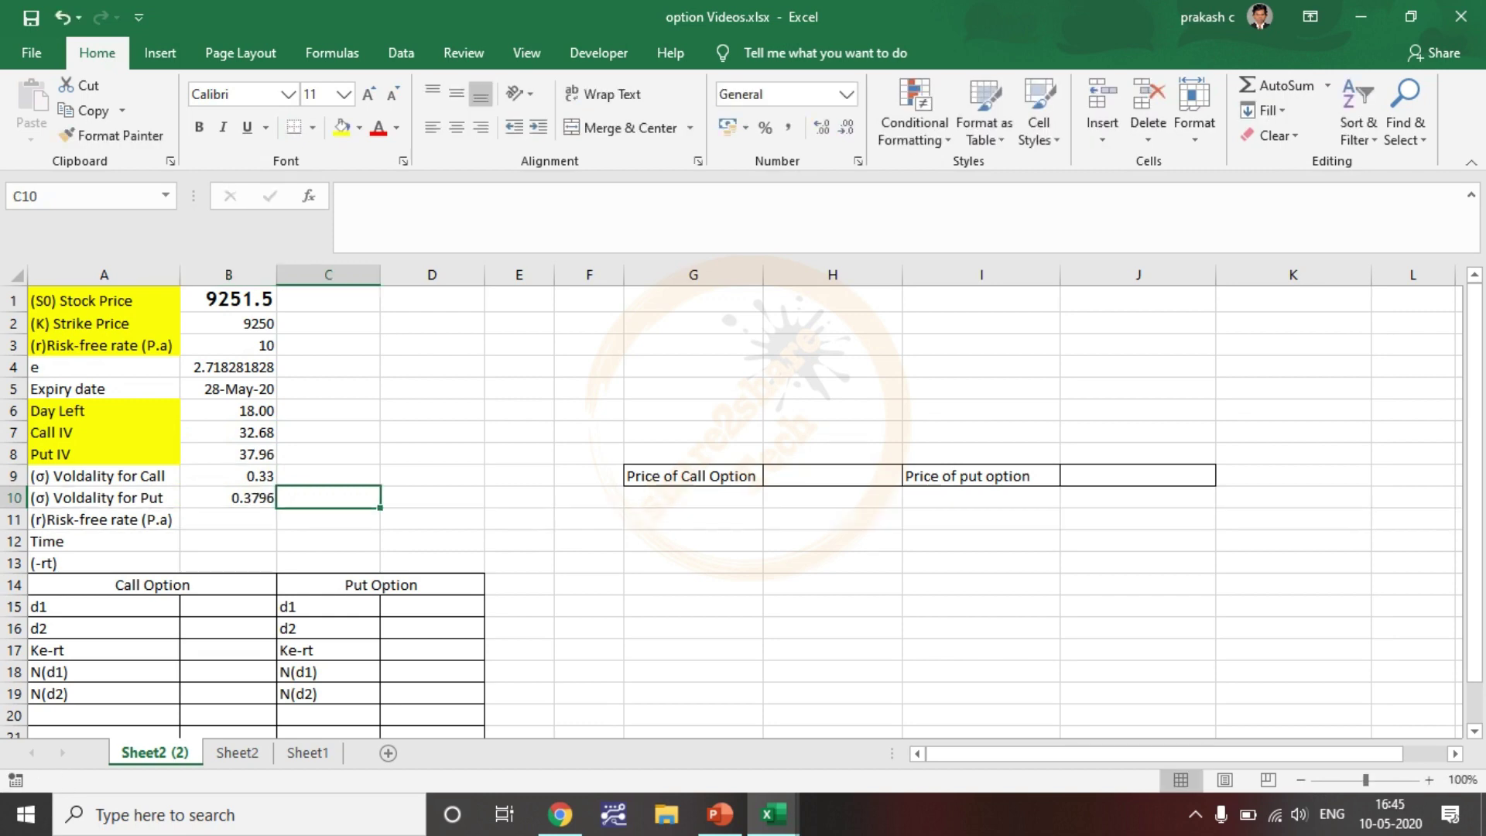
key("Return")
Step: Calculate the decimal risk-free rate in cell B11 with the formula =B3/100
type("=")
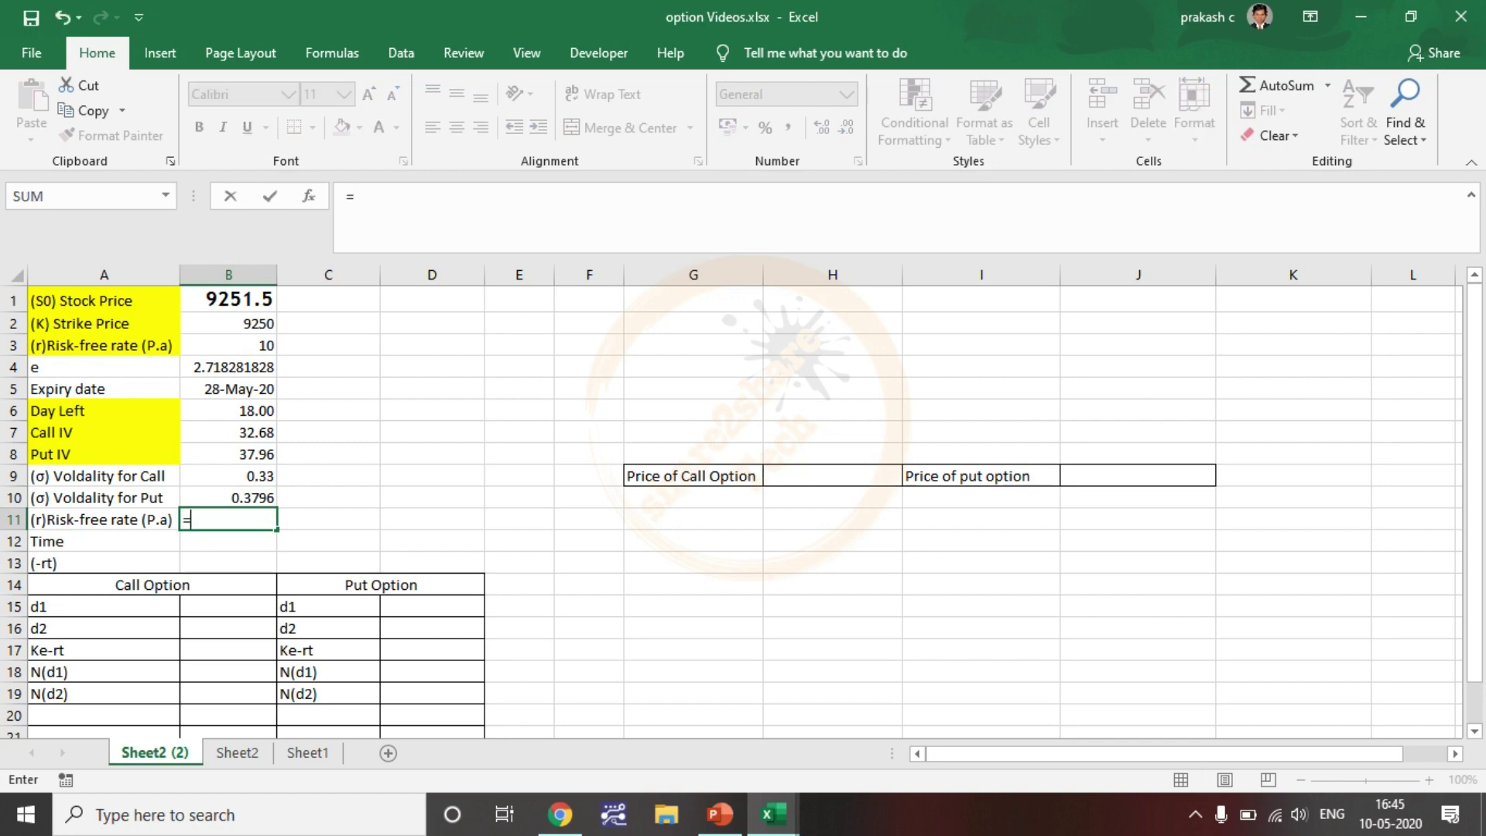
left_click(229, 346)
type("/100")
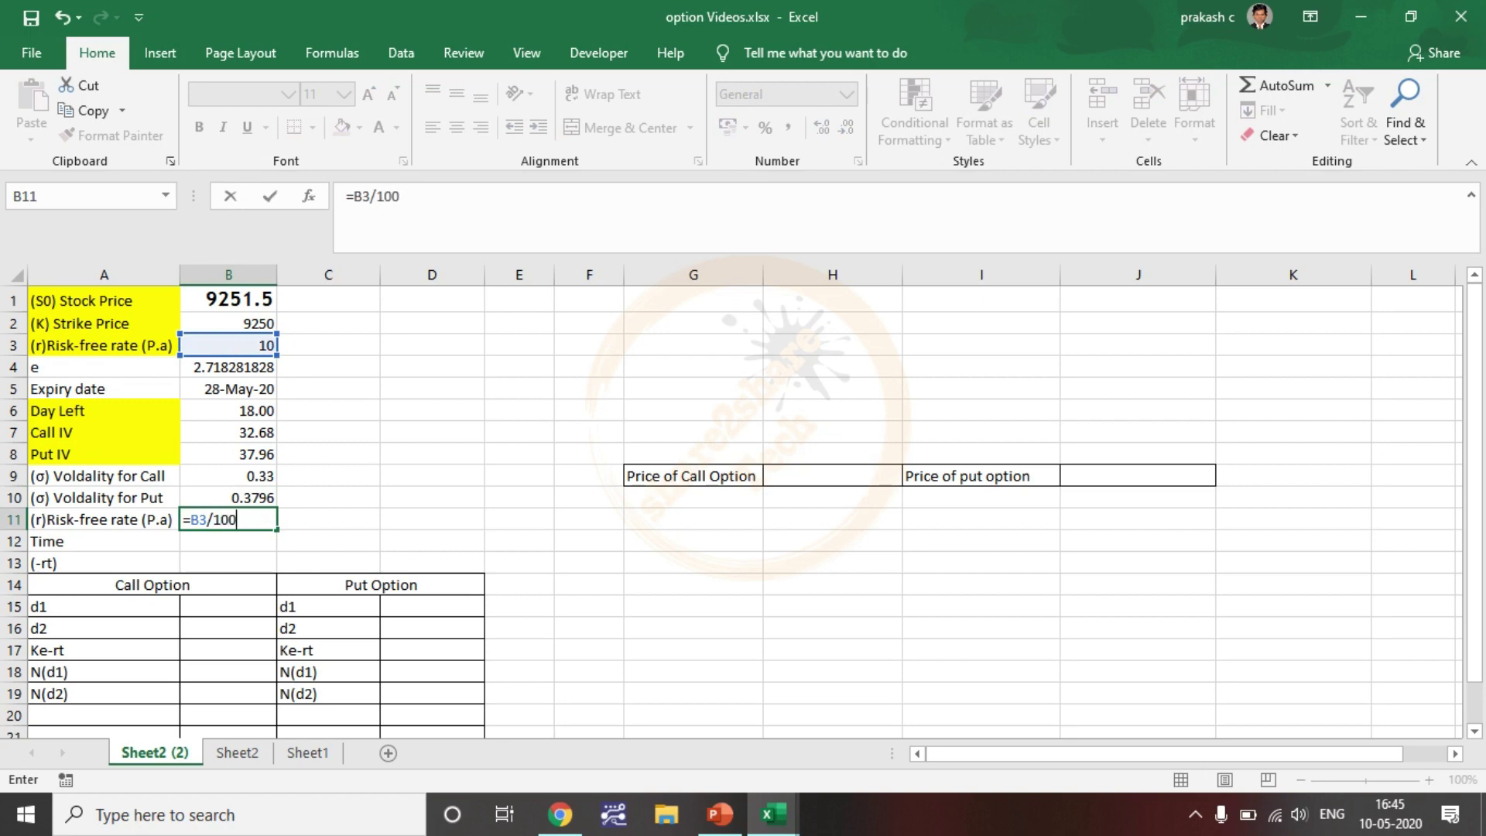
key("Return")
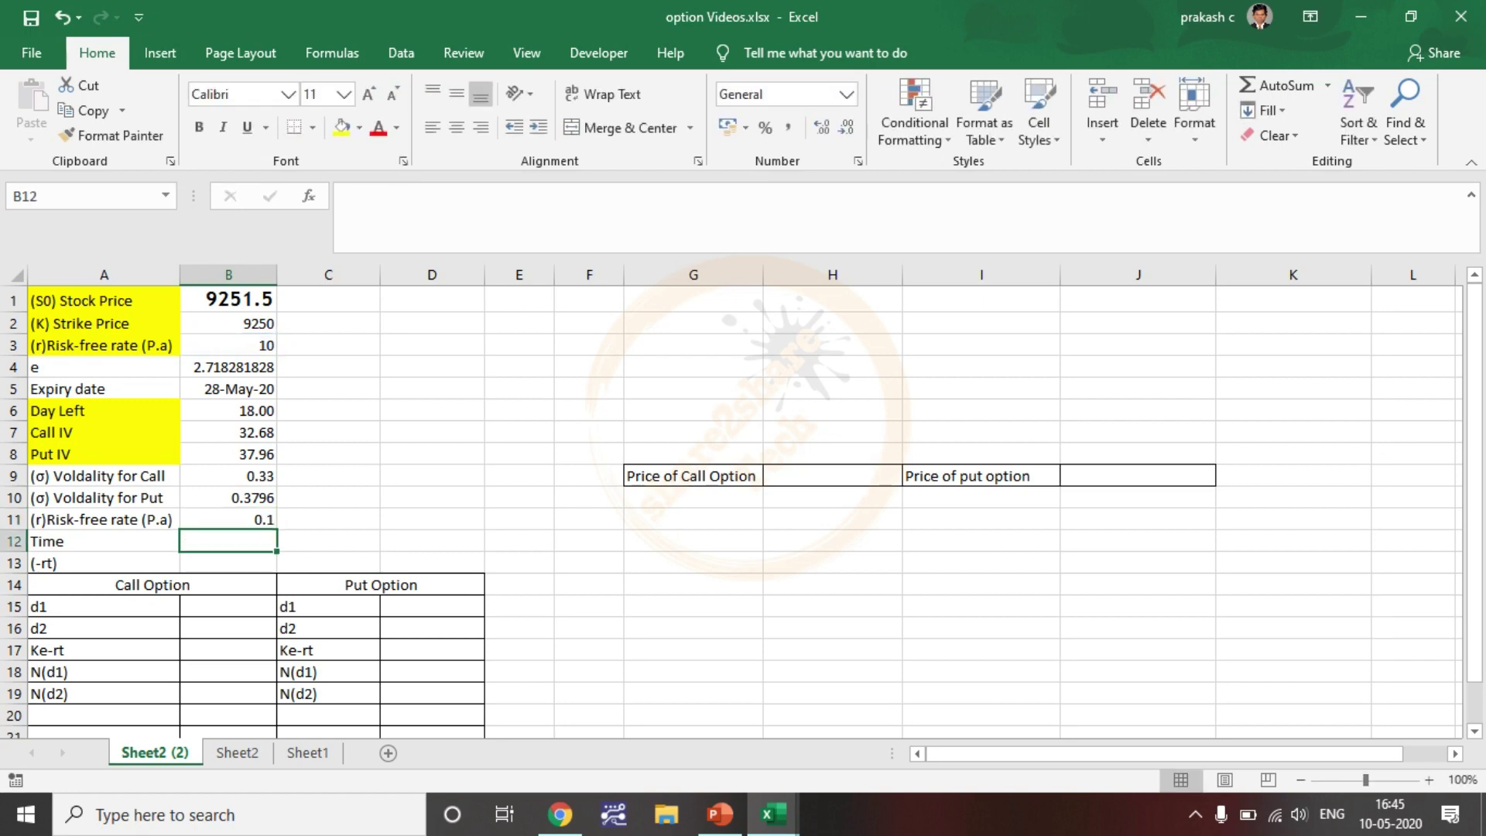
Step: Calculate the time to expiry in years in cell B12 with the formula =B6/365
key("Left")
key("Right")
key("BackSpace")
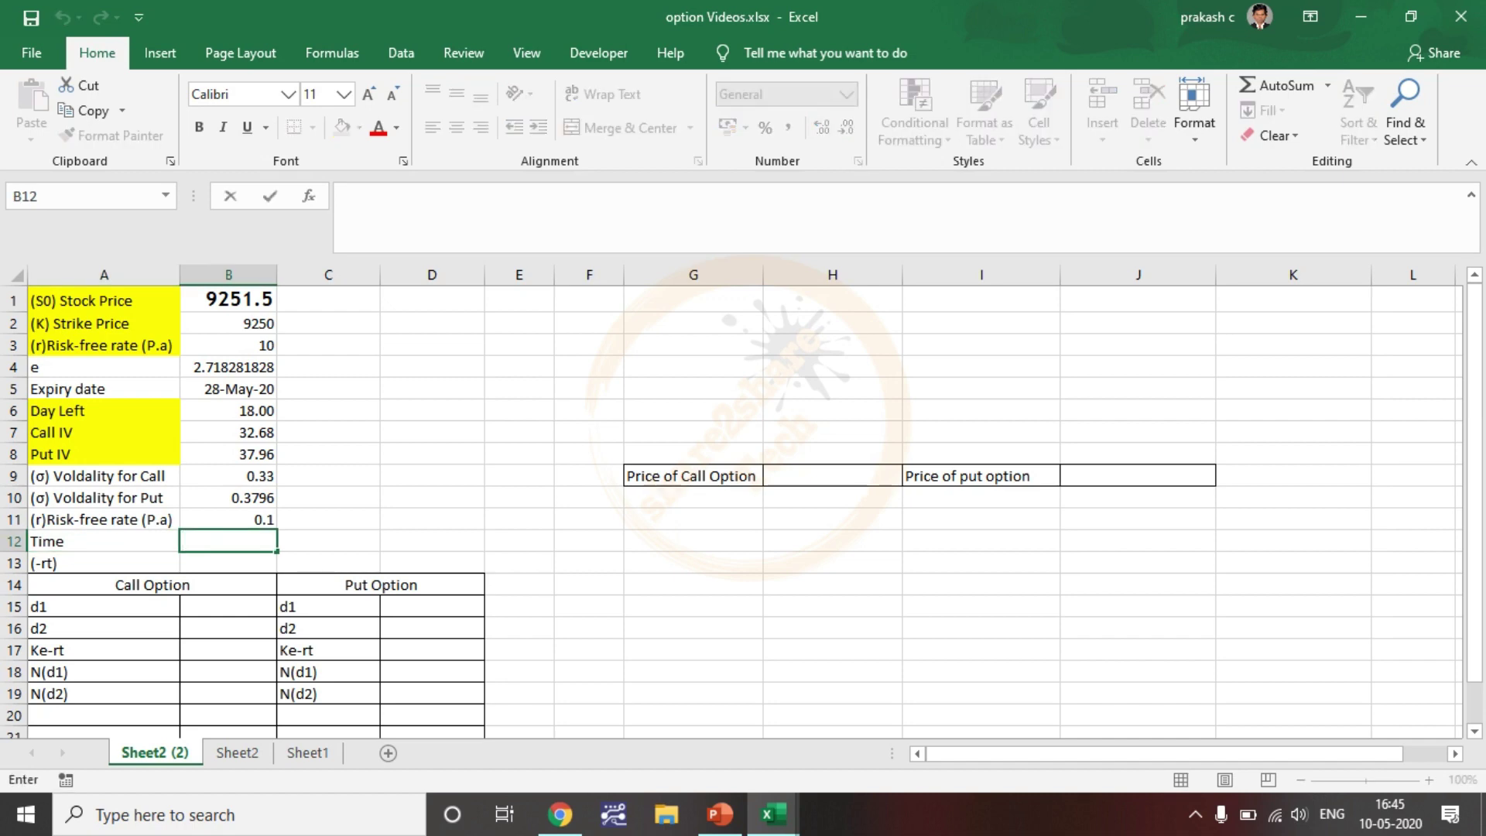
type("=")
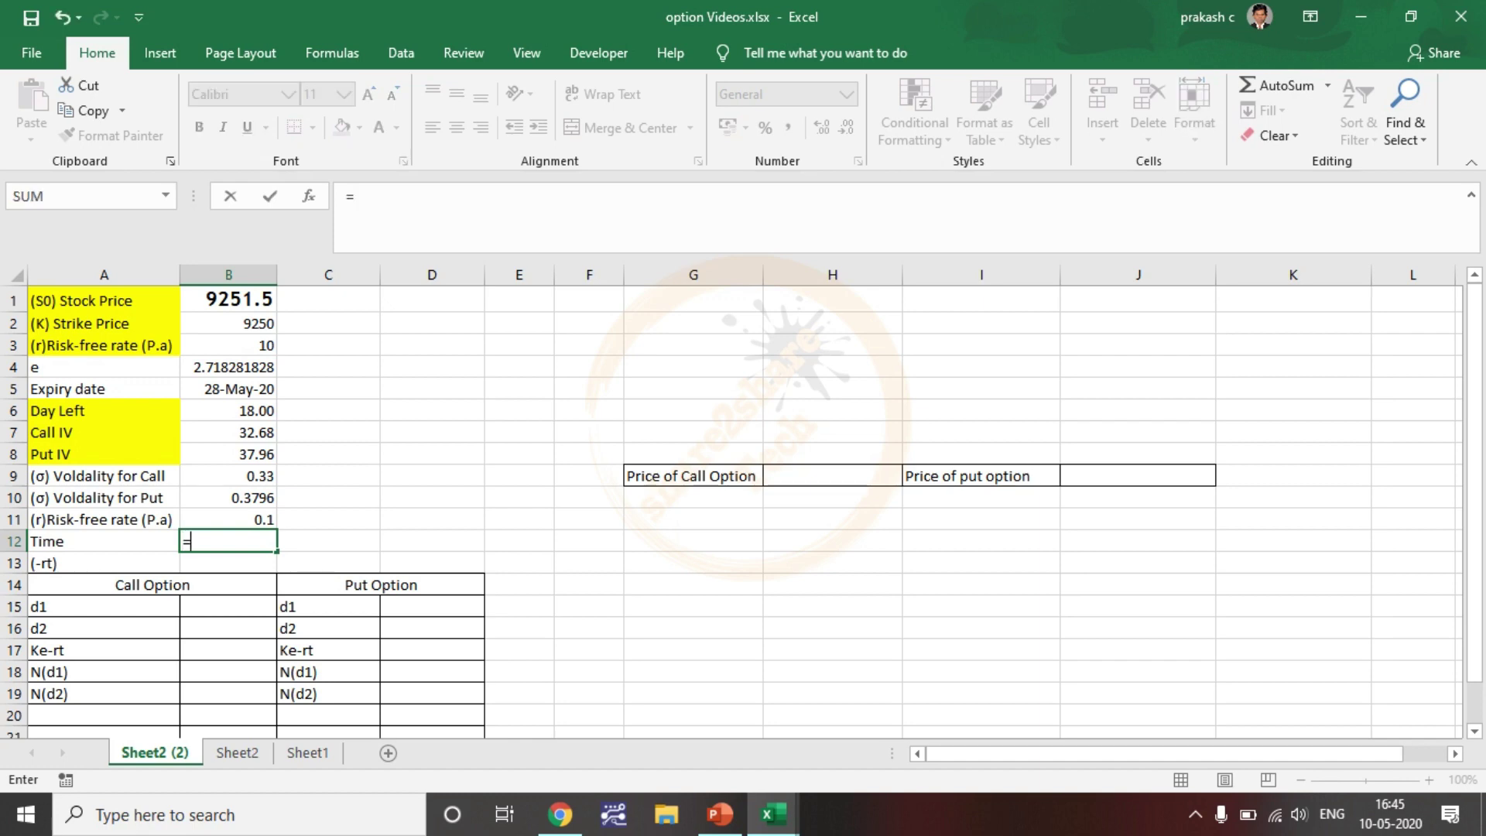
left_click(229, 411)
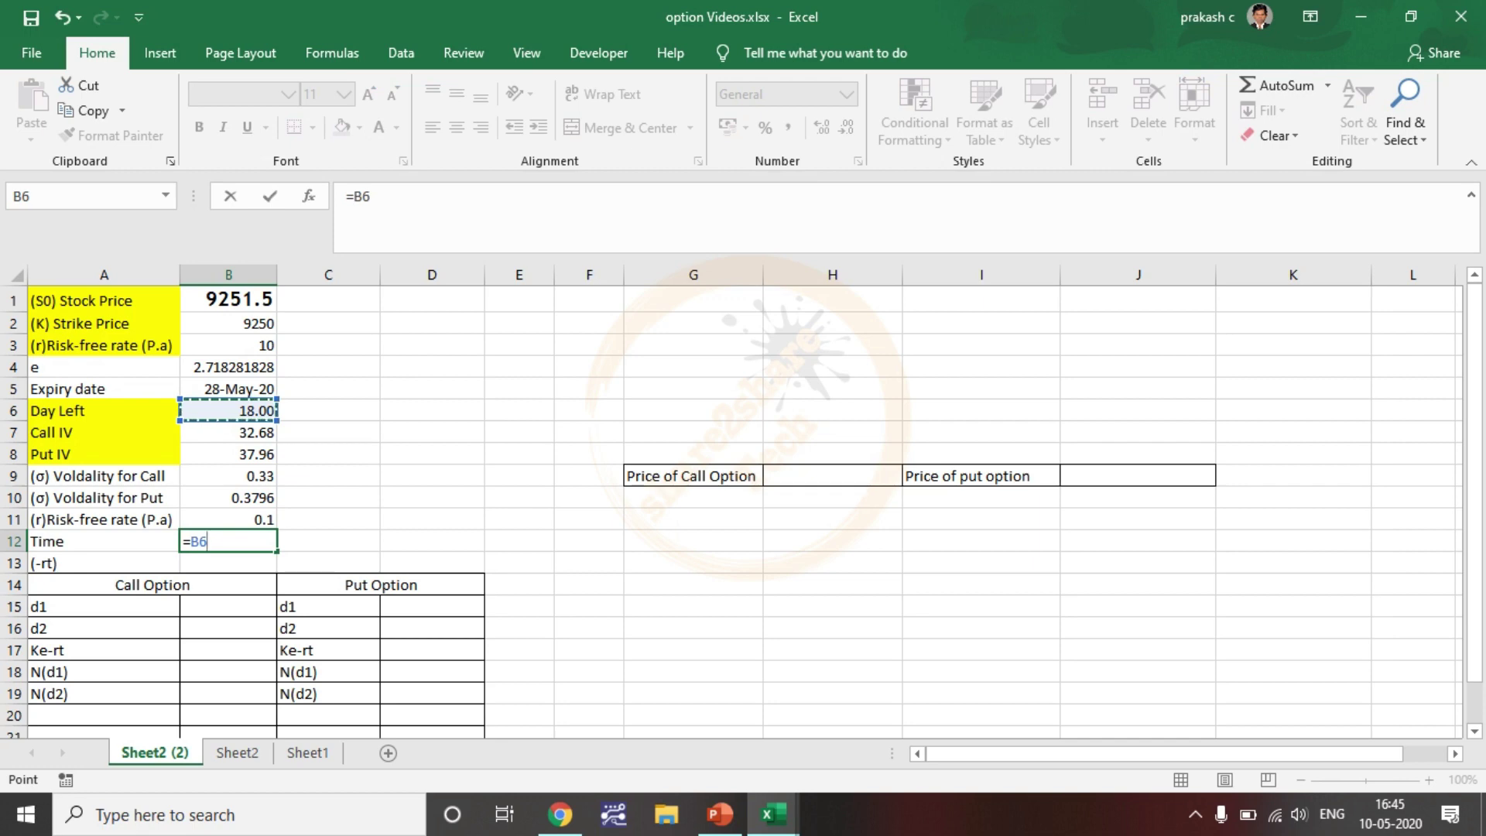
type("/365")
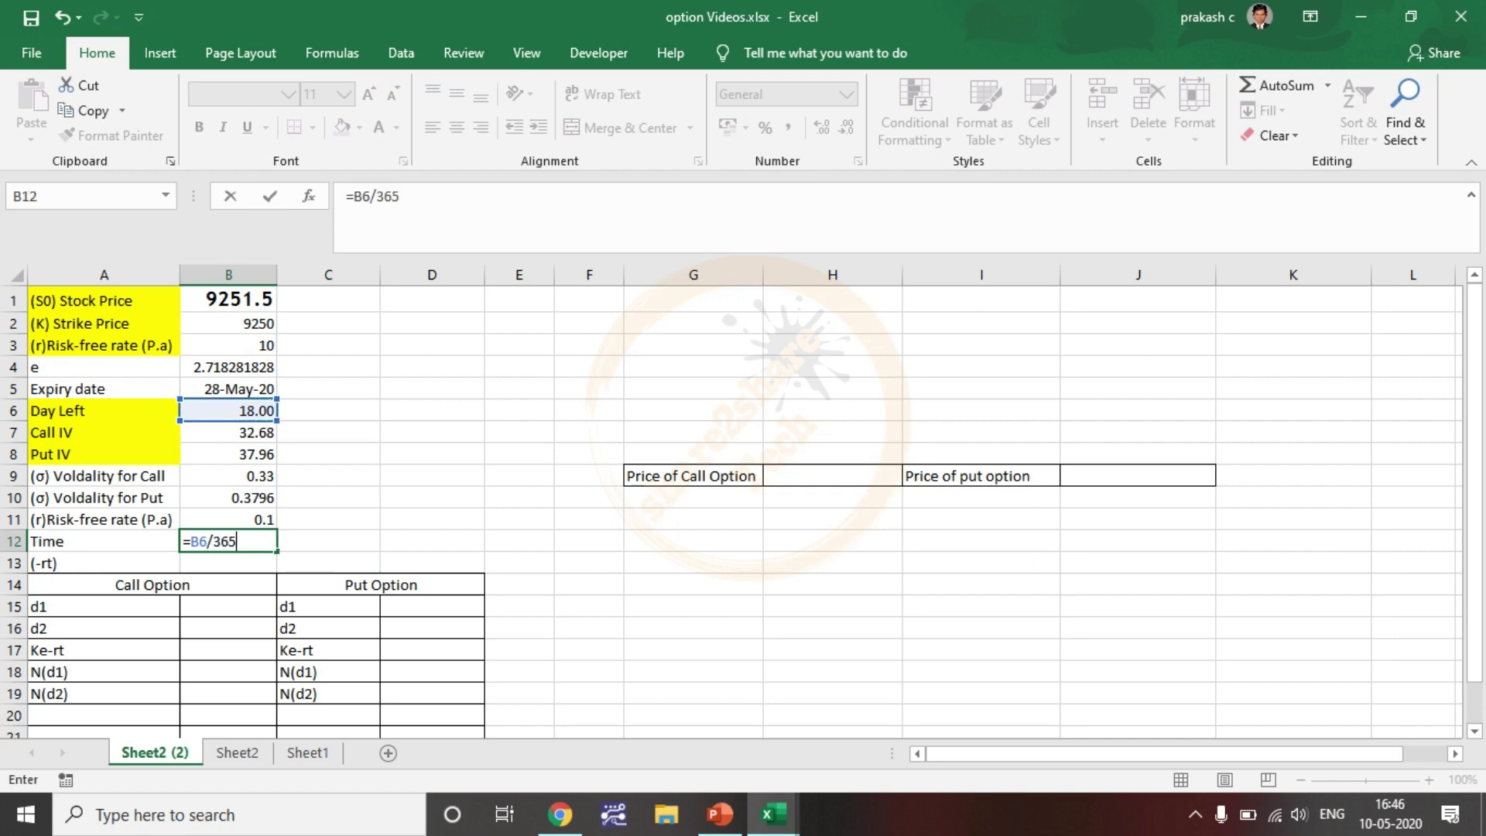
key("Return")
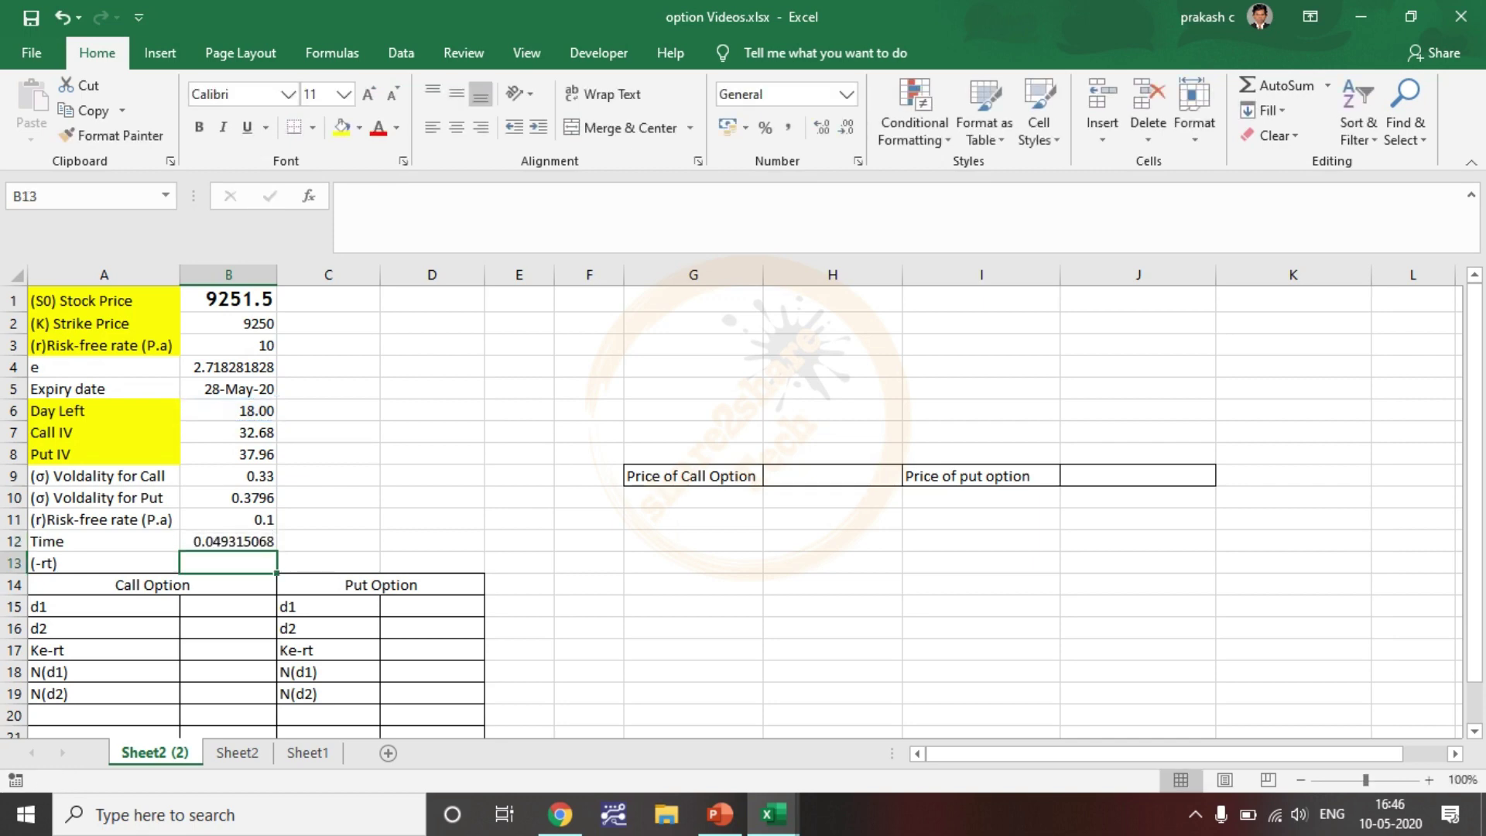
left_click(229, 541)
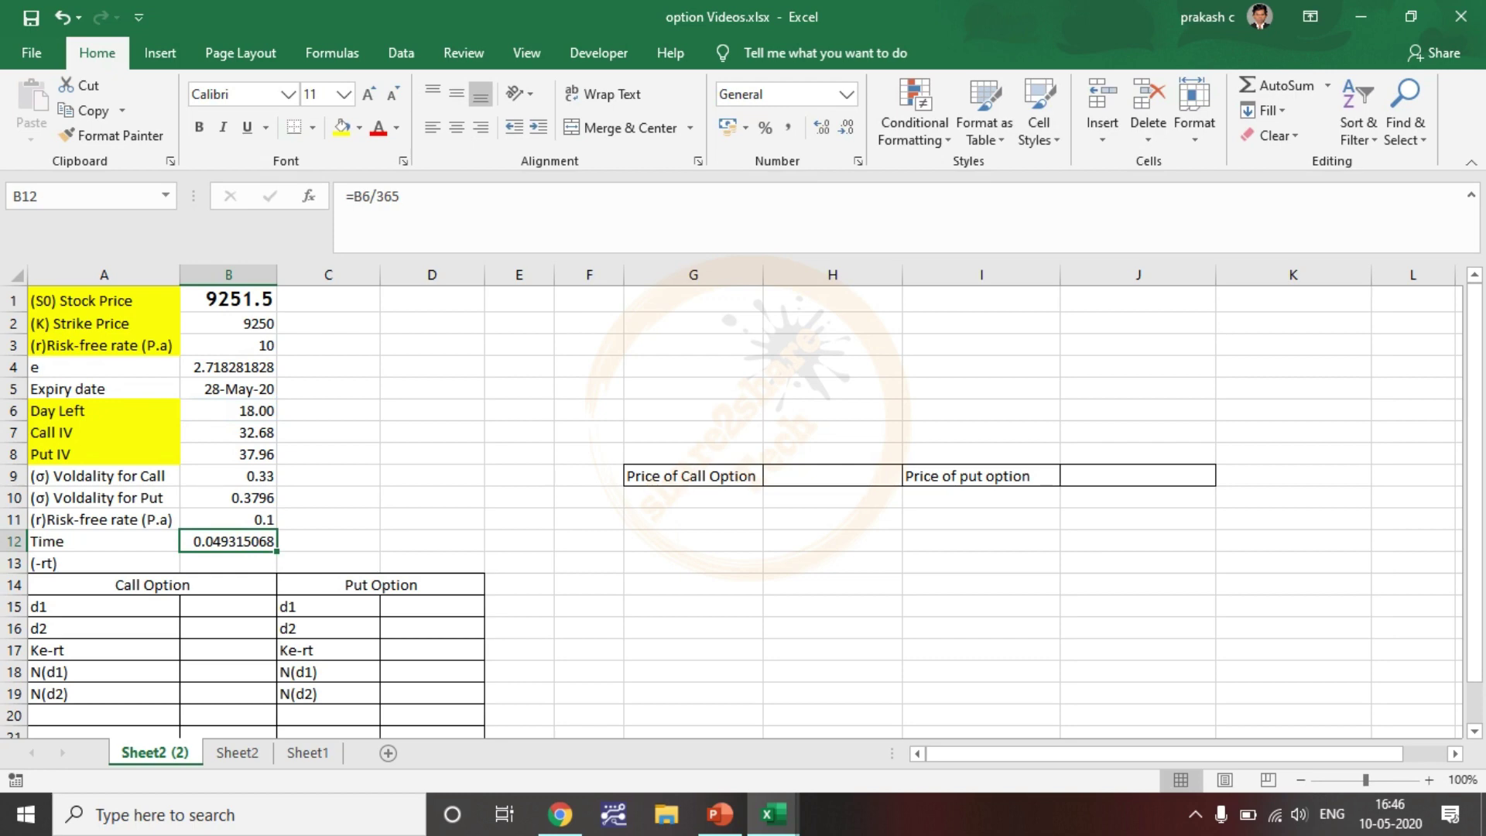
Step: Calculate the (-rt) value in cell B13 with the formula =-(B11*B12)
scroll(735, 503, "down", 1)
double_click(228, 494)
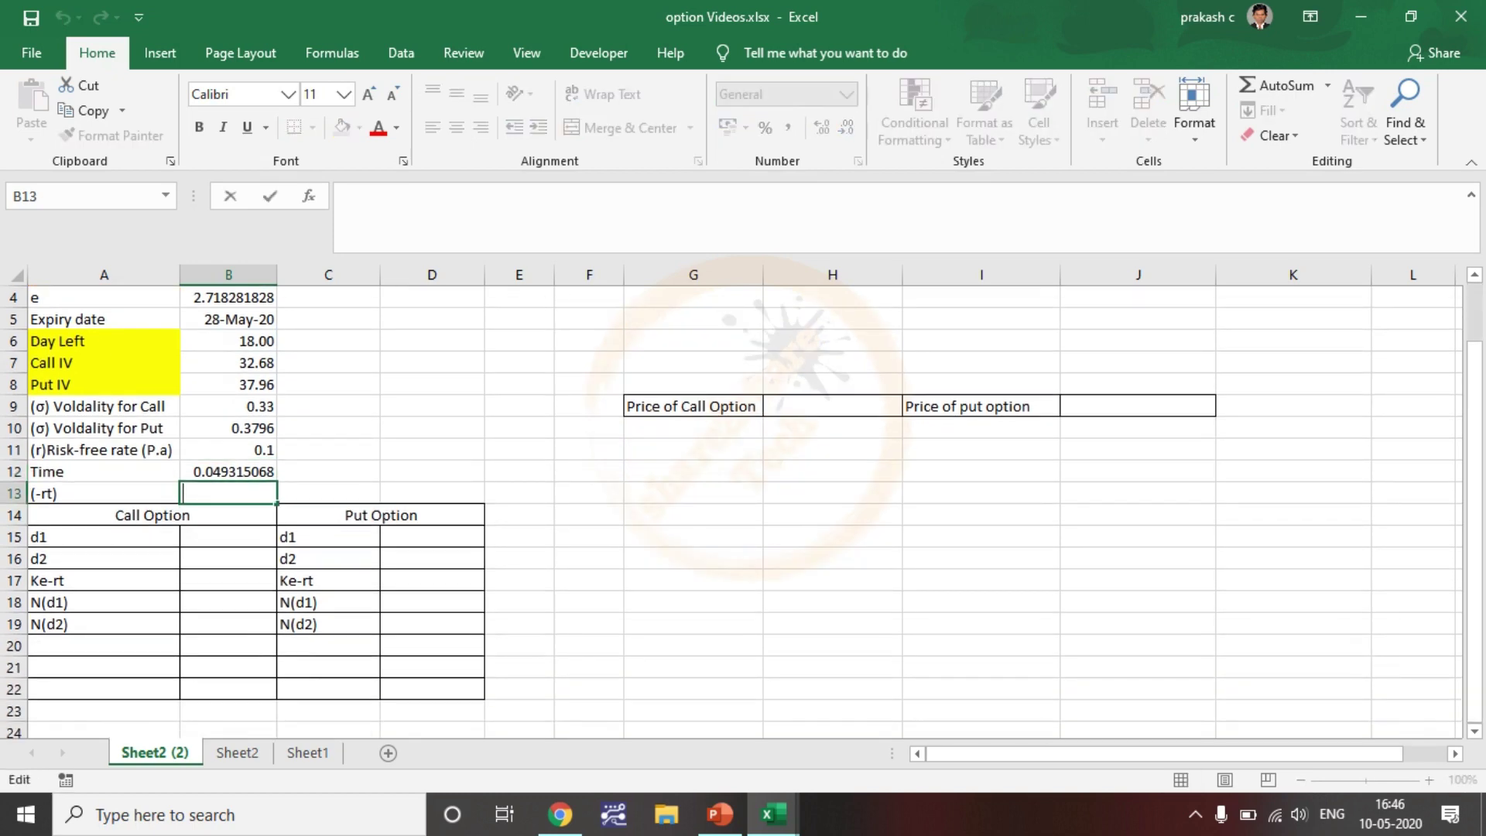
scroll(736, 503, "up", 1)
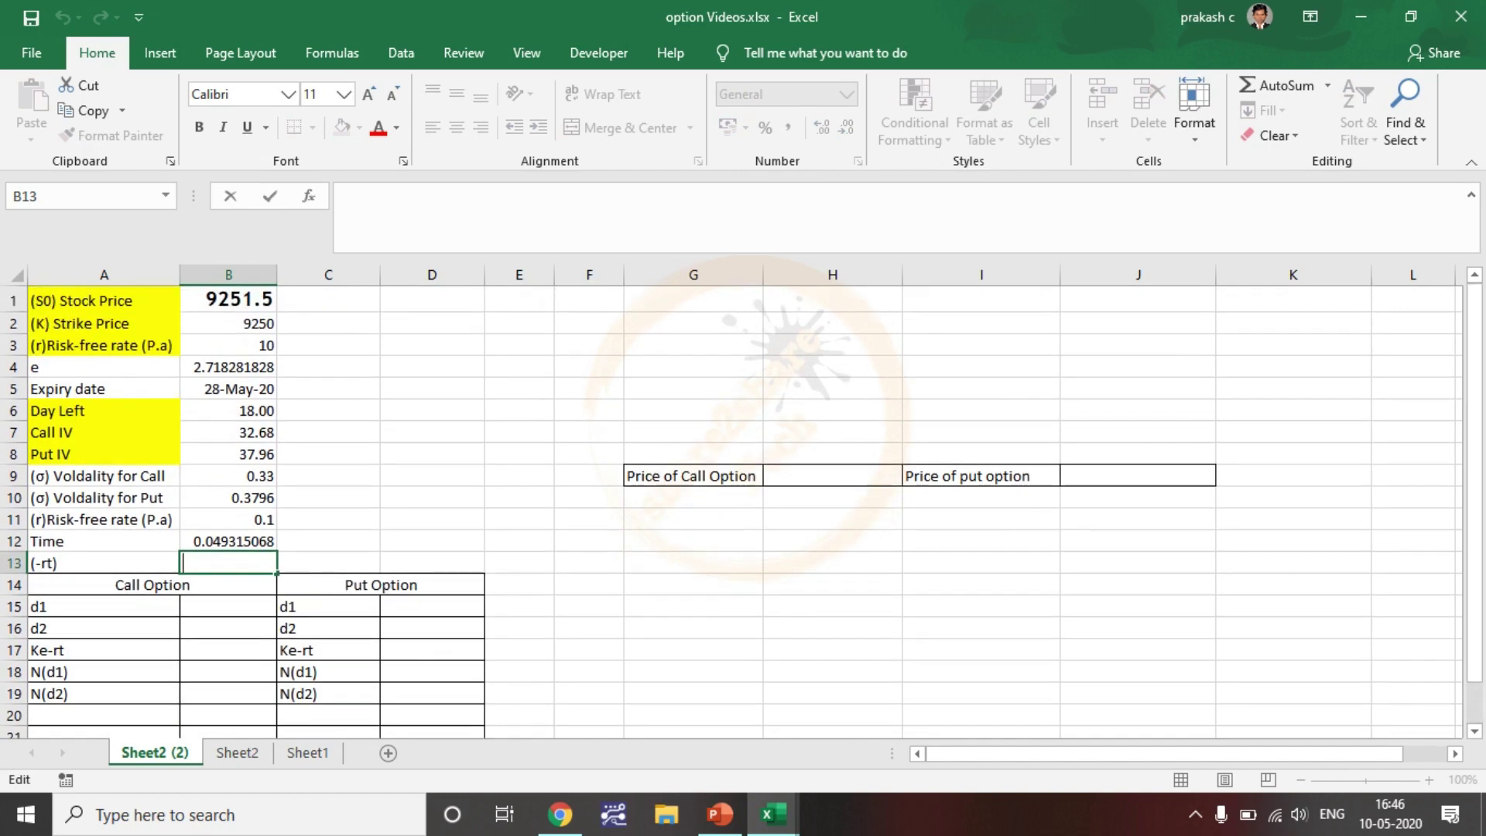
type("=-(")
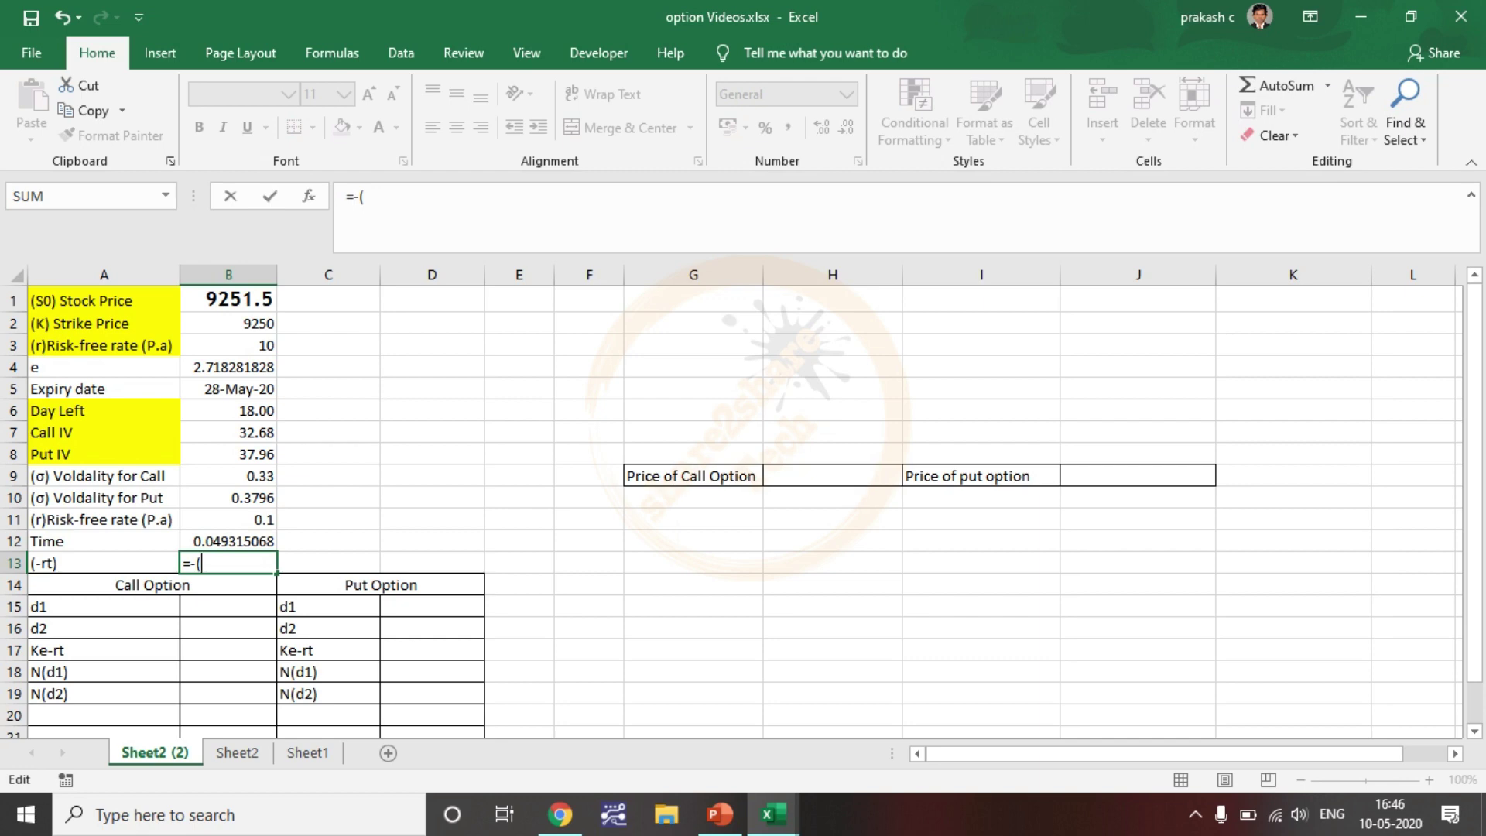
left_click(229, 519)
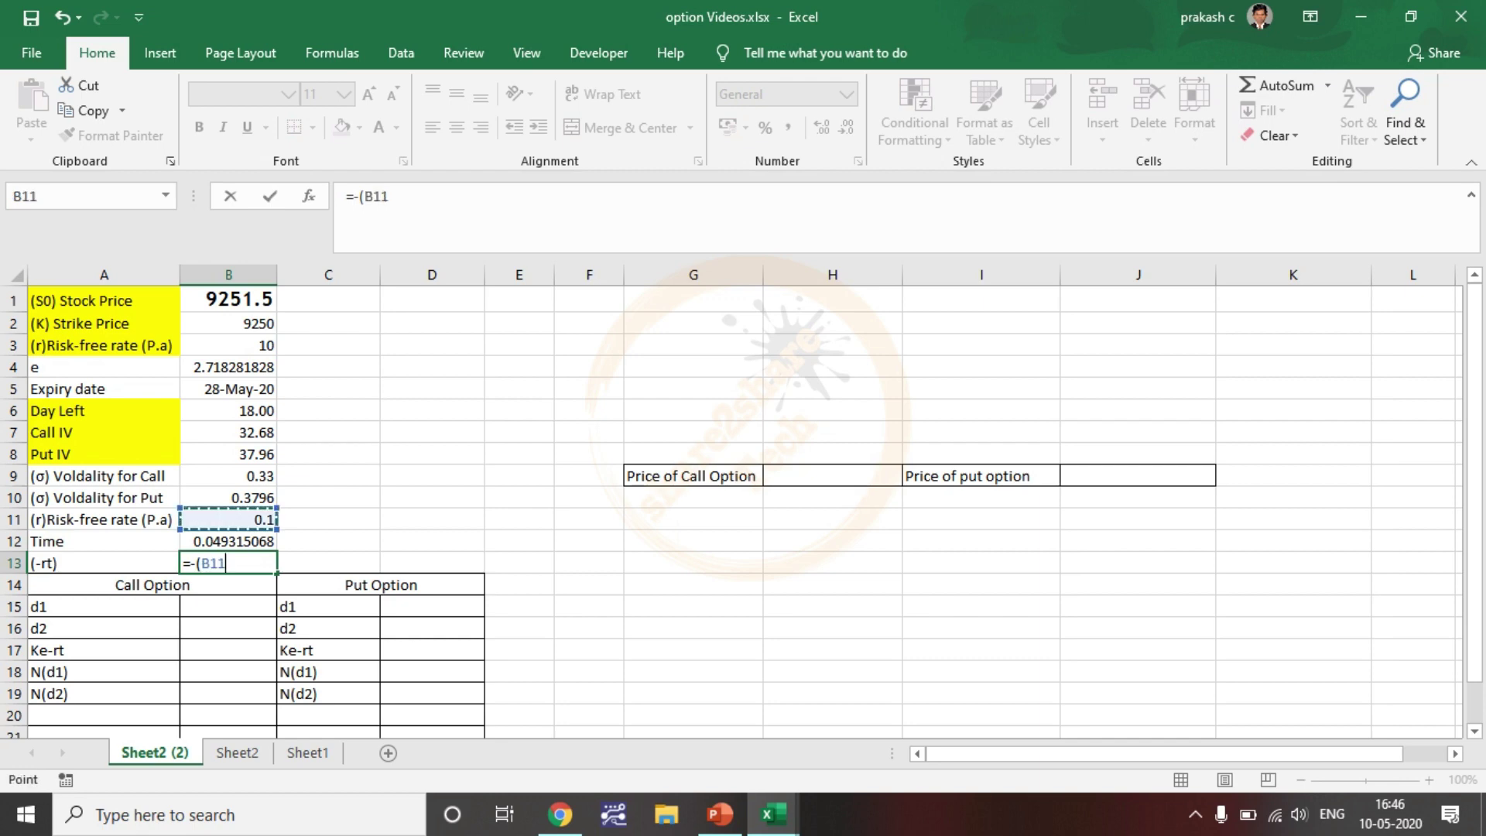
type("*")
left_click(229, 541)
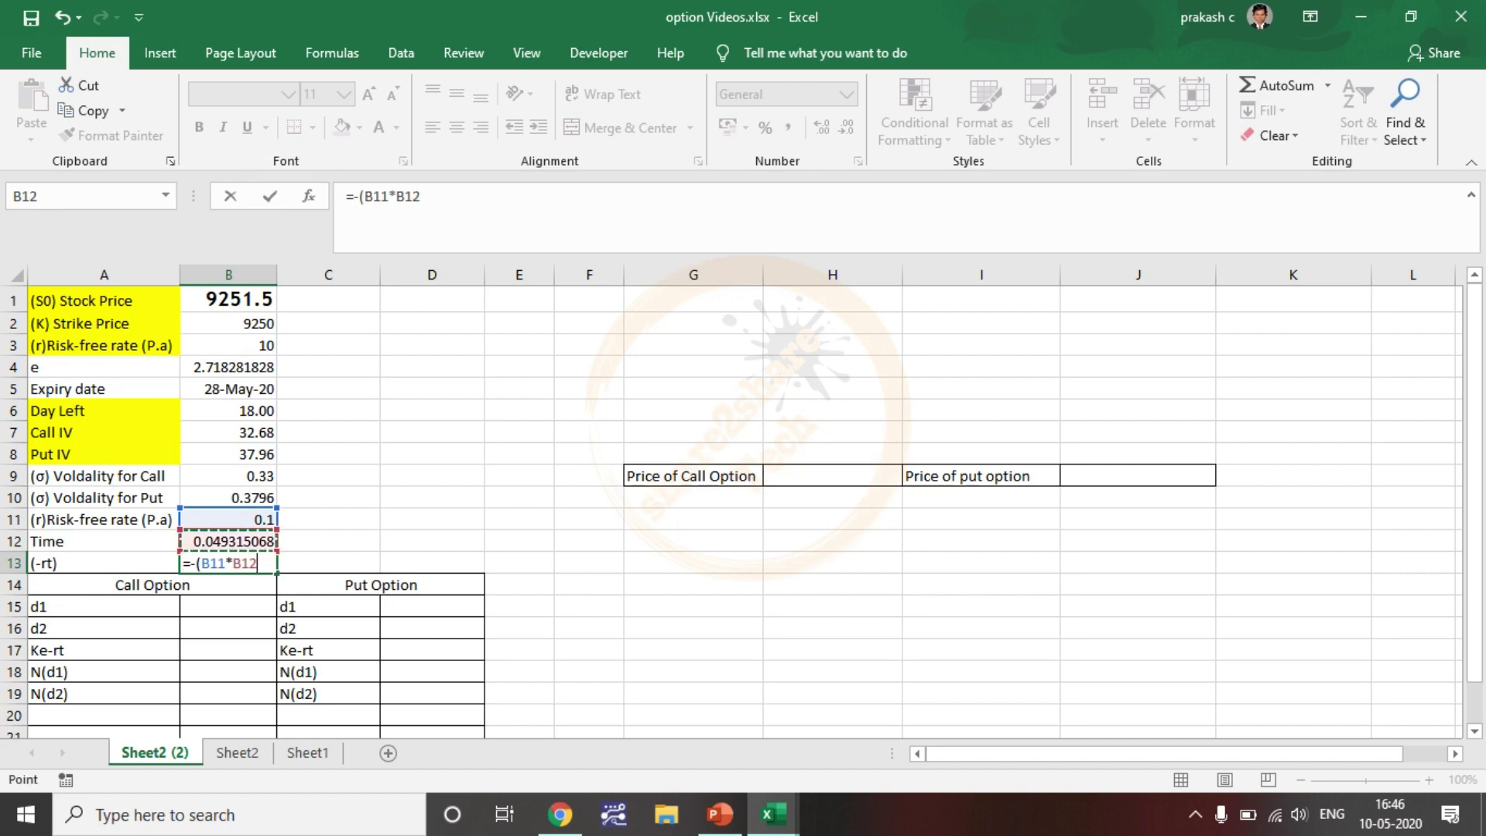
type(")")
key("Return")
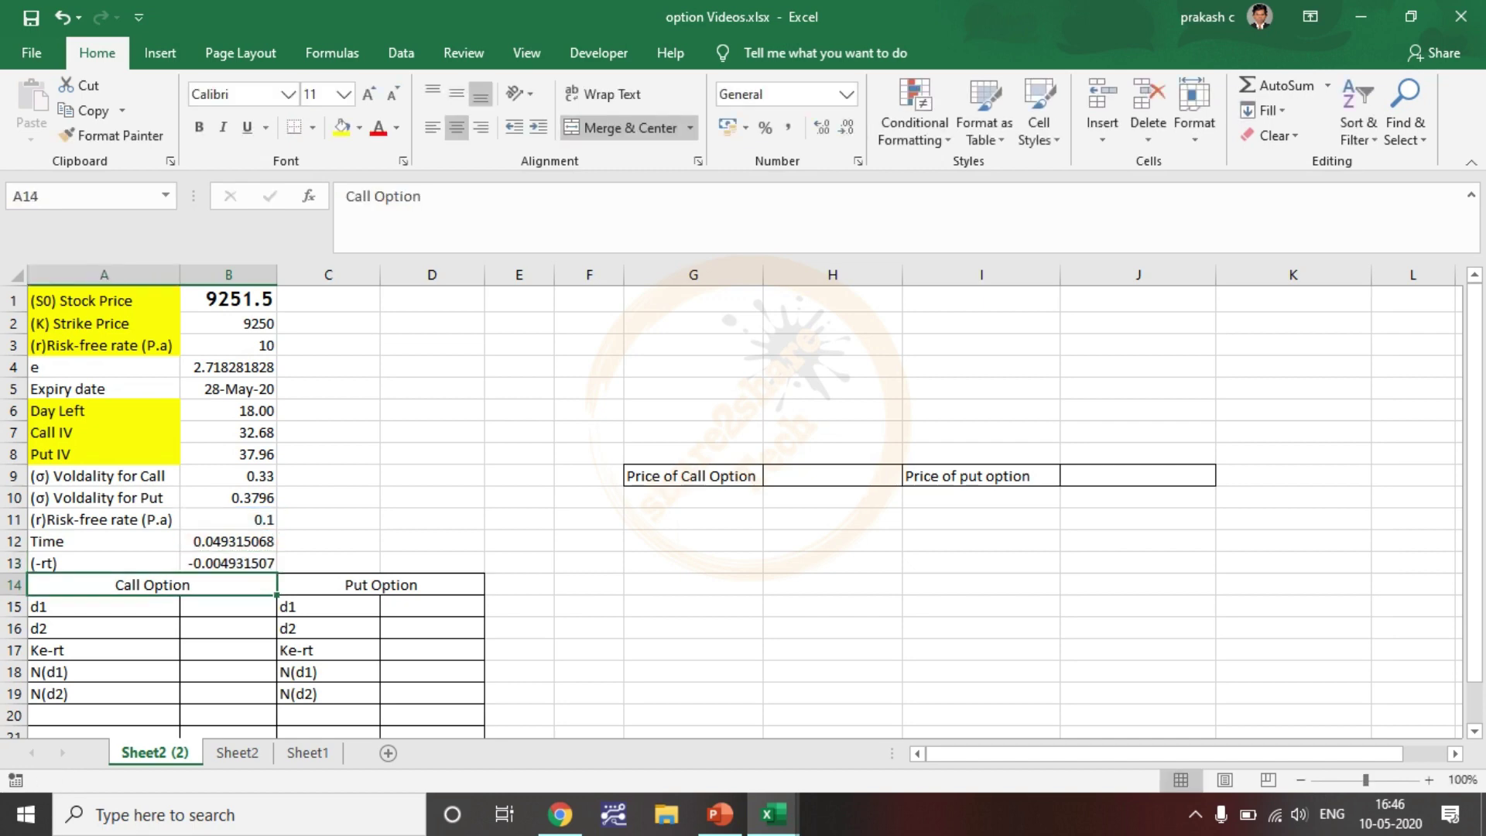
left_click(432, 433)
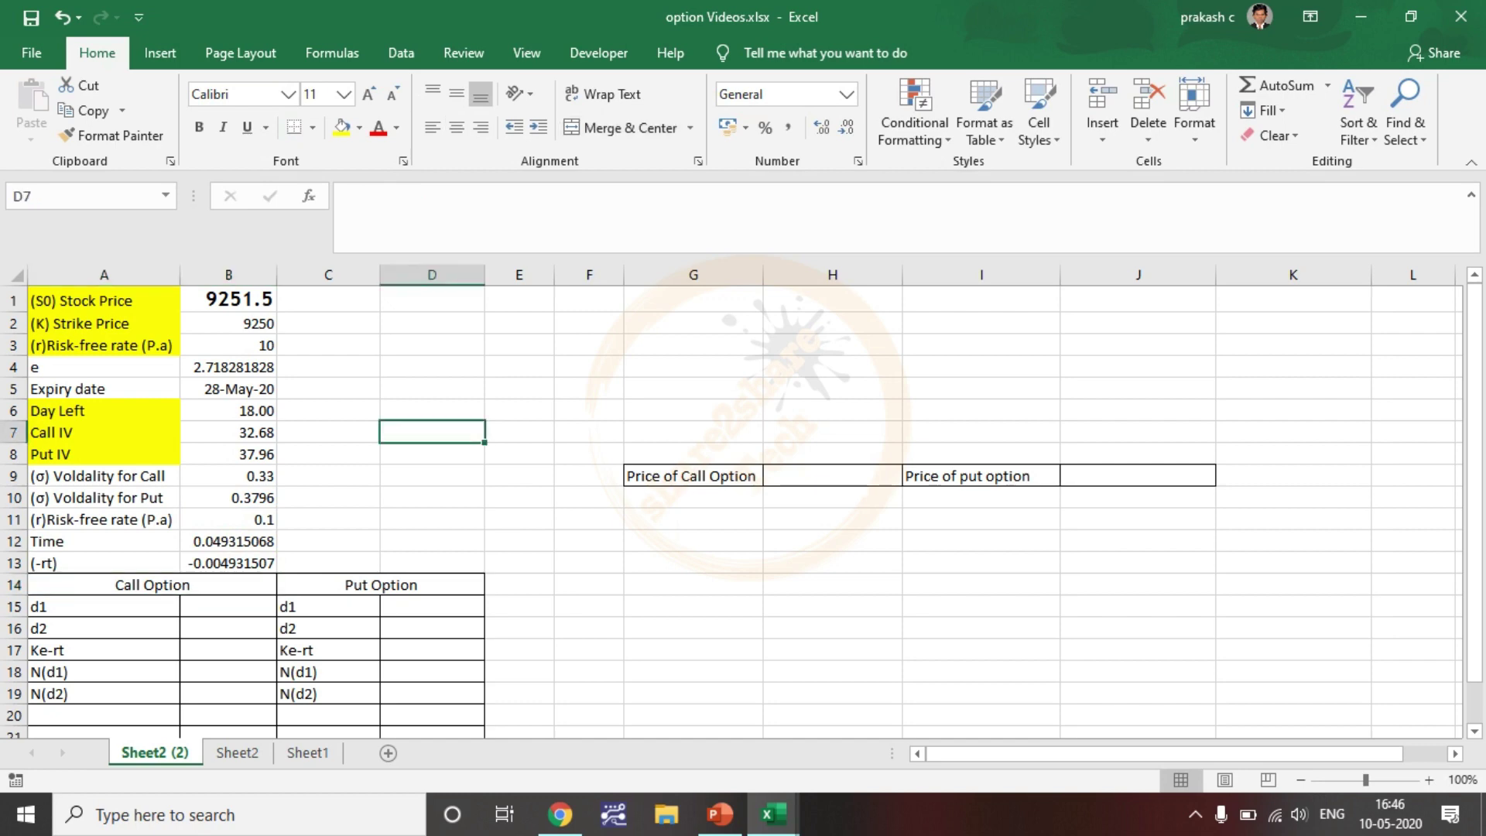
scroll(741, 511, "down", 1)
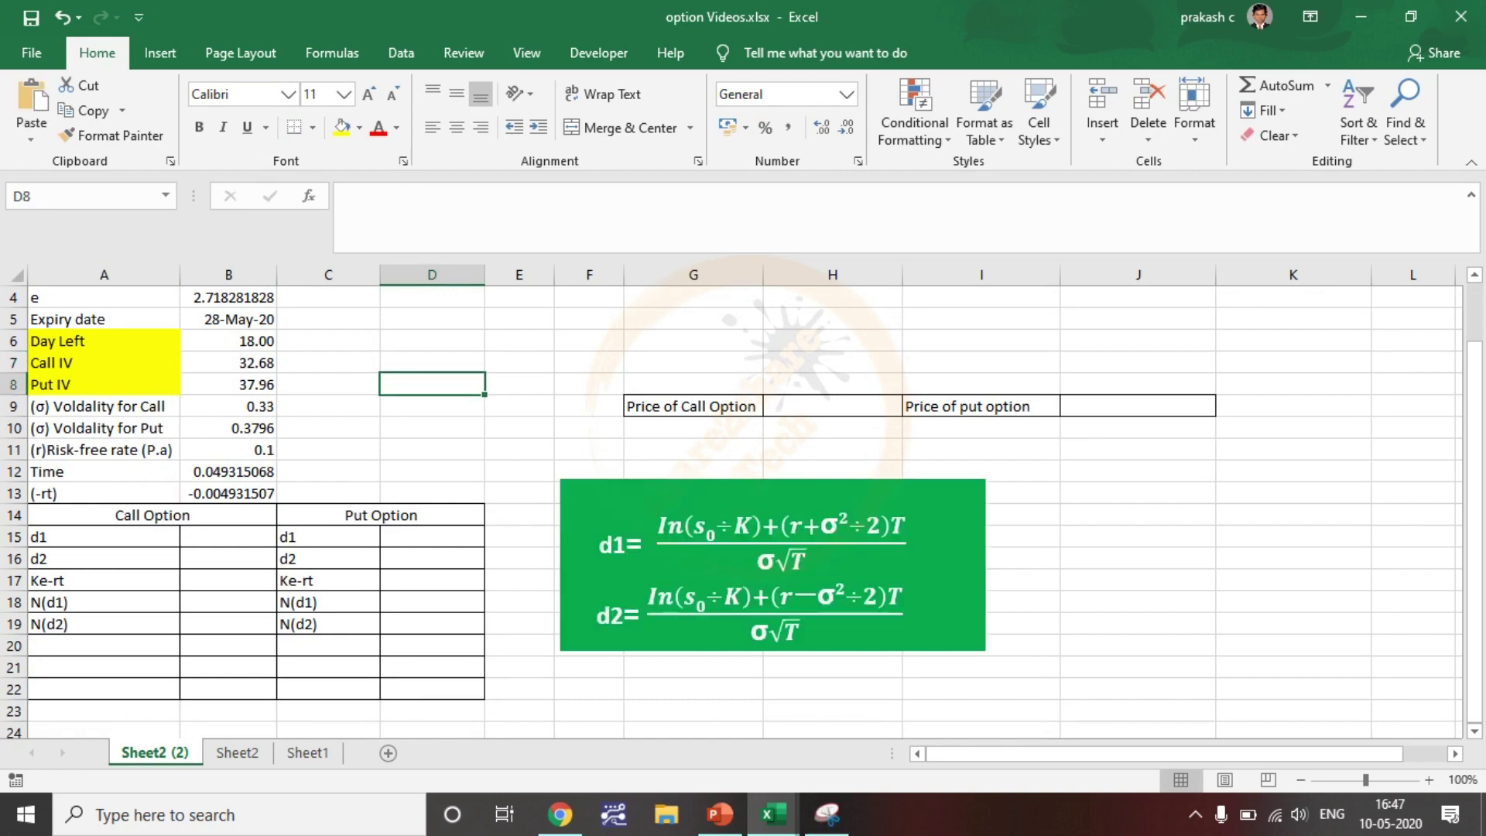
mouse_move(590, 550)
left_mouse_down()
mouse_move(611, 582)
mouse_move(642, 571)
left_mouse_up()
left_click_drag(583, 612, 622, 608)
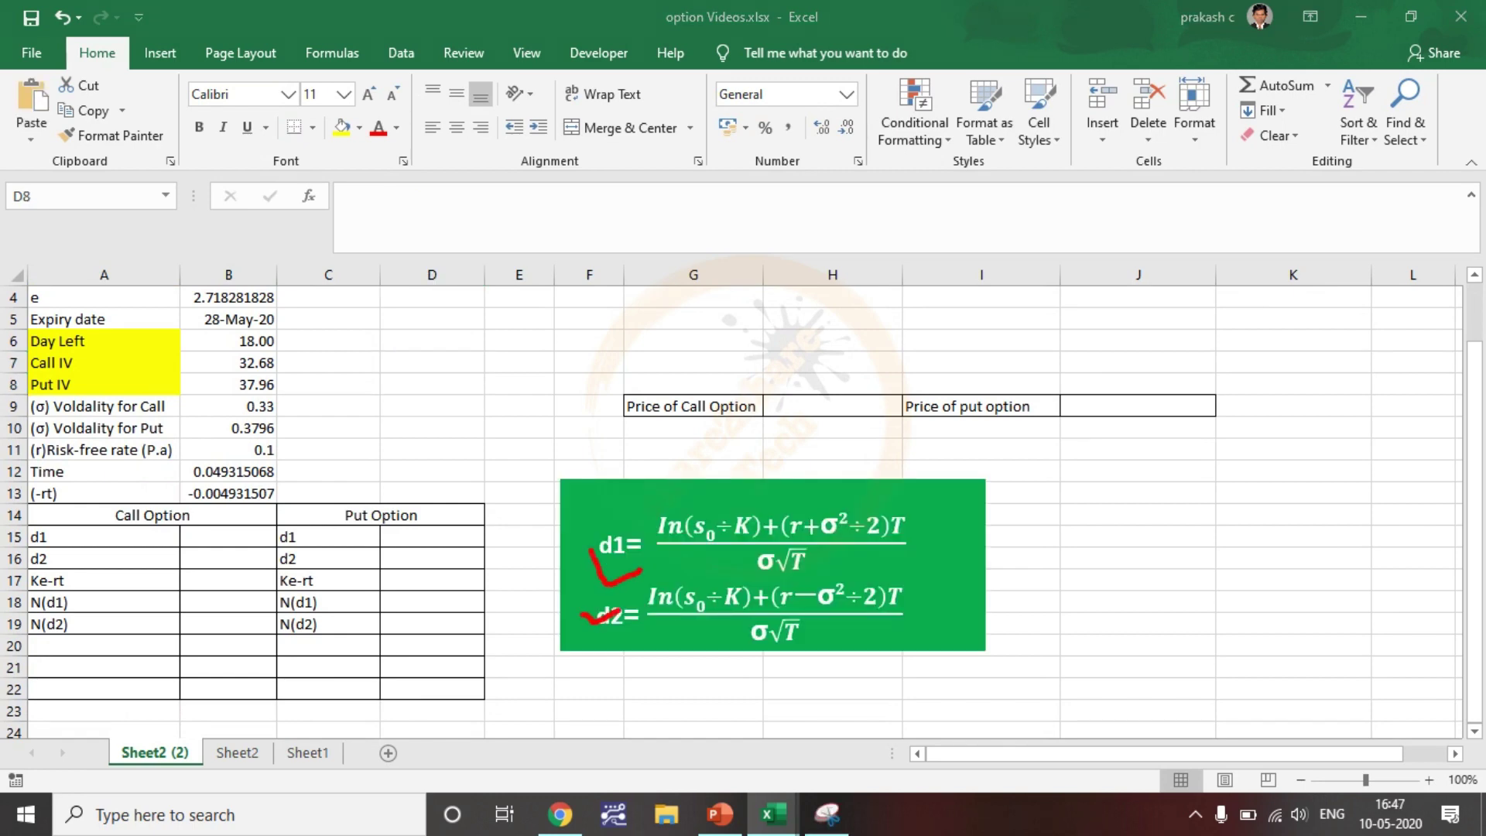
key("Escape")
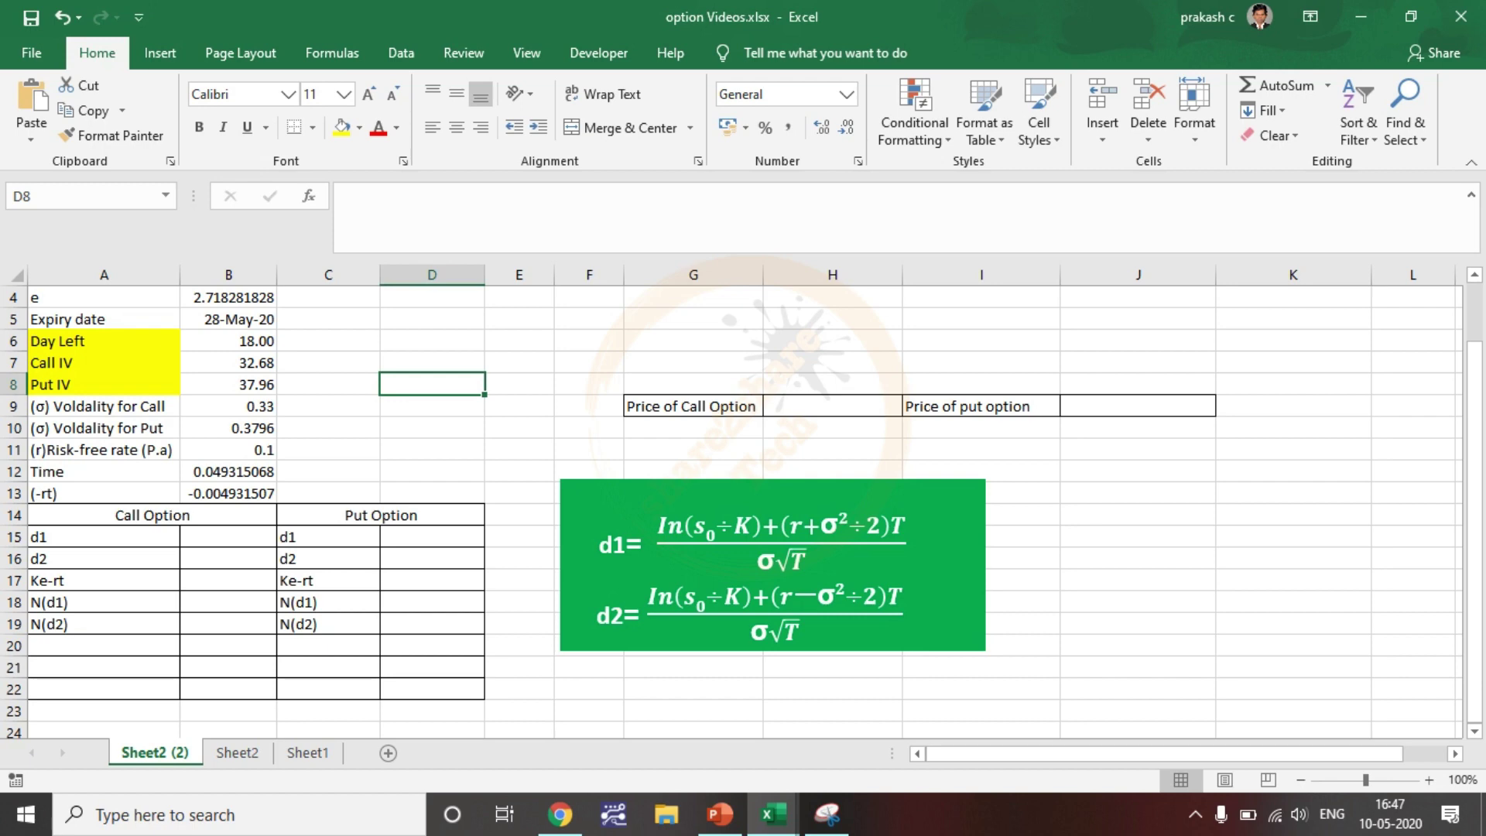
Step: Start the call option's d1 formula in B15 with the natural logarithm of stock price over strike price, =LN(B1/B2)
double_click(229, 537)
type("=")
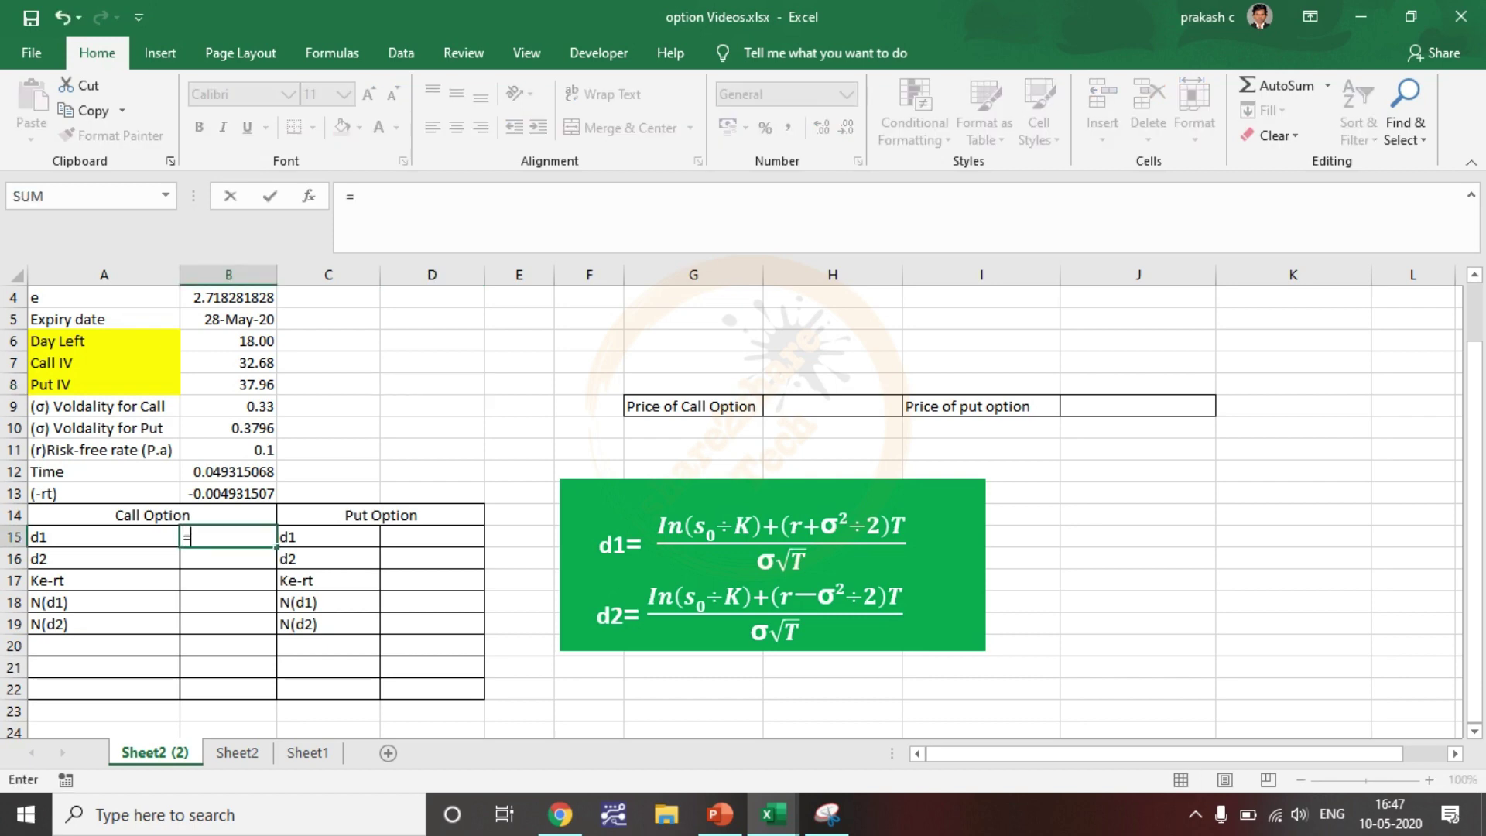
type("LN")
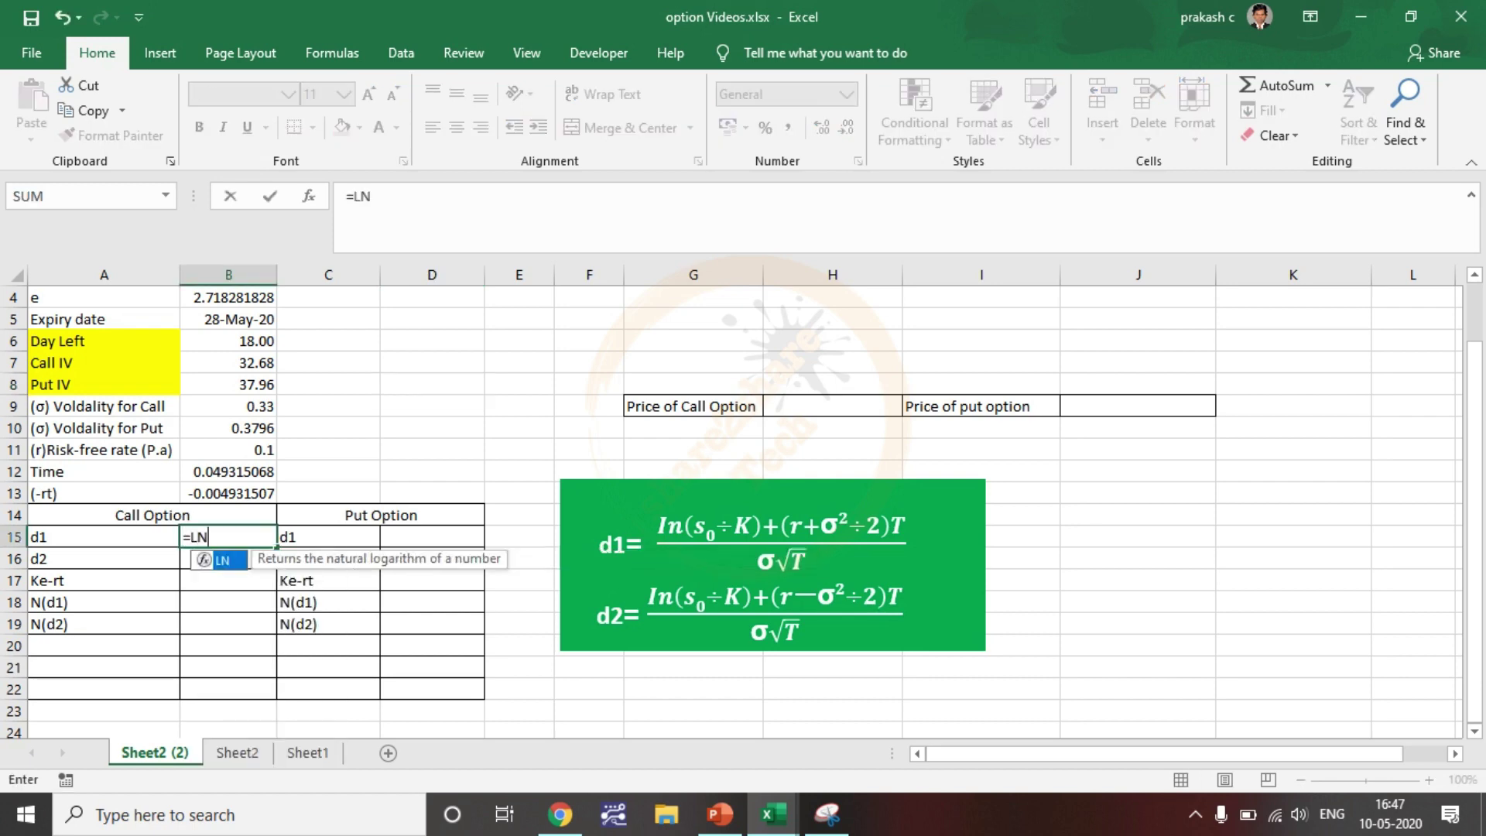
type("(")
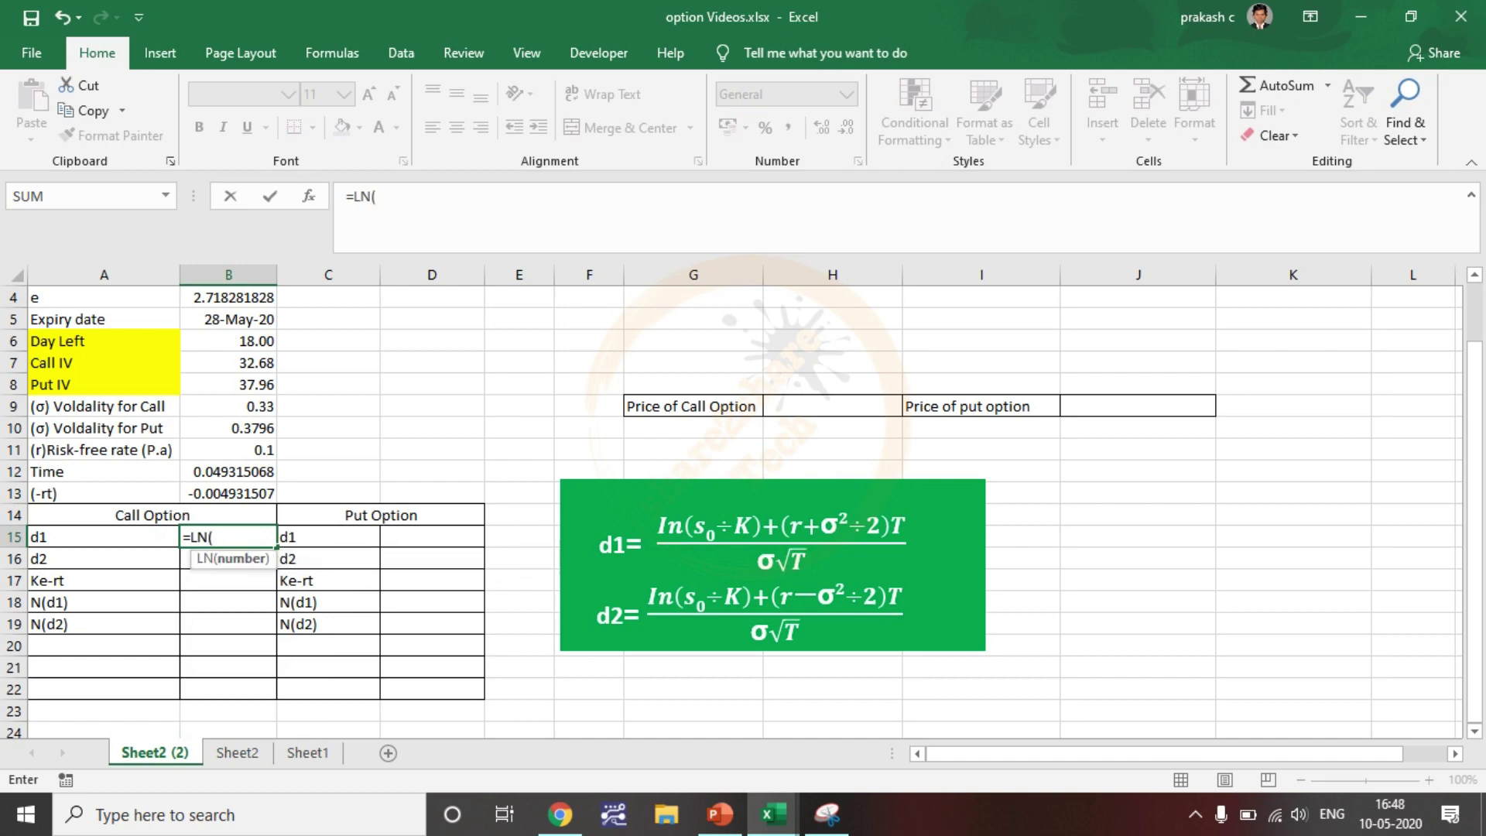
scroll(542, 503, "up", 1)
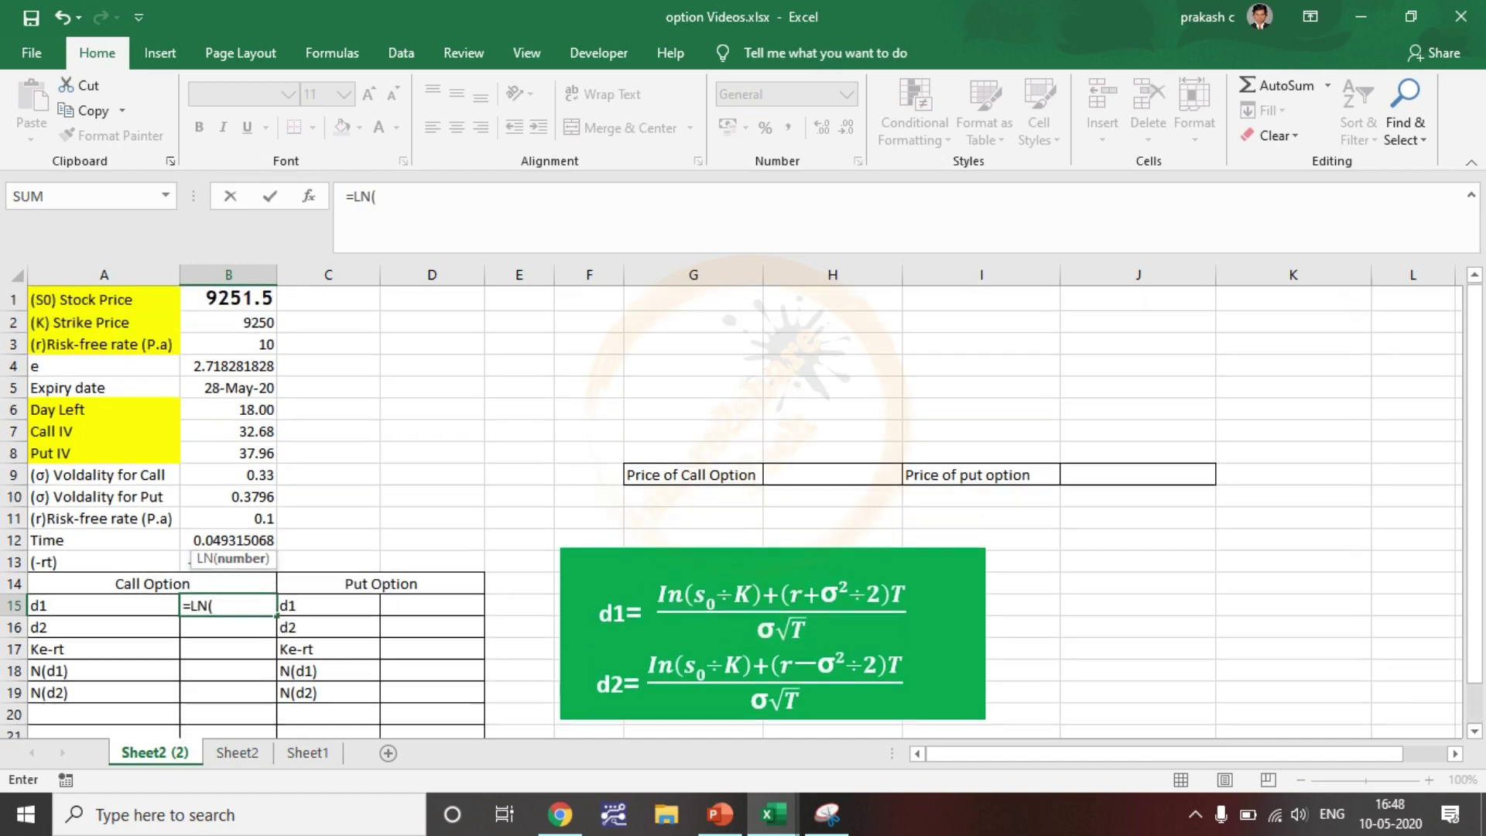
left_click(228, 300)
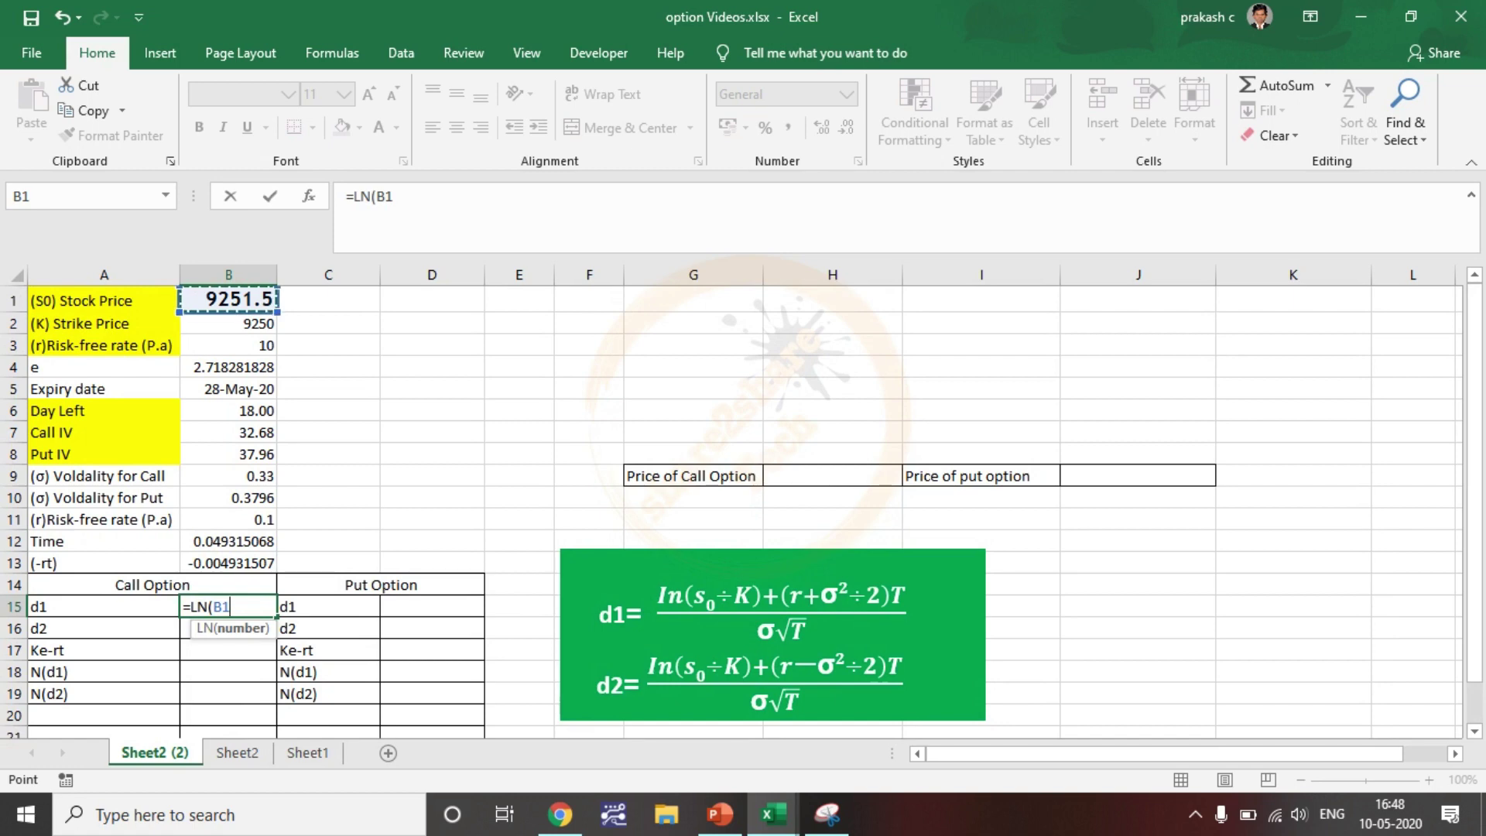
left_click(397, 197)
type("/")
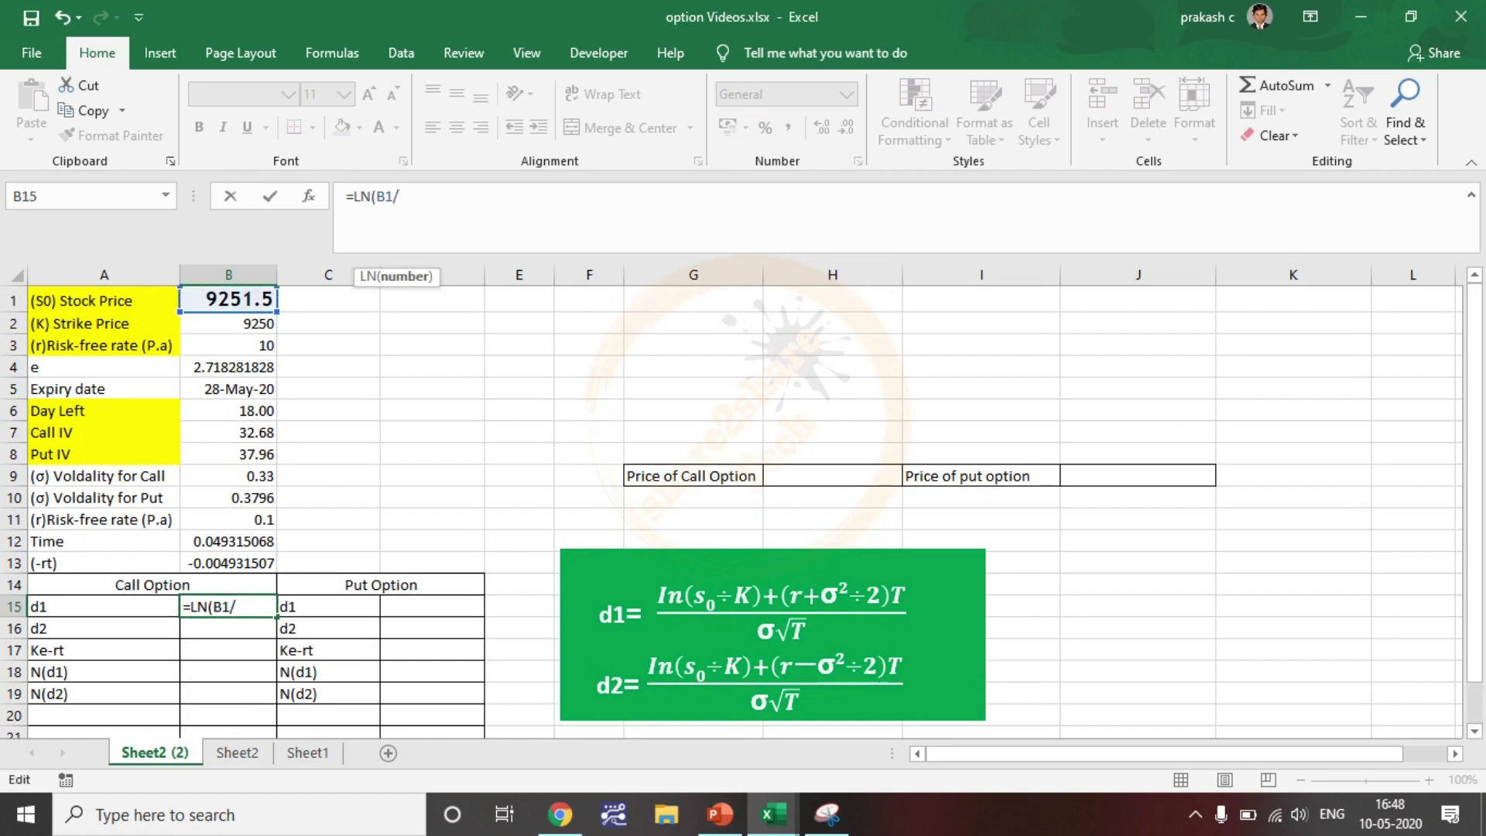
left_click(229, 324)
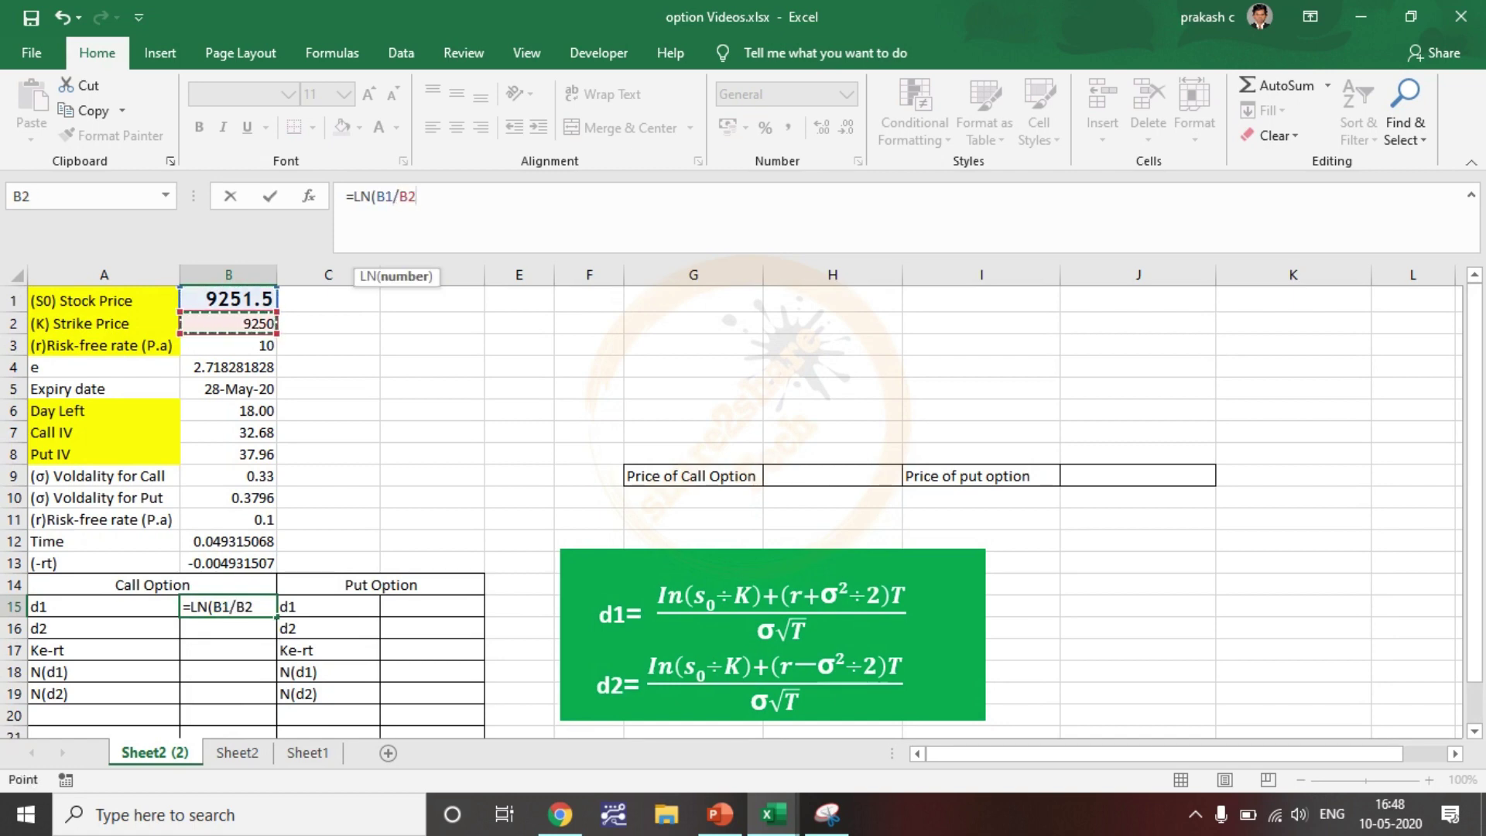
type(")")
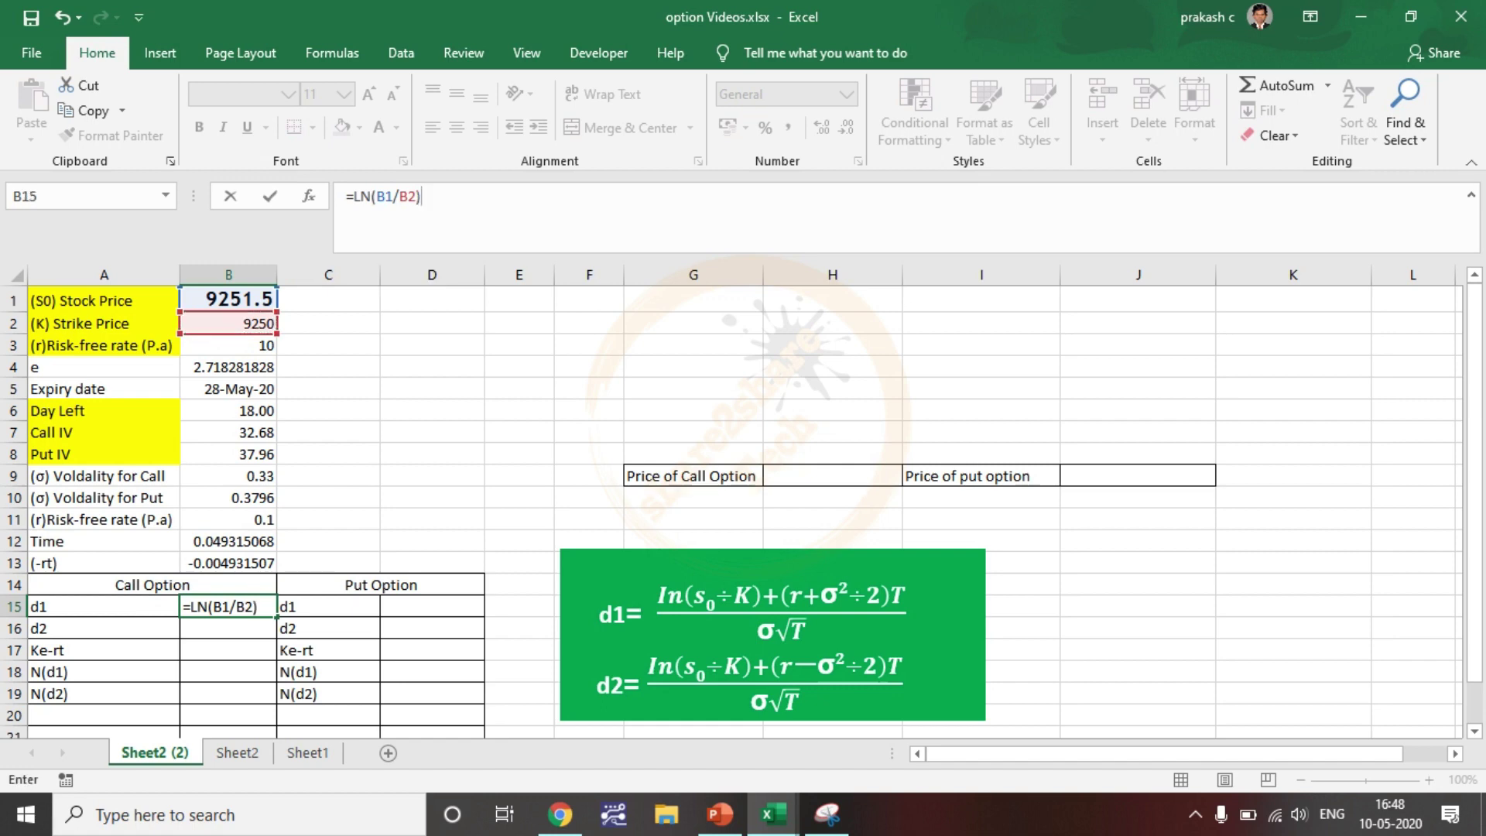
Step: Extend the d1 formula in B15 with the rate, call volatility and time term +(B11+((B9^2)/2))*B12
type("+(")
left_click(228, 519)
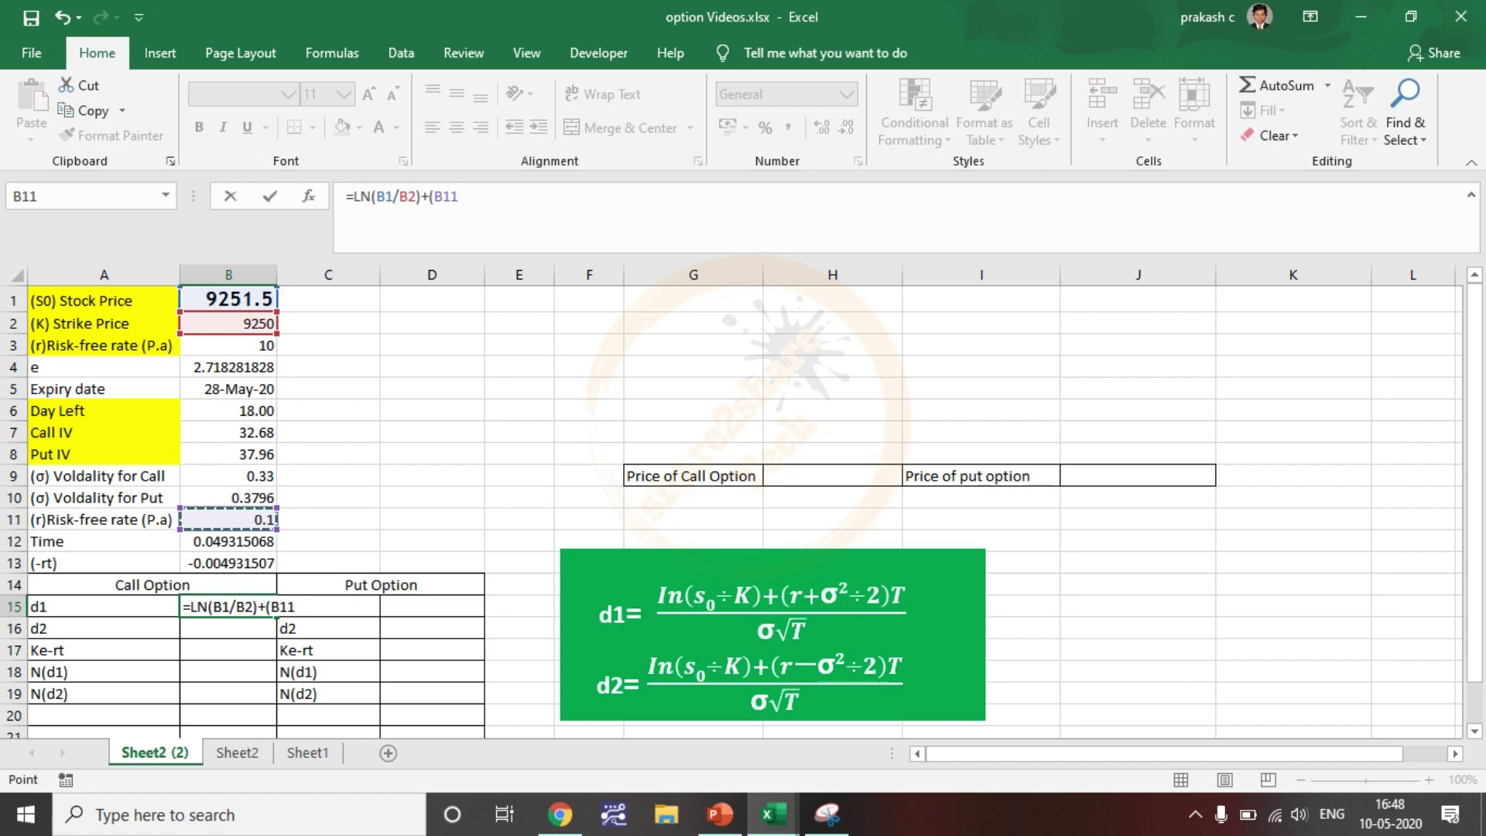
type("+")
type("((B9^2)/2)")
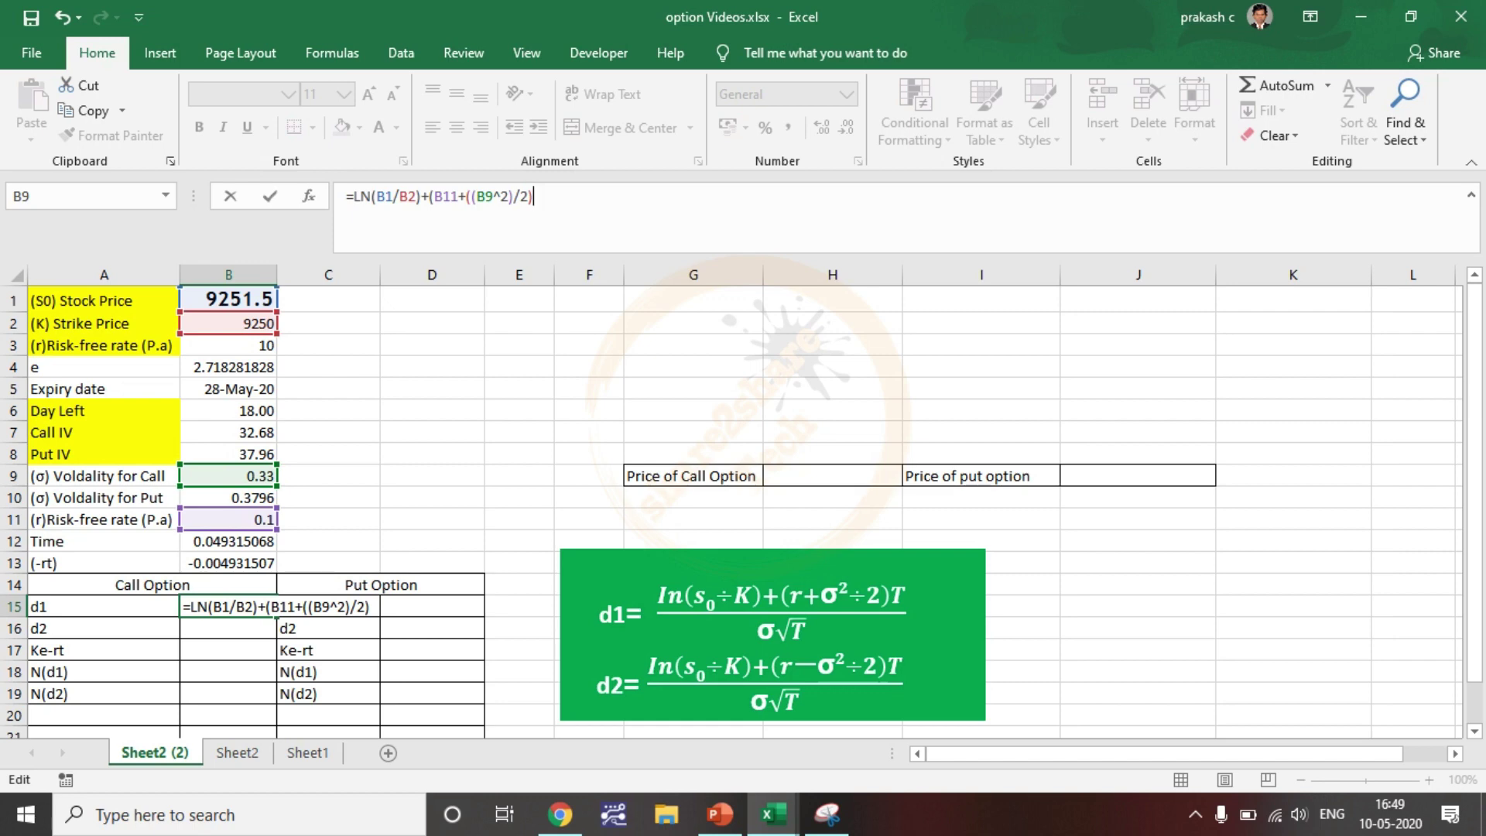
type(")*")
left_click(228, 541)
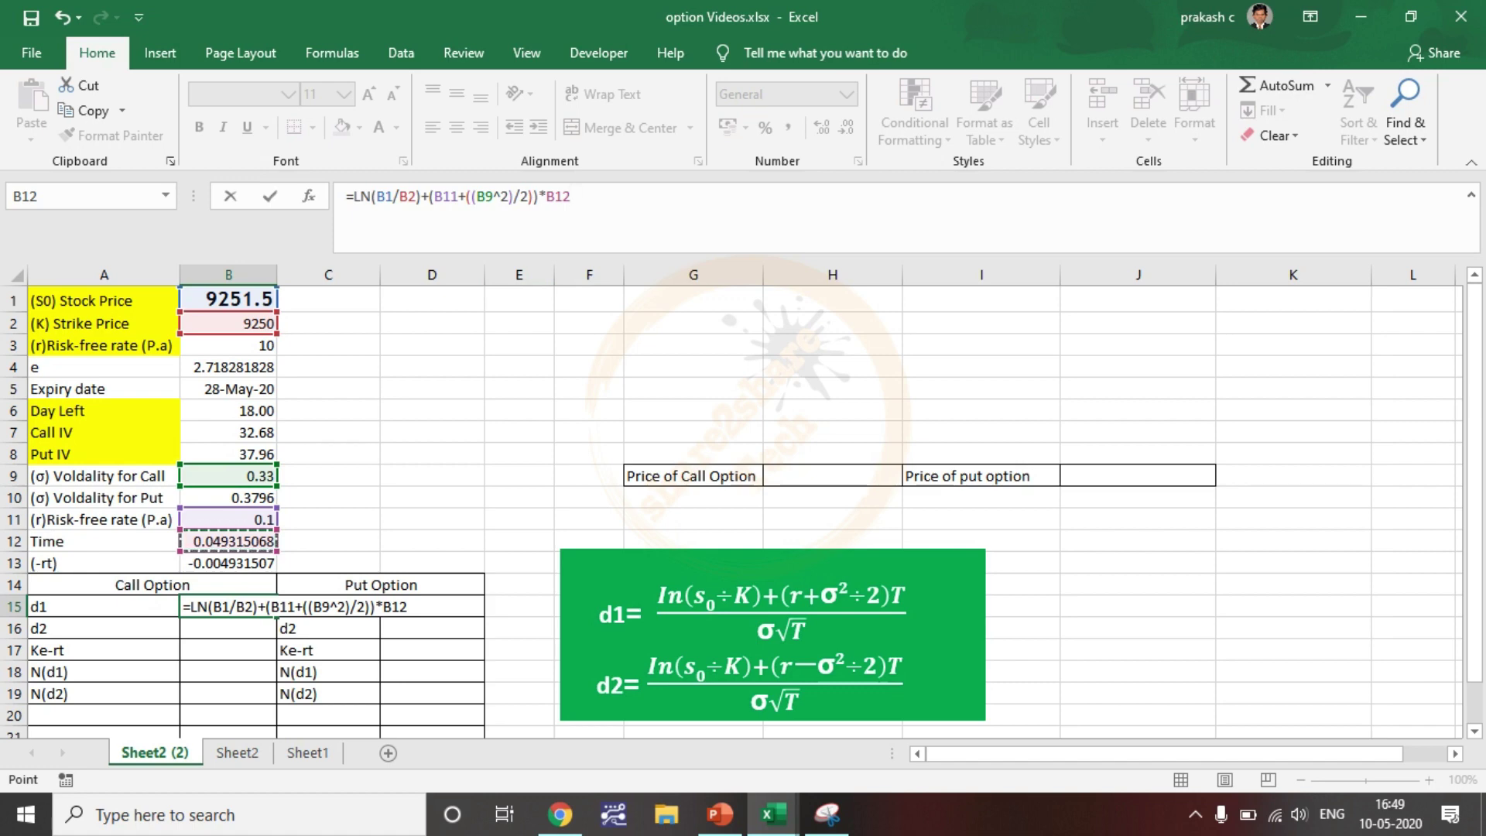
type("))")
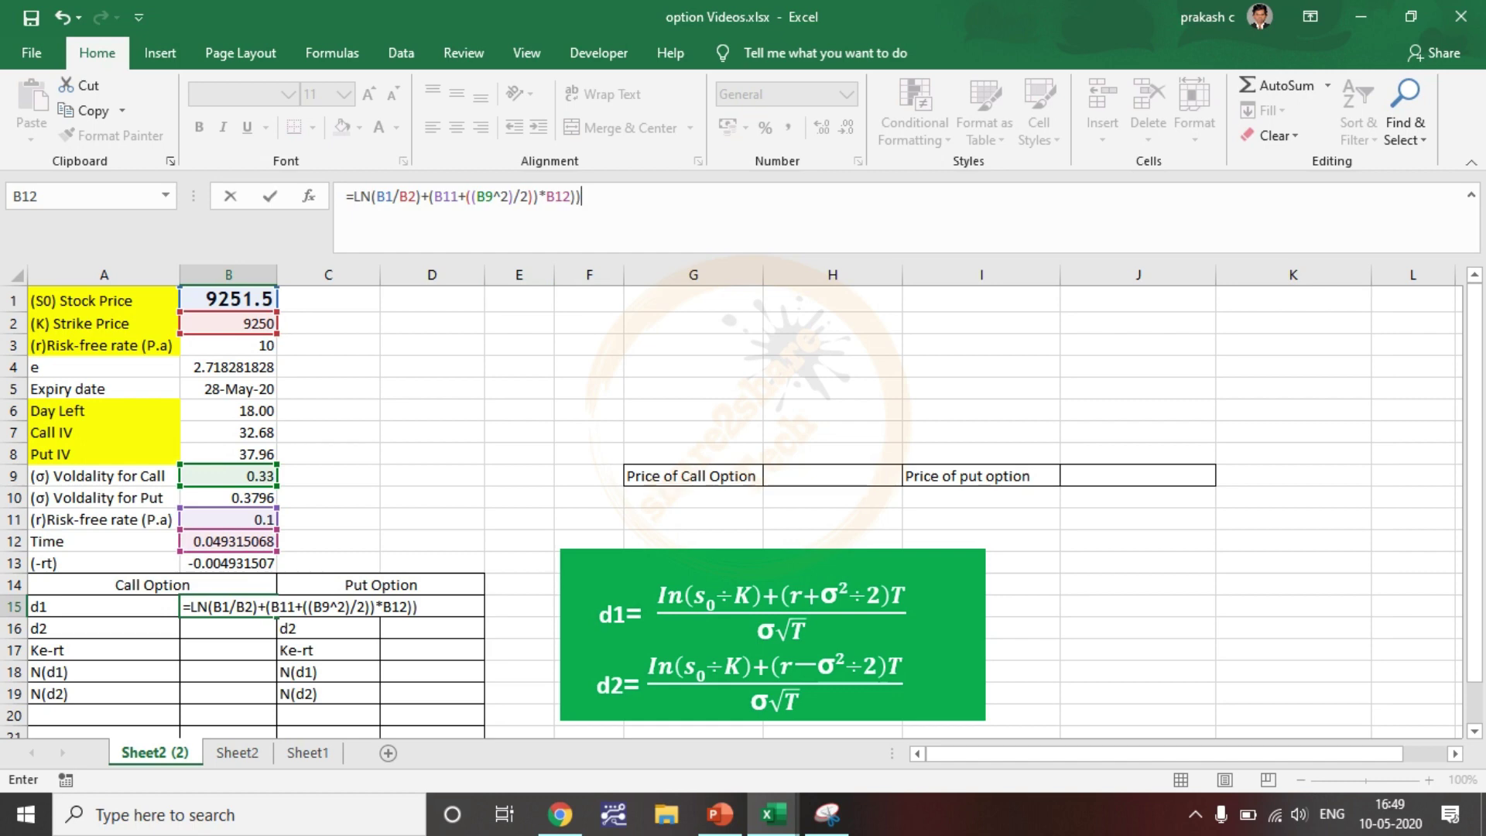
Step: Enclose the d1 numerator in parentheses and complete the B15 formula as =(LN(B1/B2)+(B11+((B9^2)/2))*B12)/(B9*SQRT(B12))
left_click(353, 196)
type("(")
left_click(588, 197)
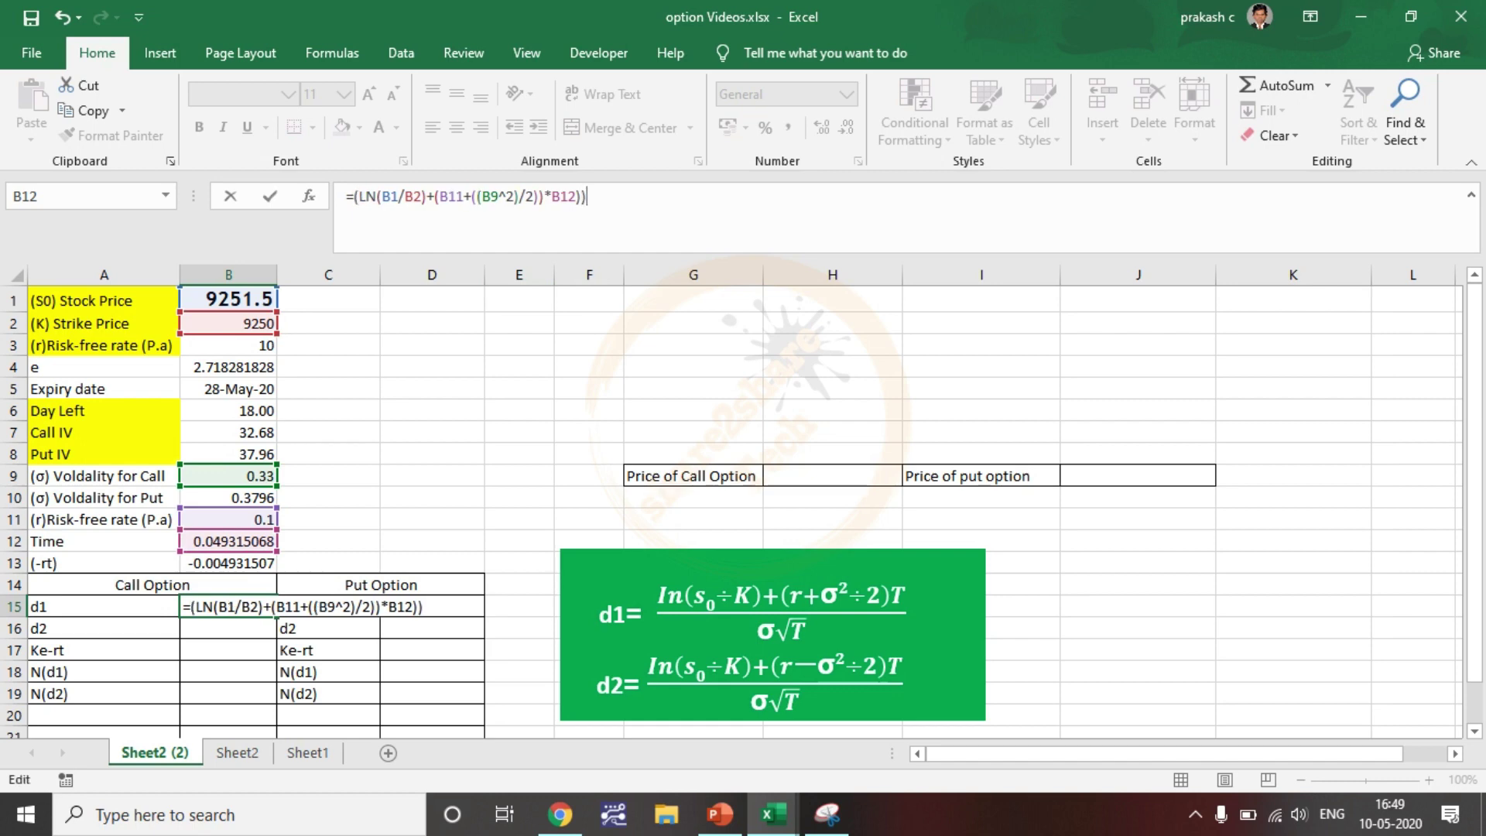
type("/")
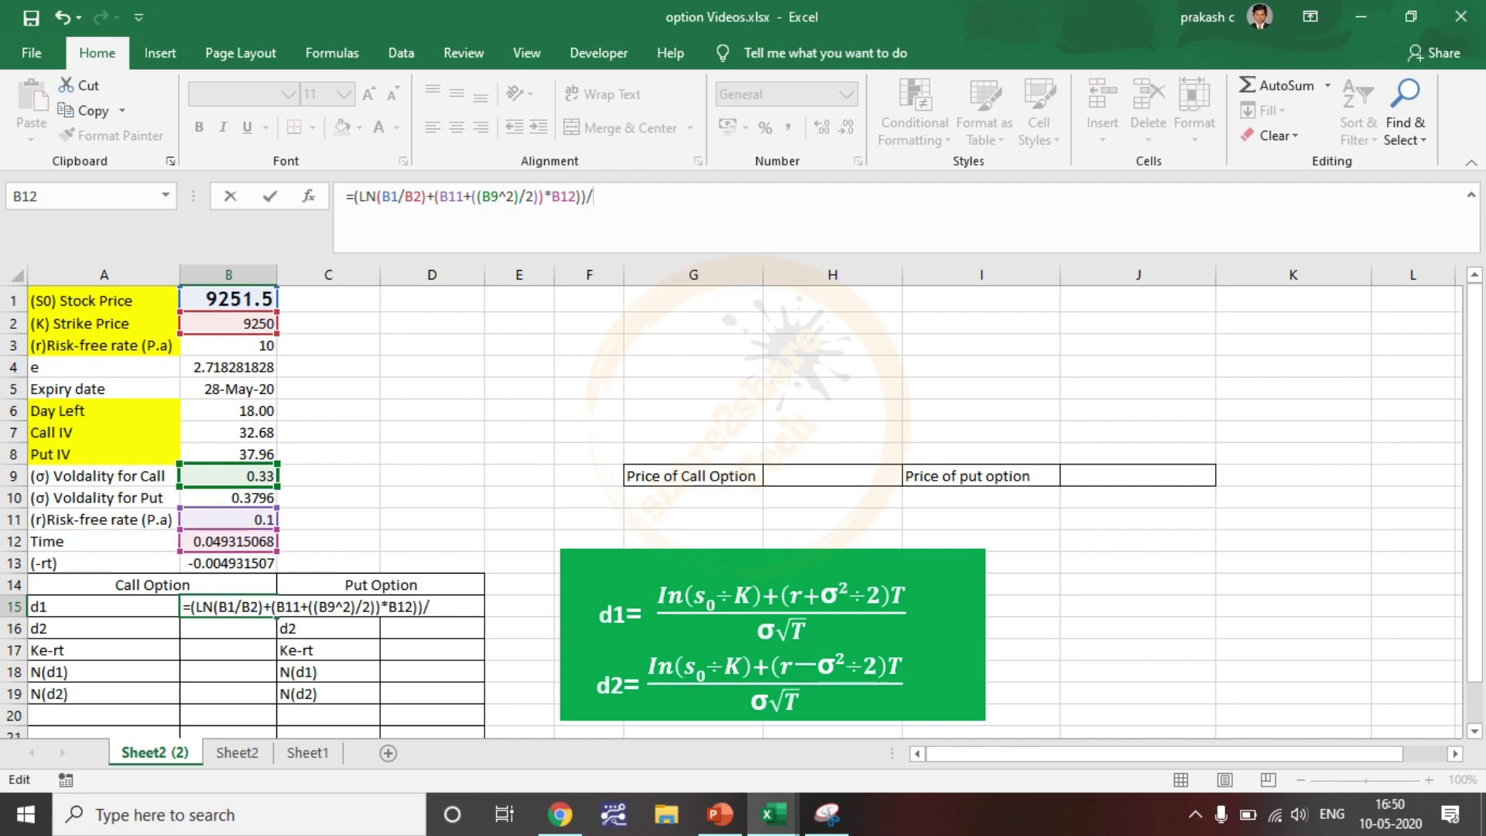
left_click(229, 476)
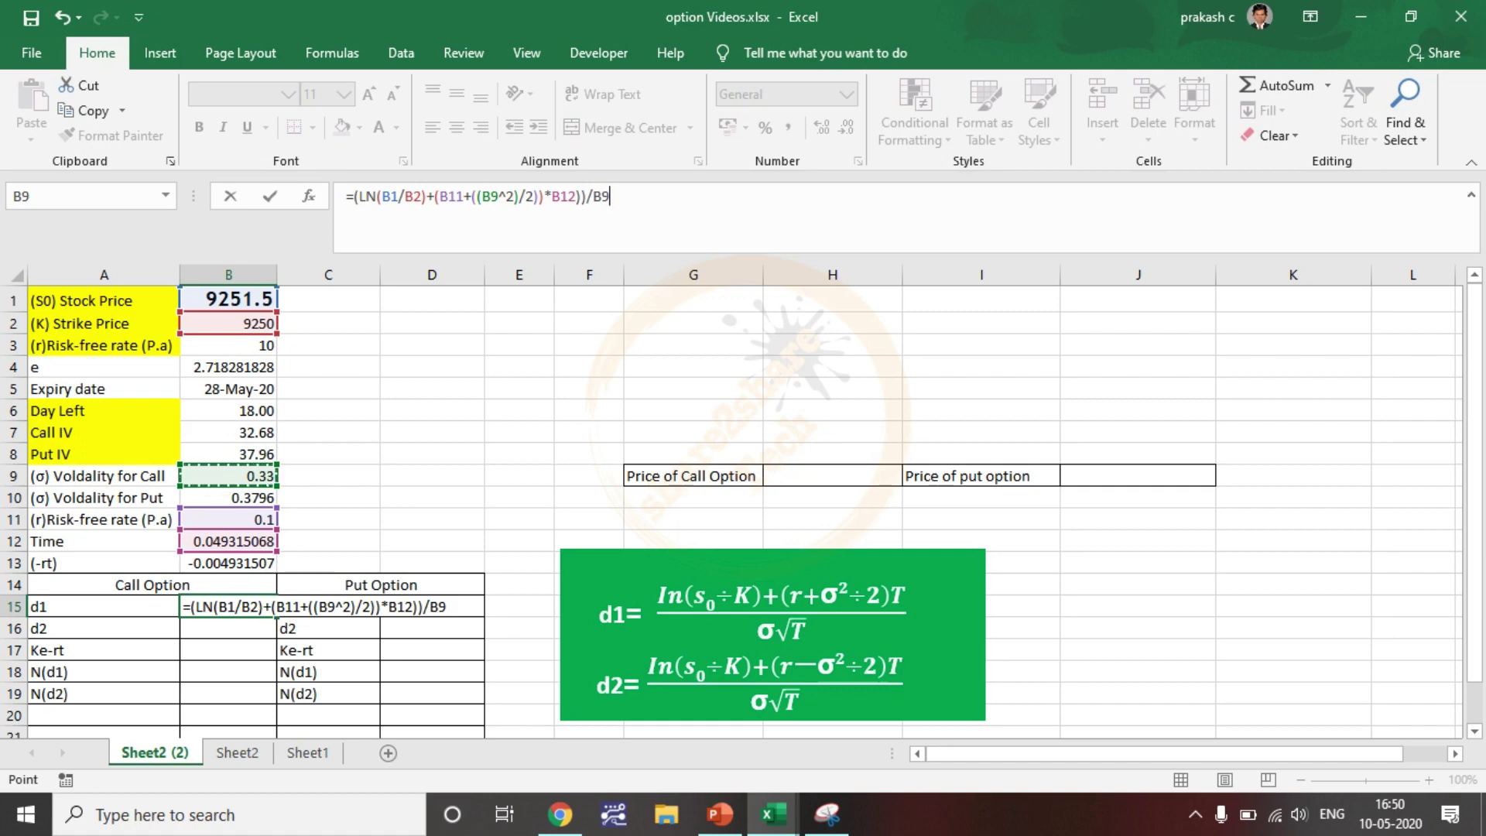
type("*")
type("SQR")
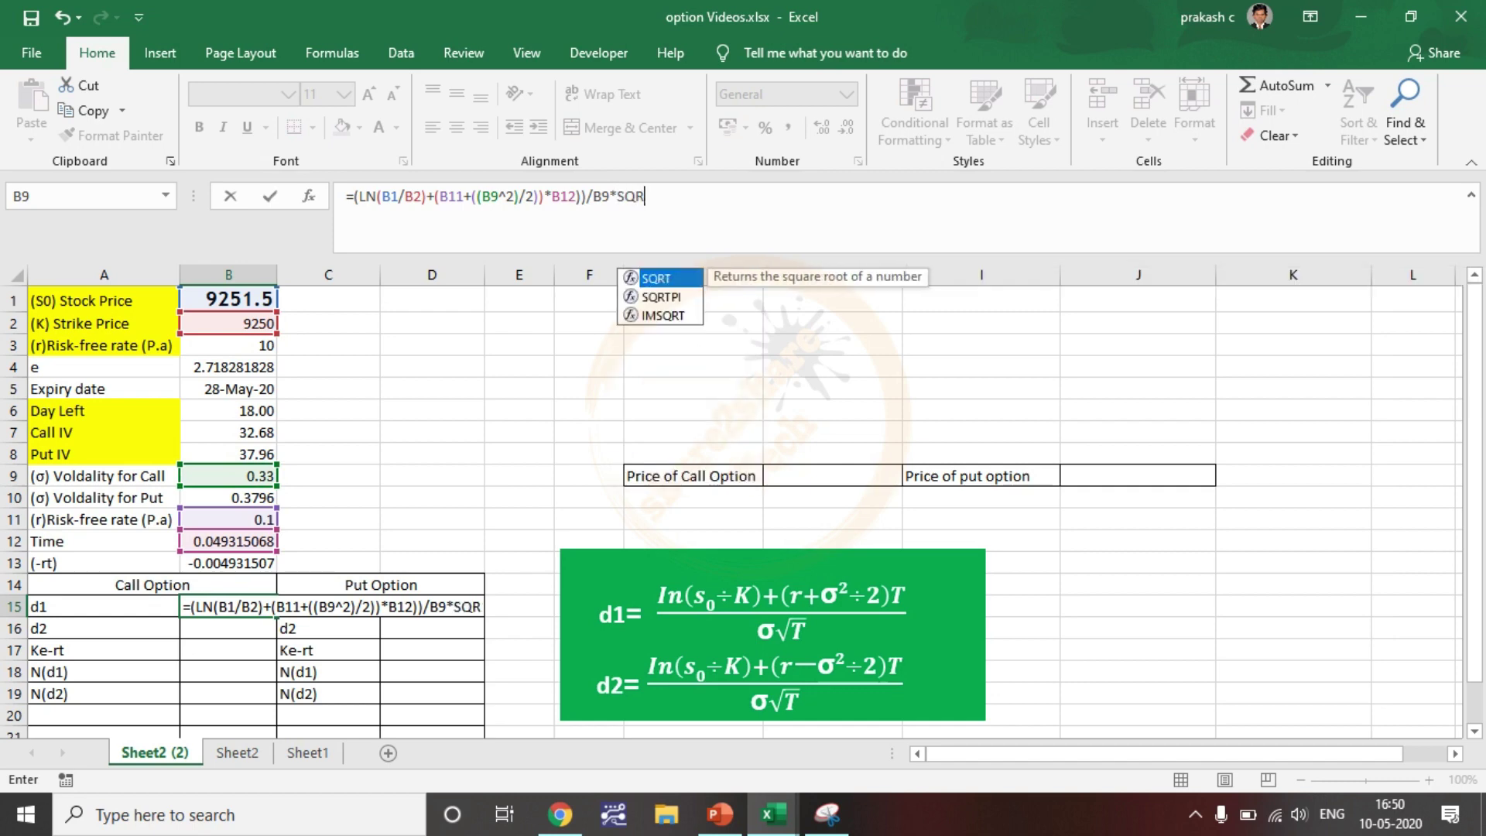
type("T(")
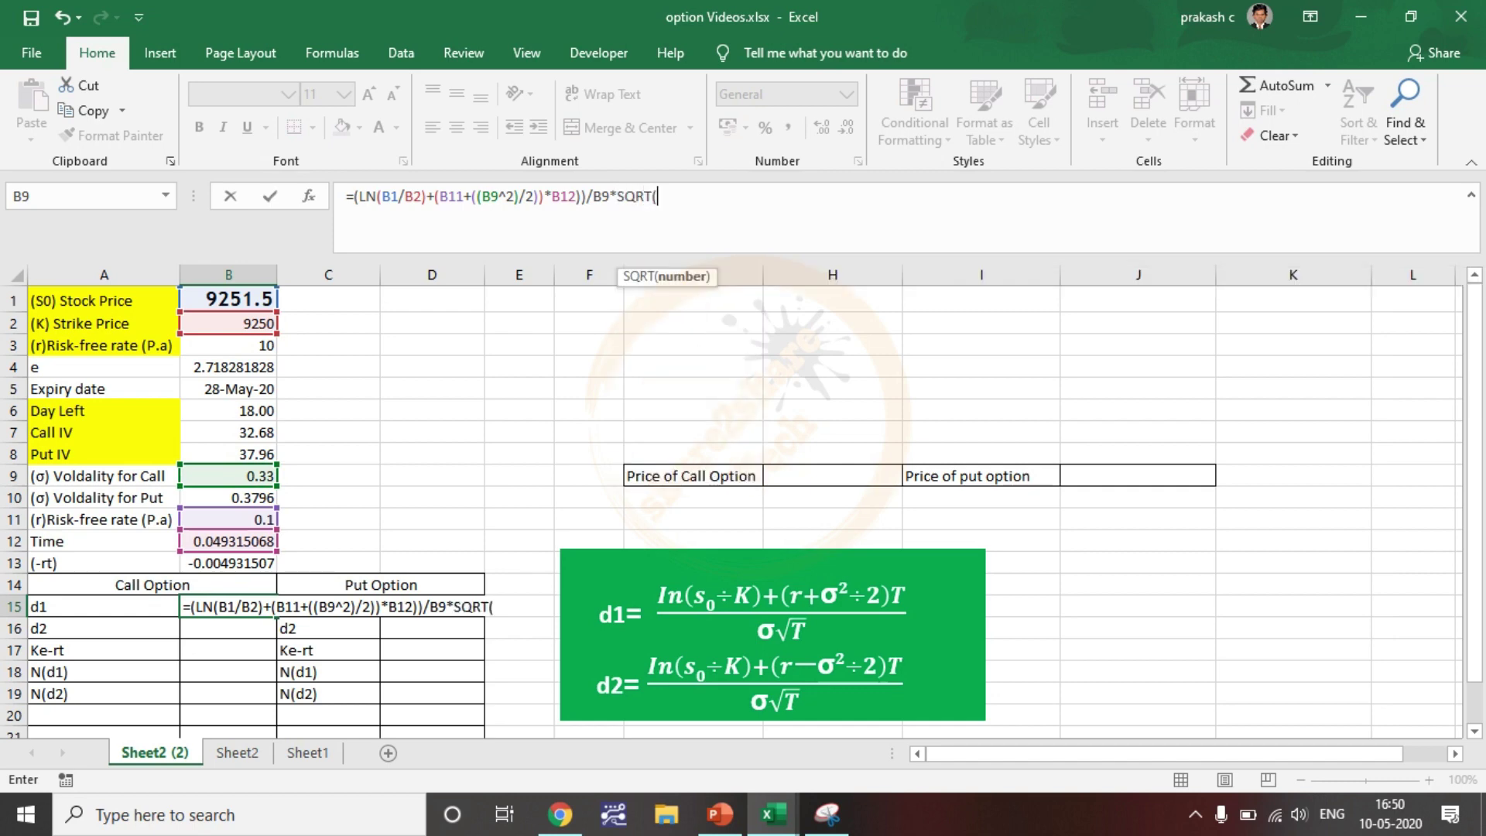
left_click(228, 542)
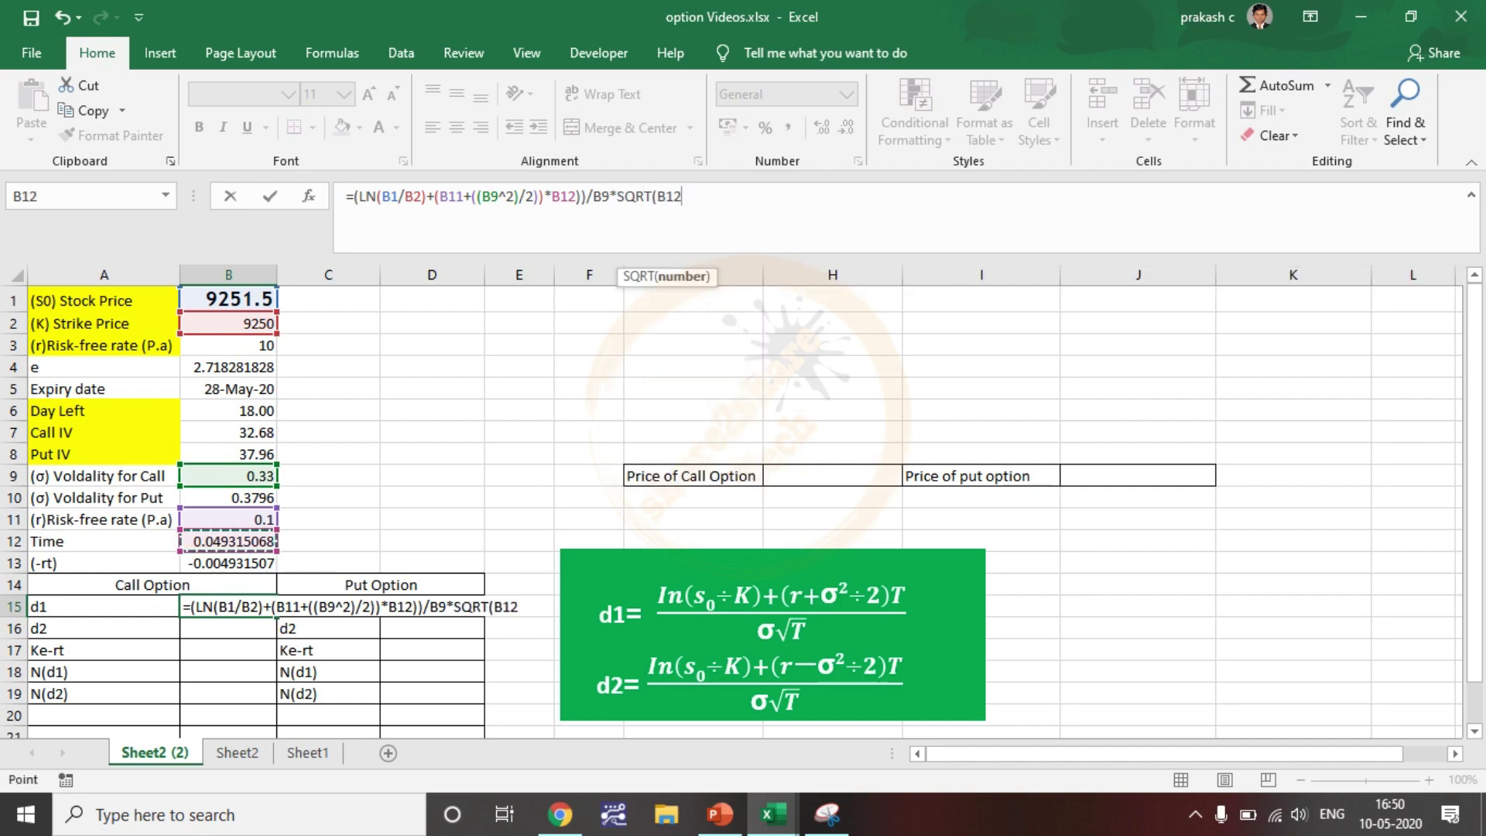
key("ctrl+Return")
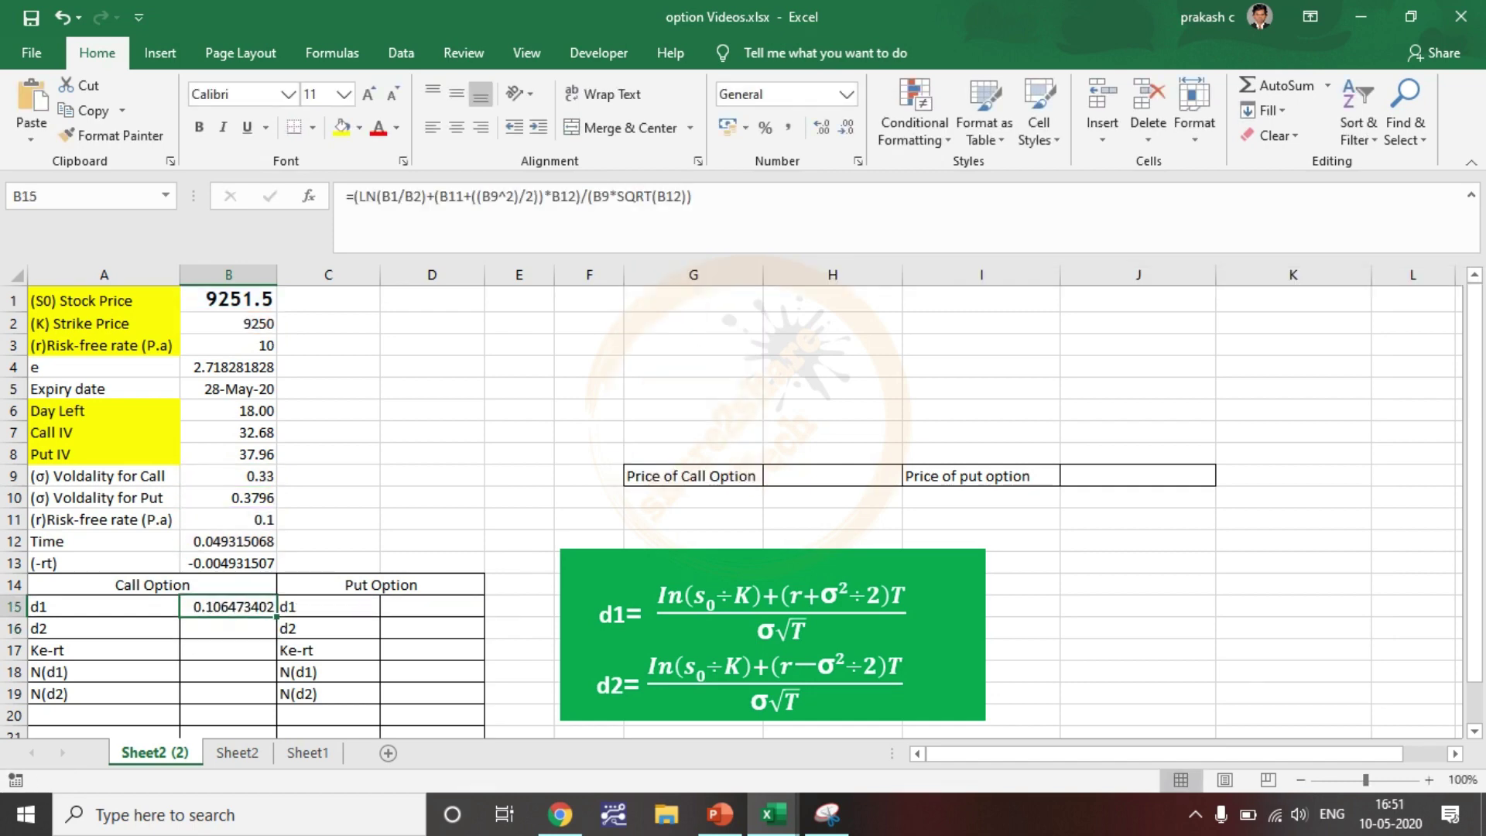
Step: Copy the complete d1 formula text from B15 into the call option's d2 cell B16, keeping its cell references
key("F2")
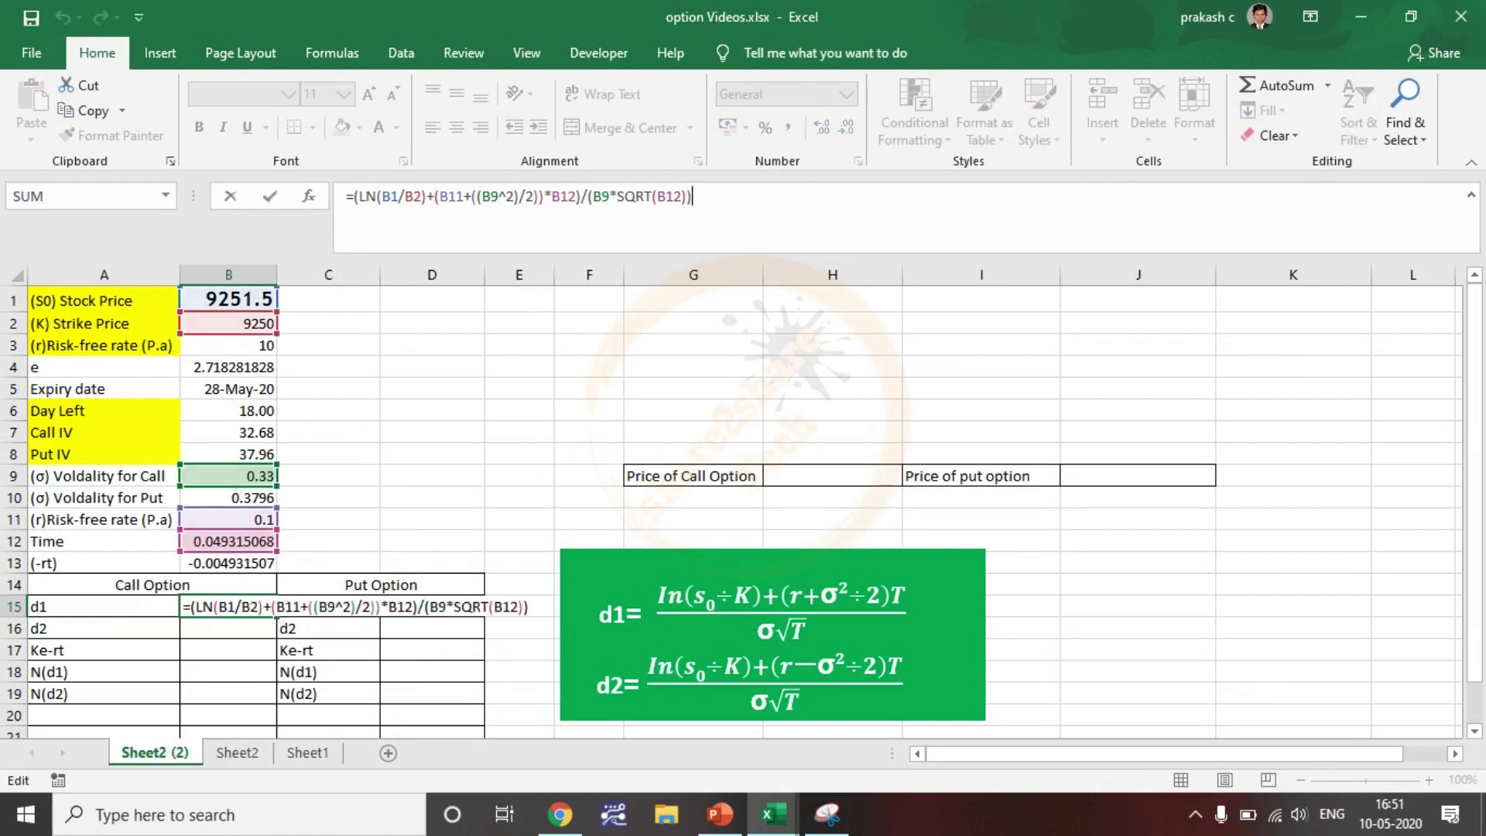
key("Return")
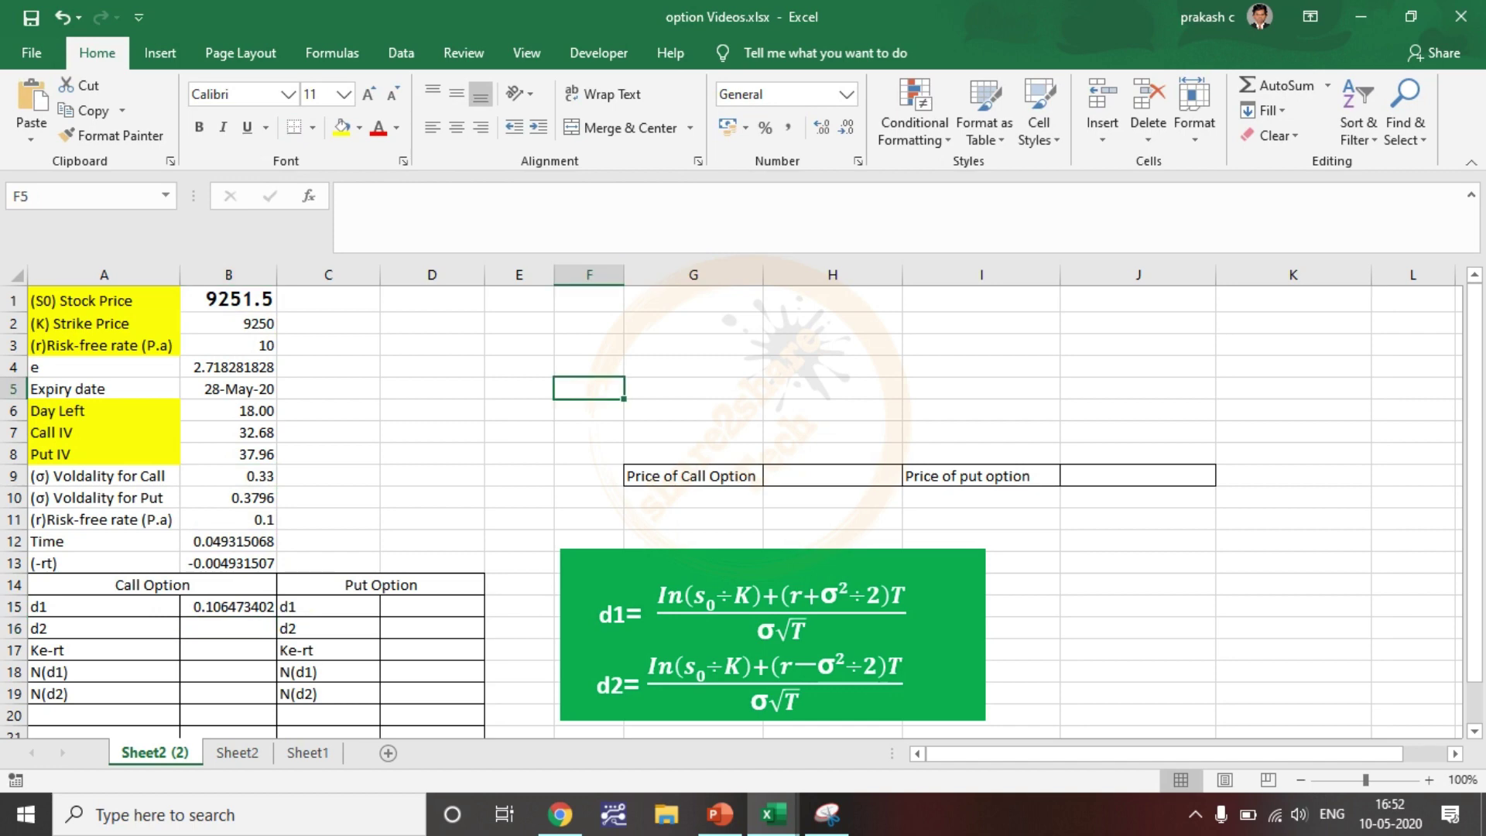
left_click(228, 607)
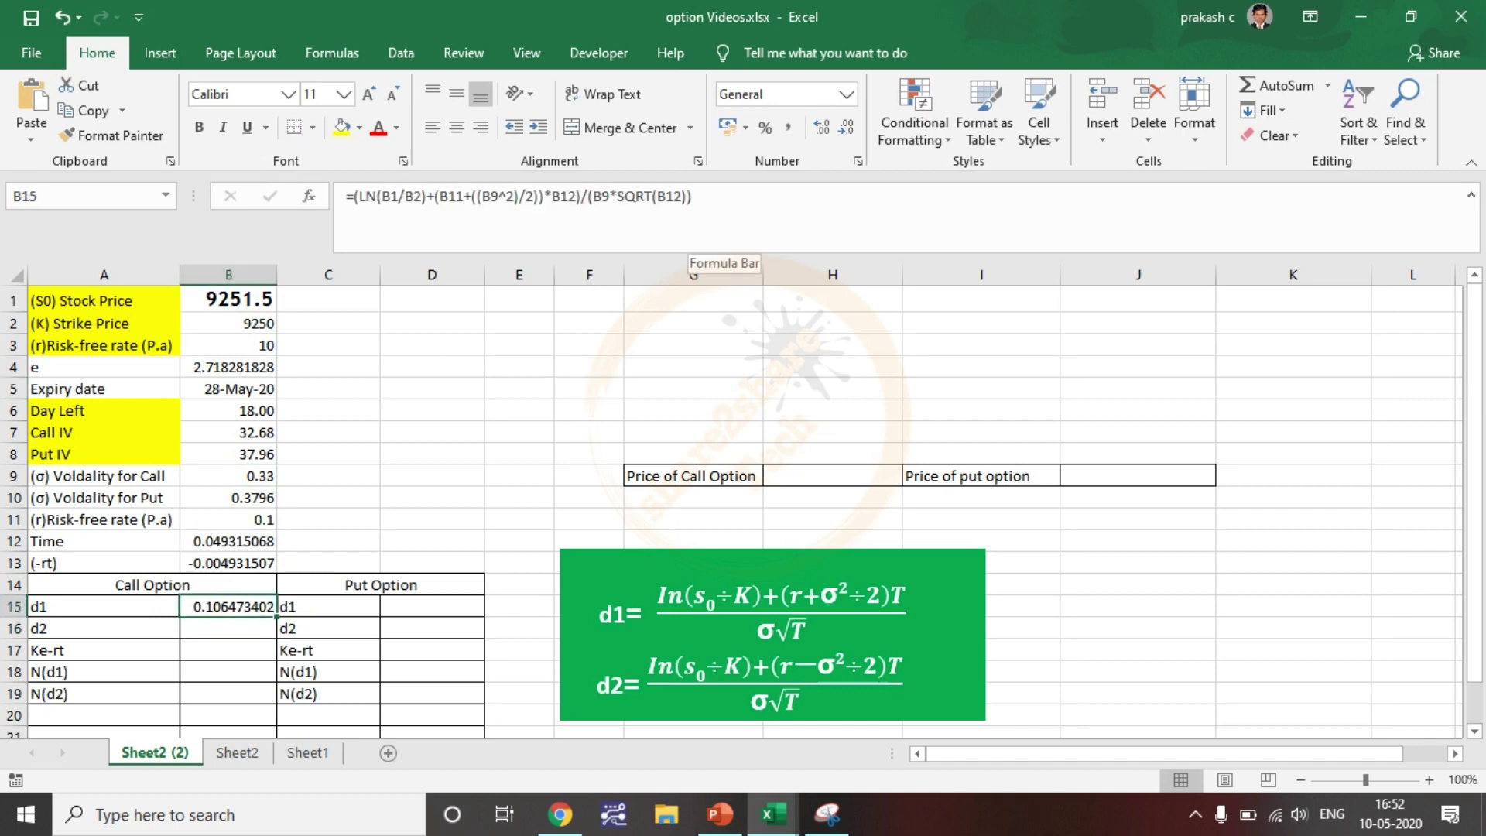
left_click_drag(691, 196, 346, 196)
key("Return")
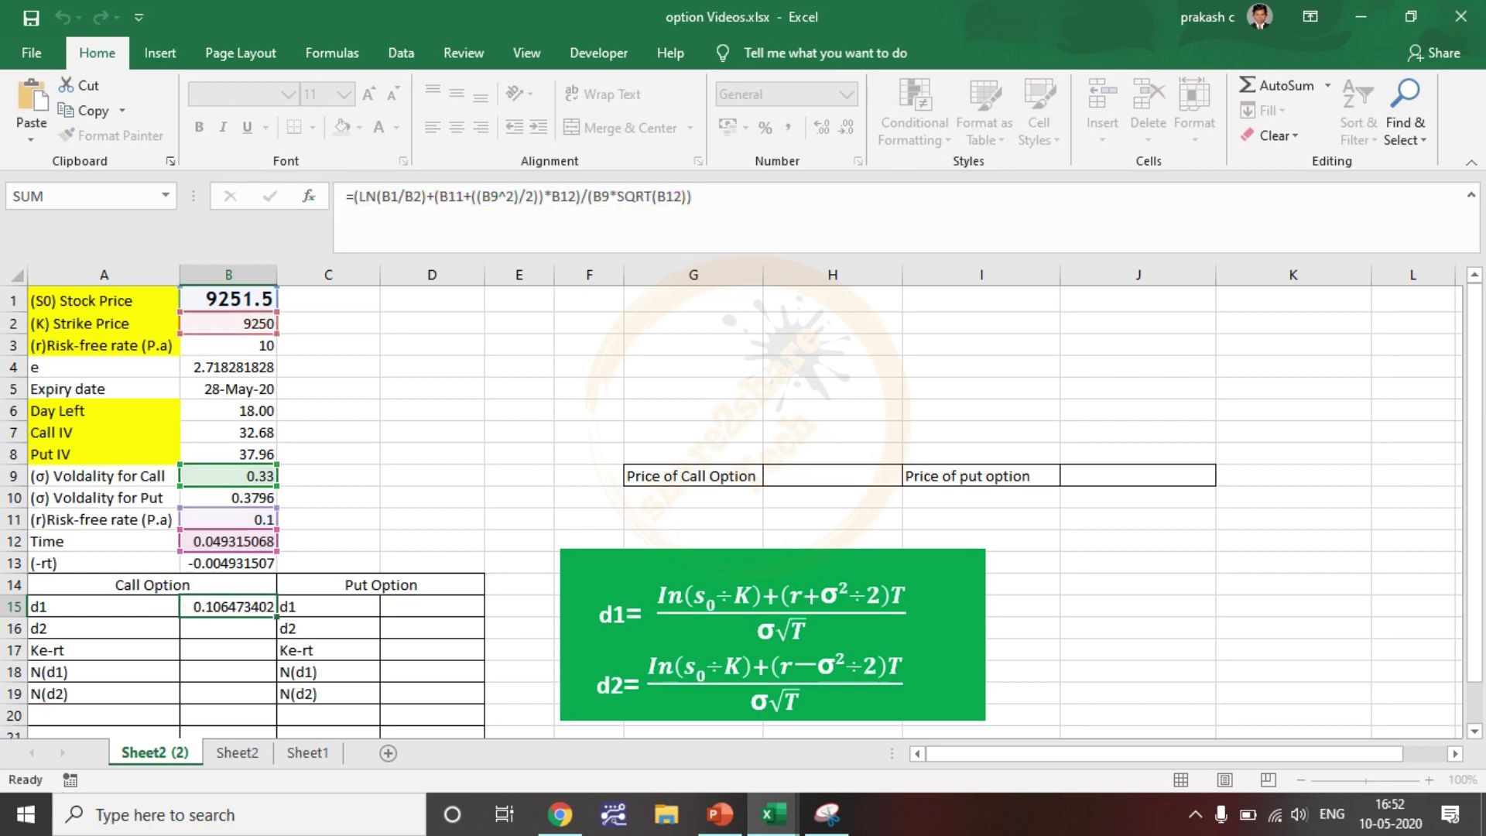
key("ctrl+v")
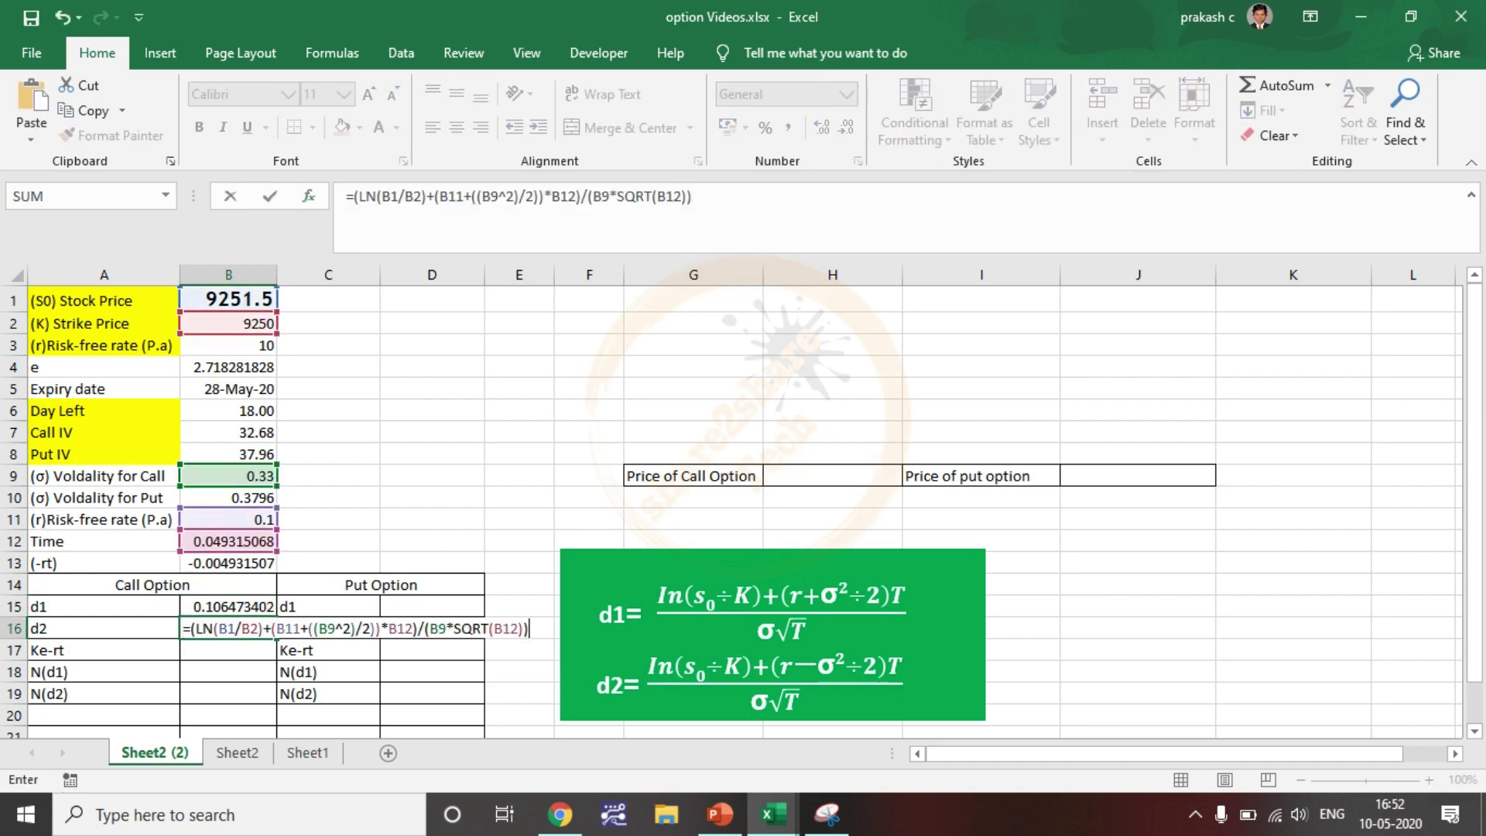
key("Return")
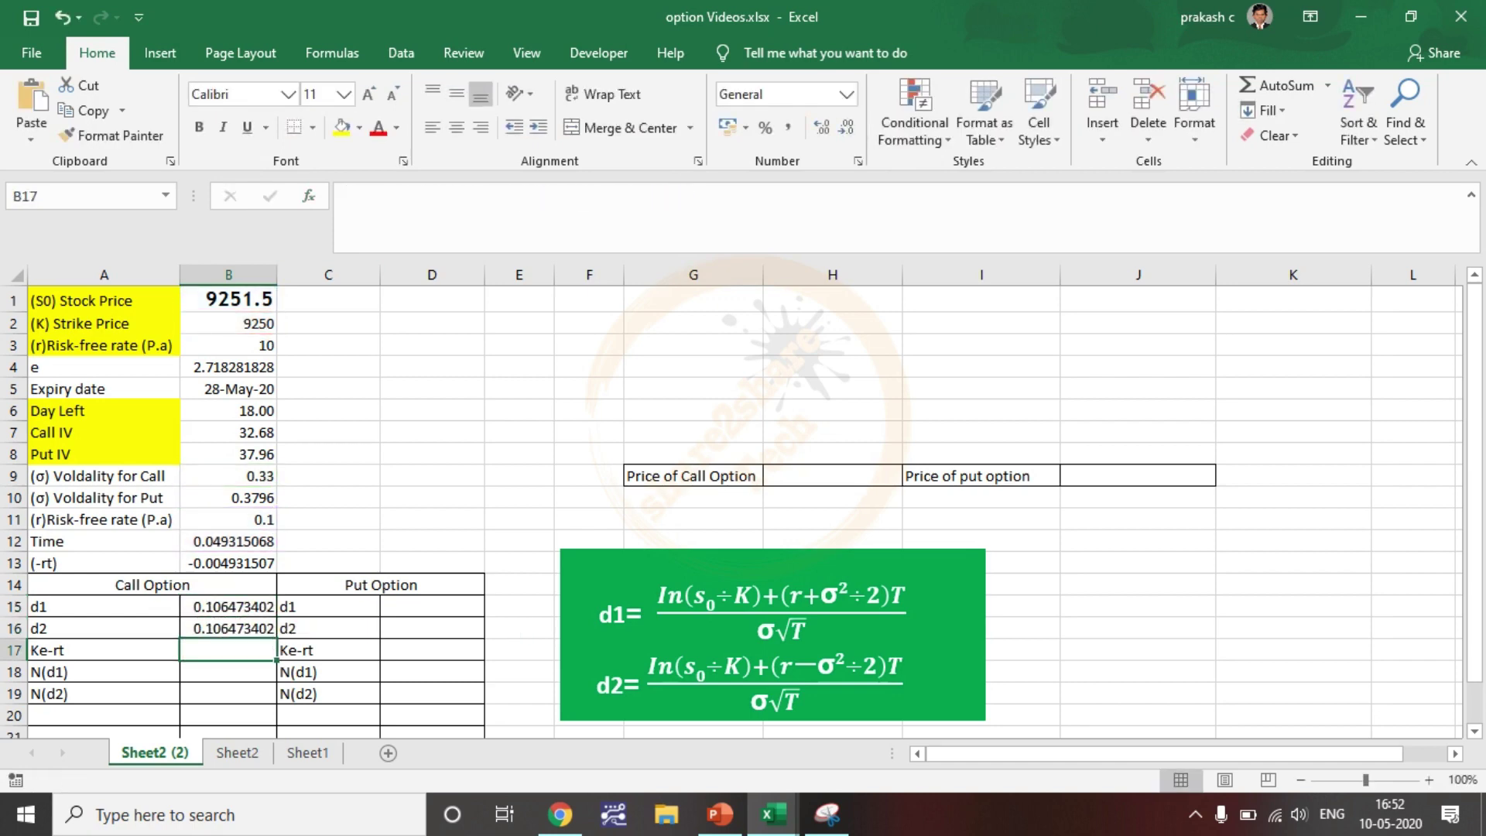
Step: Change the plus before the volatility term to a minus in B16, giving =(LN(B1/B2)+(B11-((B9^2)/2))*B12)/(B9*SQRT(B12))
mouse_move(804, 581)
left_mouse_down()
mouse_move(819, 614)
mouse_move(821, 575)
left_mouse_up()
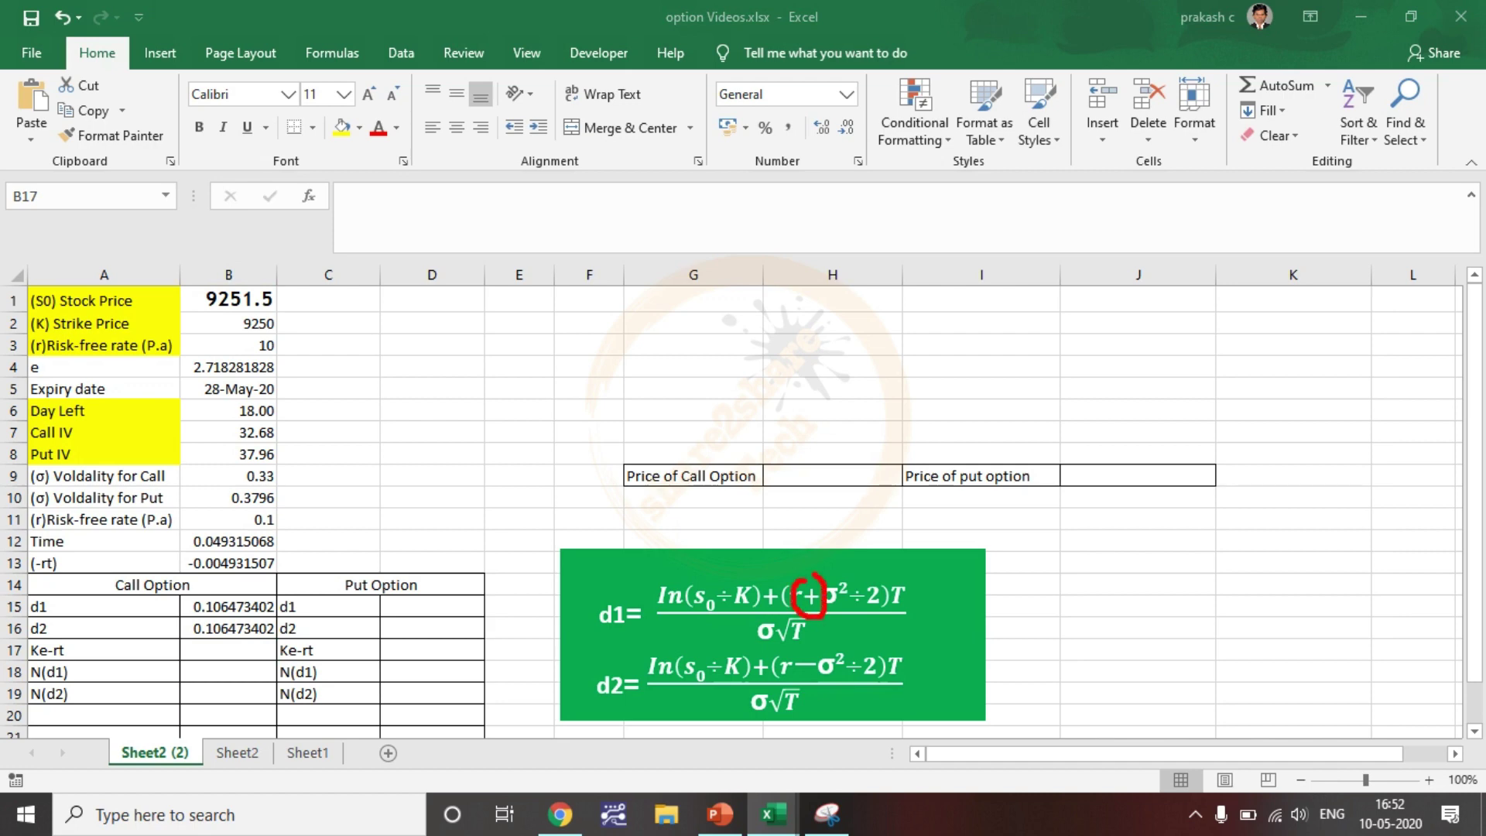
mouse_move(803, 652)
left_mouse_down()
mouse_move(824, 669)
mouse_move(815, 657)
left_mouse_up()
key("Escape")
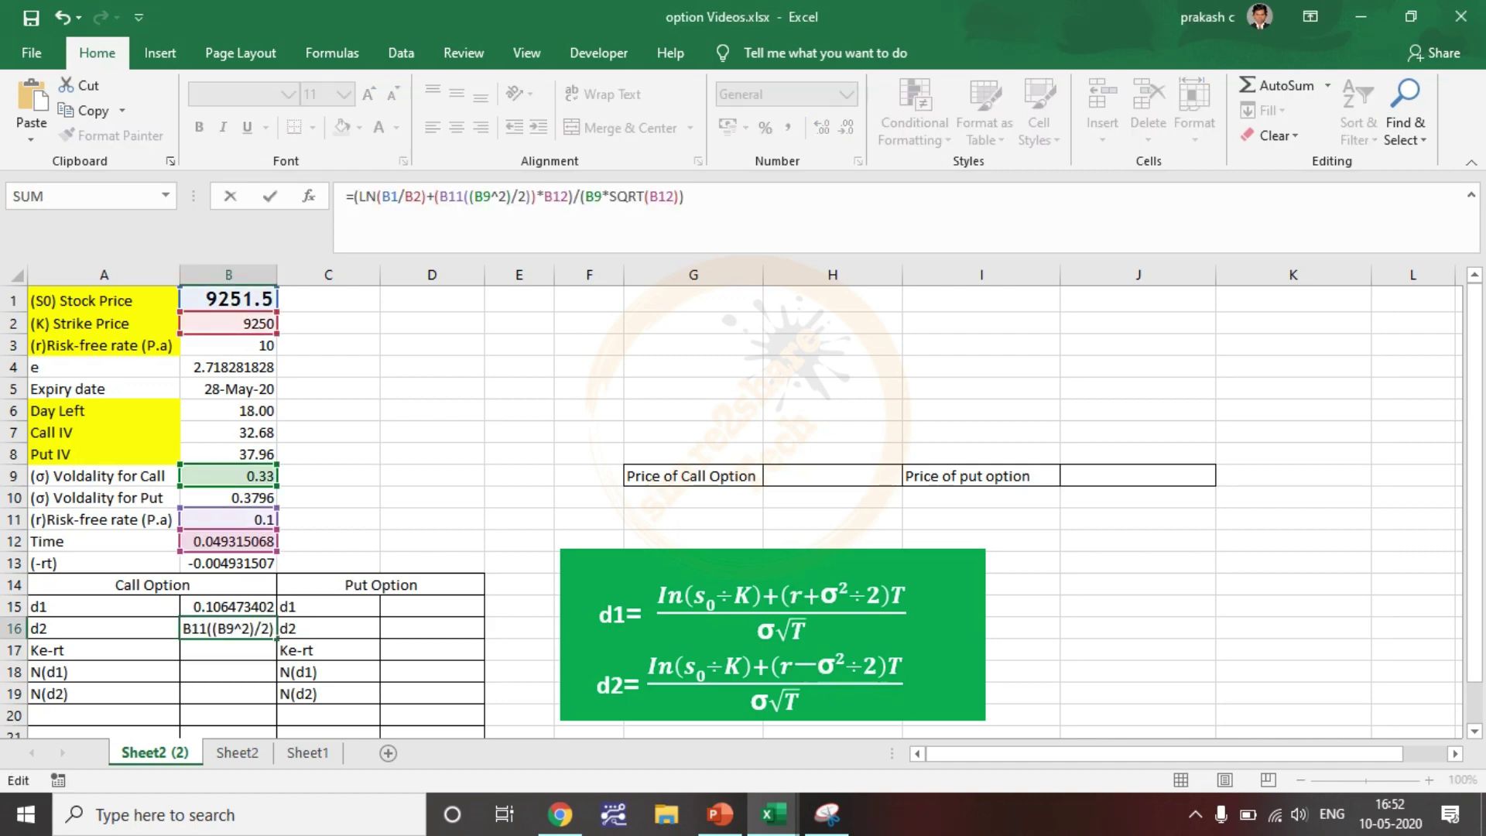
type("-")
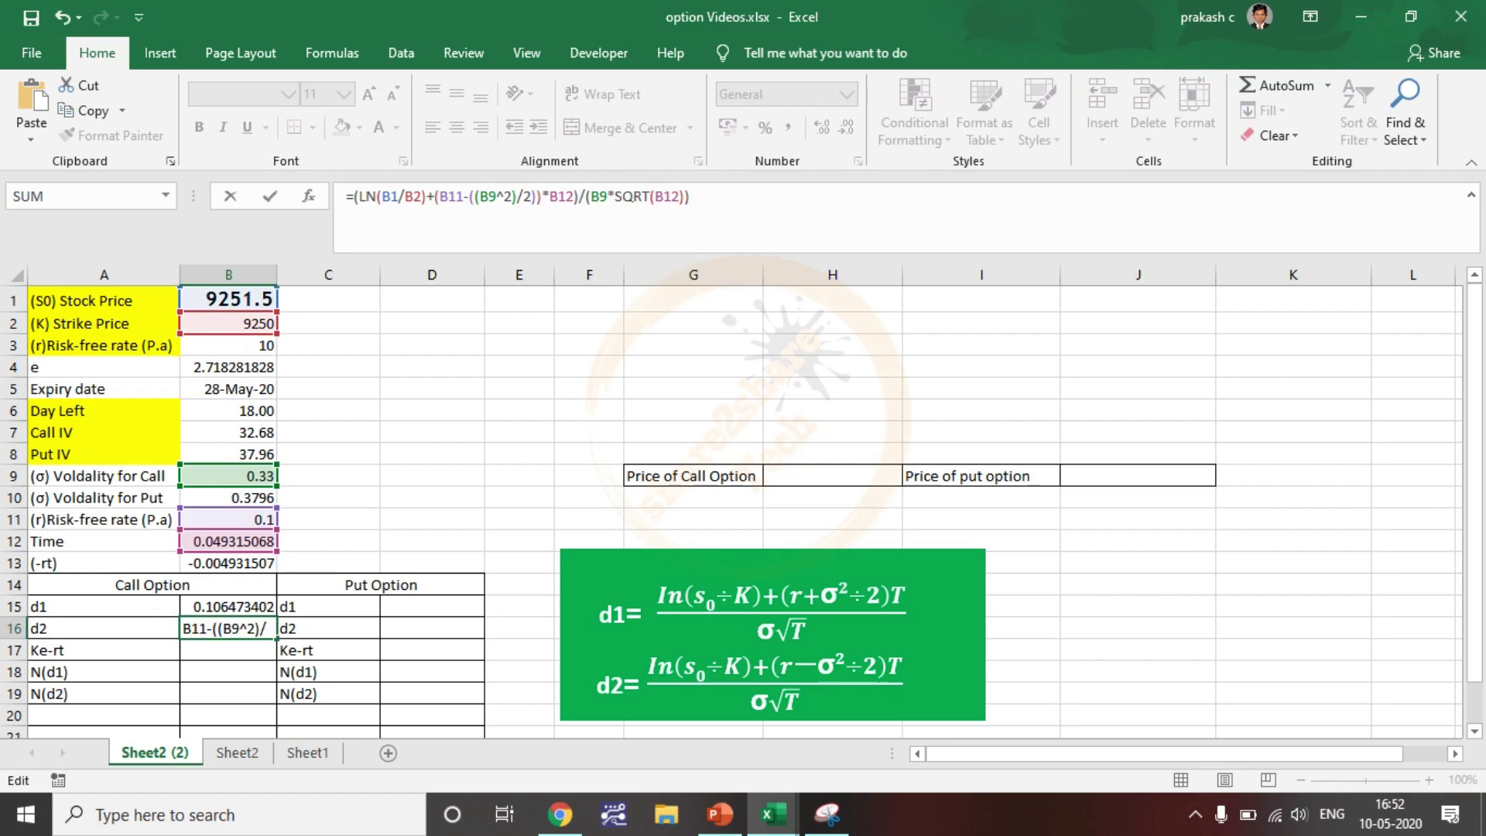
left_click(690, 196)
key("Return")
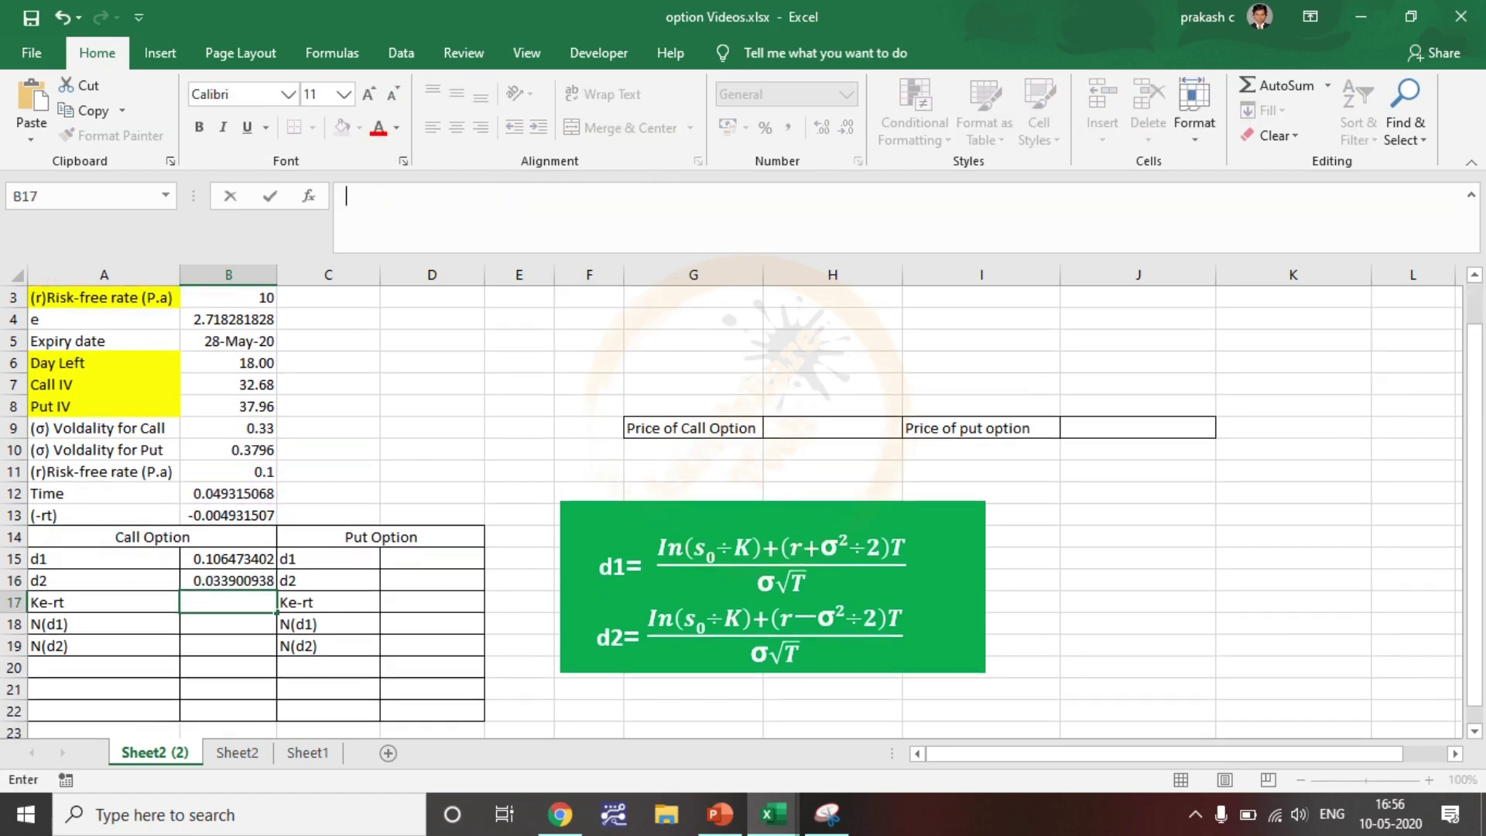
Step: Calculate the call option's Ke-rt value in B17 with the formula =B2*B4^B13
scroll(731, 511, "down", 1)
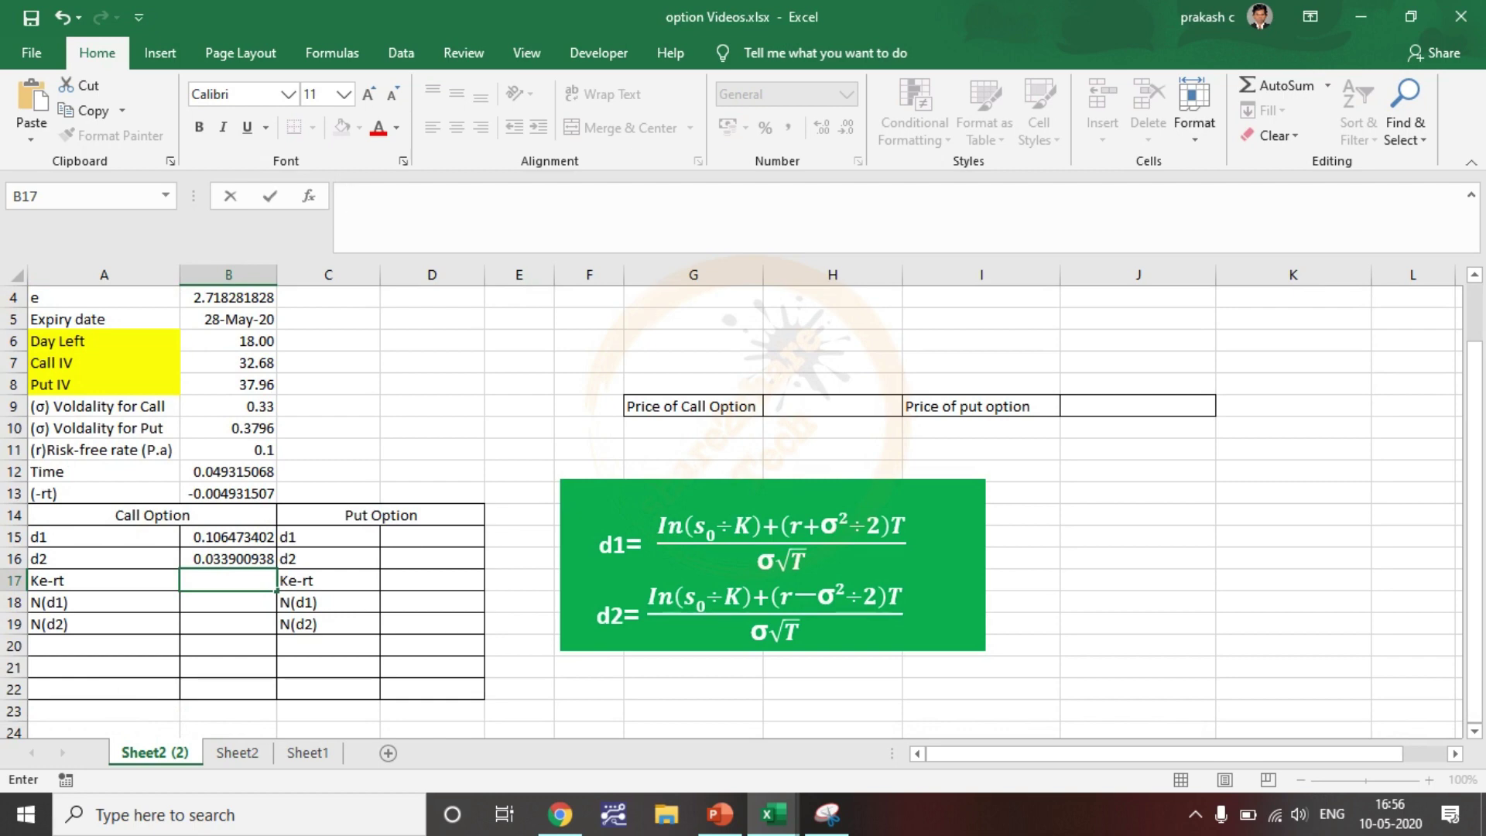
type("=")
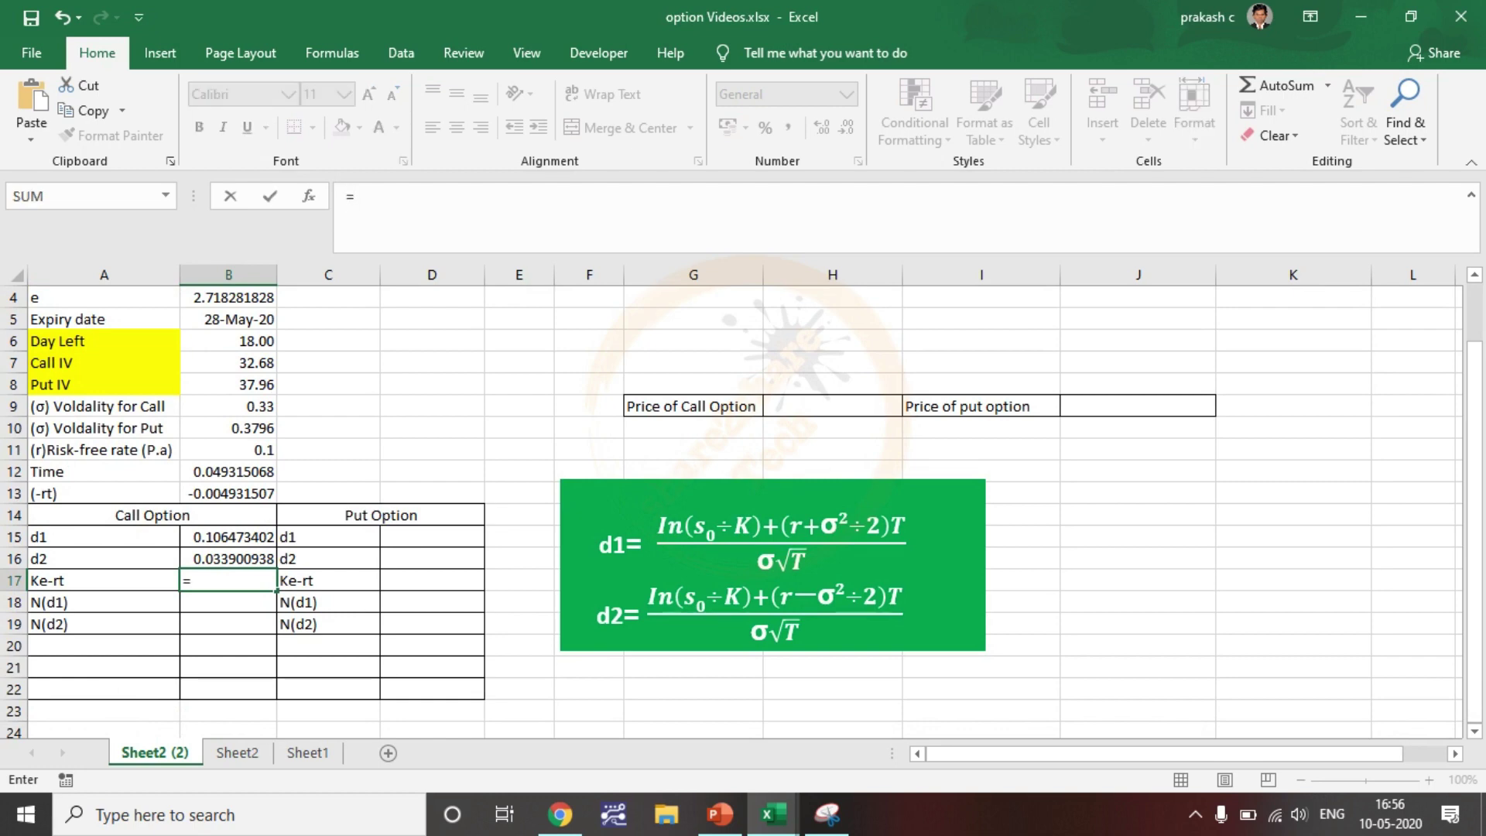
scroll(732, 511, "up", 1)
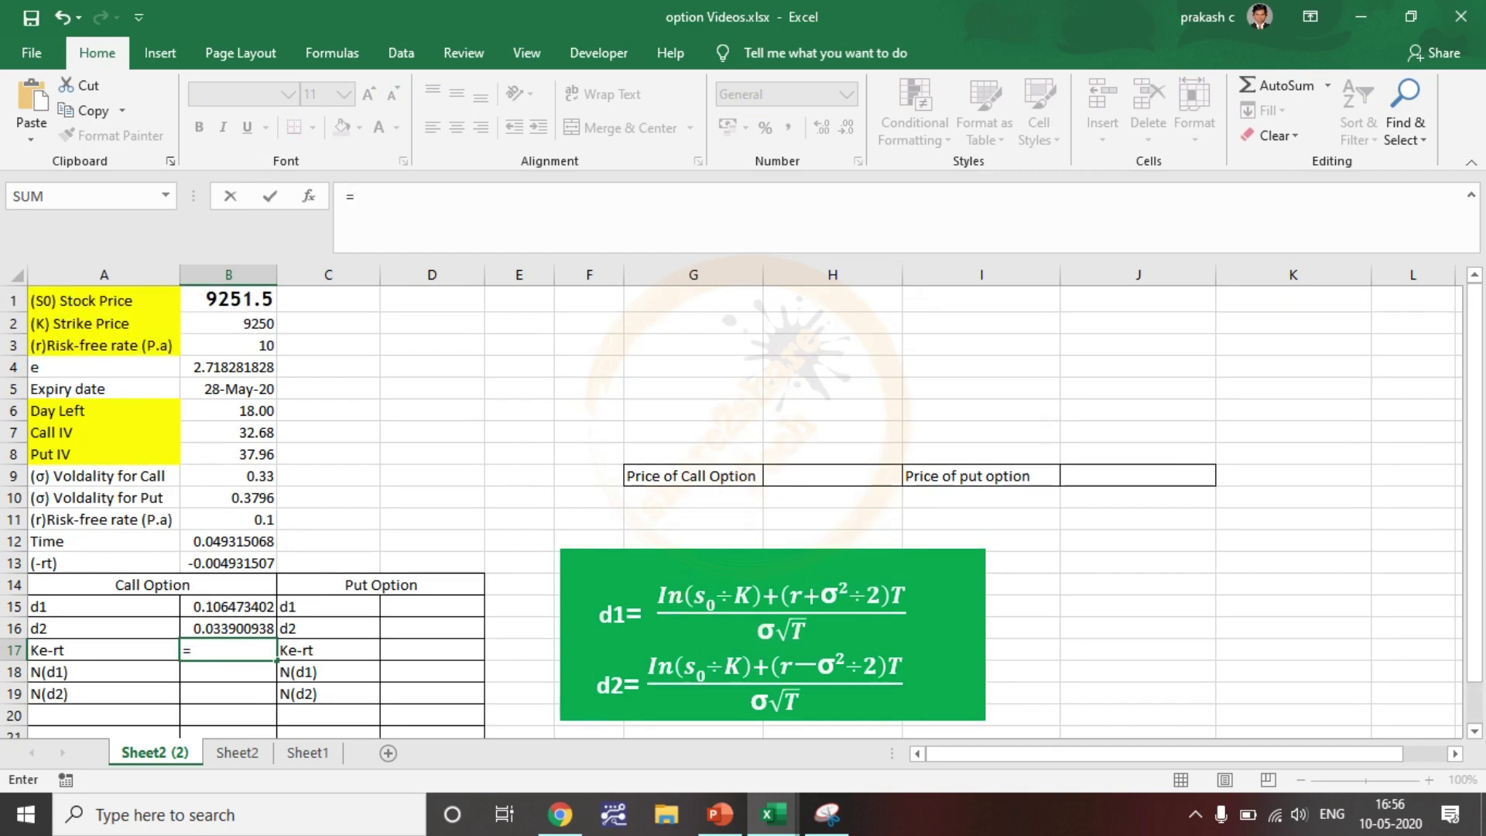
left_click(229, 324)
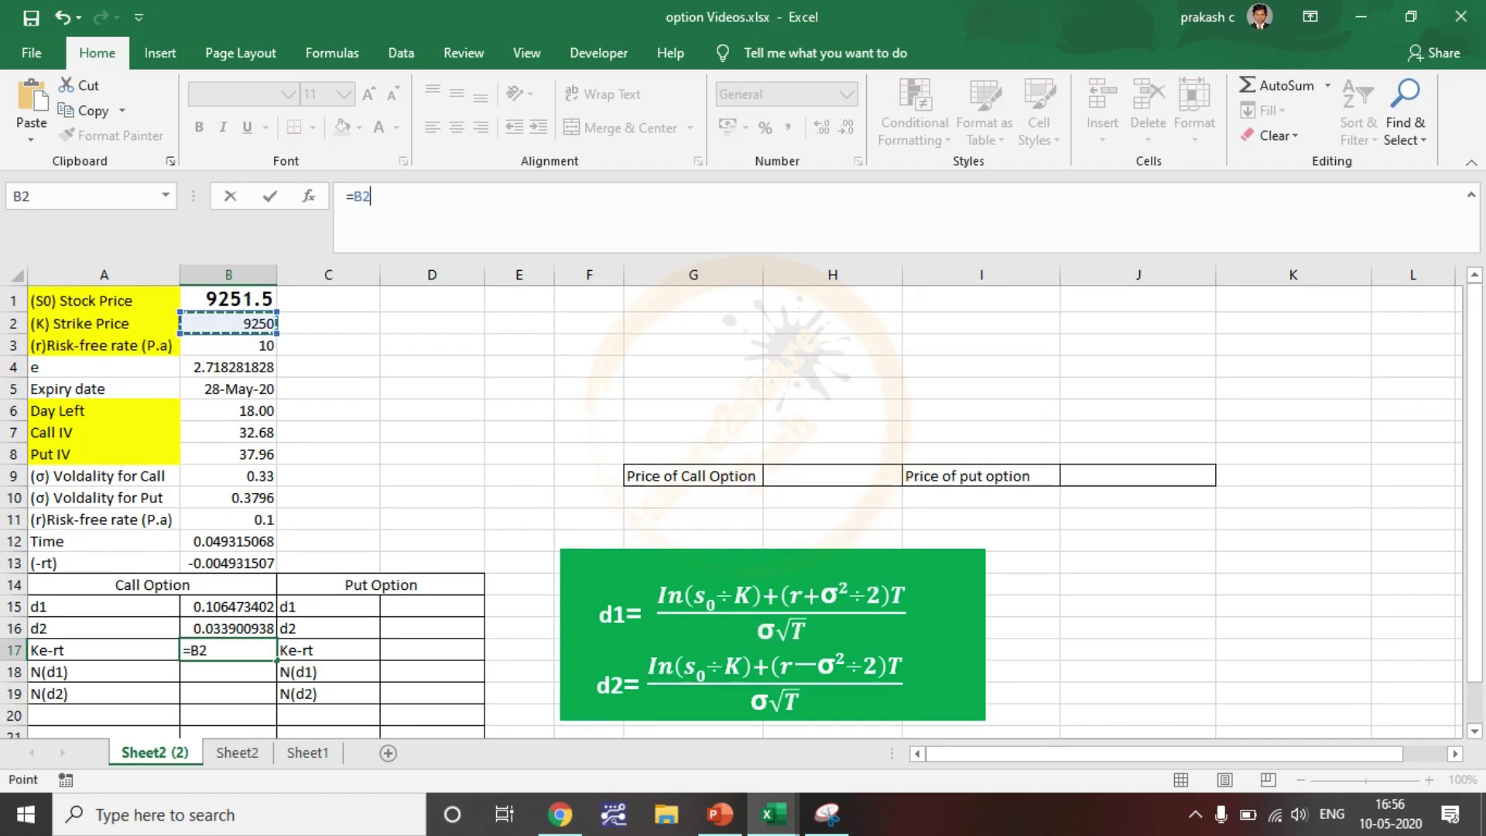
type("*")
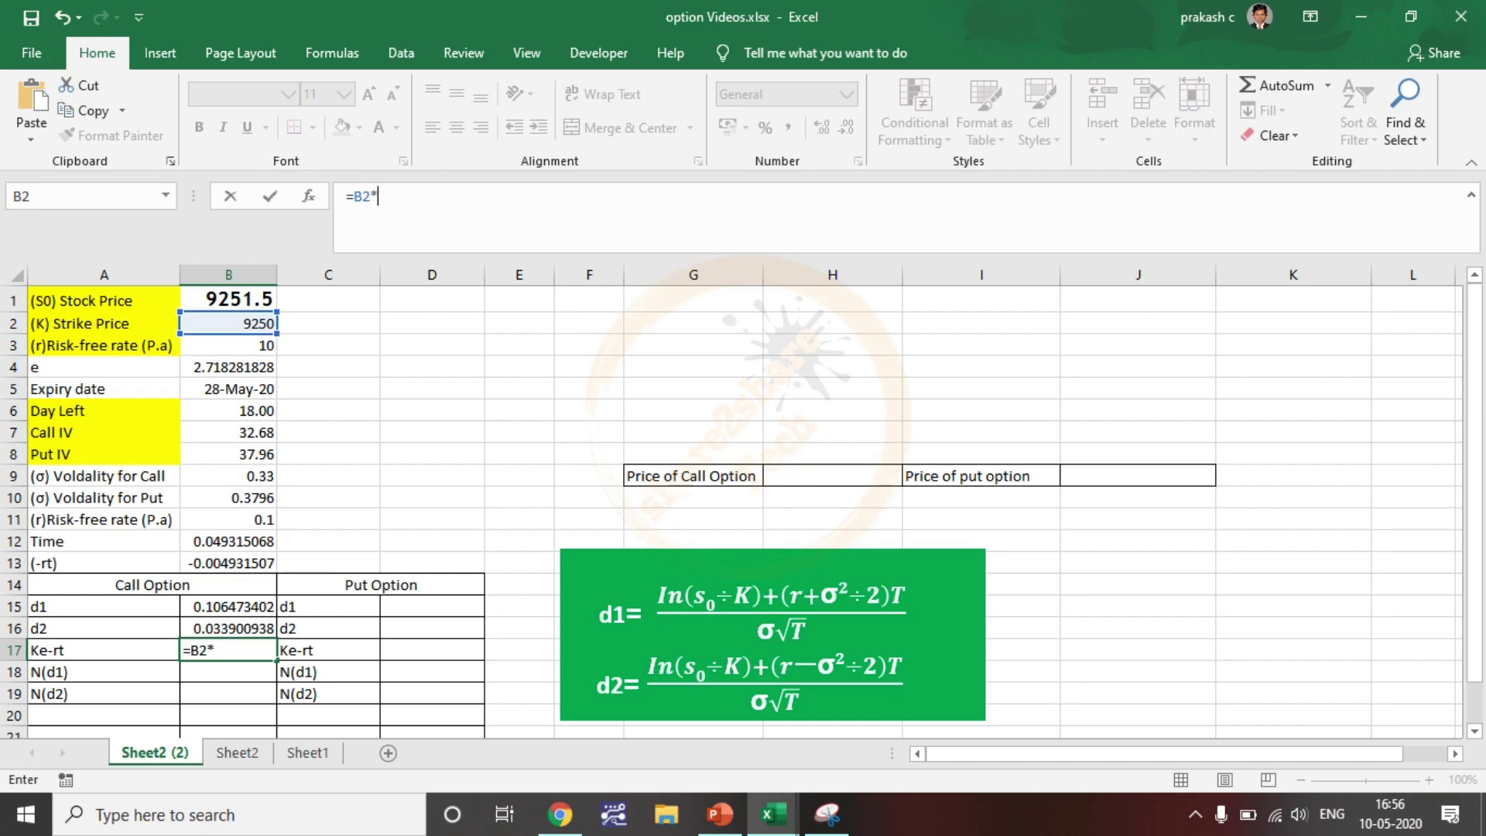
left_click(229, 367)
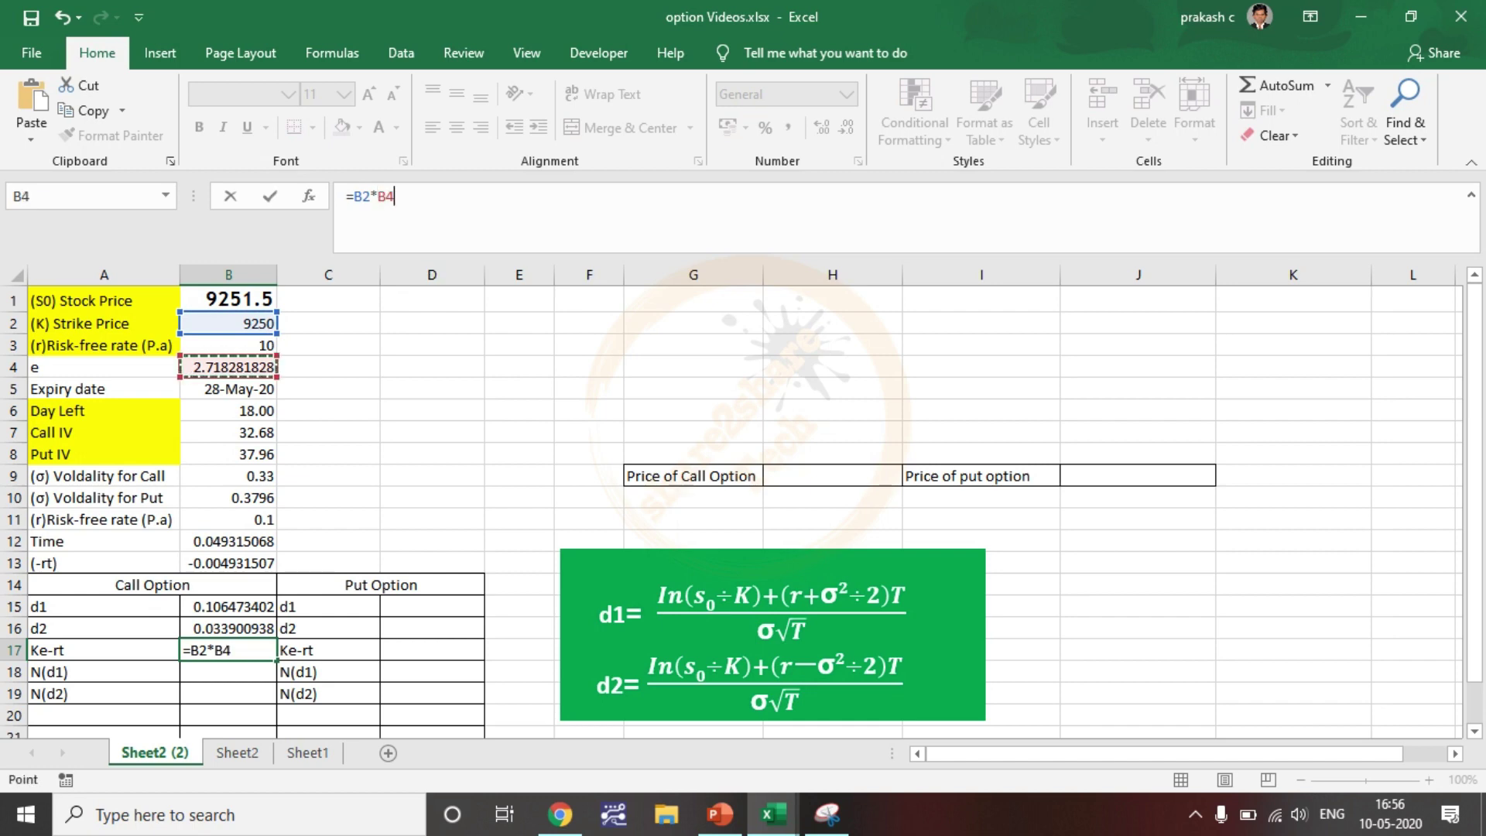
type("^")
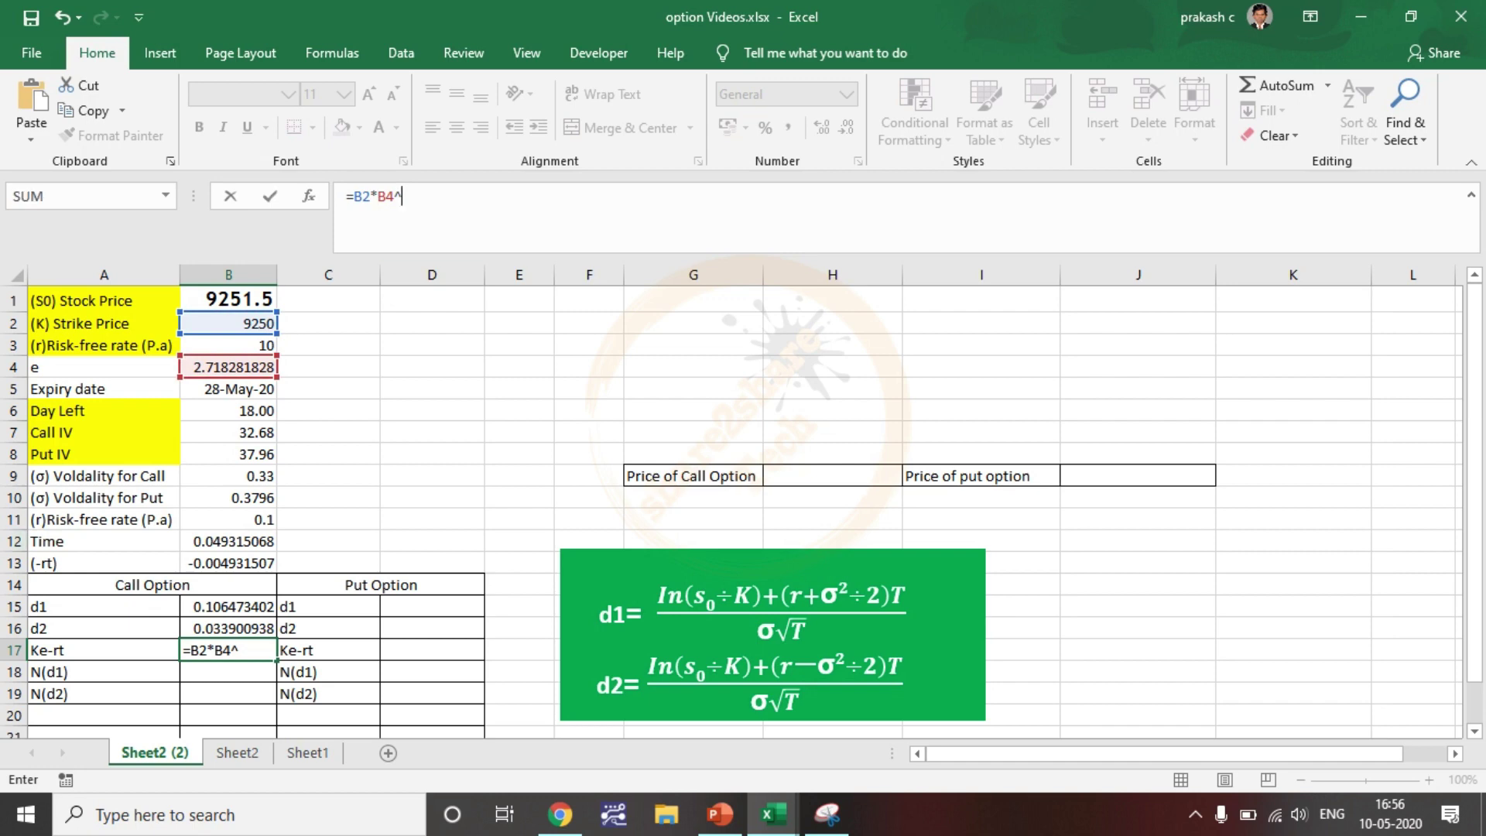
left_click(228, 564)
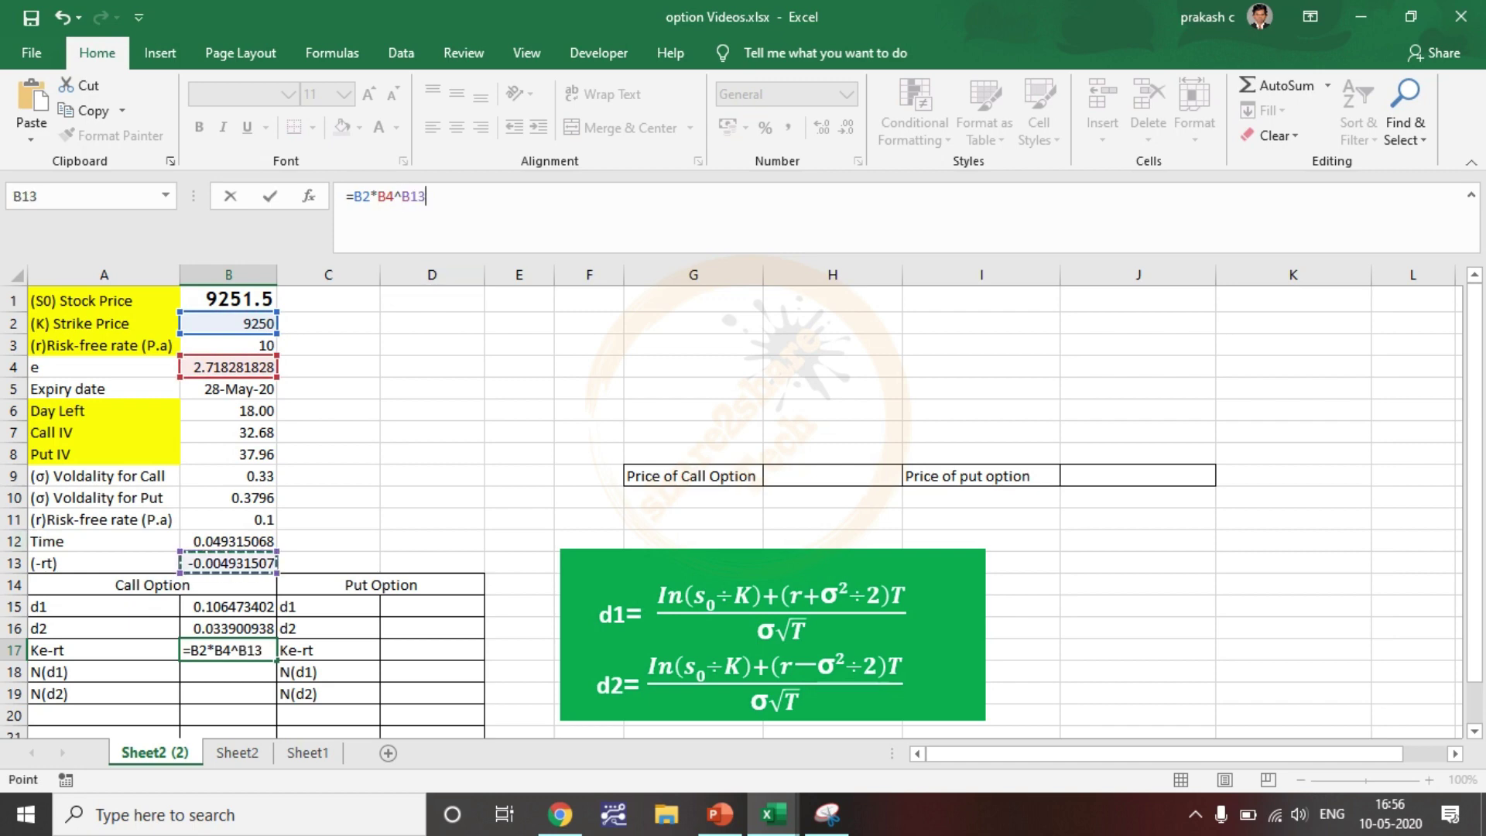
key("Return")
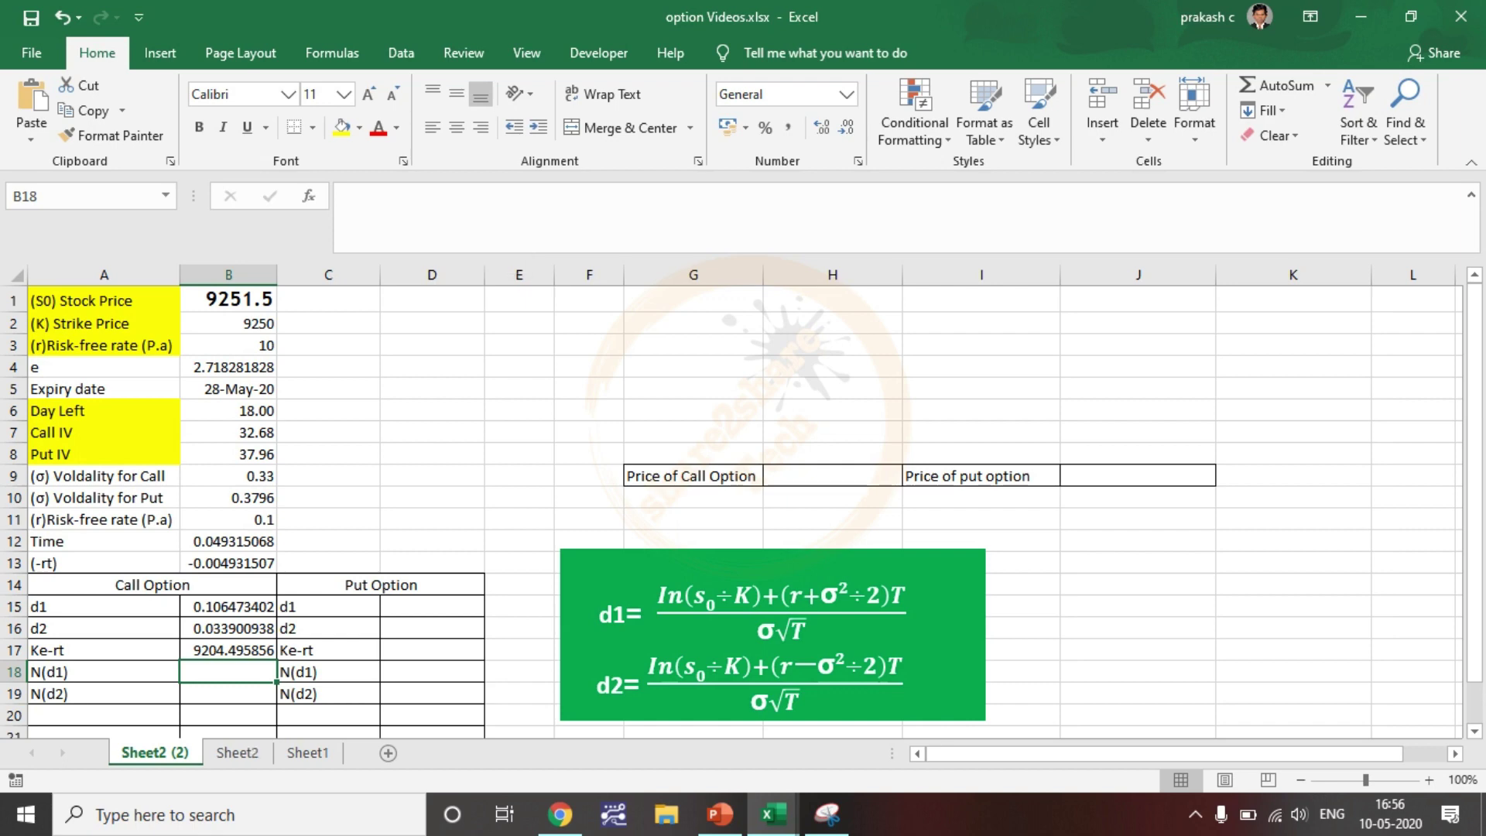
Step: Delete the green d1 and d2 formula picture from the sheet
scroll(743, 503, "down", 1)
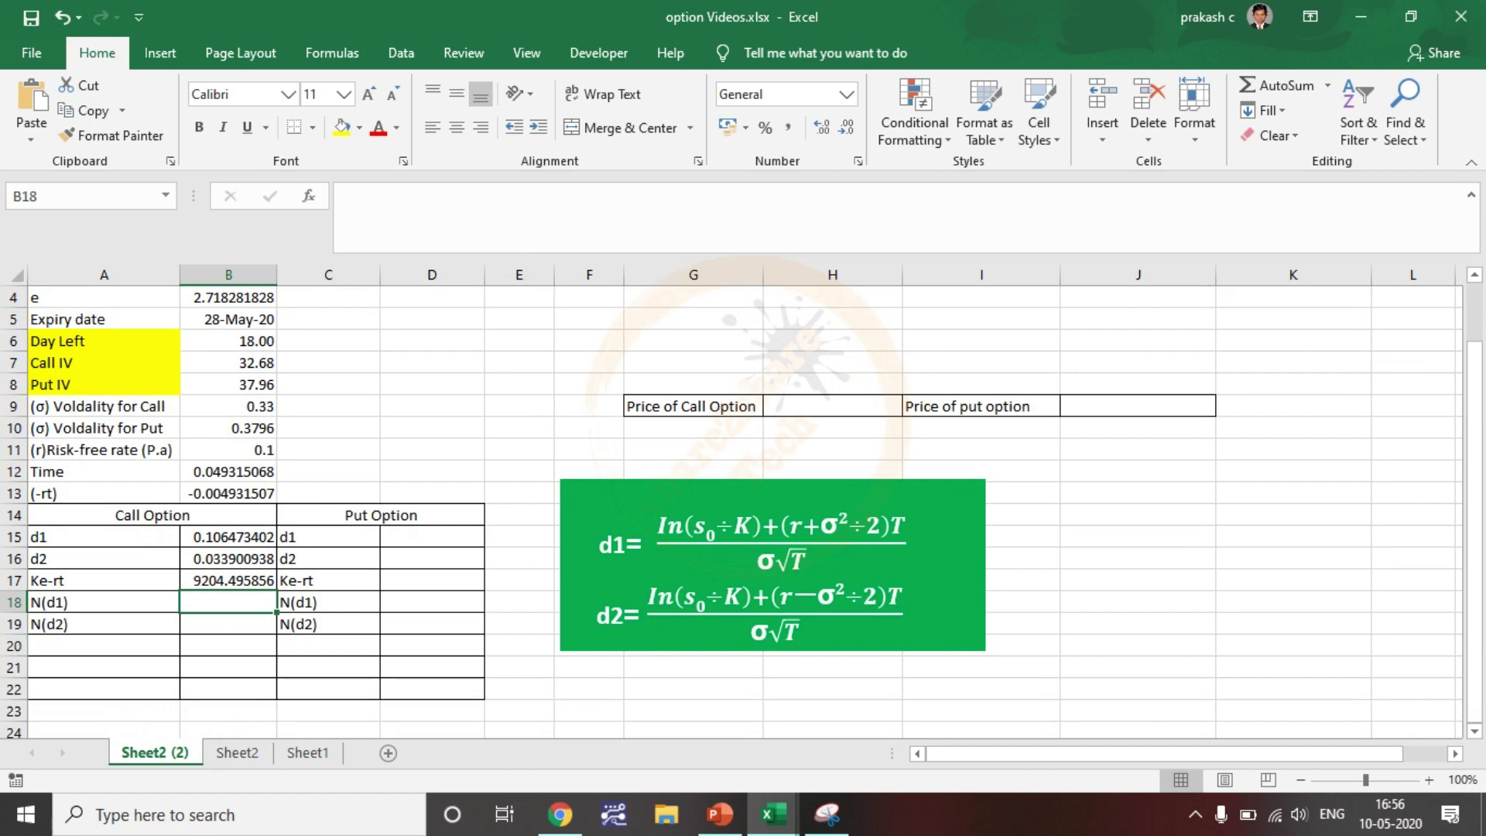
left_click(772, 565)
key("Delete")
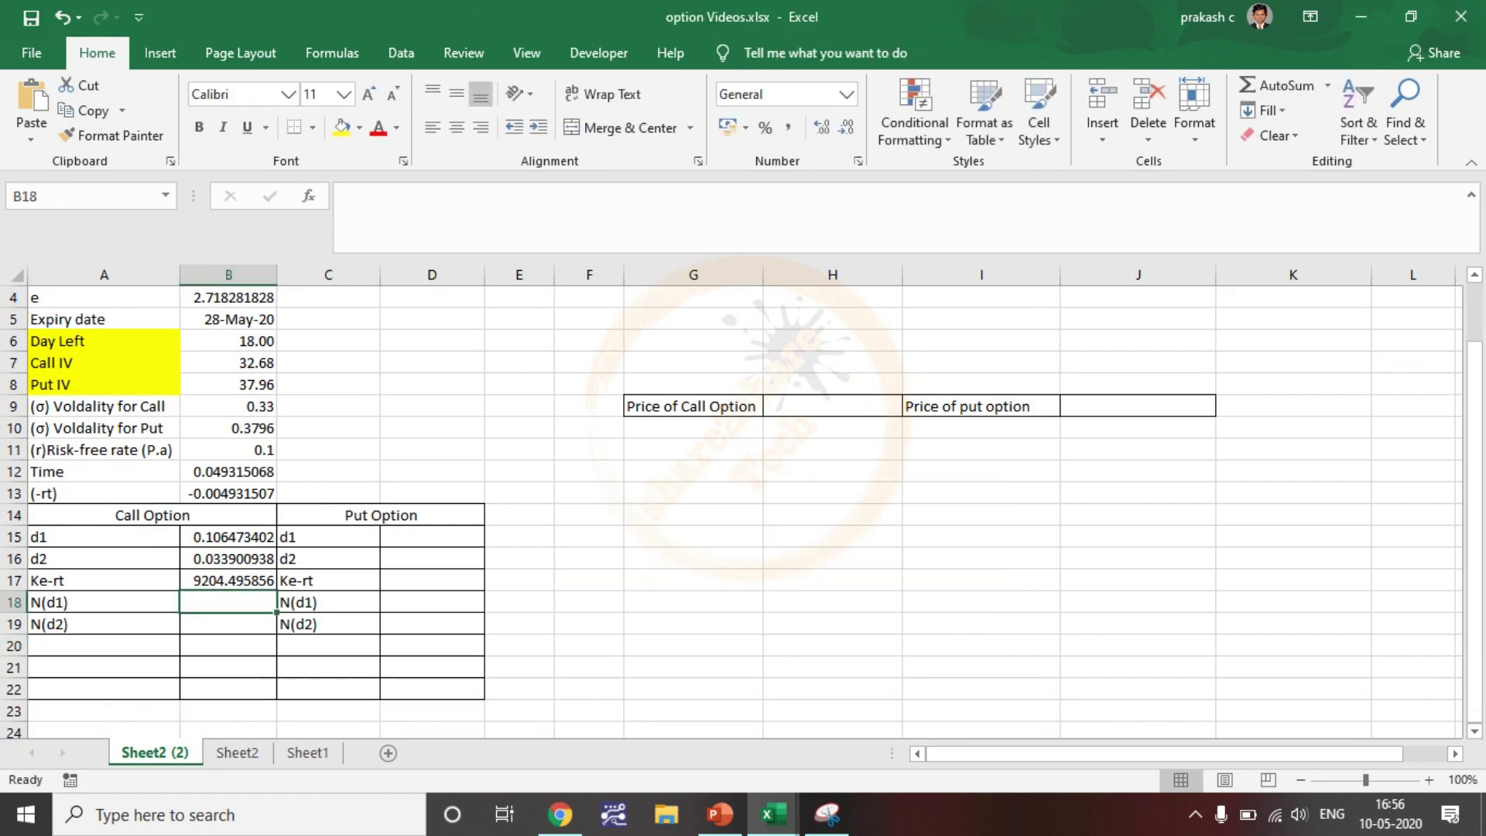
key("F2")
type("=NORM.S.DIST([@d1],TRUE)")
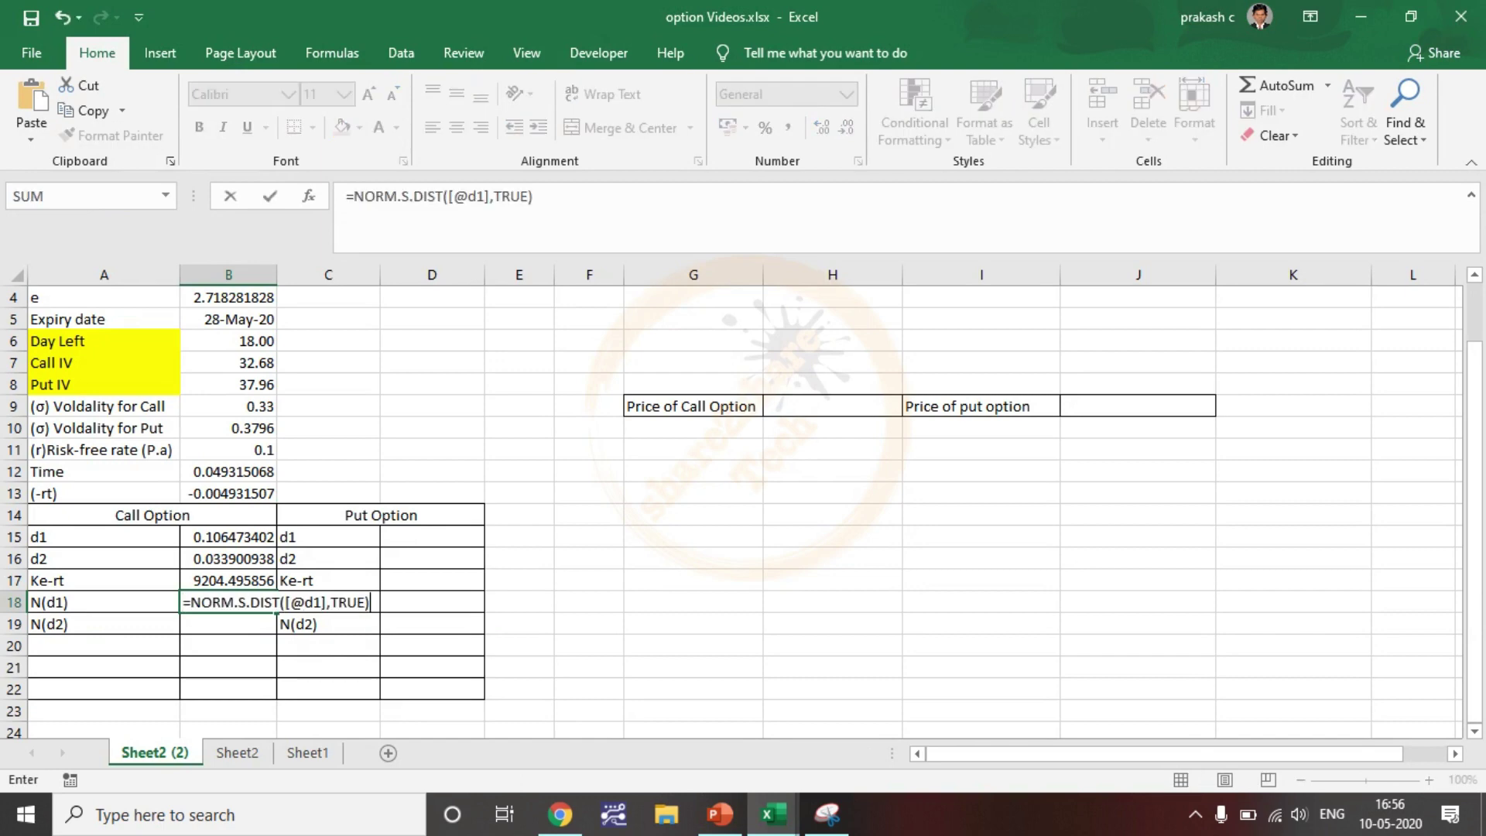
left_click(327, 603)
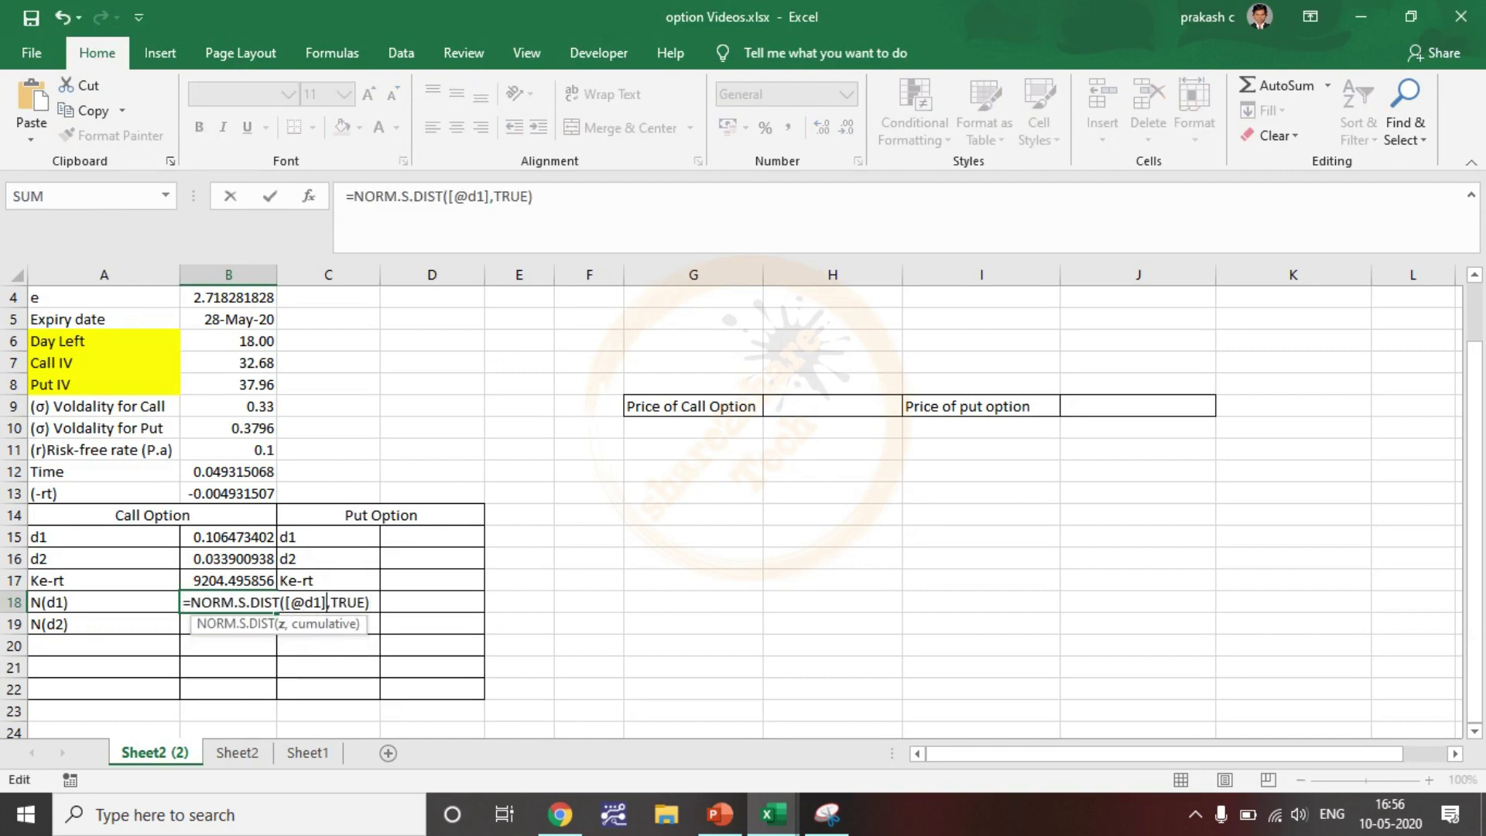
key("BackSpace")
key("BackSpace")
key("BackSpace")
key("BackSpace")
key("BackSpace")
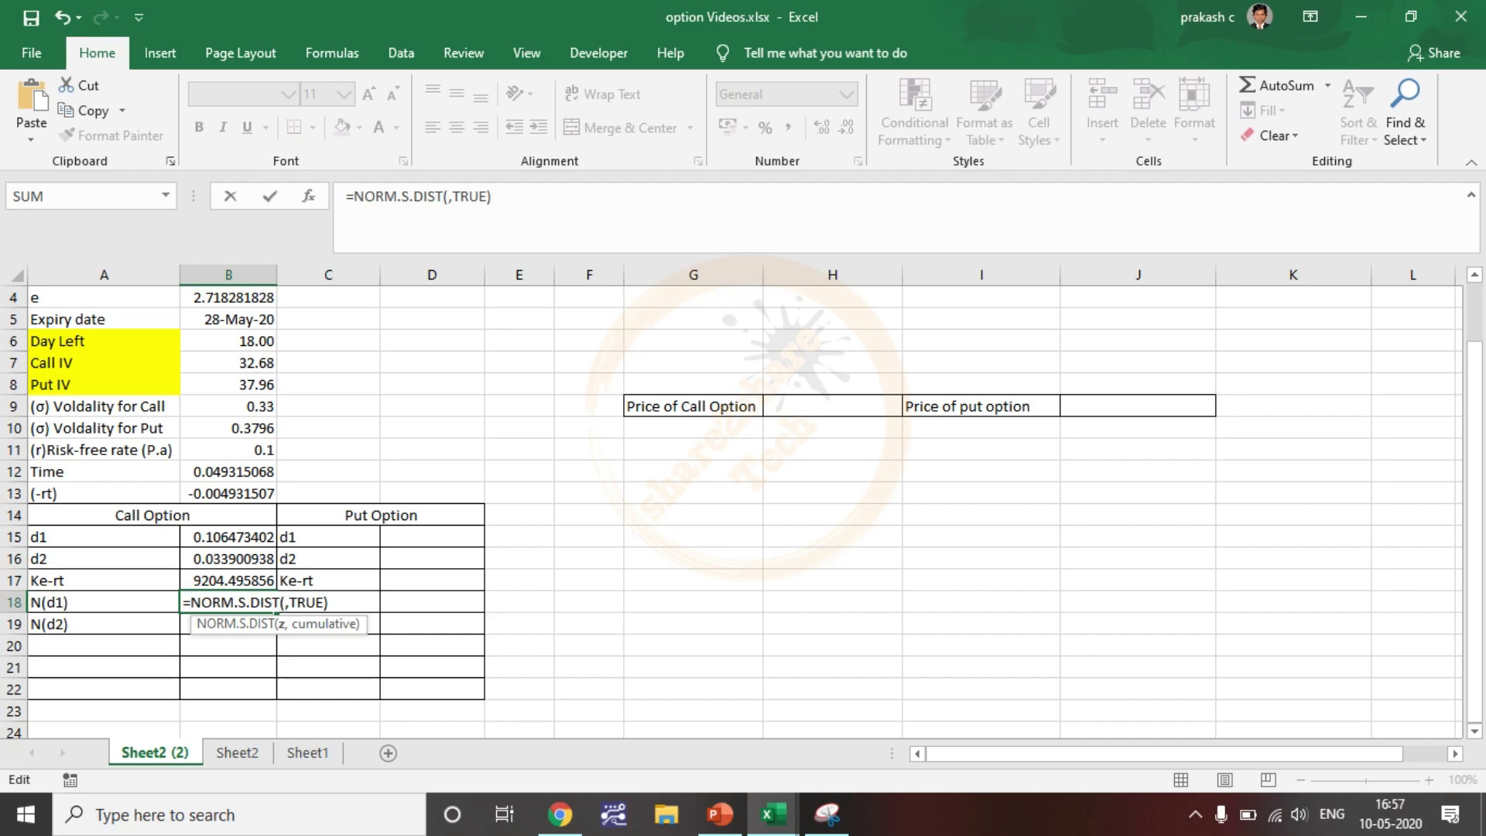
left_click(229, 537)
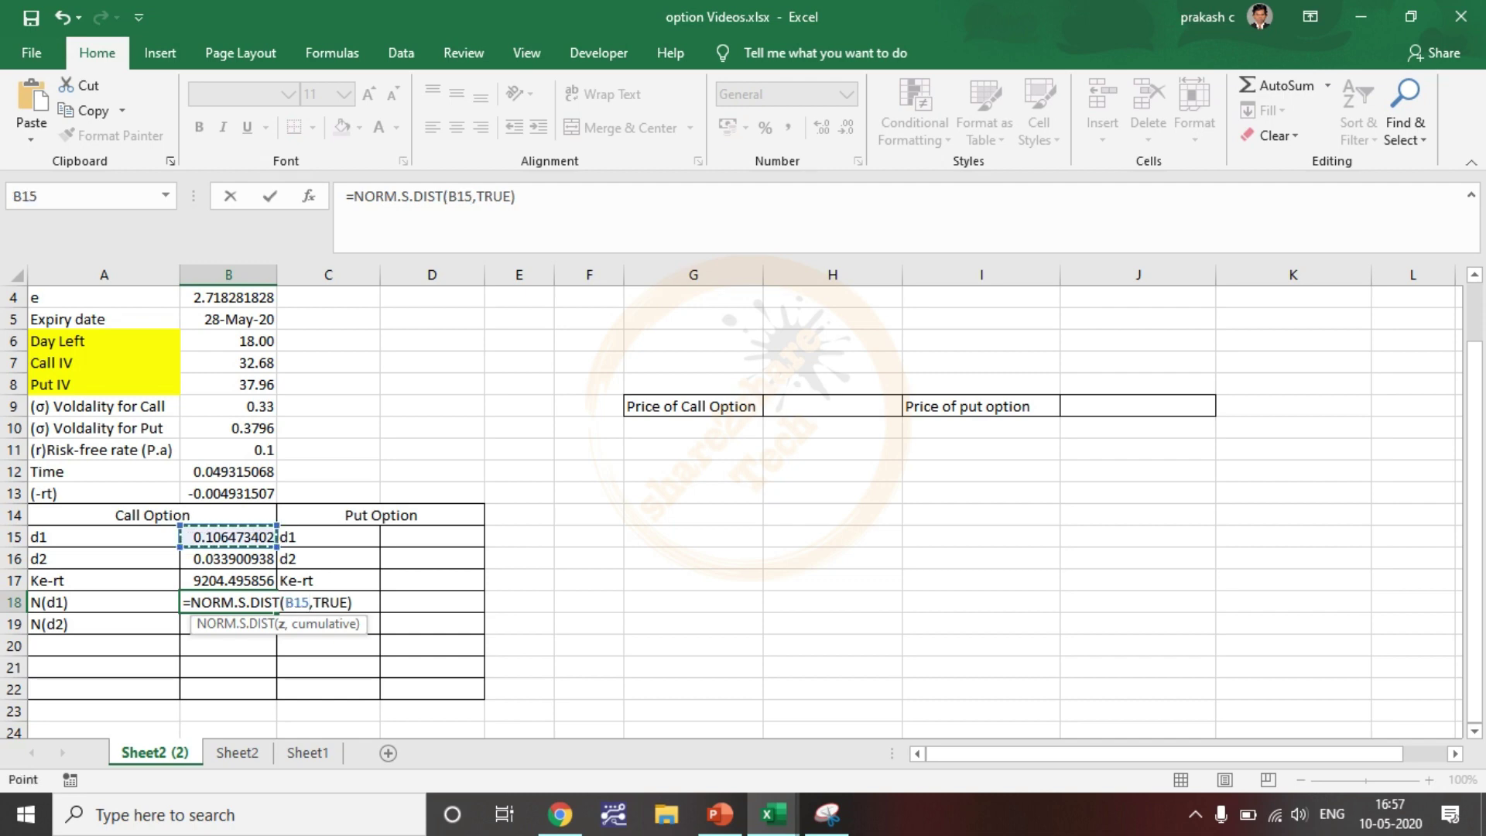
key("Return")
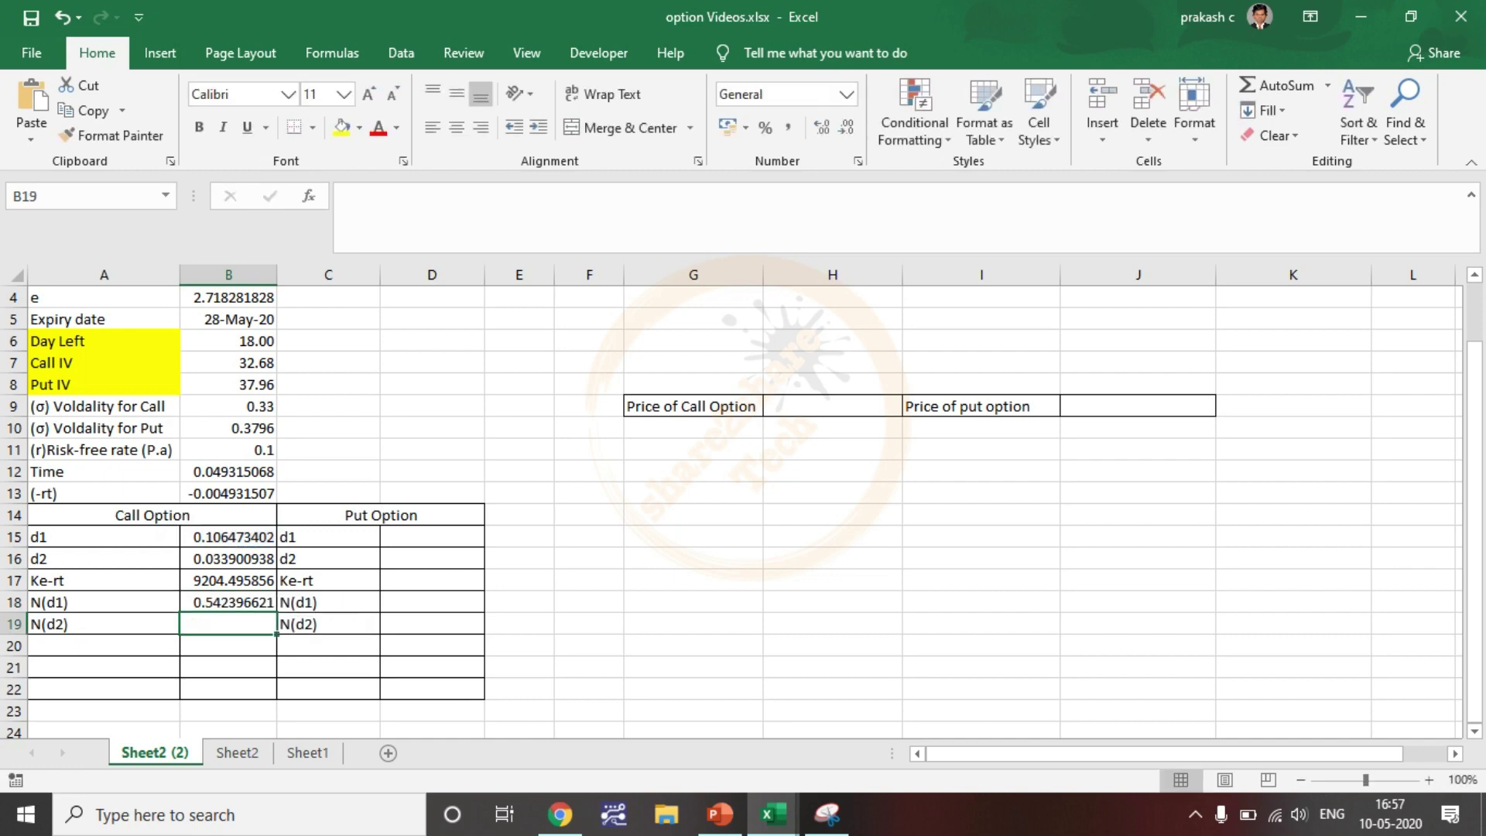
Step: Copy the N(d1) formula text from B18 into the call option's N(d2) cell B19
left_click(229, 602)
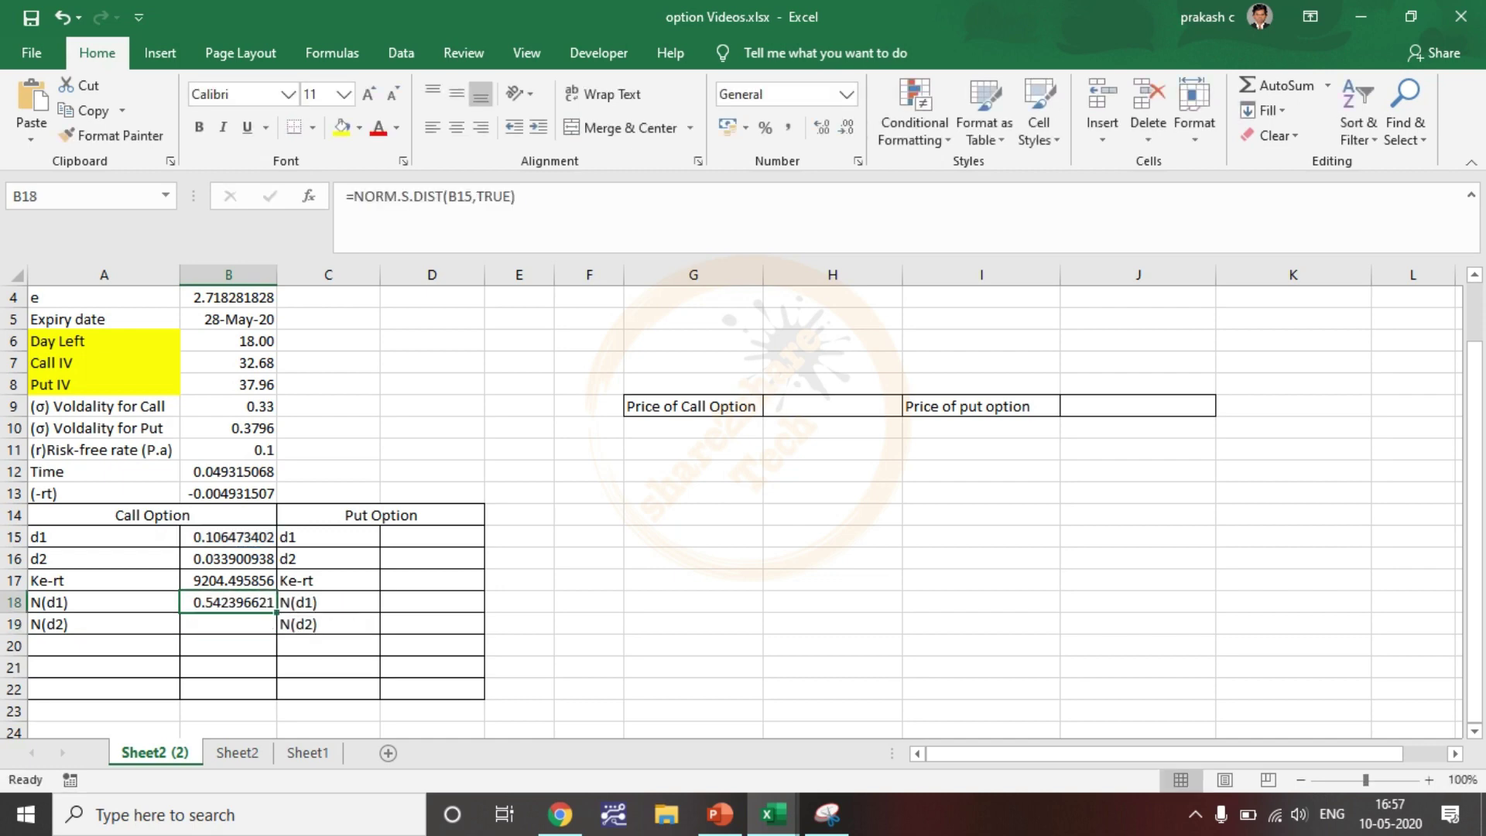
double_click(229, 624)
key("ctrl+v")
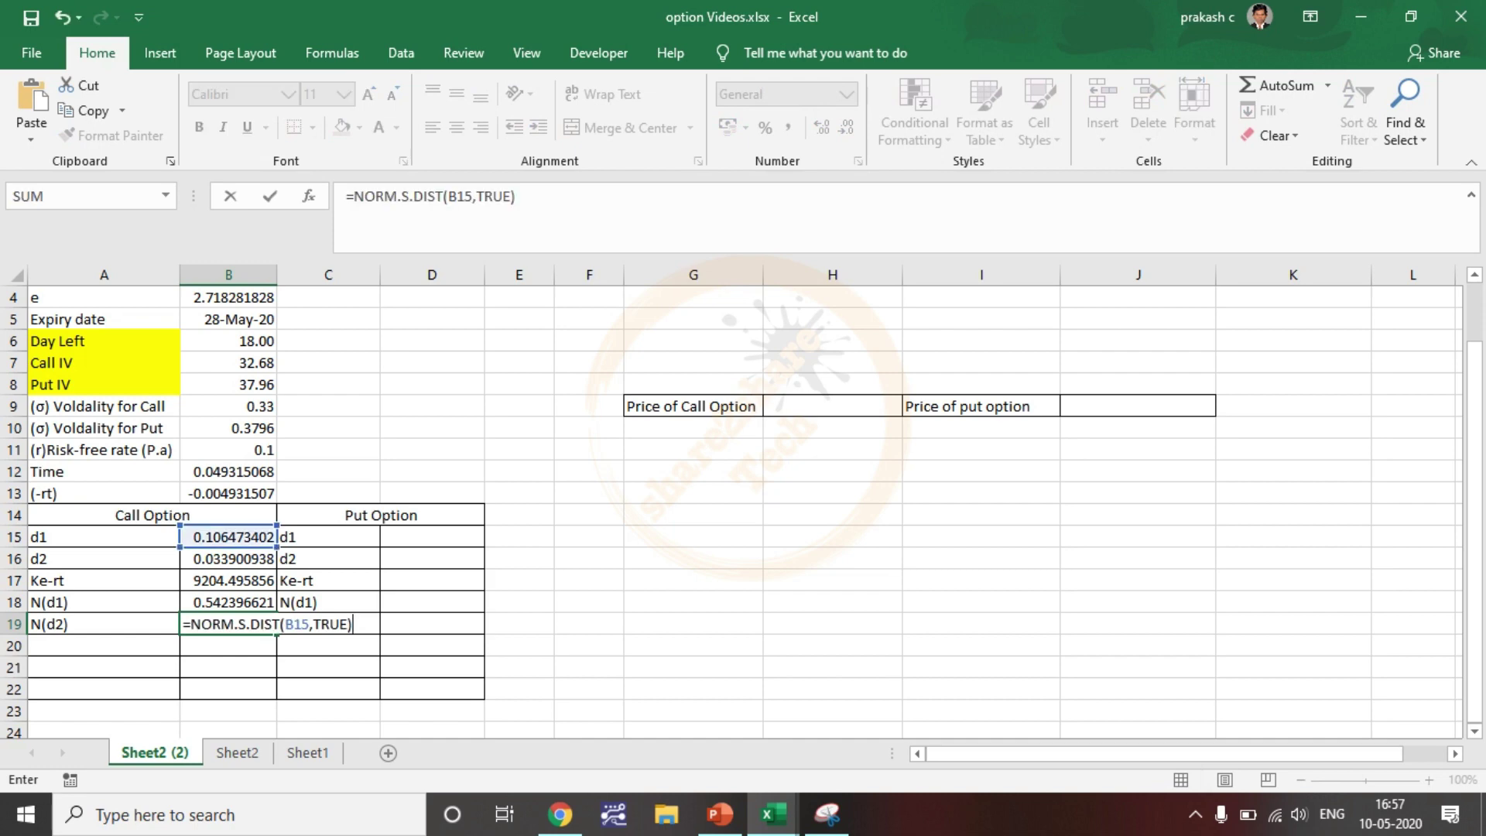
Step: Replace the B15 argument in B19 with the d2 cell, completing the formula as =NORM.S.DIST(B16,TRUE)
key("F2")
key("Left")
key("Left")
key("Left")
key("Left")
key("Left")
key("Left")
key("BackSpace")
key("BackSpace")
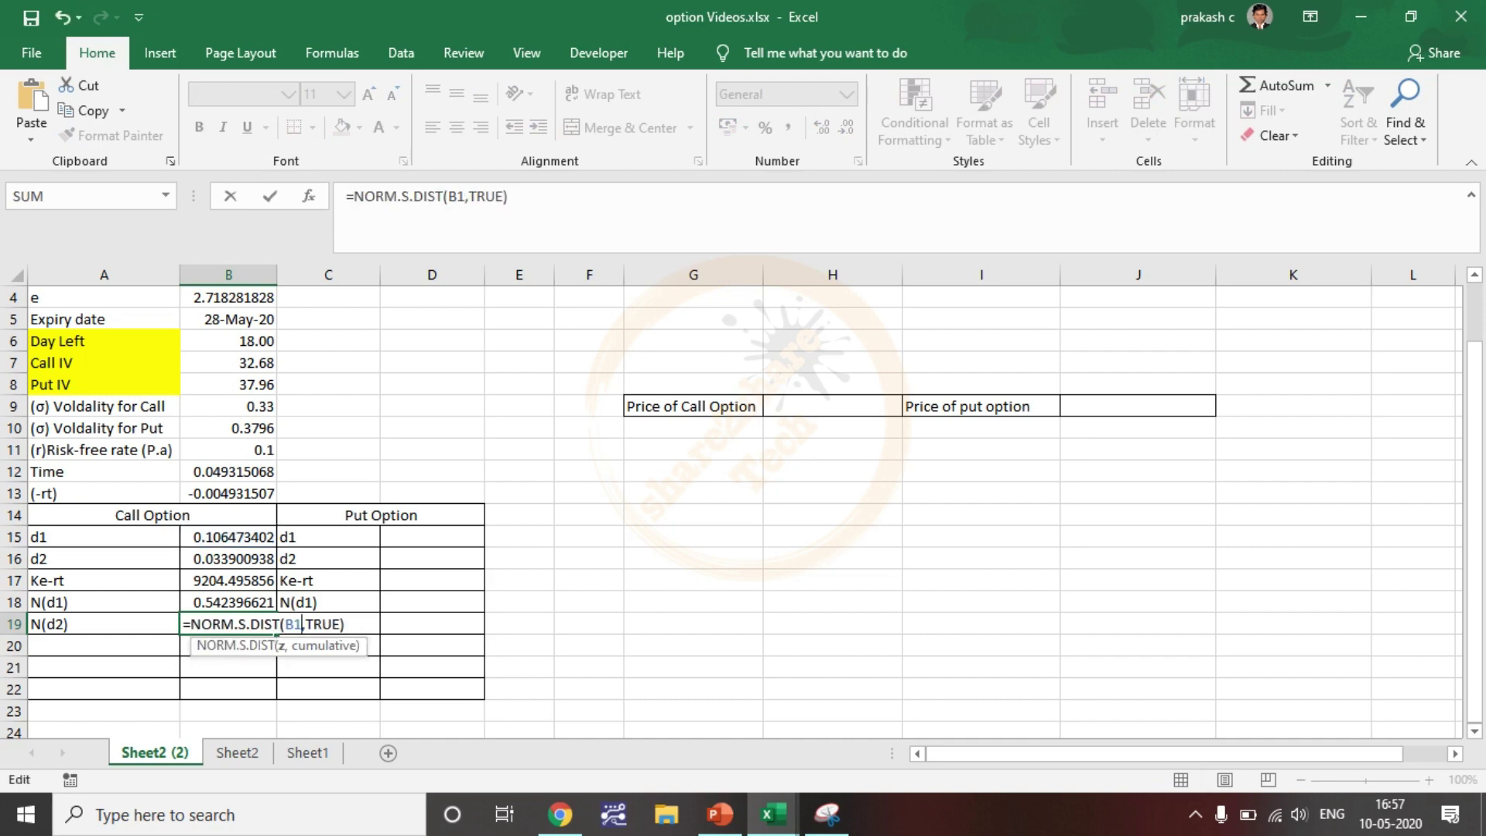
key("BackSpace")
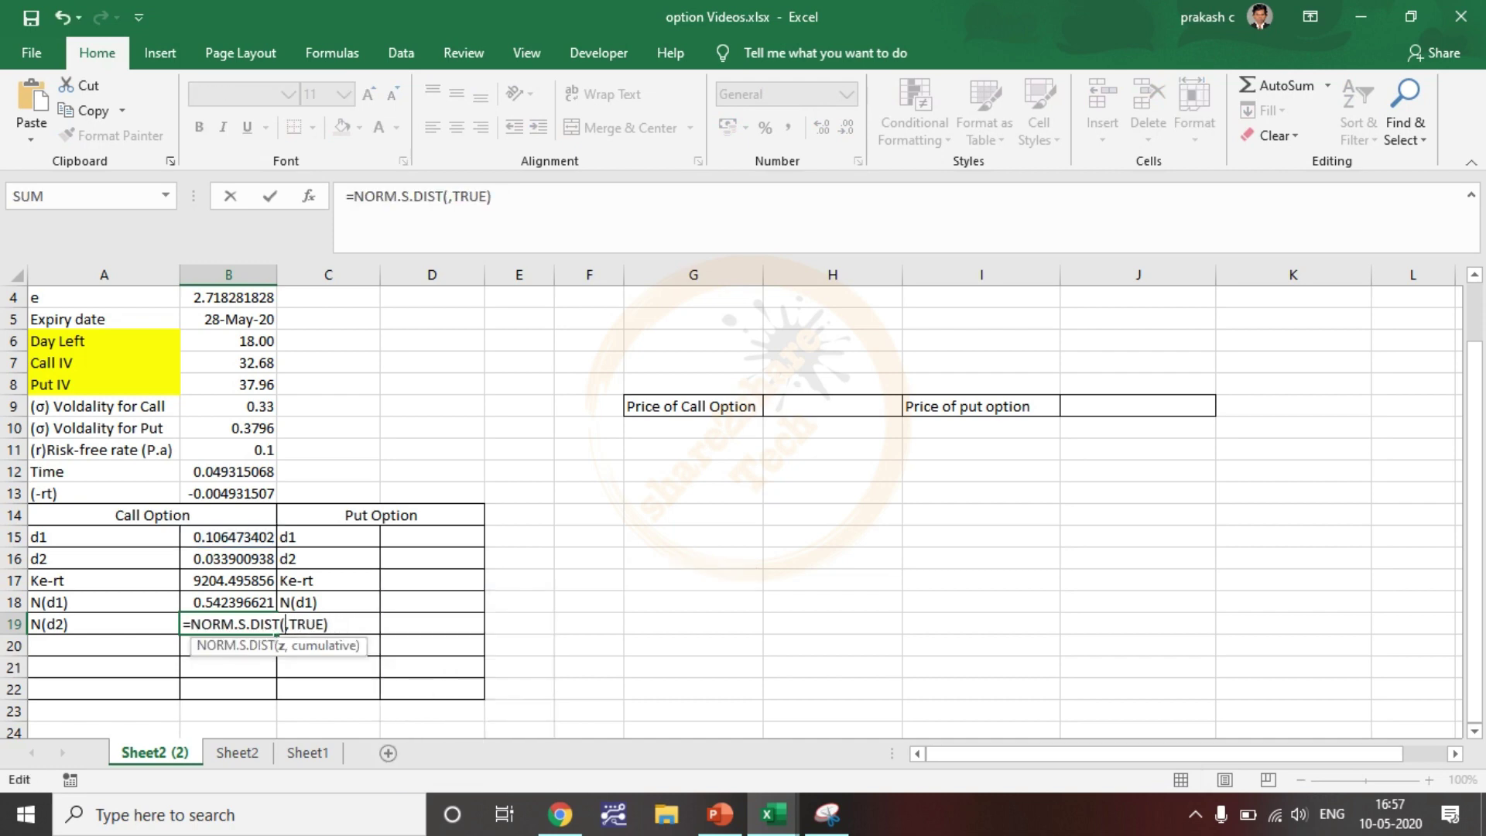
left_click(229, 559)
key("Return")
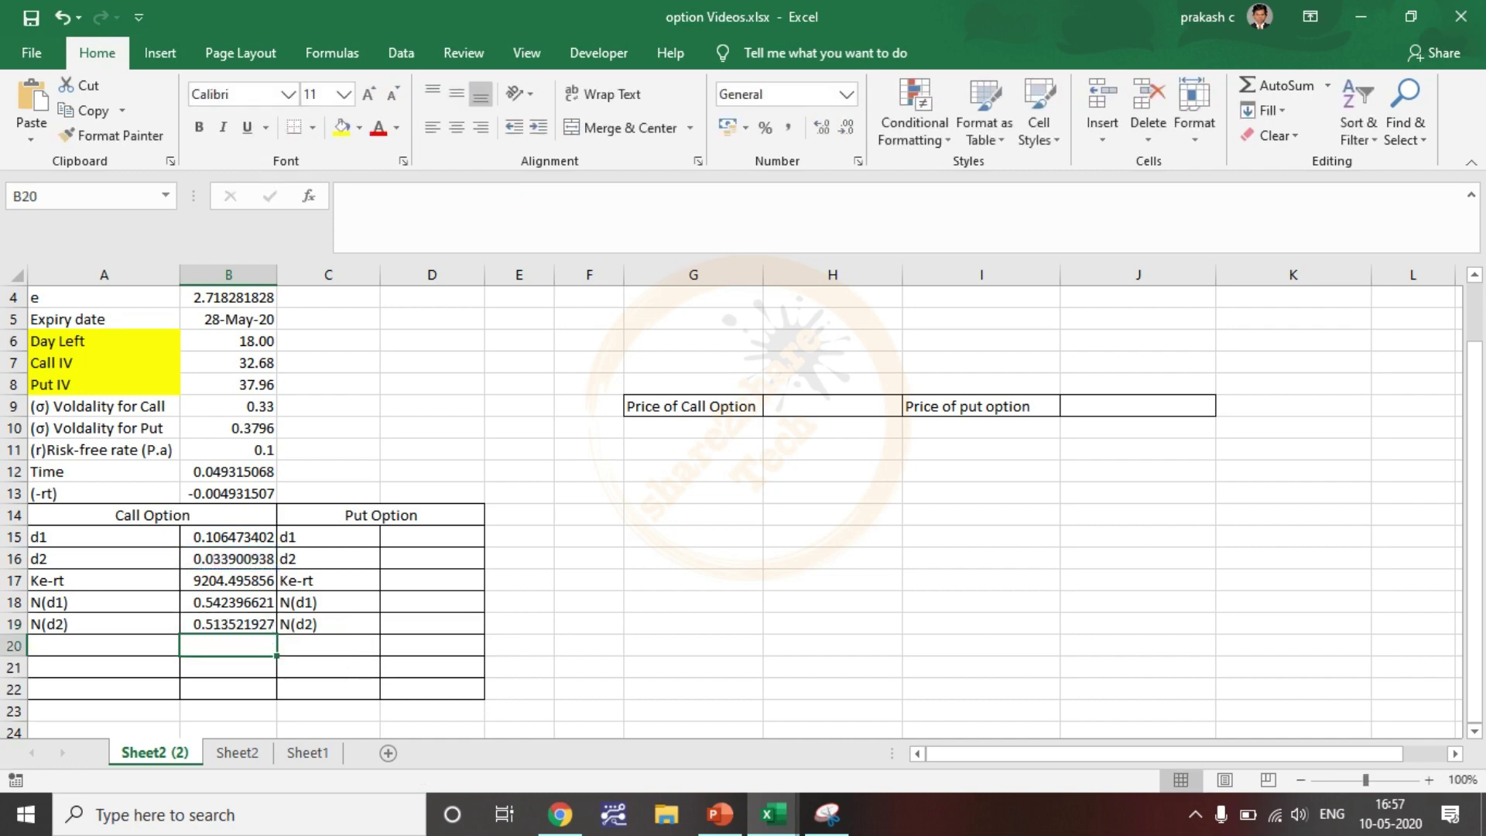
Step: Begin the call option price formula in H9 with the stock price times the call's N(d1), as =(B1*B18)
left_click(693, 624)
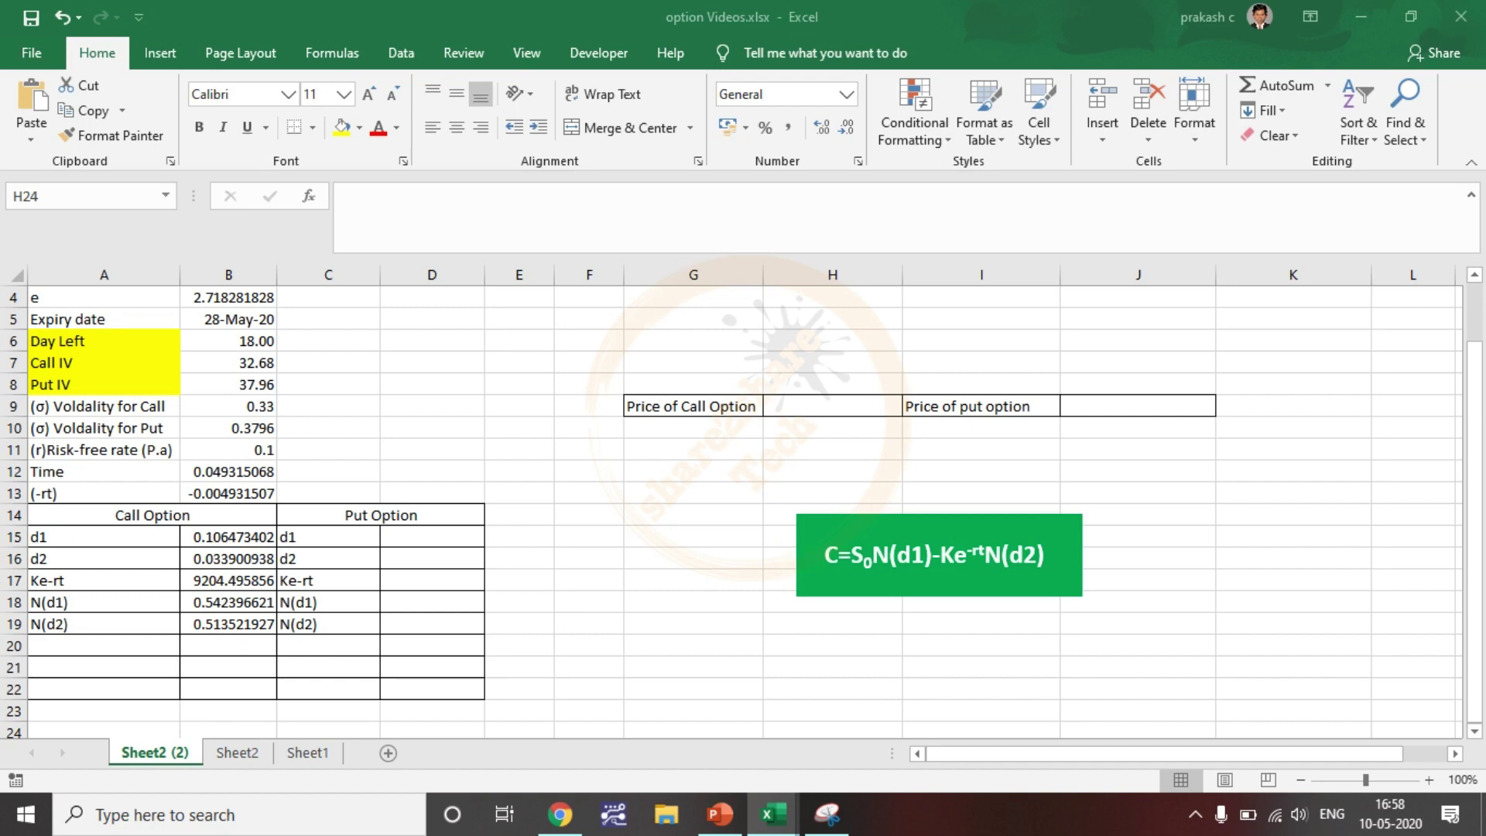
double_click(832, 406)
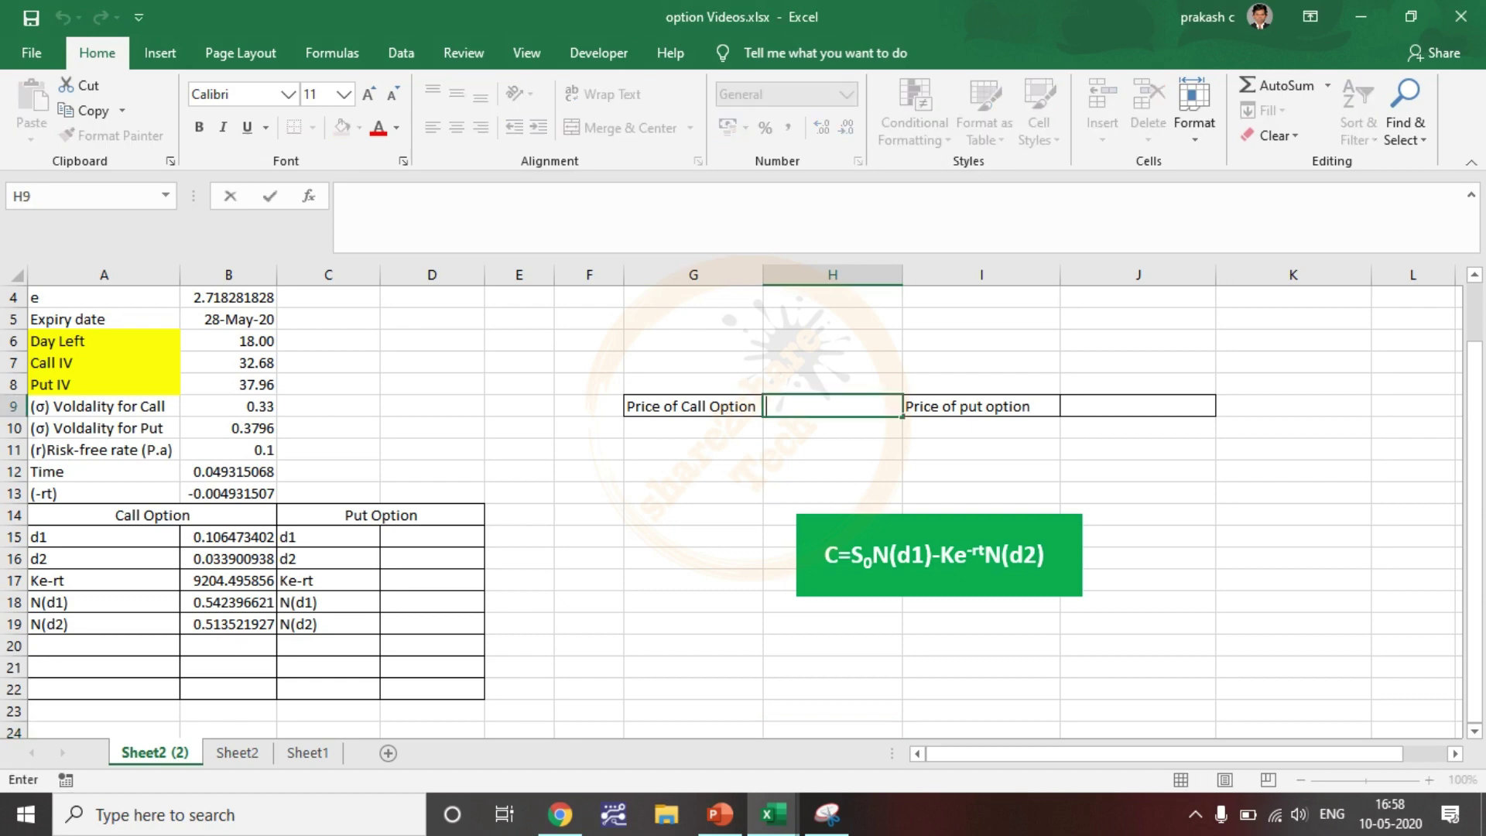
type("=")
scroll(229, 300, "up", 1)
left_click(228, 300)
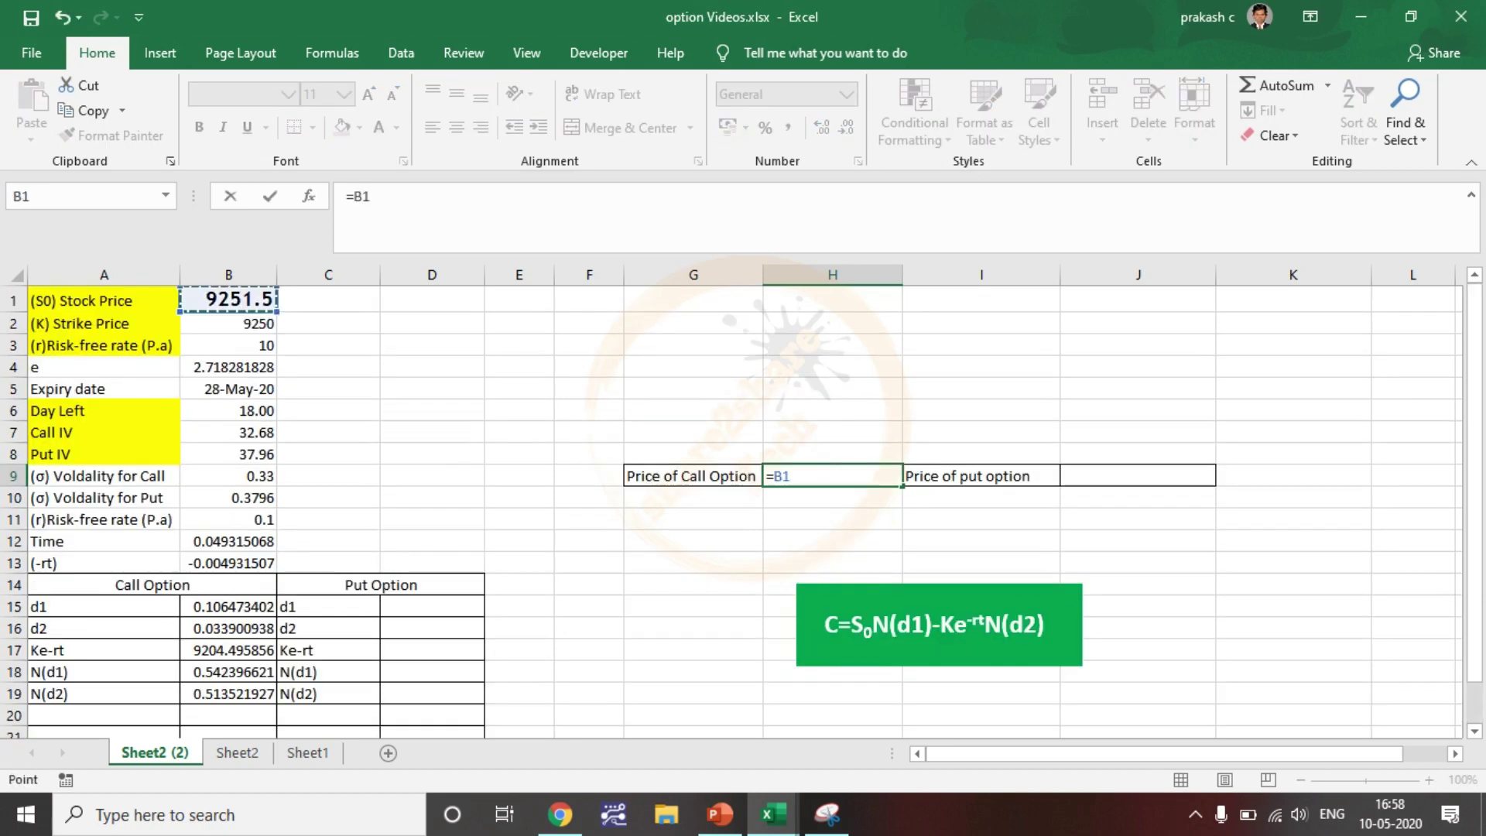
key("F2")
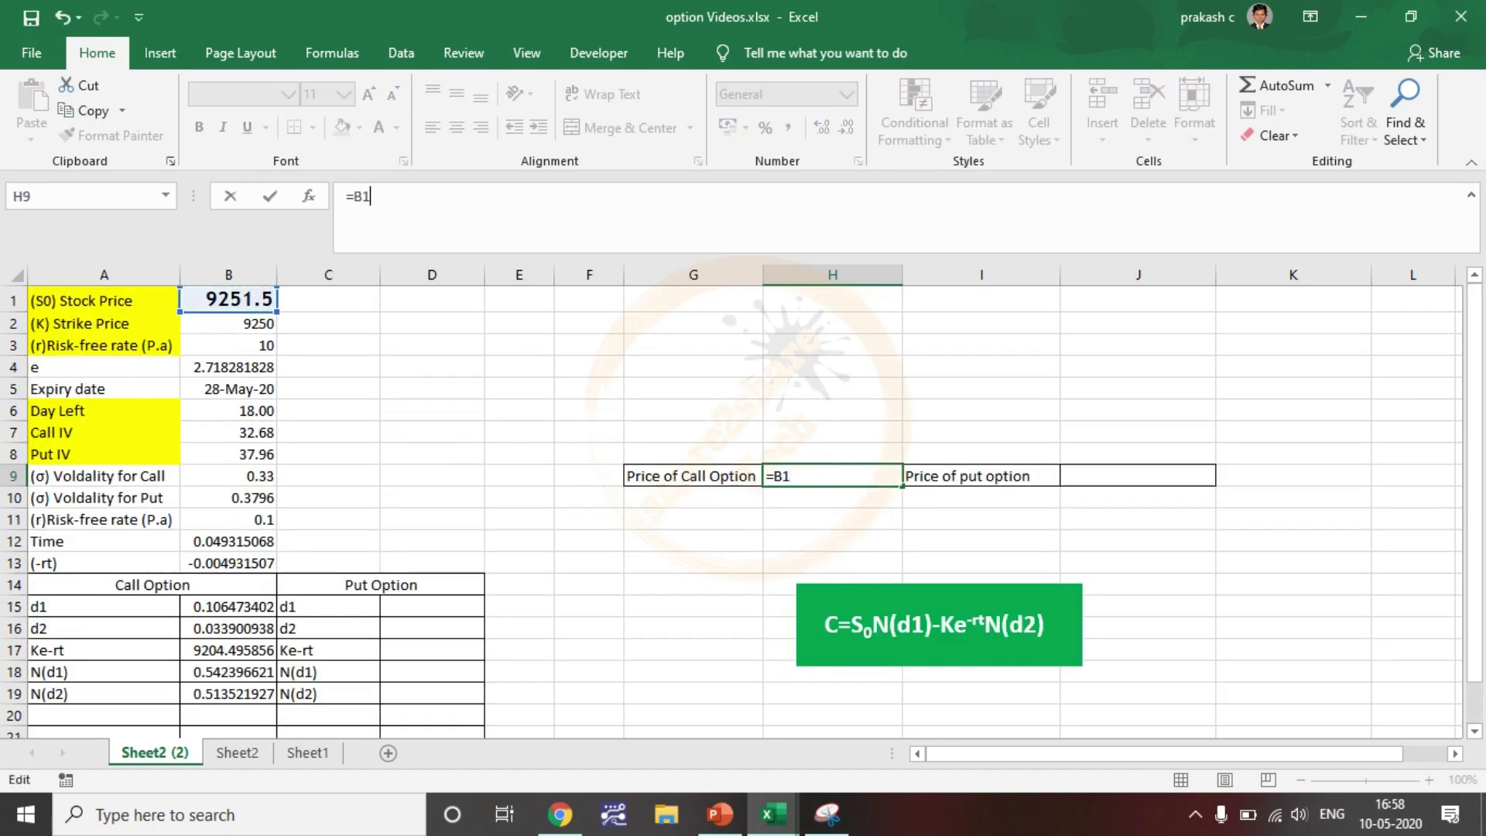
type("*")
left_click(228, 672)
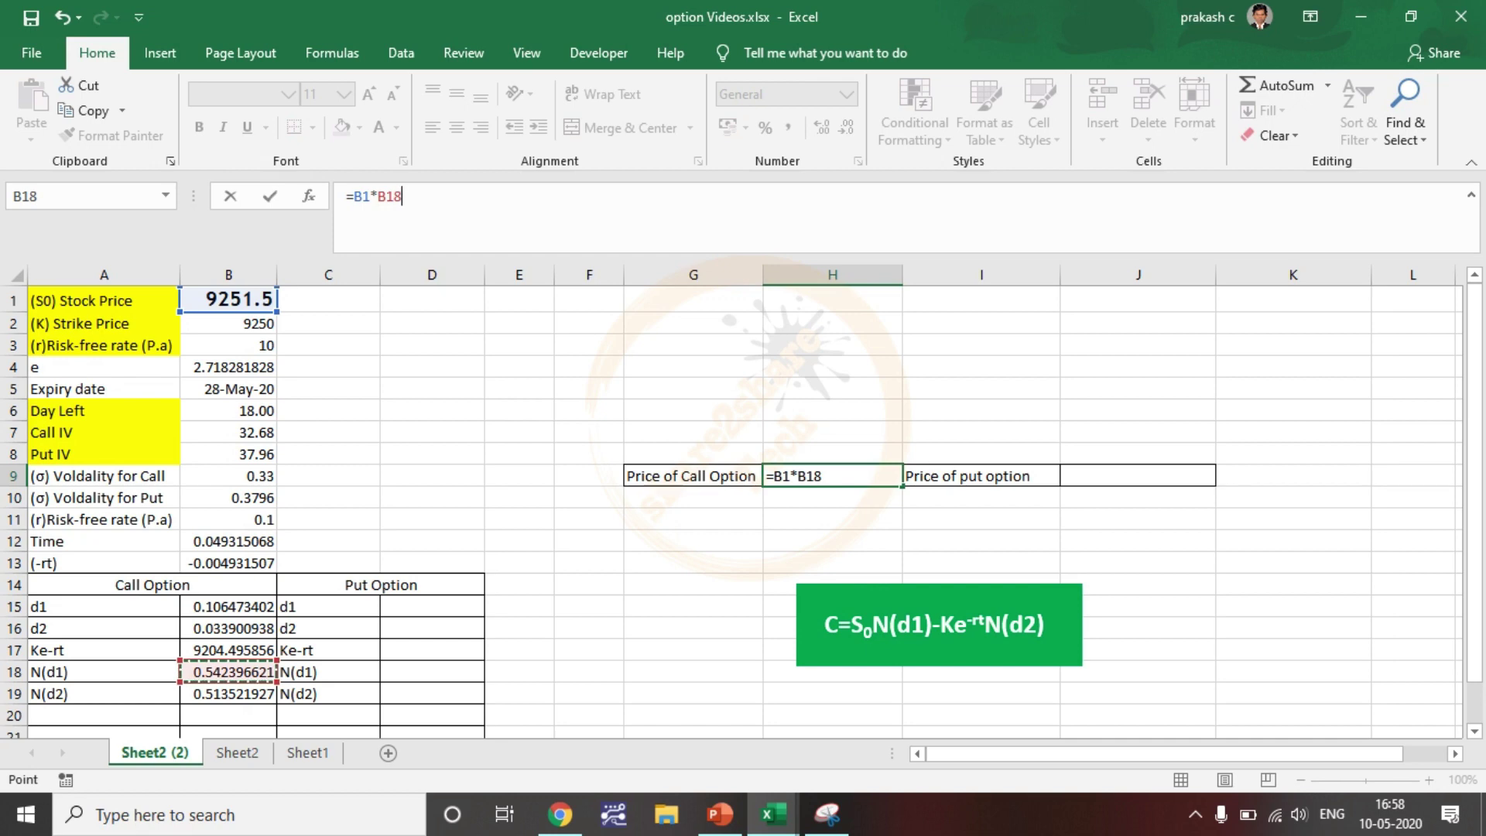
type(")")
left_click(361, 196)
type("(")
key("End")
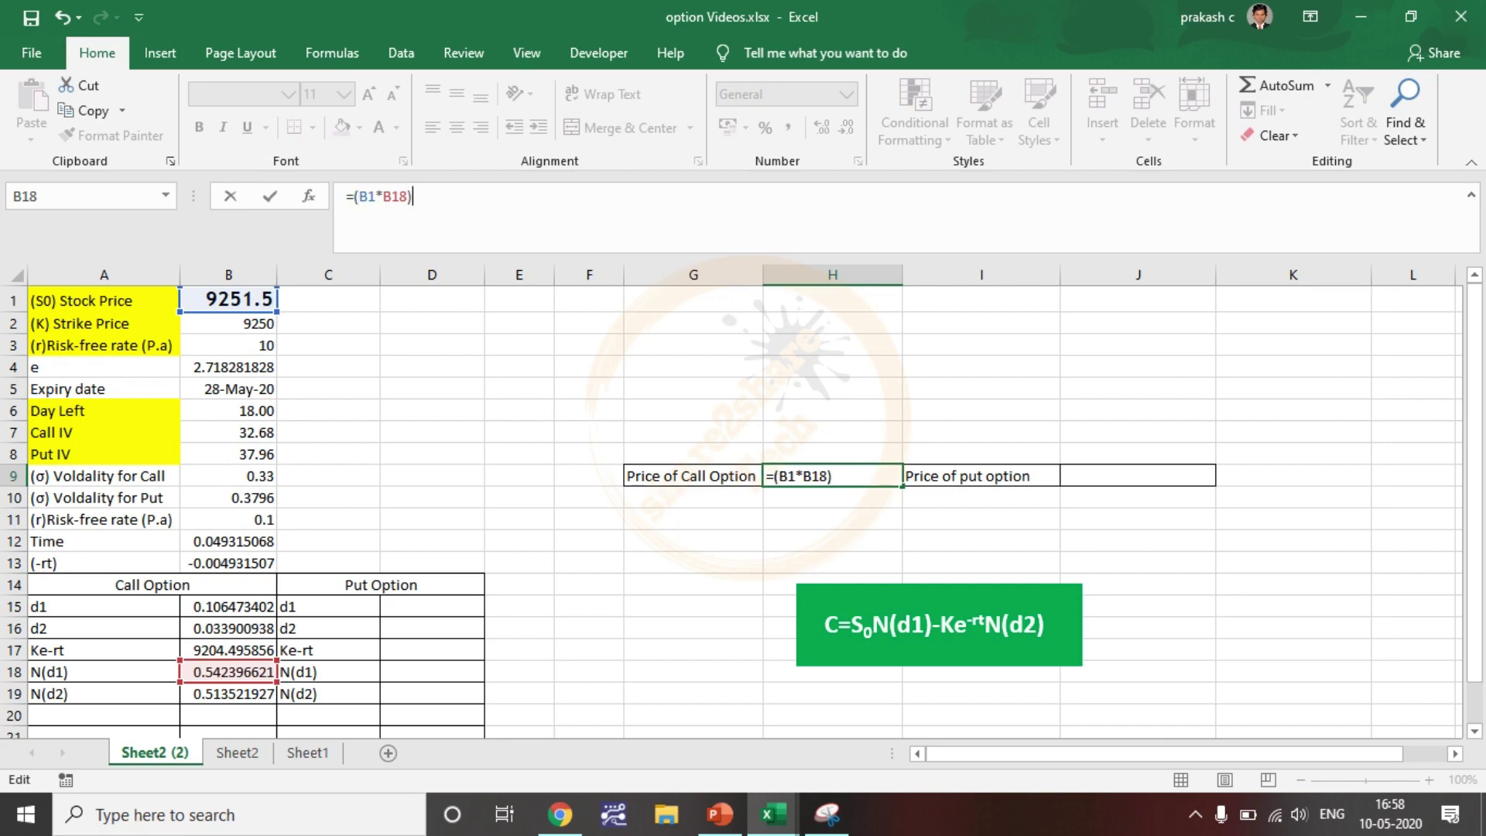
Step: Subtract the call's Ke-rt times N(d2) in H9, completing the formula as =(B1*B18)-(B17*B19)
type("-")
left_click(229, 650)
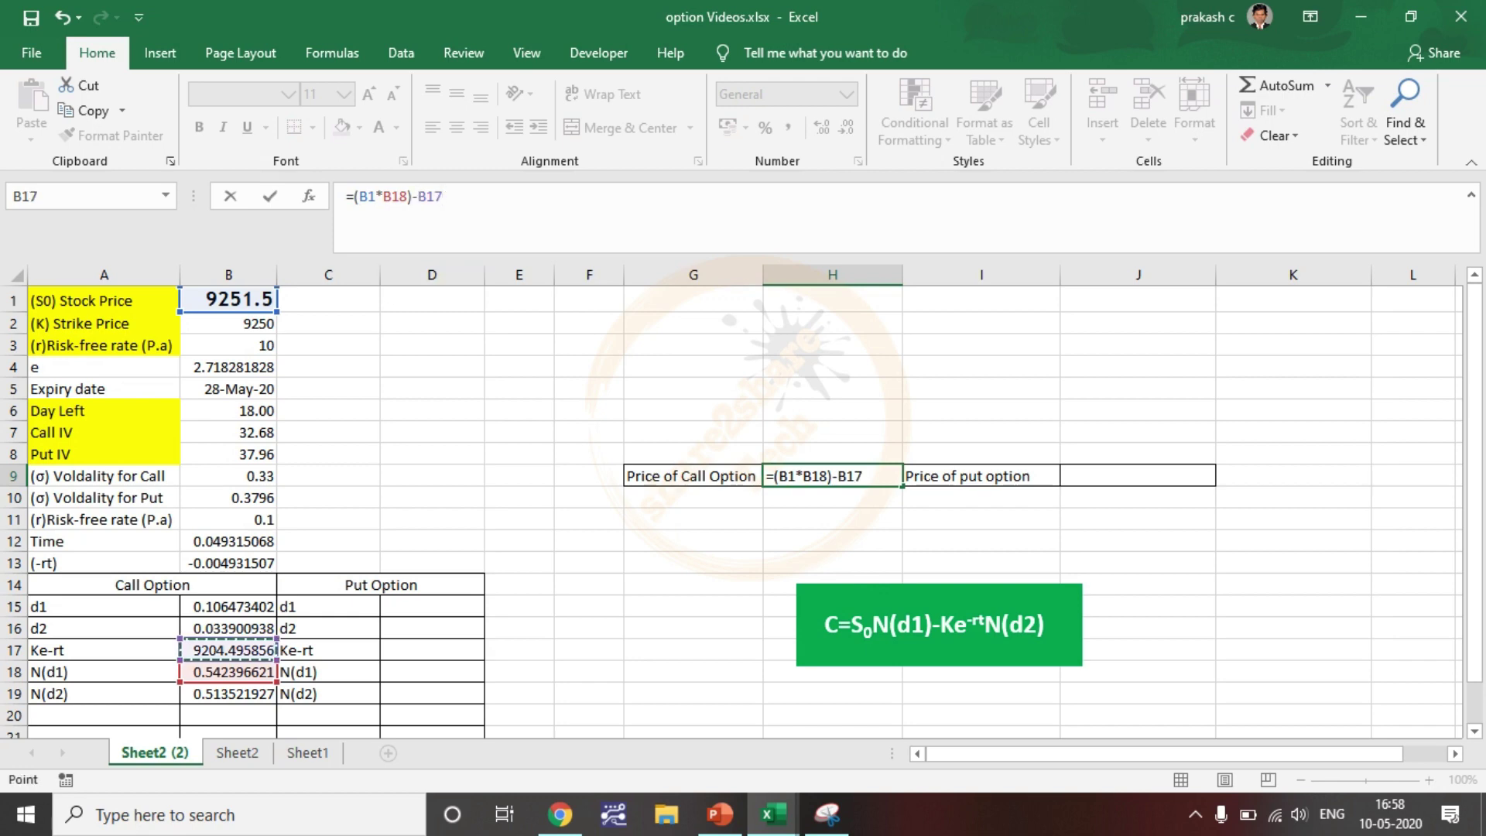
type("*")
left_click(228, 694)
left_click(474, 197)
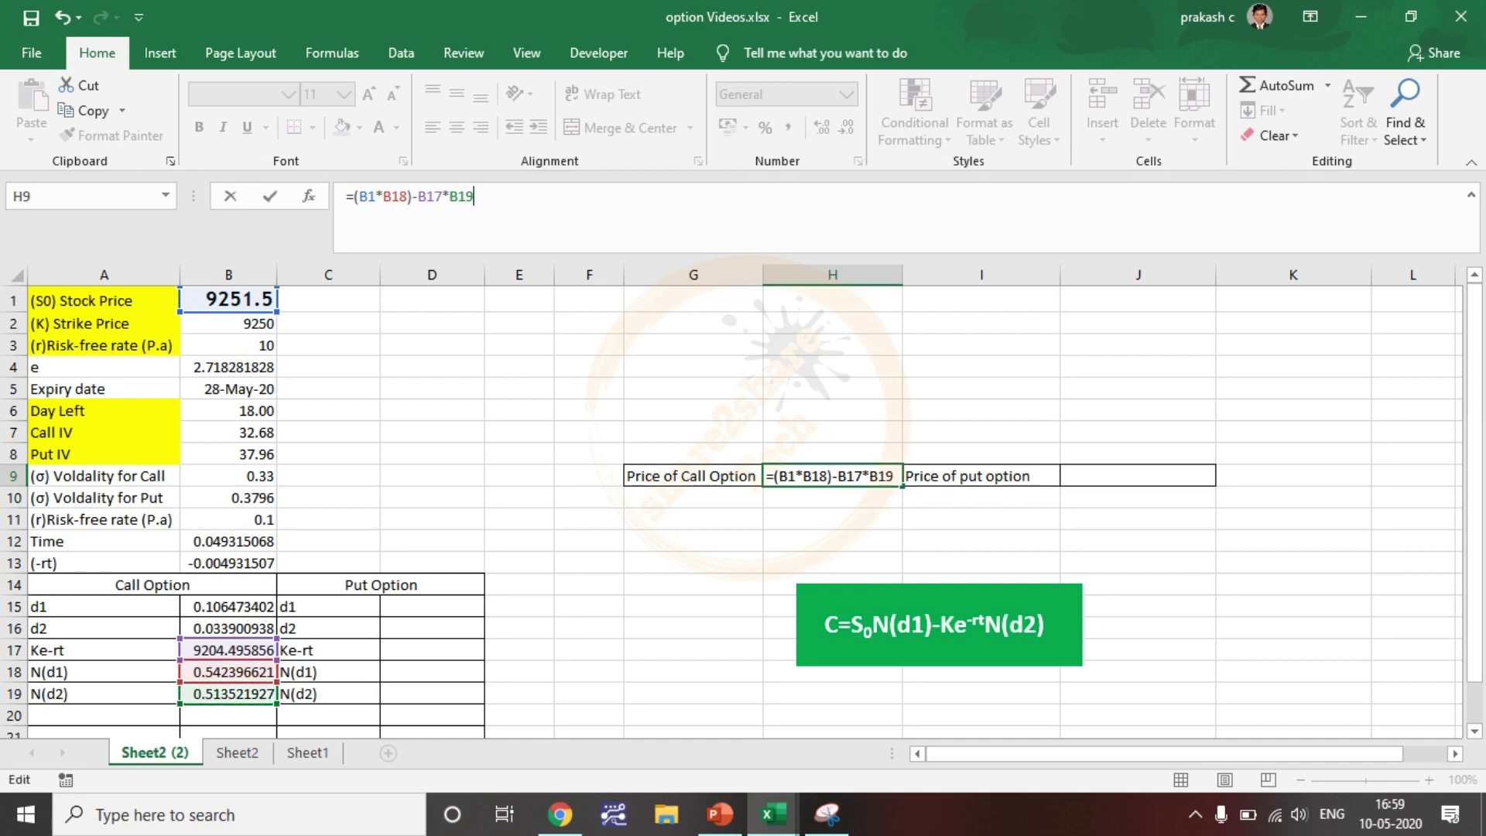
type(")-(")
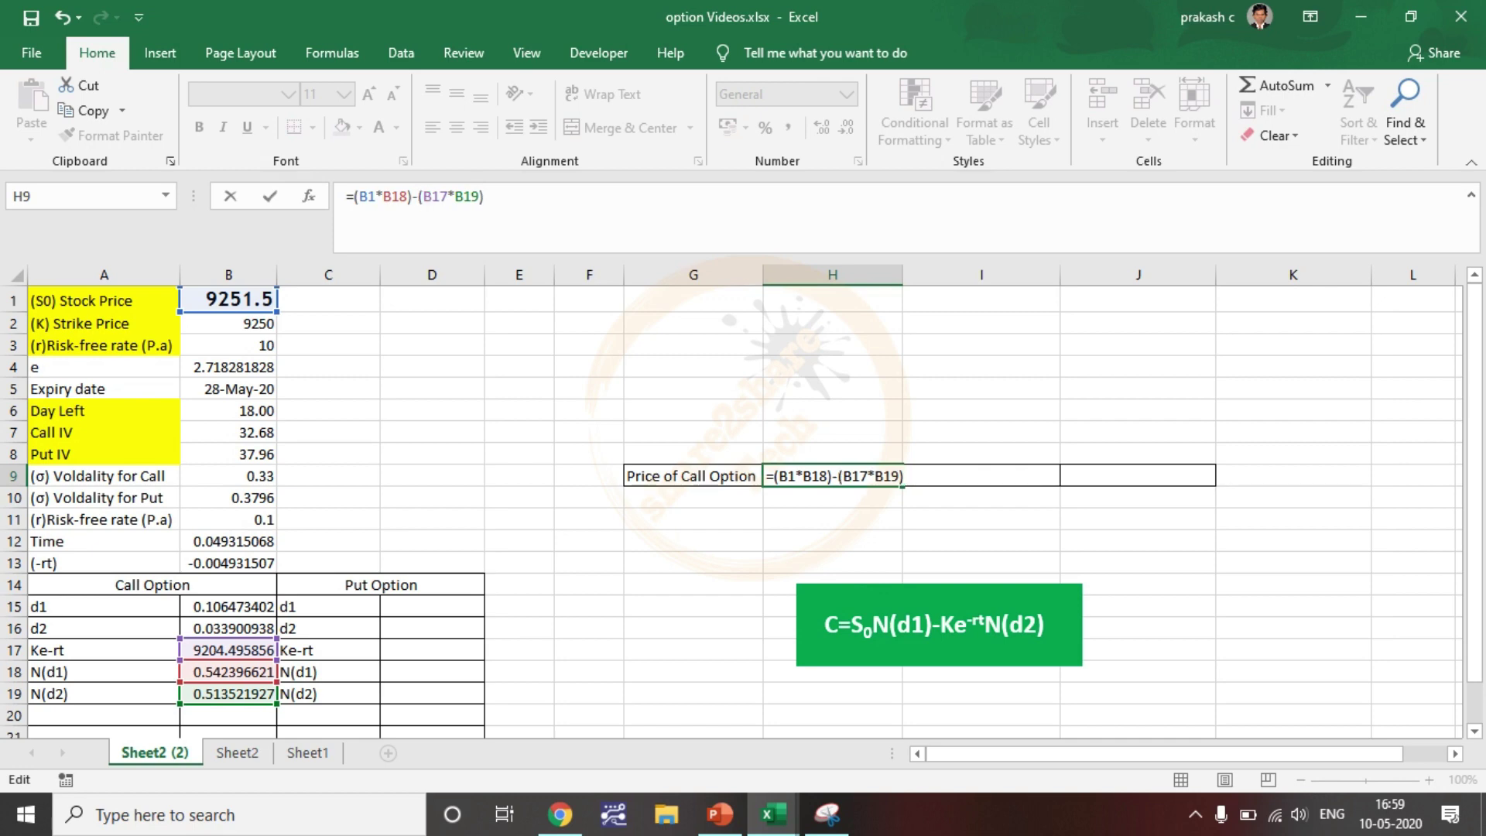
key("Return")
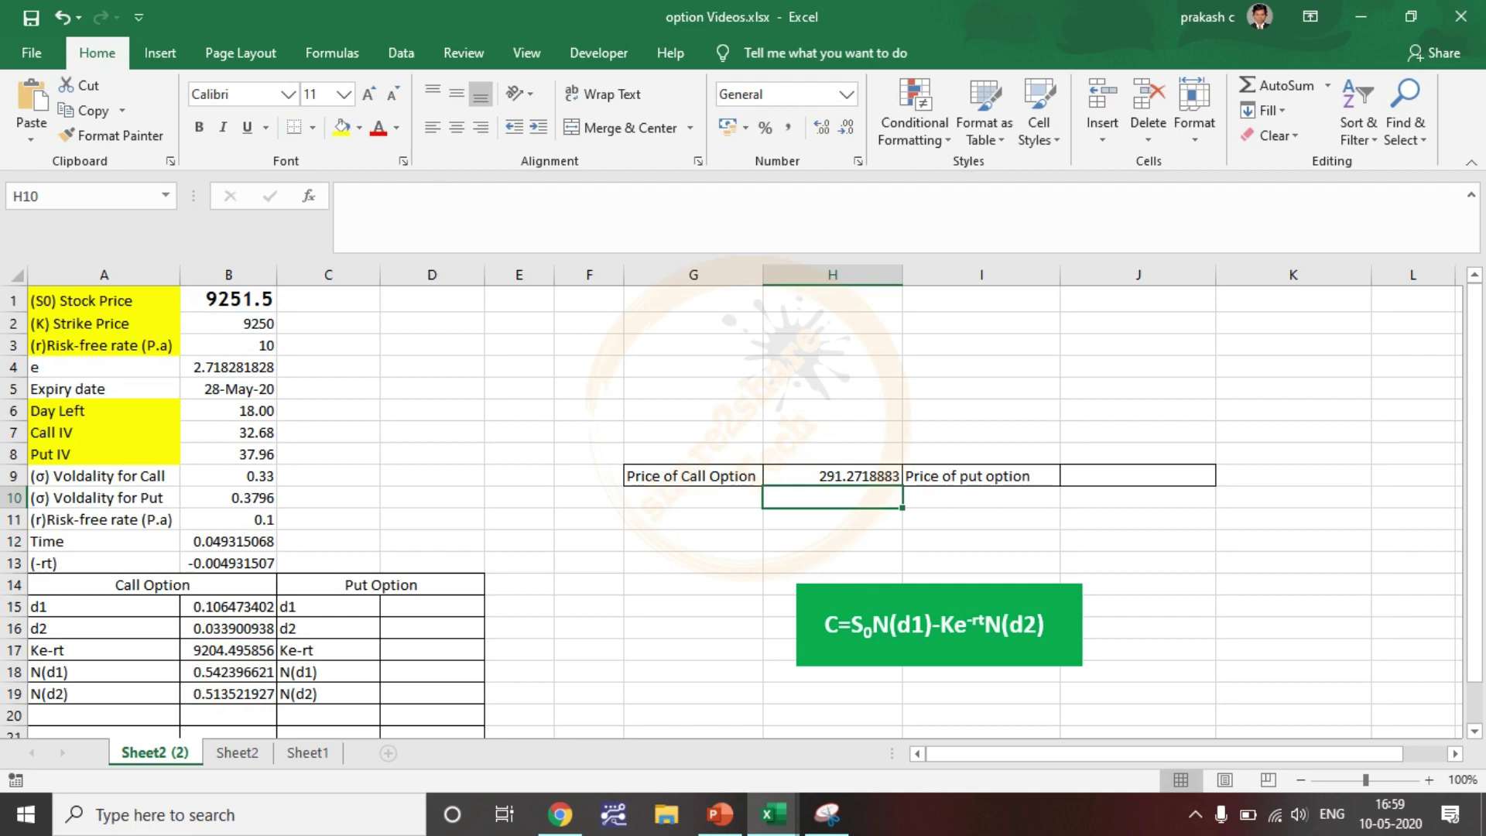
Step: Copy the d1 formula text from the call option's B15 into the put option's d1 cell D15
left_click(833, 477)
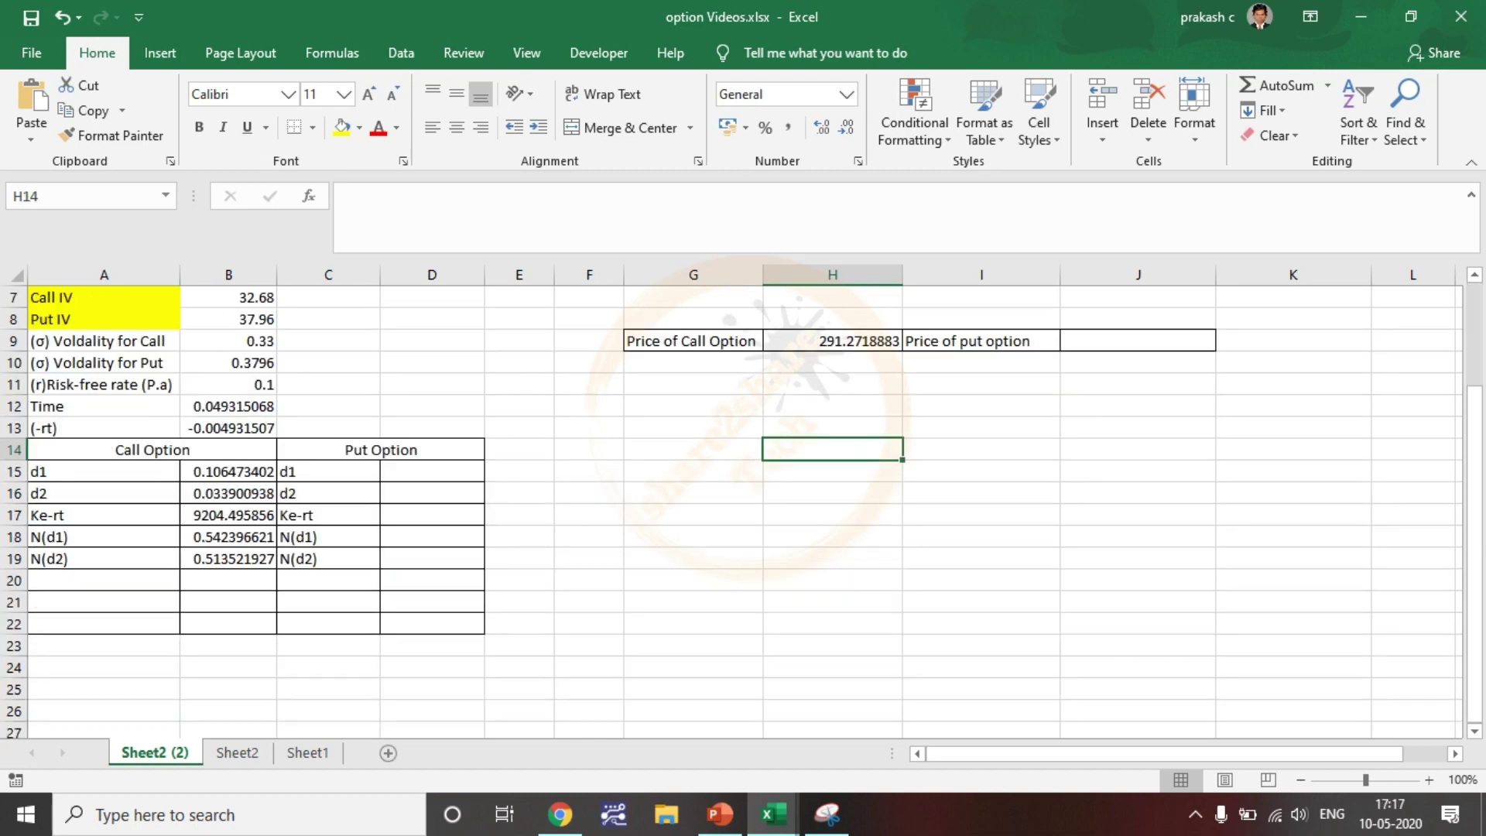
left_click(229, 472)
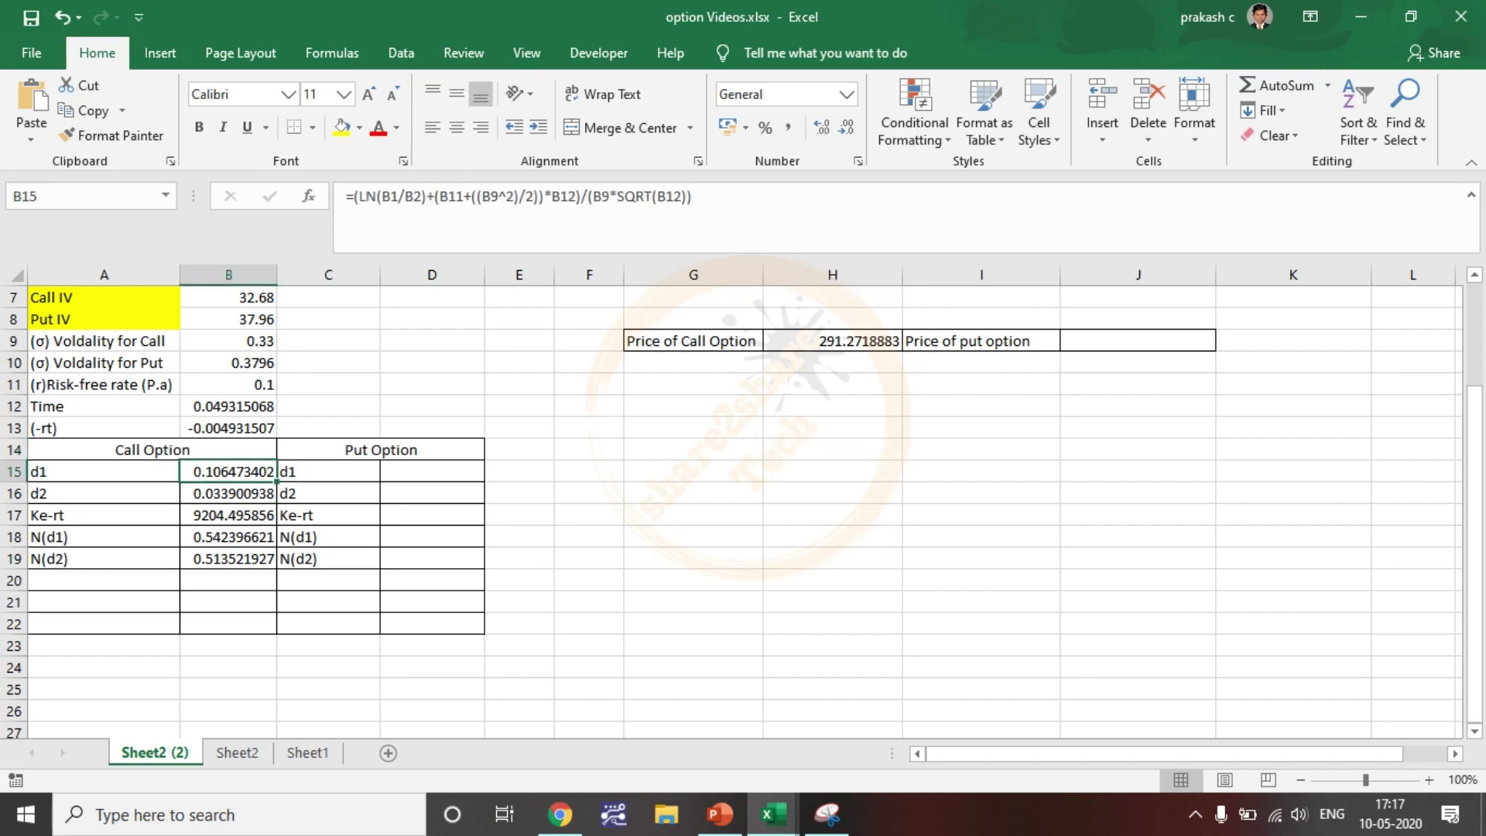
left_click_drag(695, 197, 345, 198)
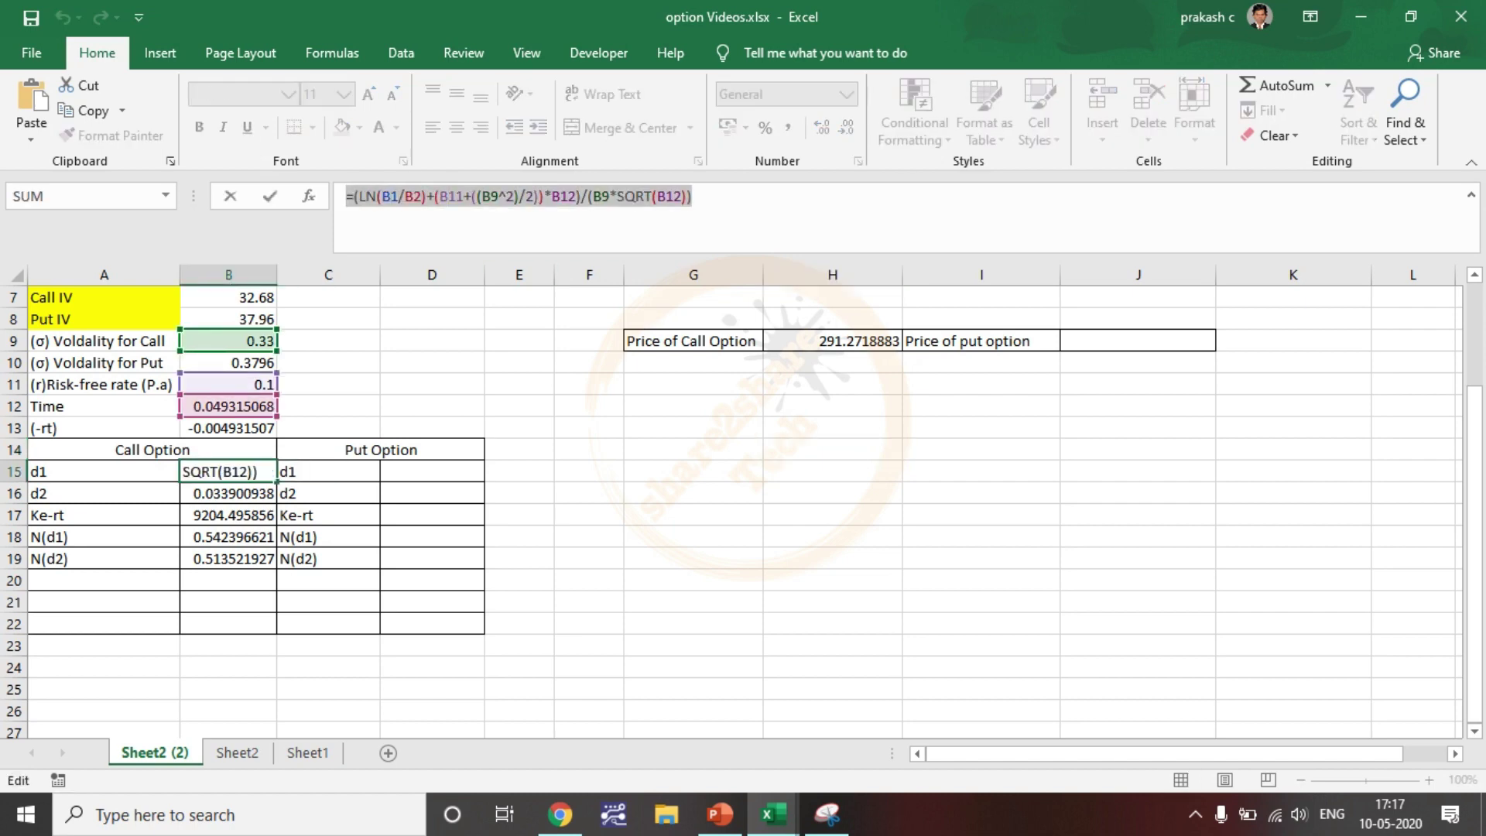
key("ctrl+c")
key("Escape")
double_click(432, 472)
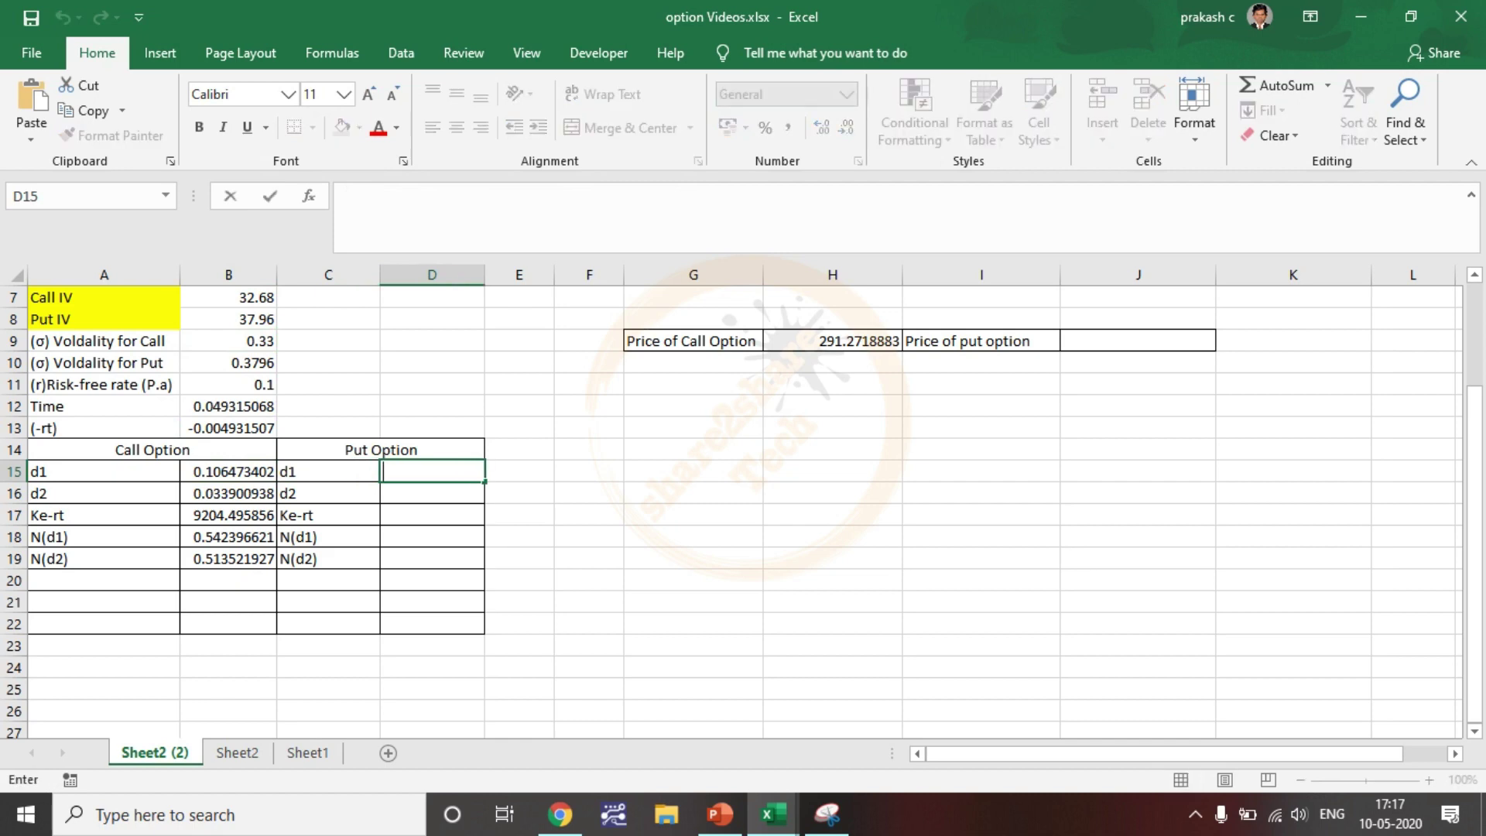
key("ctrl+v")
key("Return")
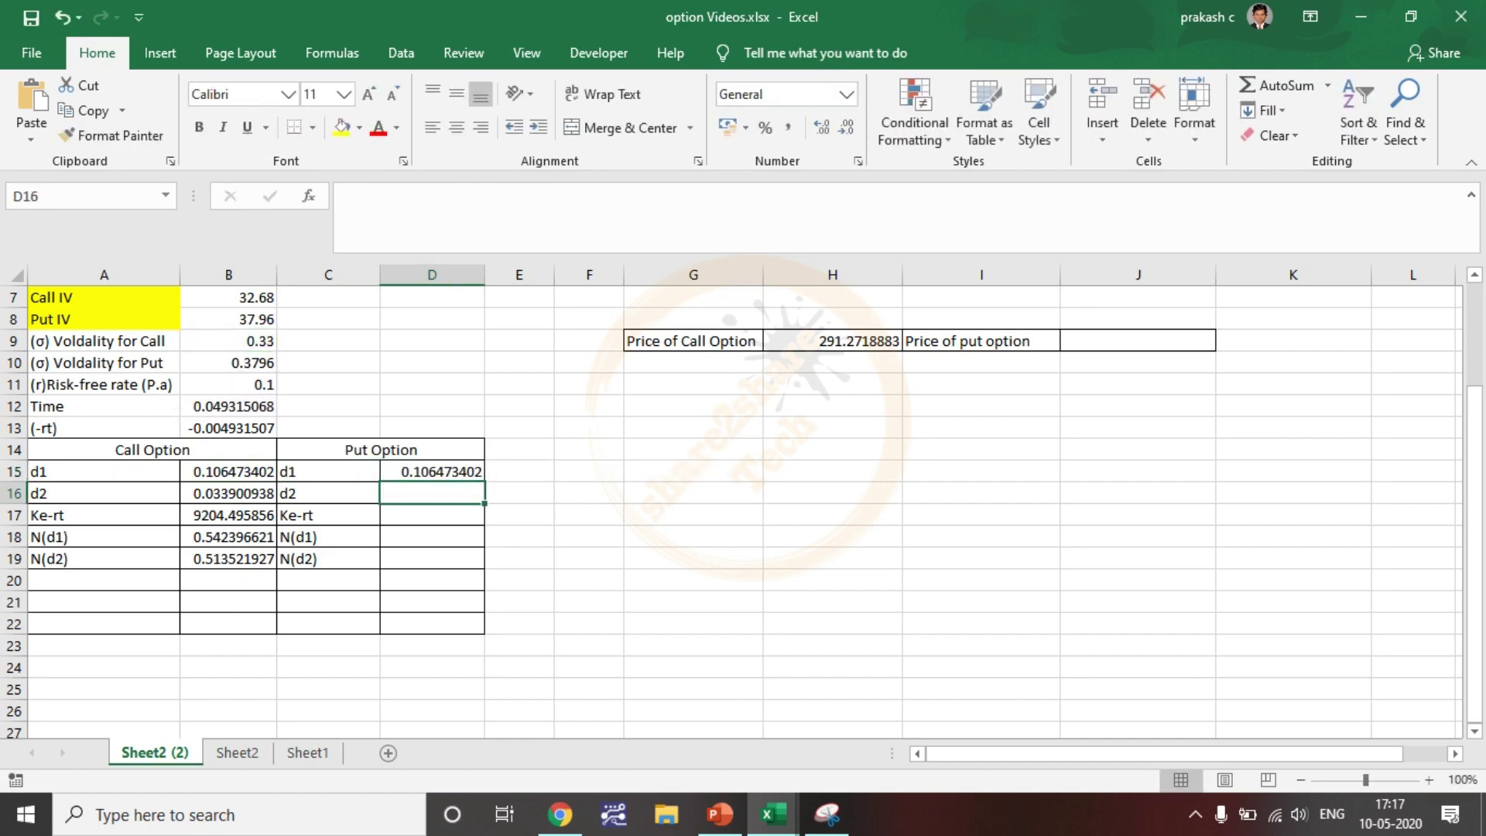
Step: Replace both B9 references in D15 with the put volatility B10, giving =(LN(B1/B2)+(B11+((B10^2)/2))*B12)/(B10*SQRT(B12))
double_click(415, 471)
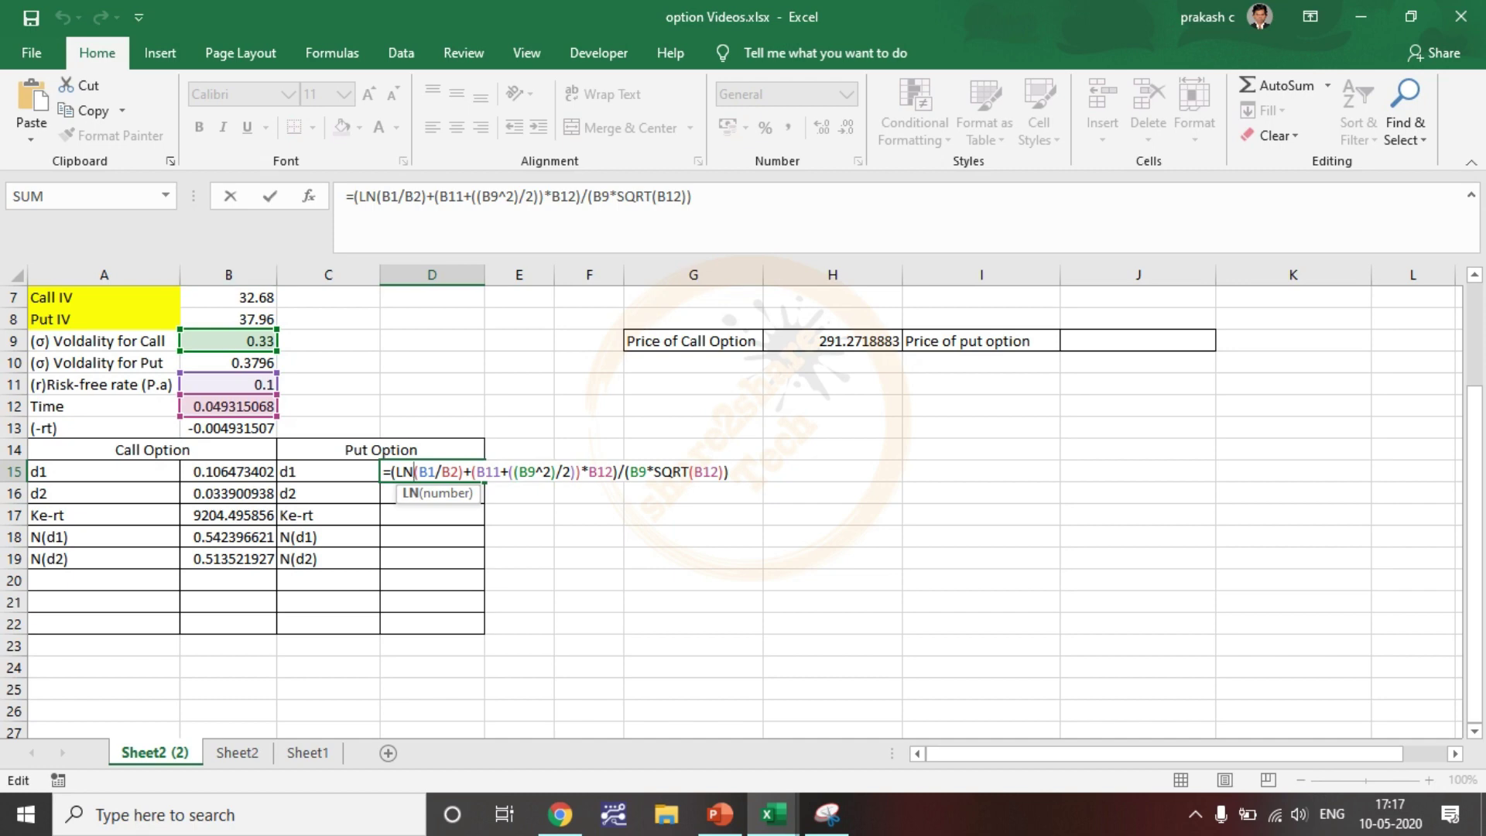
left_click(536, 472)
key("BackSpace")
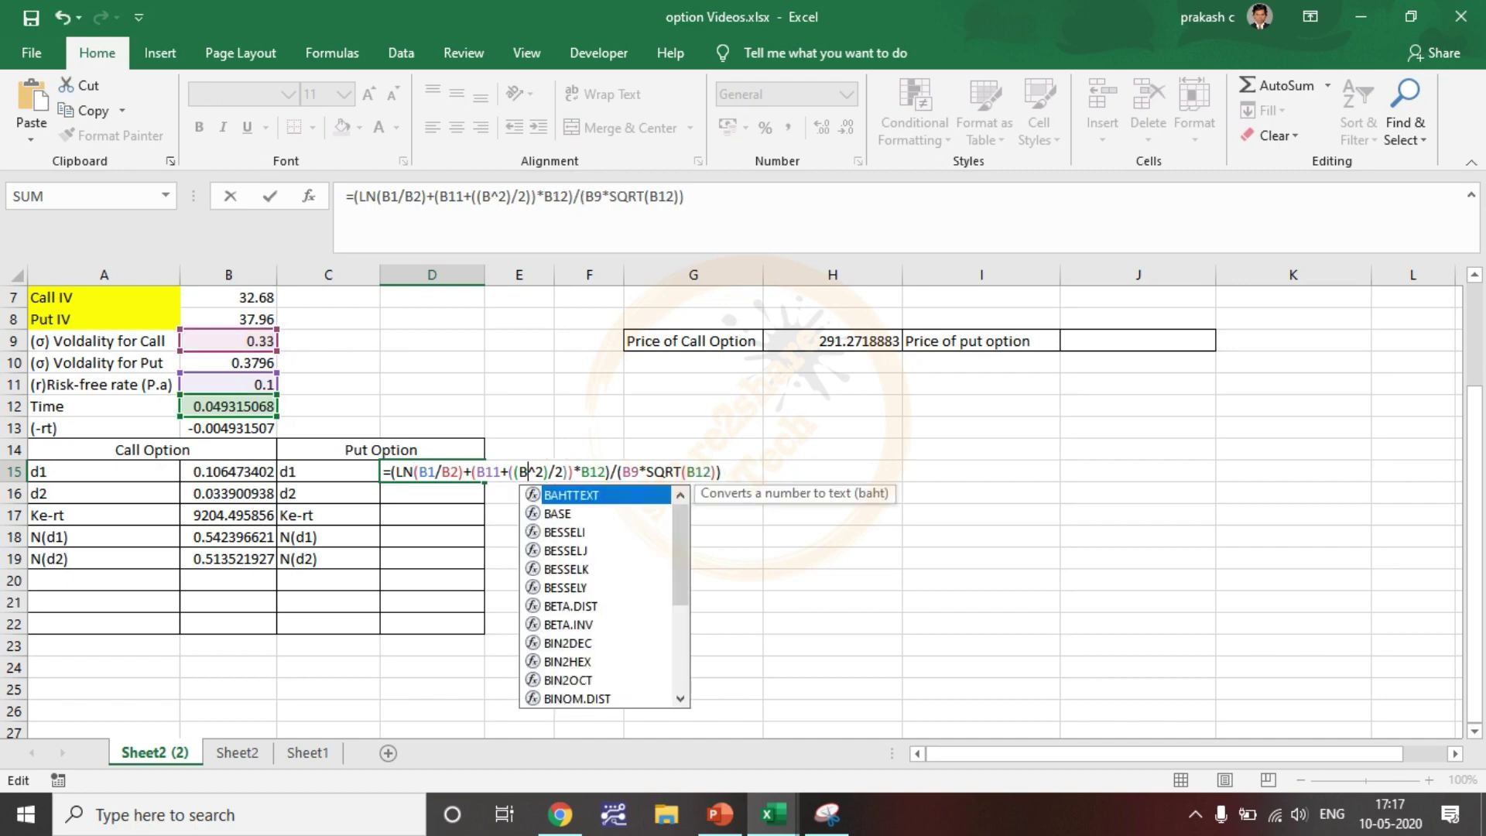
type("10")
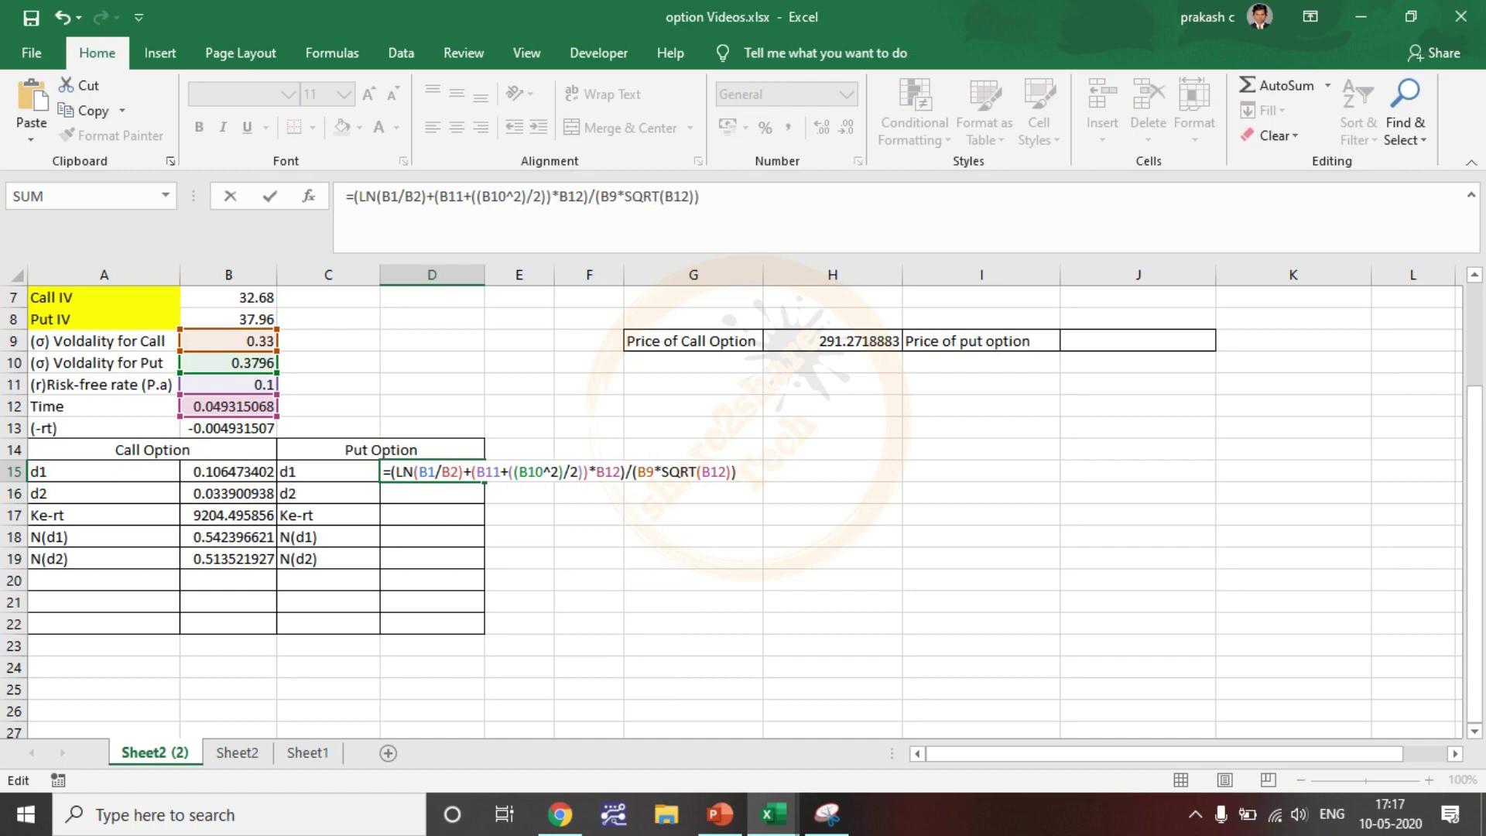
key("BackSpace")
type("10")
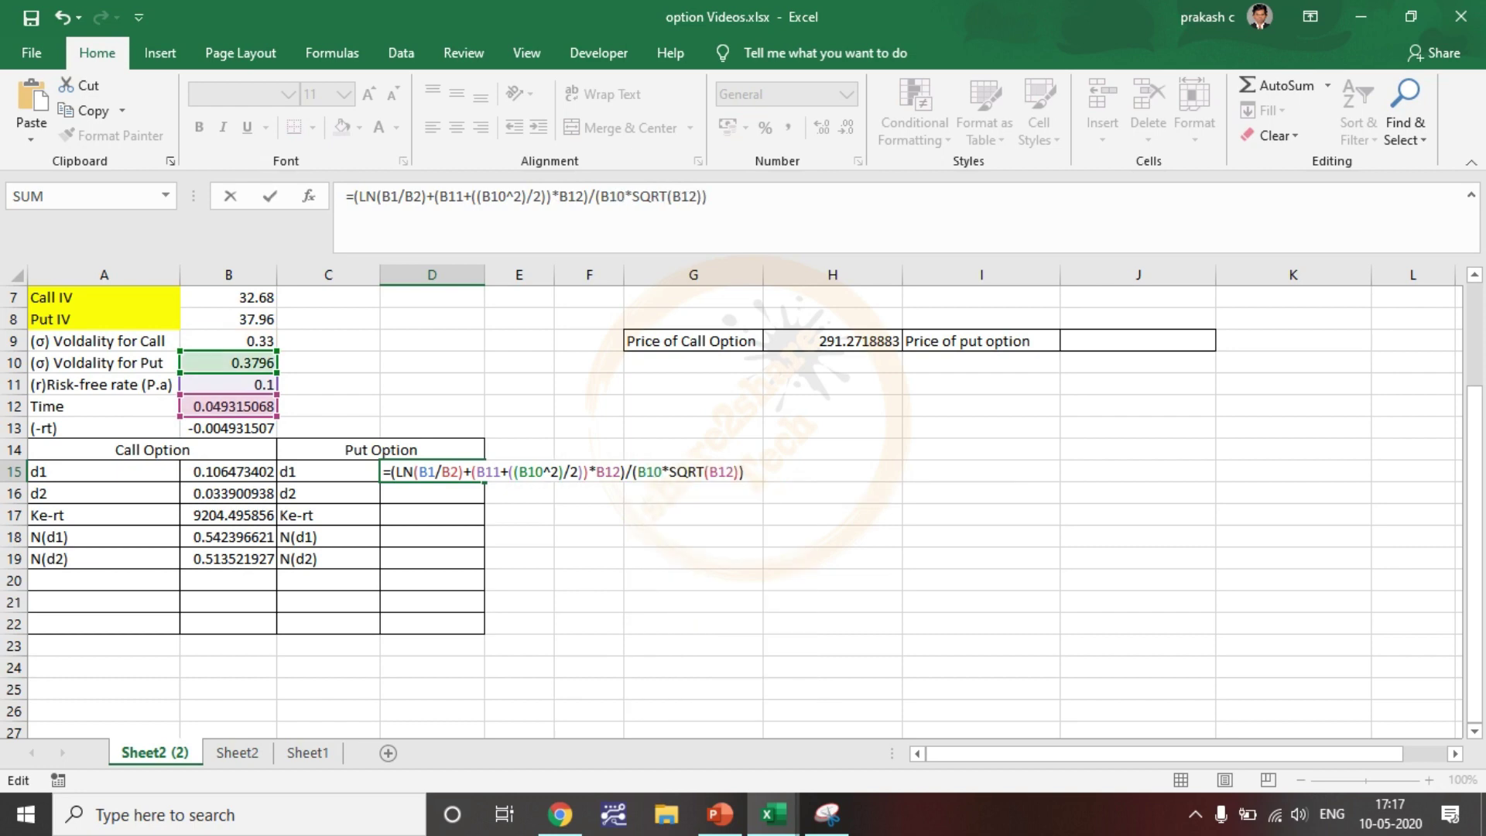
key("Return")
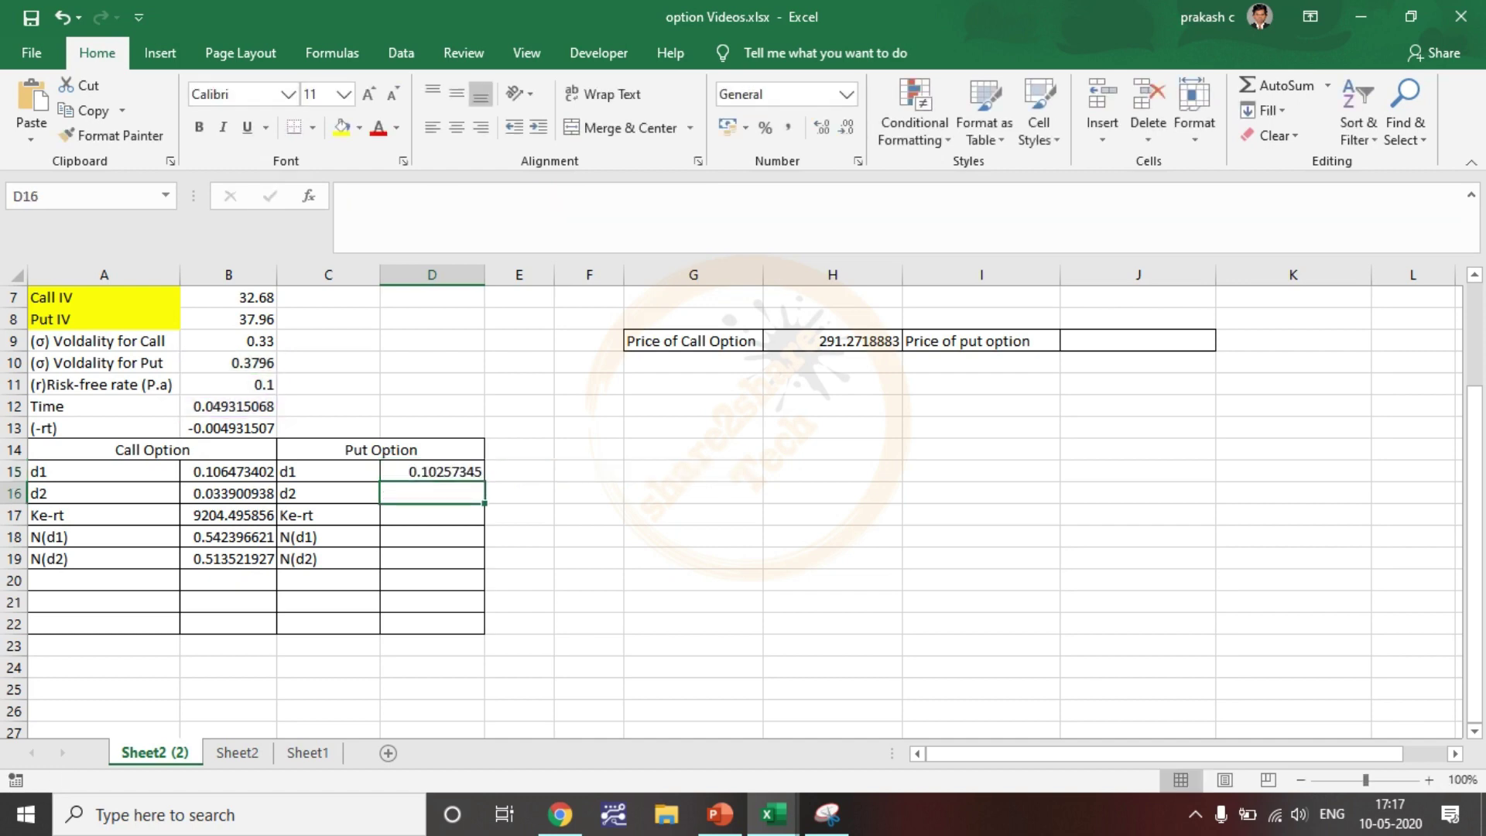
Step: Copy the d2 formula text from the call option's B16 into the put option's d2 cell D16
left_click(228, 494)
left_click(693, 536)
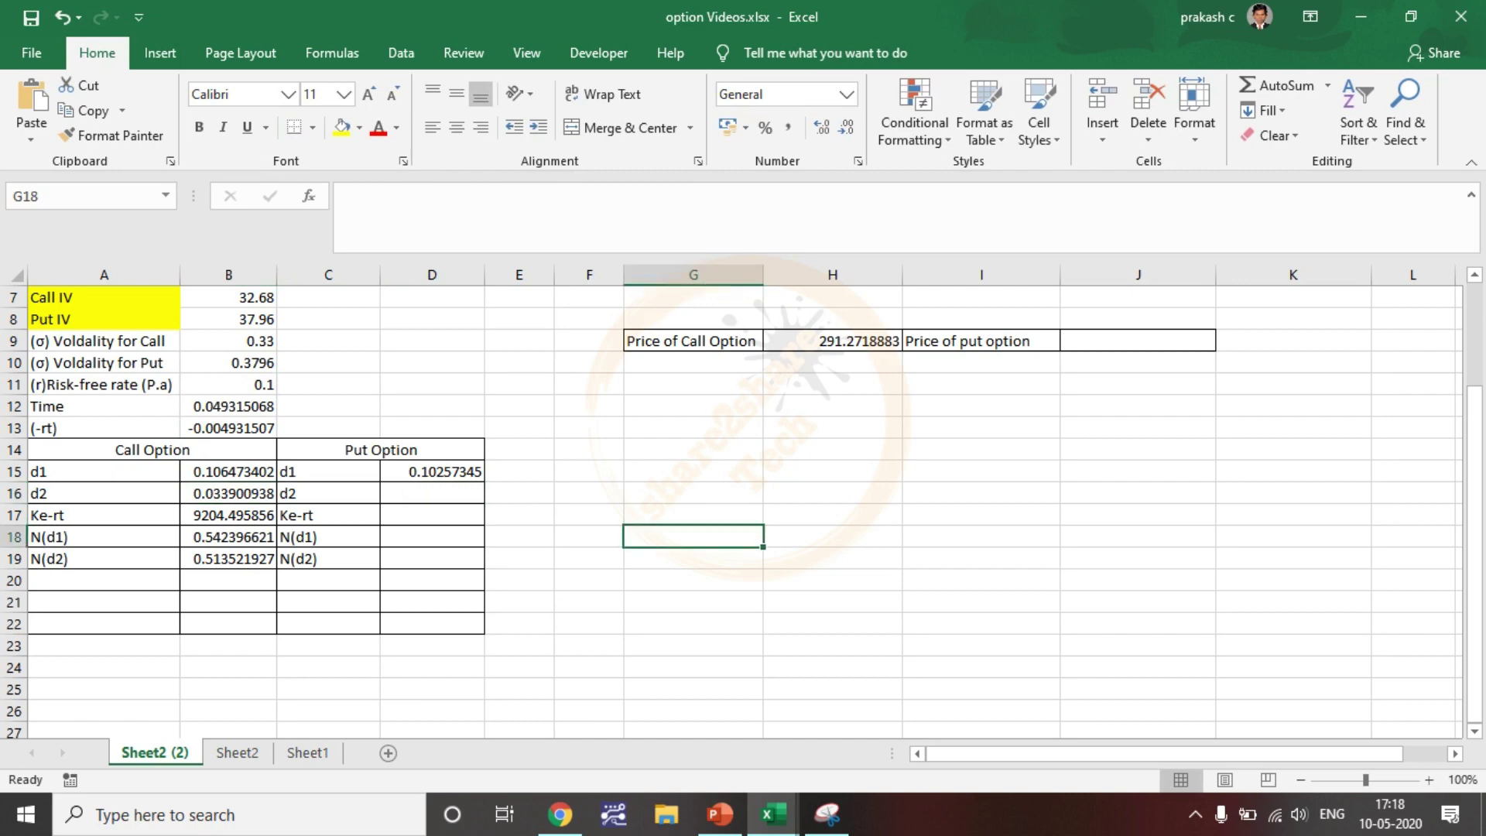
left_click(229, 494)
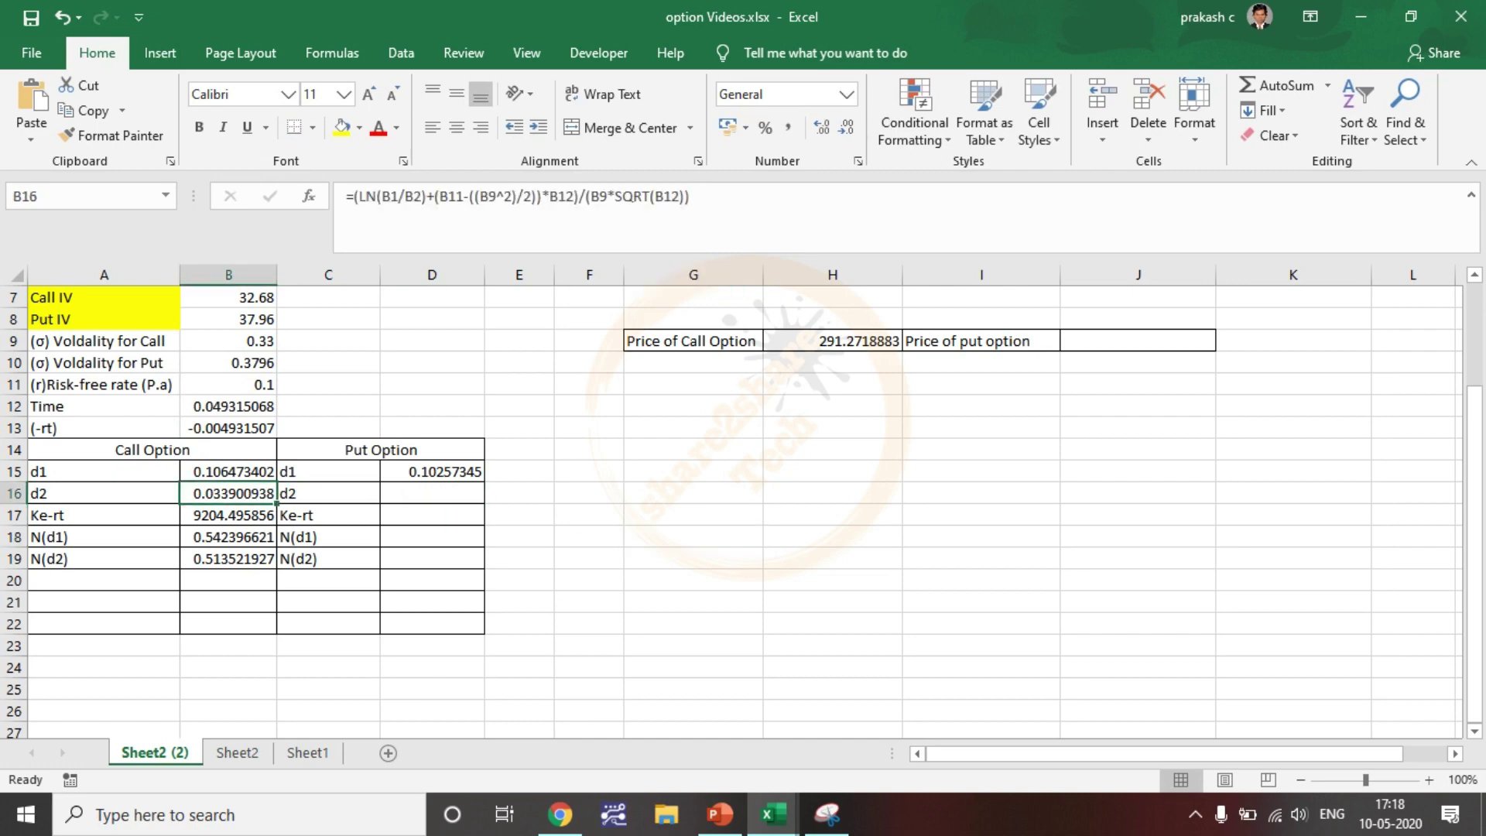
left_click_drag(692, 197, 345, 197)
key("ctrl+c")
key("Escape")
double_click(432, 493)
key("ctrl+v")
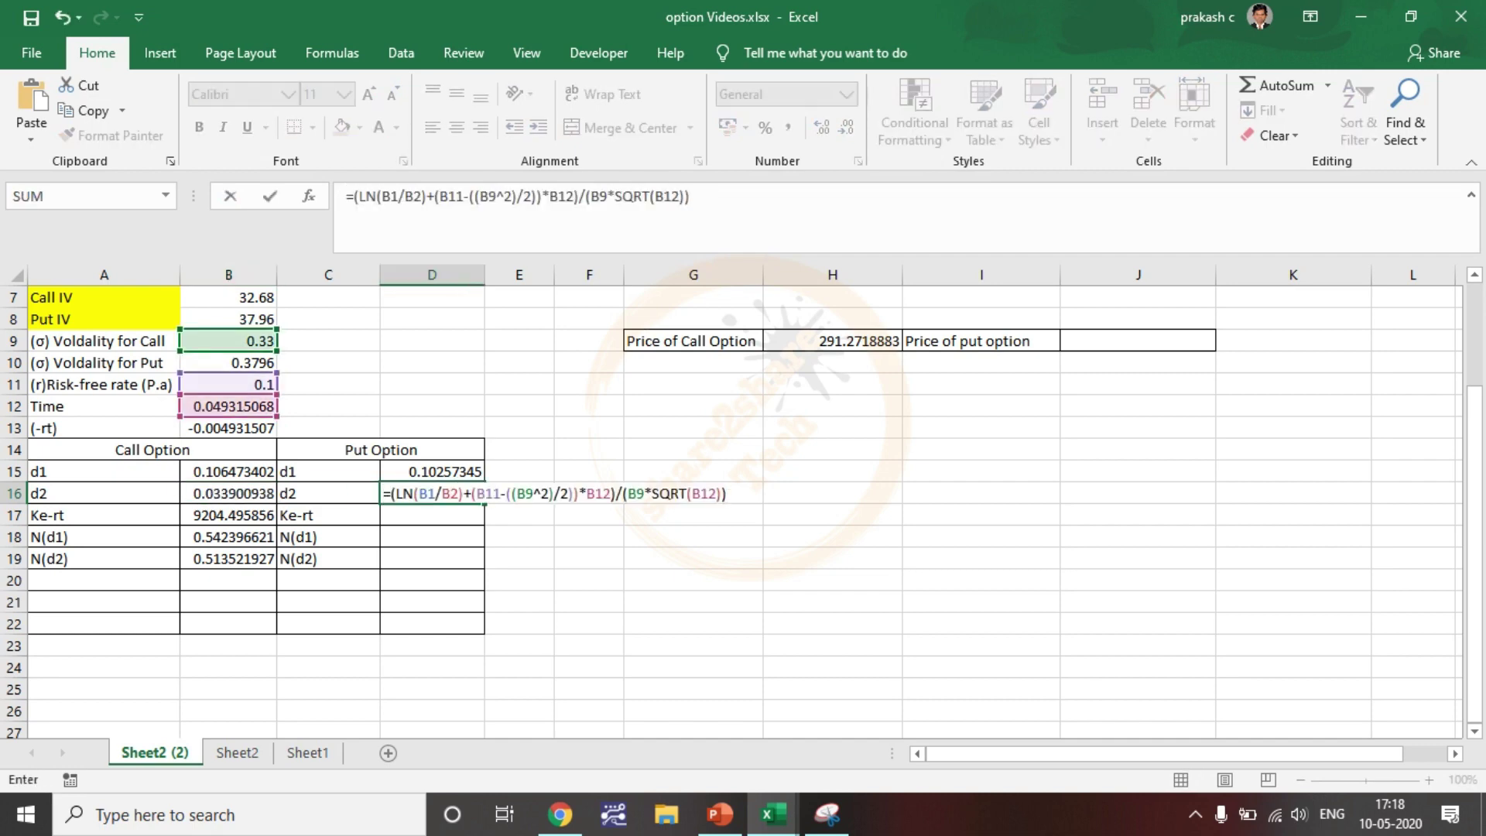
key("Return")
Step: Replace both B9 references in D16 with the put volatility B10, giving =(LN(B1/B2)+(B11-((B10^2)/2))*B12)/(B10*SQRT(B12))
key("Up")
double_click(419, 493)
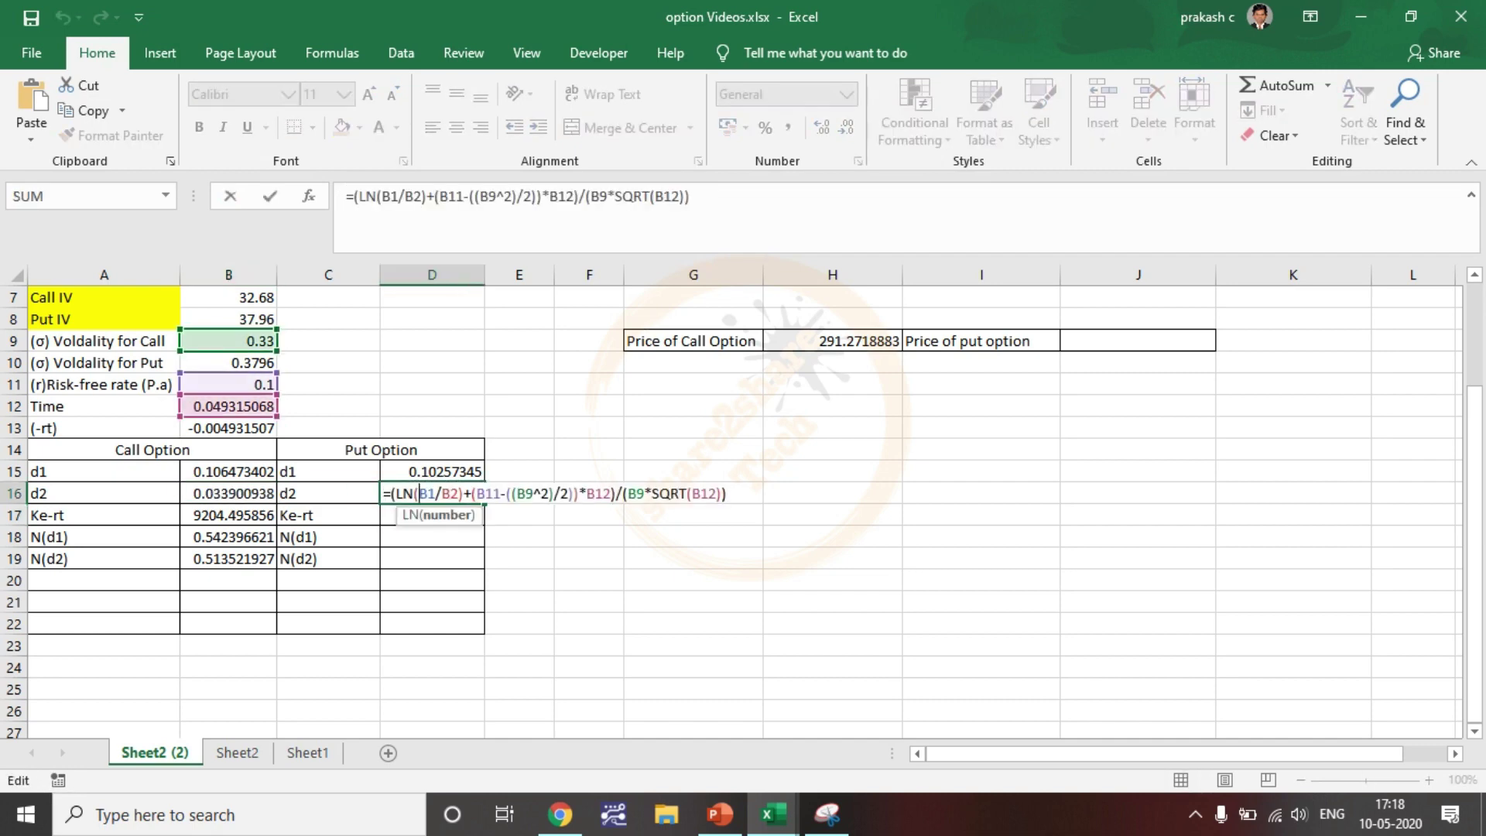
left_click(534, 494)
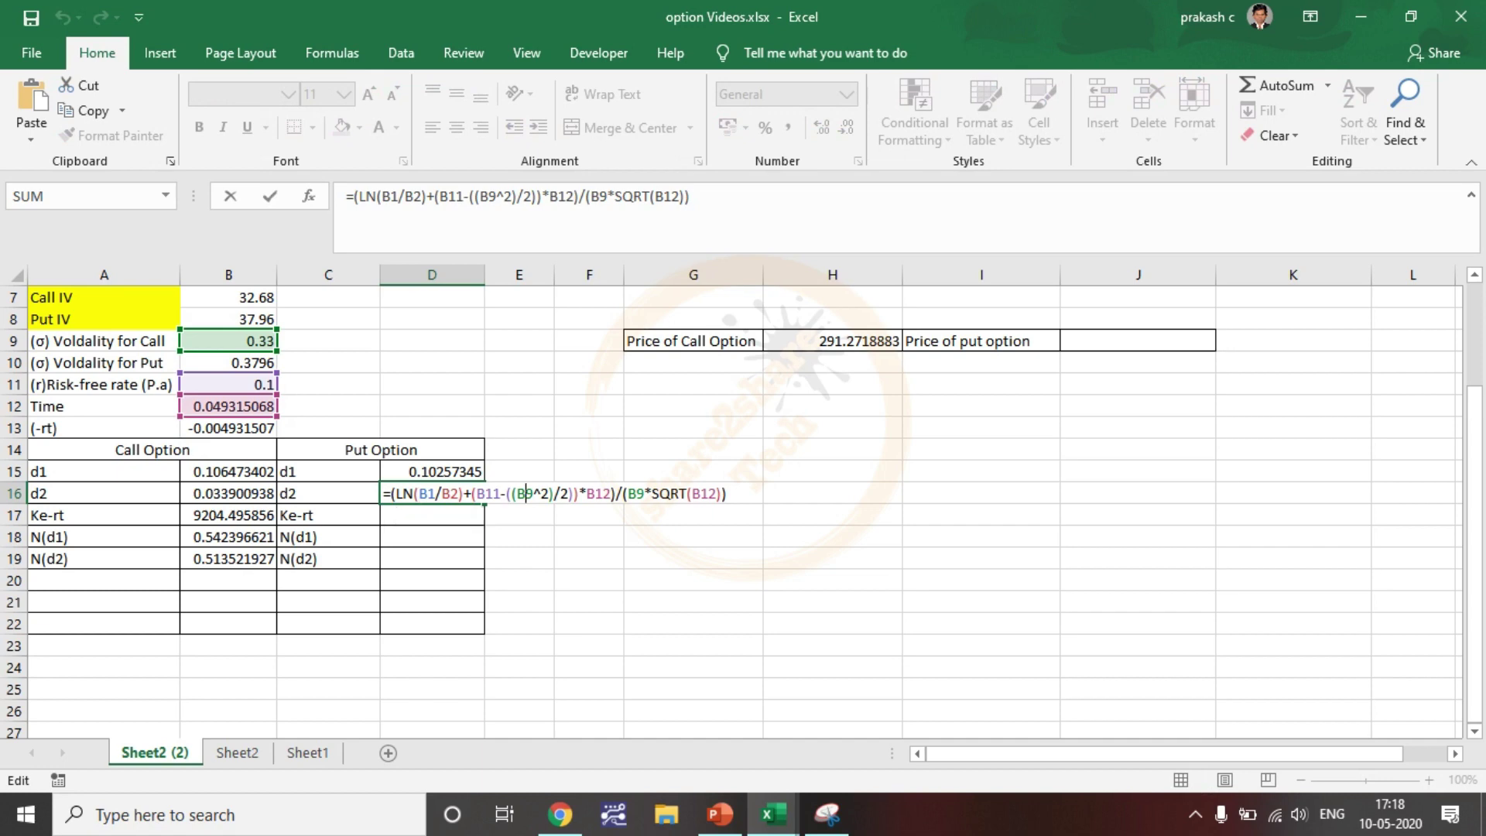
key("BackSpace")
type("10")
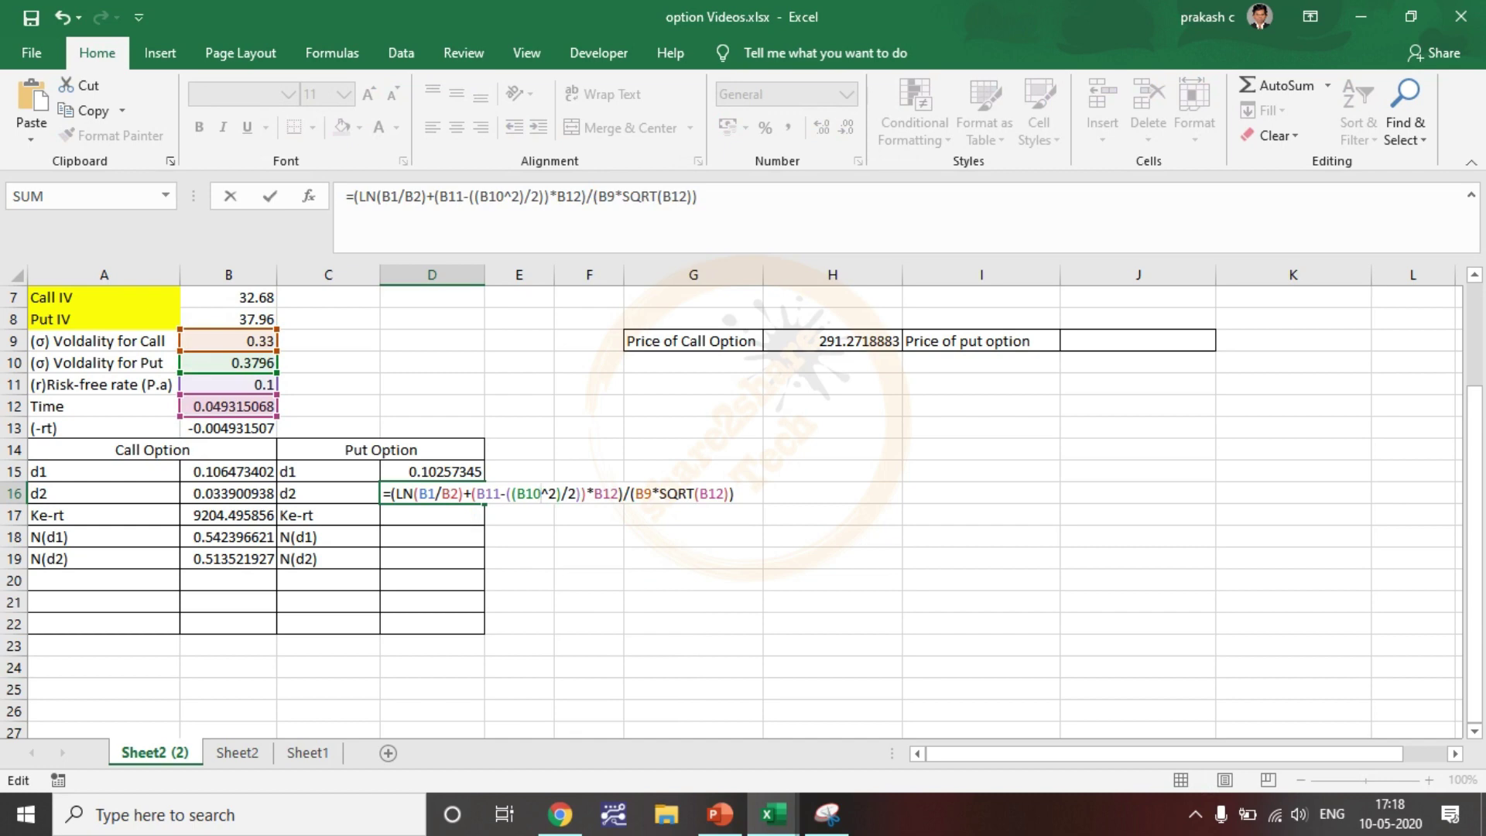
left_click(653, 494)
key("BackSpace")
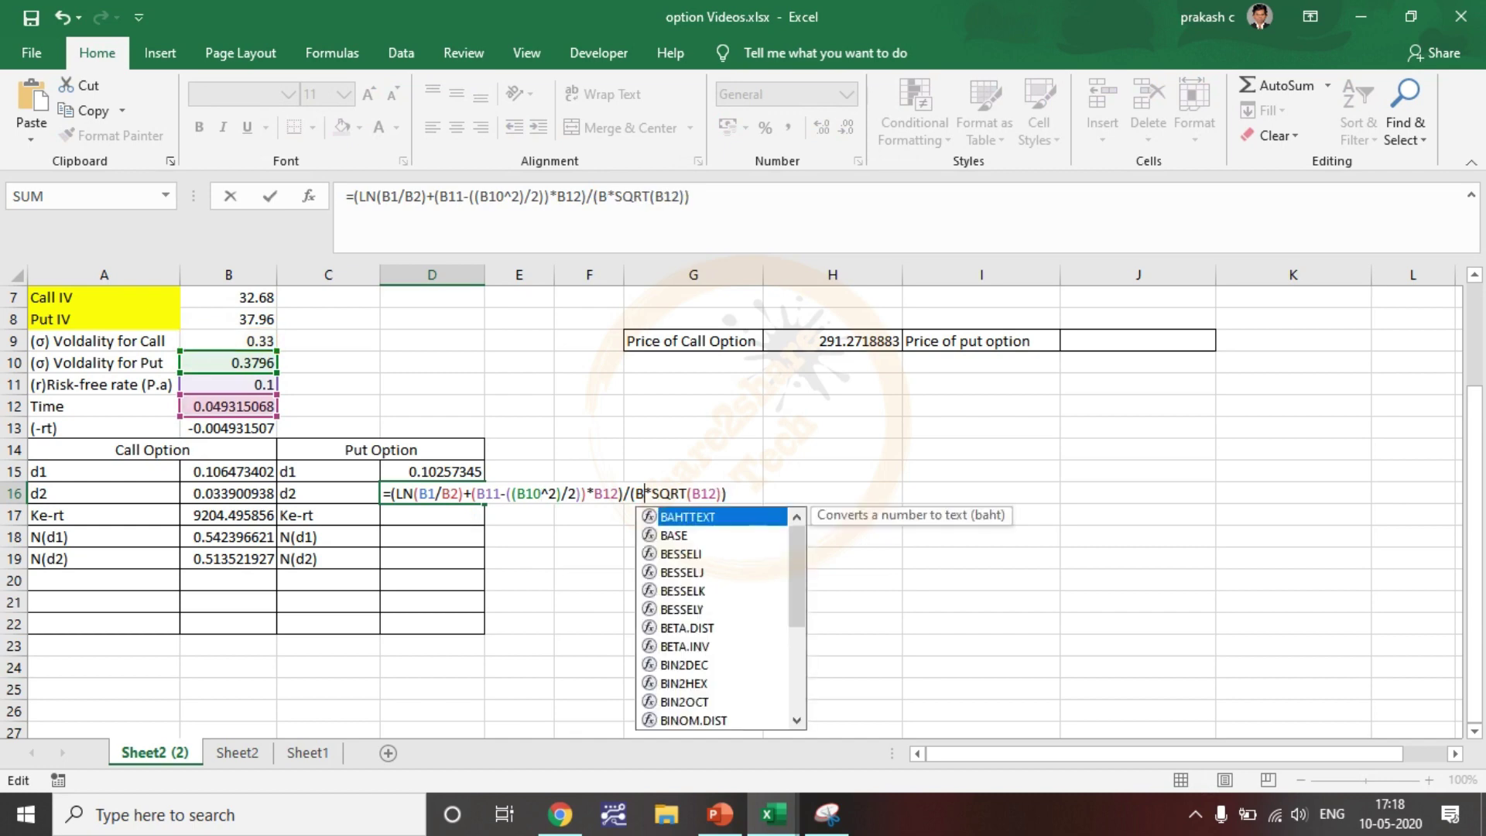
type("10")
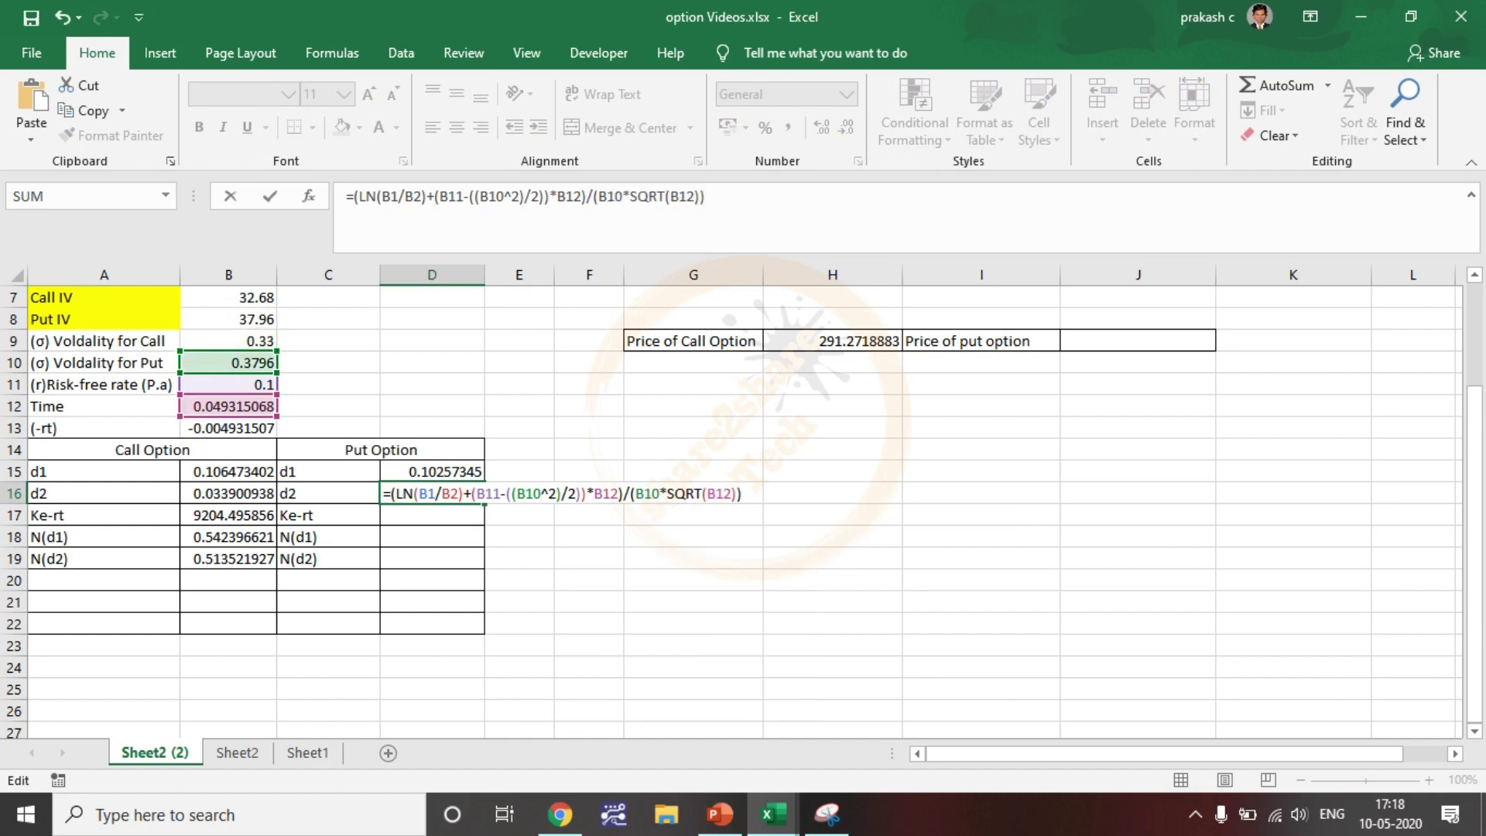
key("Return")
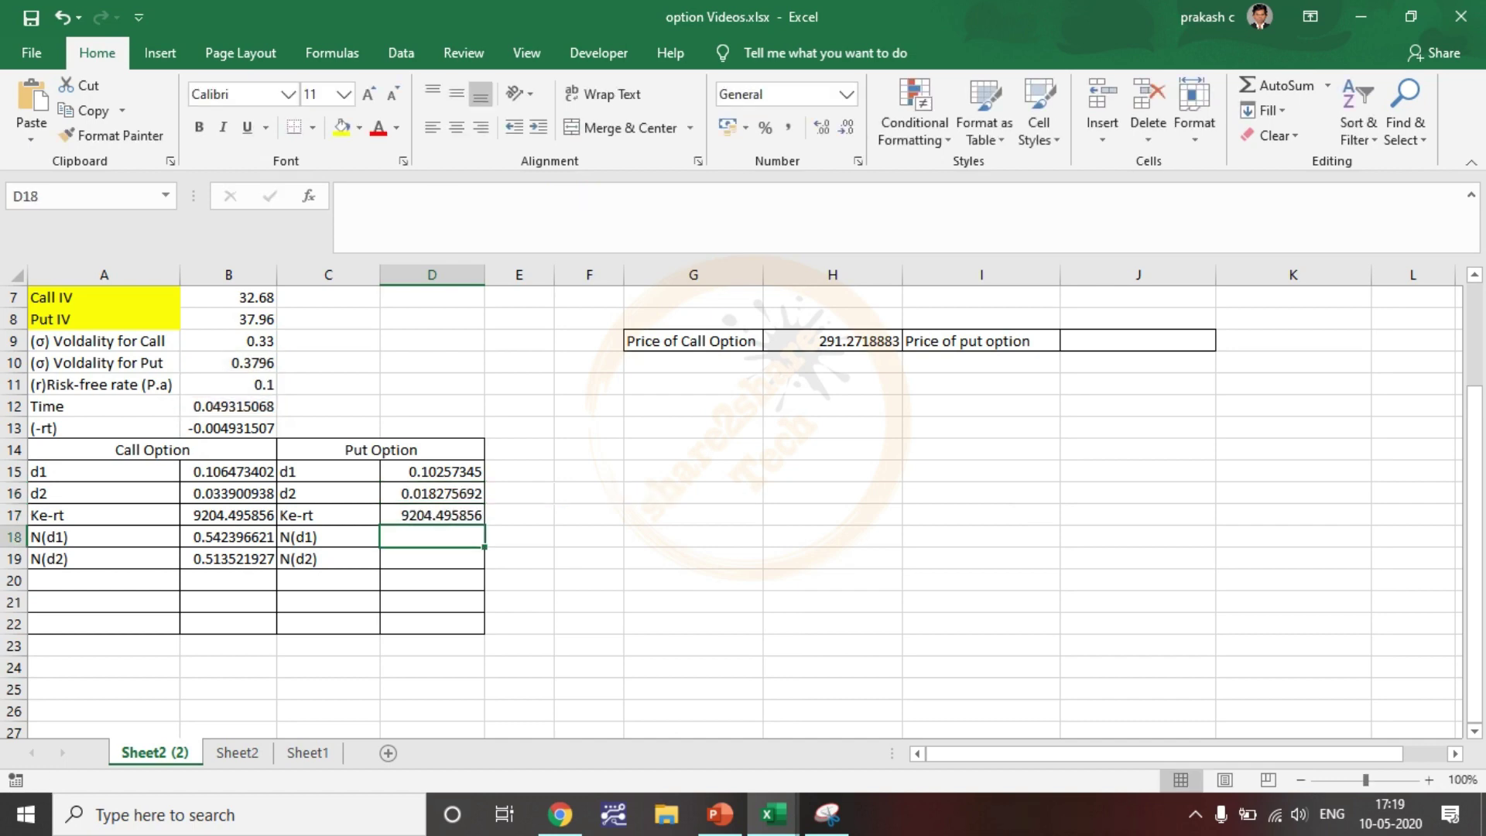
Step: Copy the N(d1) formula text =NORM.S.DIST(B15,TRUE) from B18 into the put option's N(d1) cell D18
left_click(228, 538)
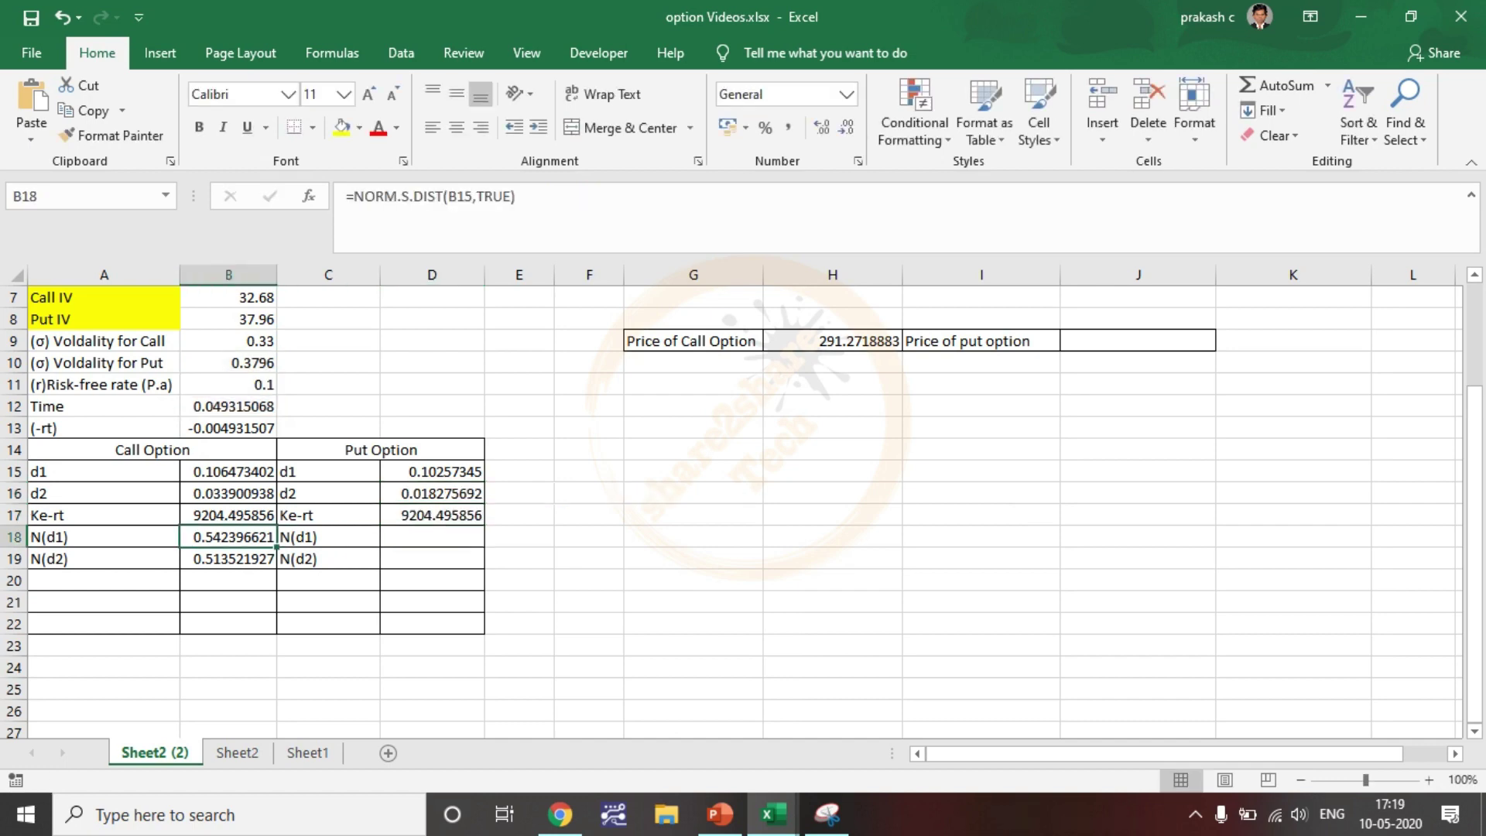
key("F2")
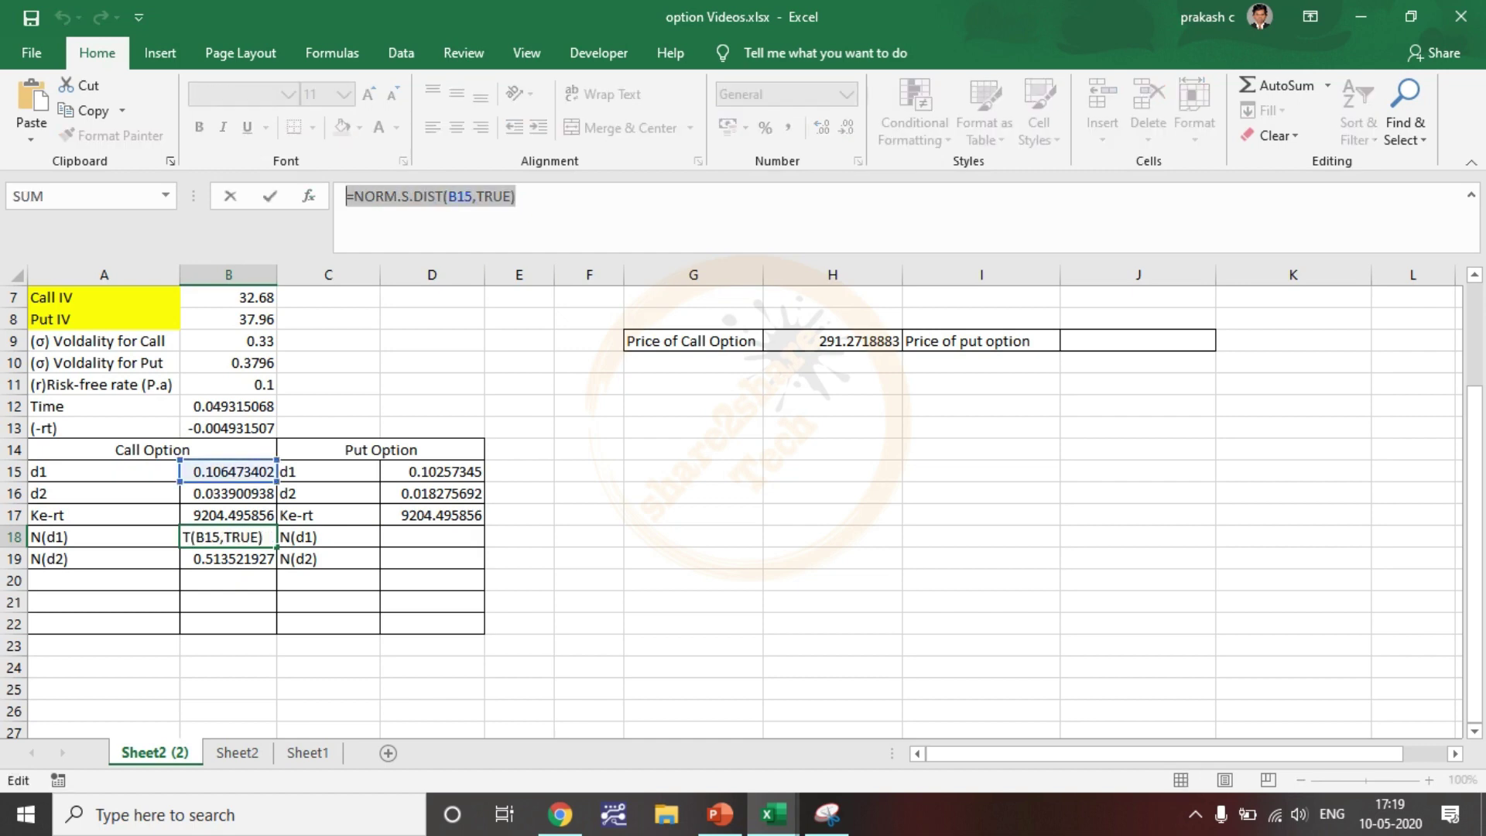
key("Escape")
left_click(432, 537)
key("F2")
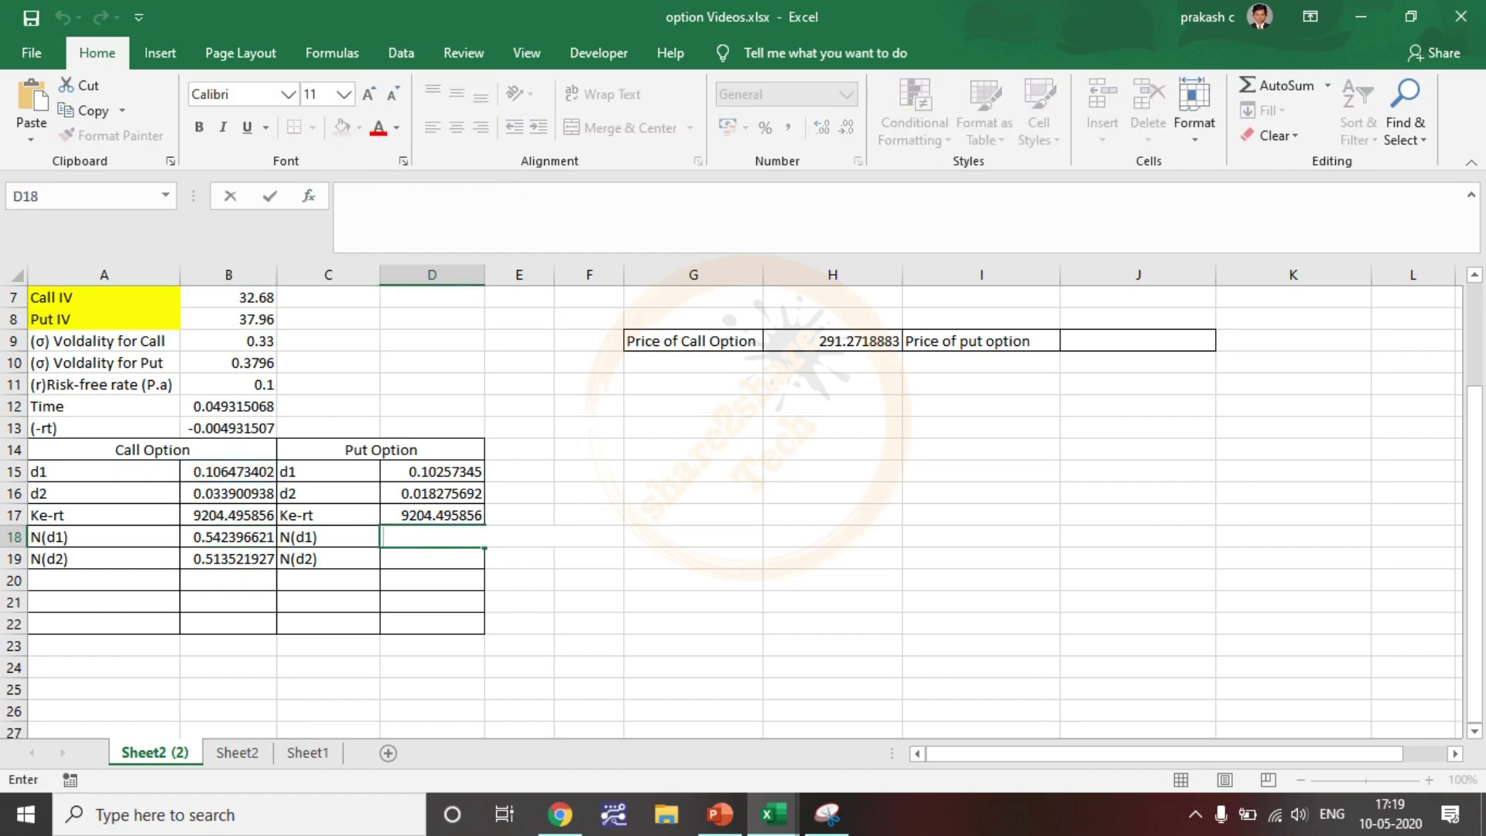
type("=NORM.S.DIST(B15,TRUE)")
Step: Replace the B15 reference in D18 with the put option's d1 cell D15, giving =NORM.S.DIST(D15,TRUE)
left_click(513, 537)
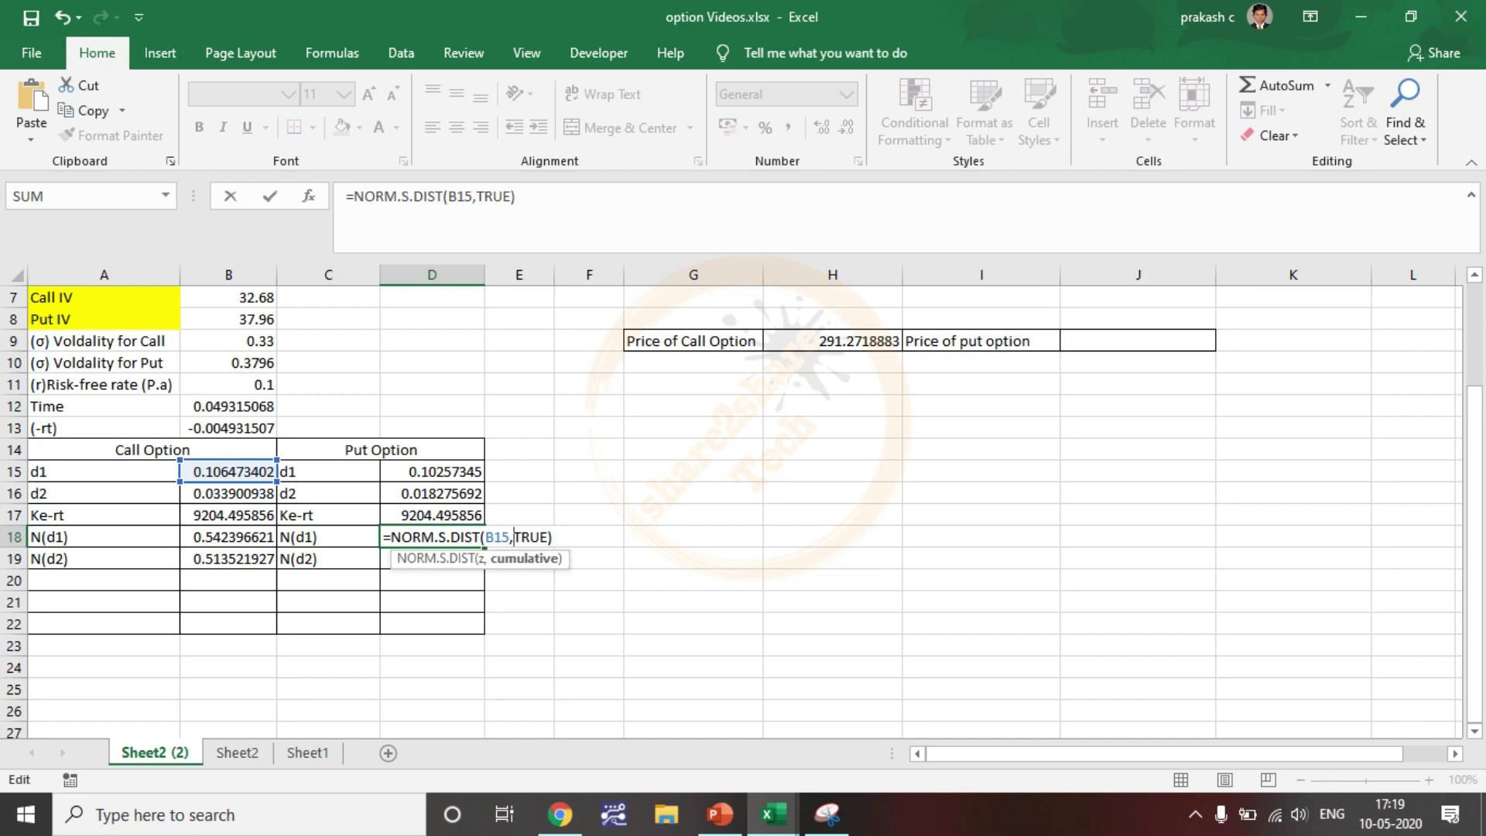
double_click(503, 538)
triple_click(507, 538)
left_click(510, 538)
key("BackSpace")
key("BackSpace")
key("BackSpace")
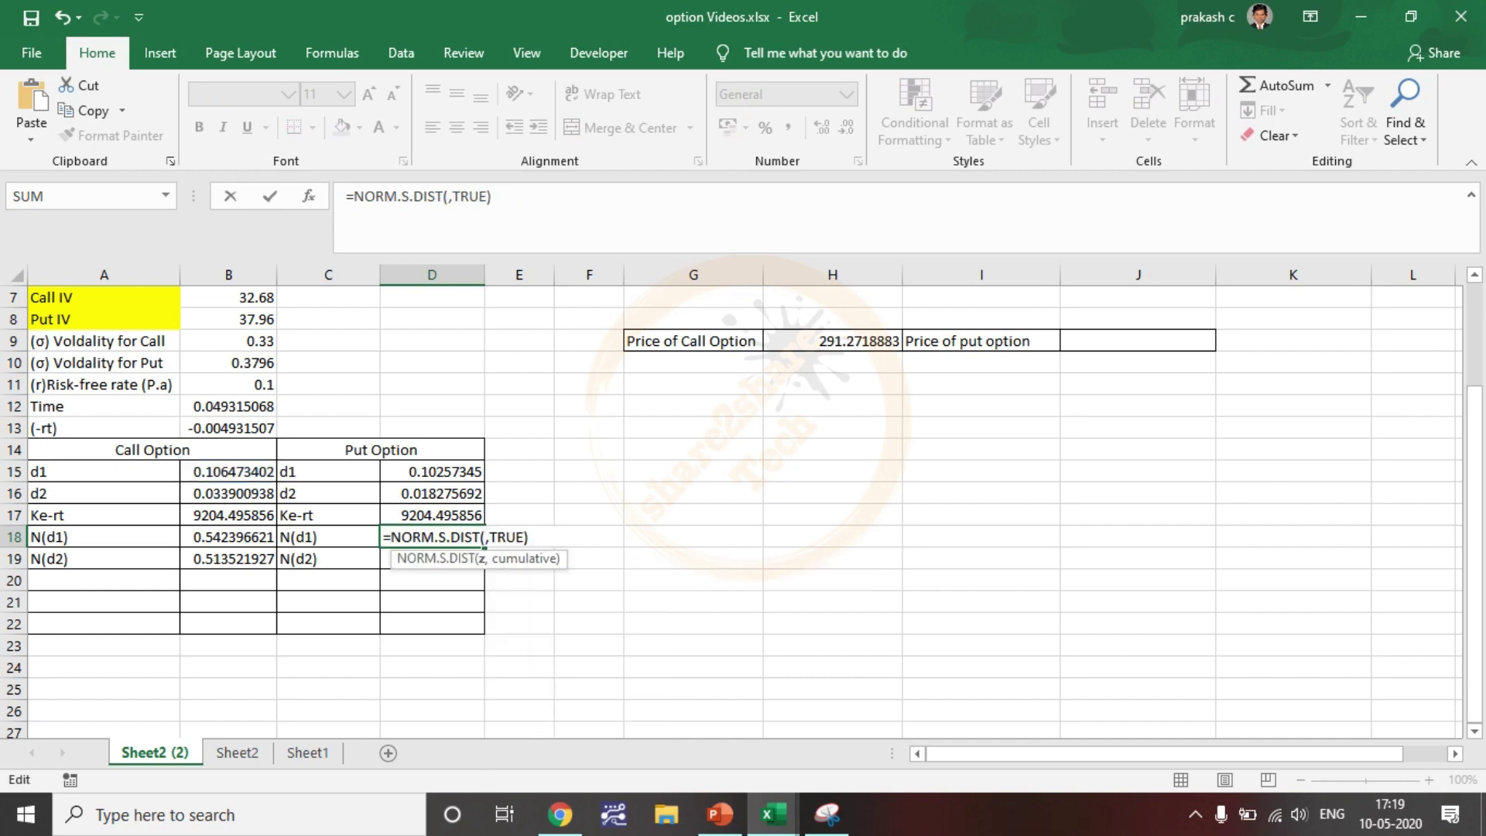
left_click(432, 471)
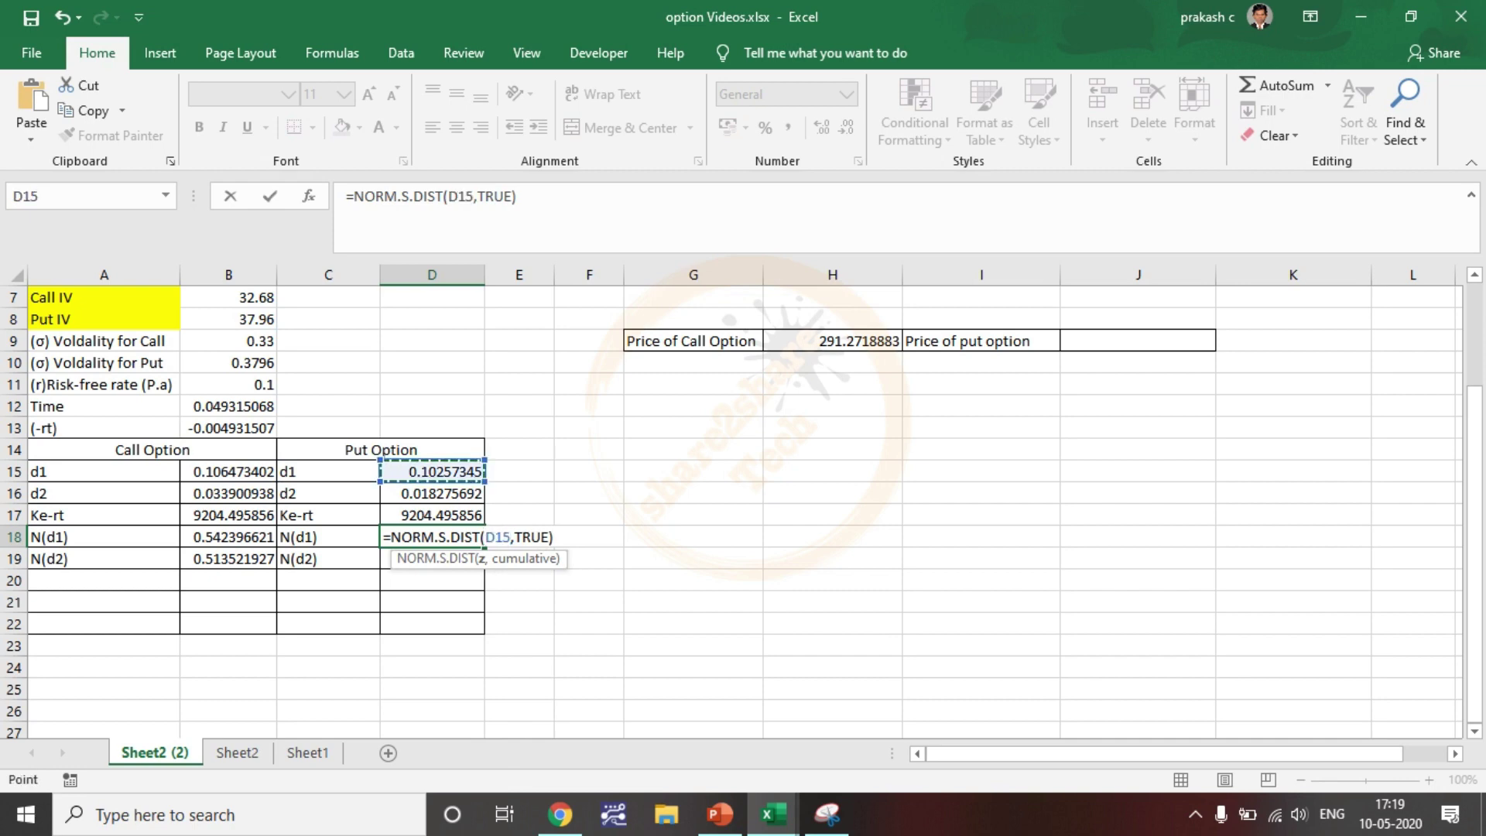
left_click(517, 197)
key("Return")
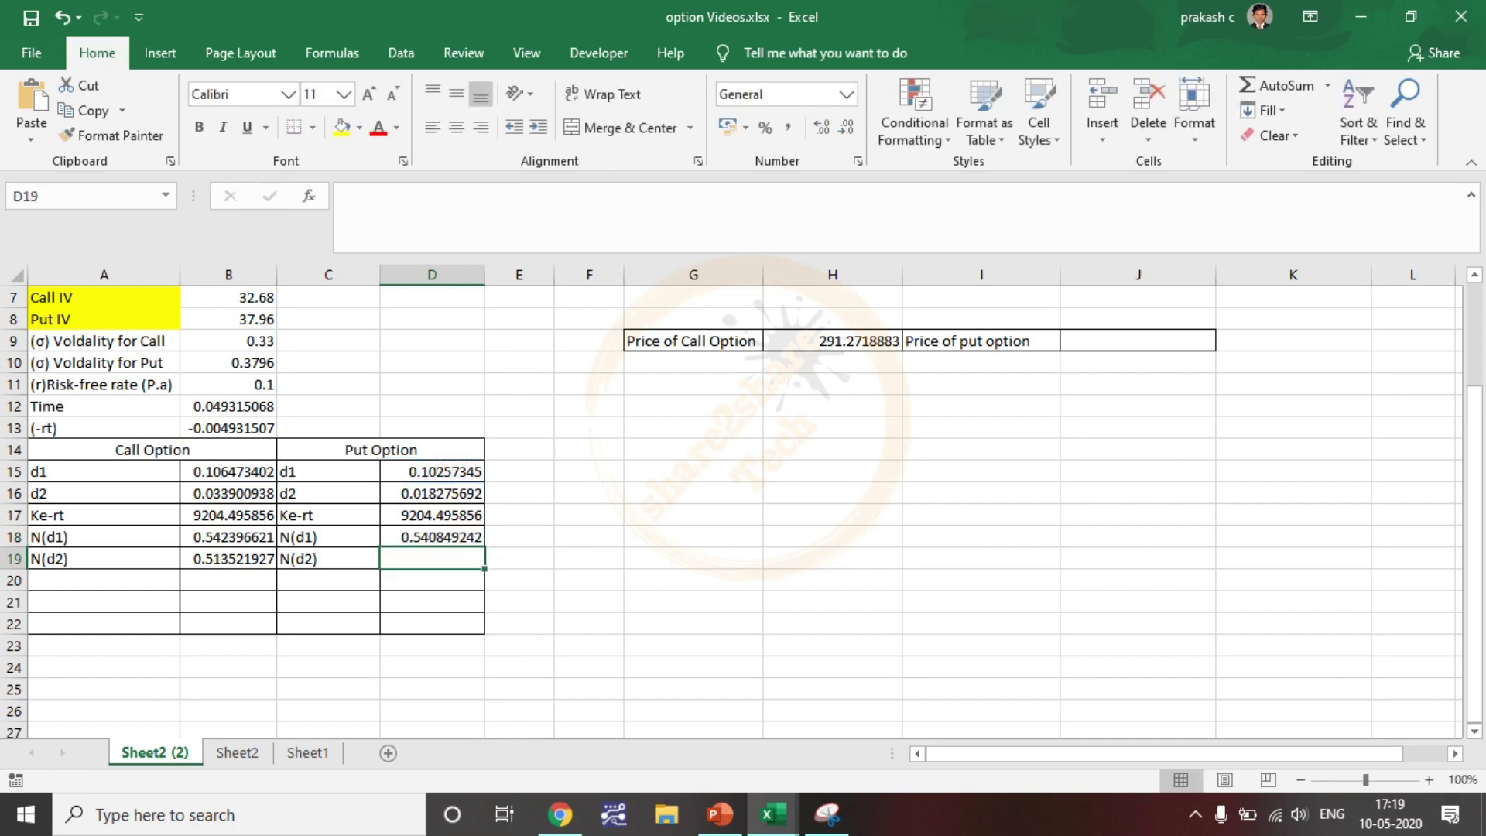
key("BackSpace")
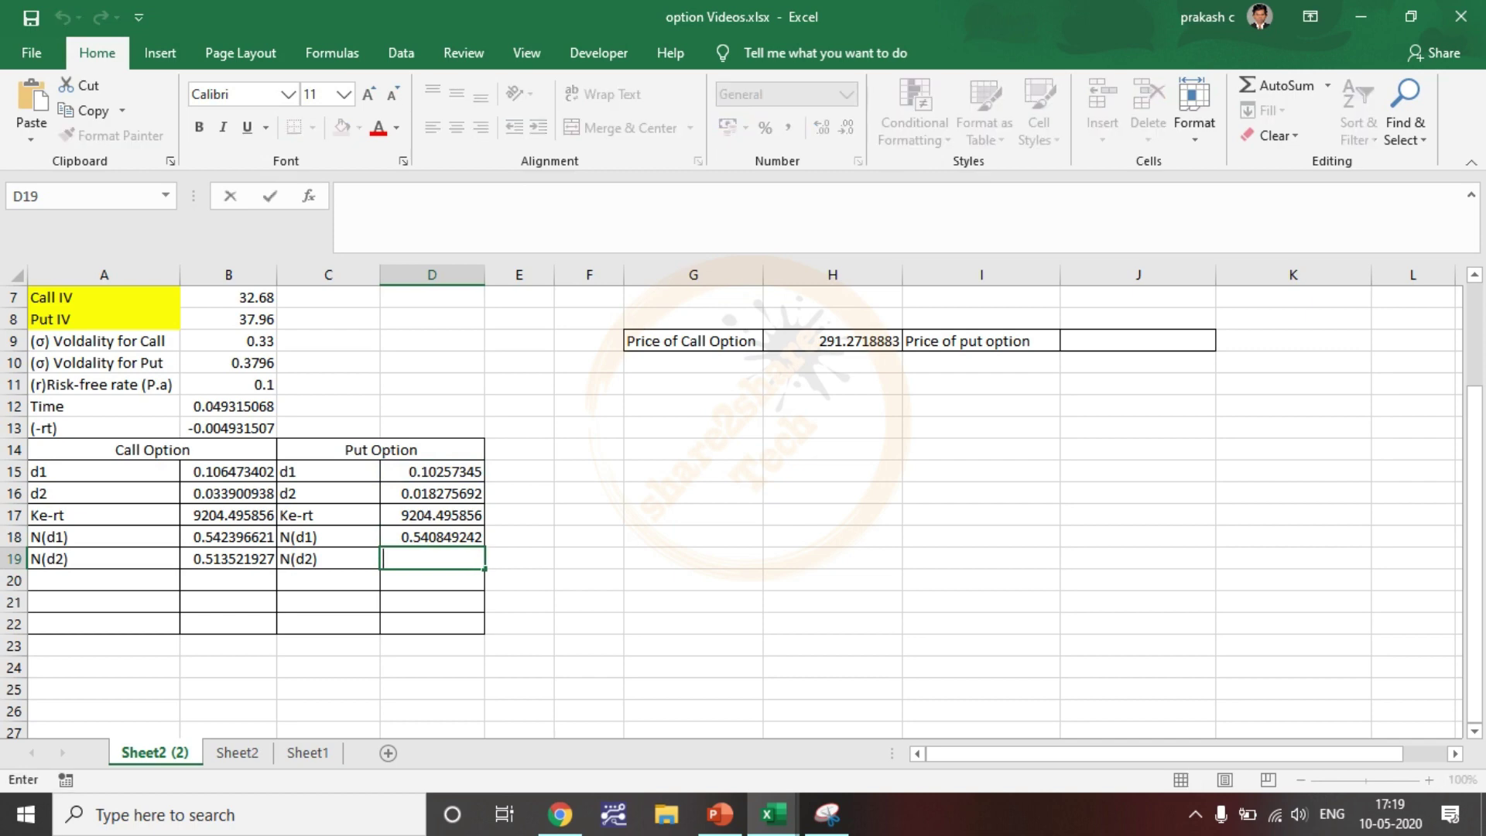
type("=")
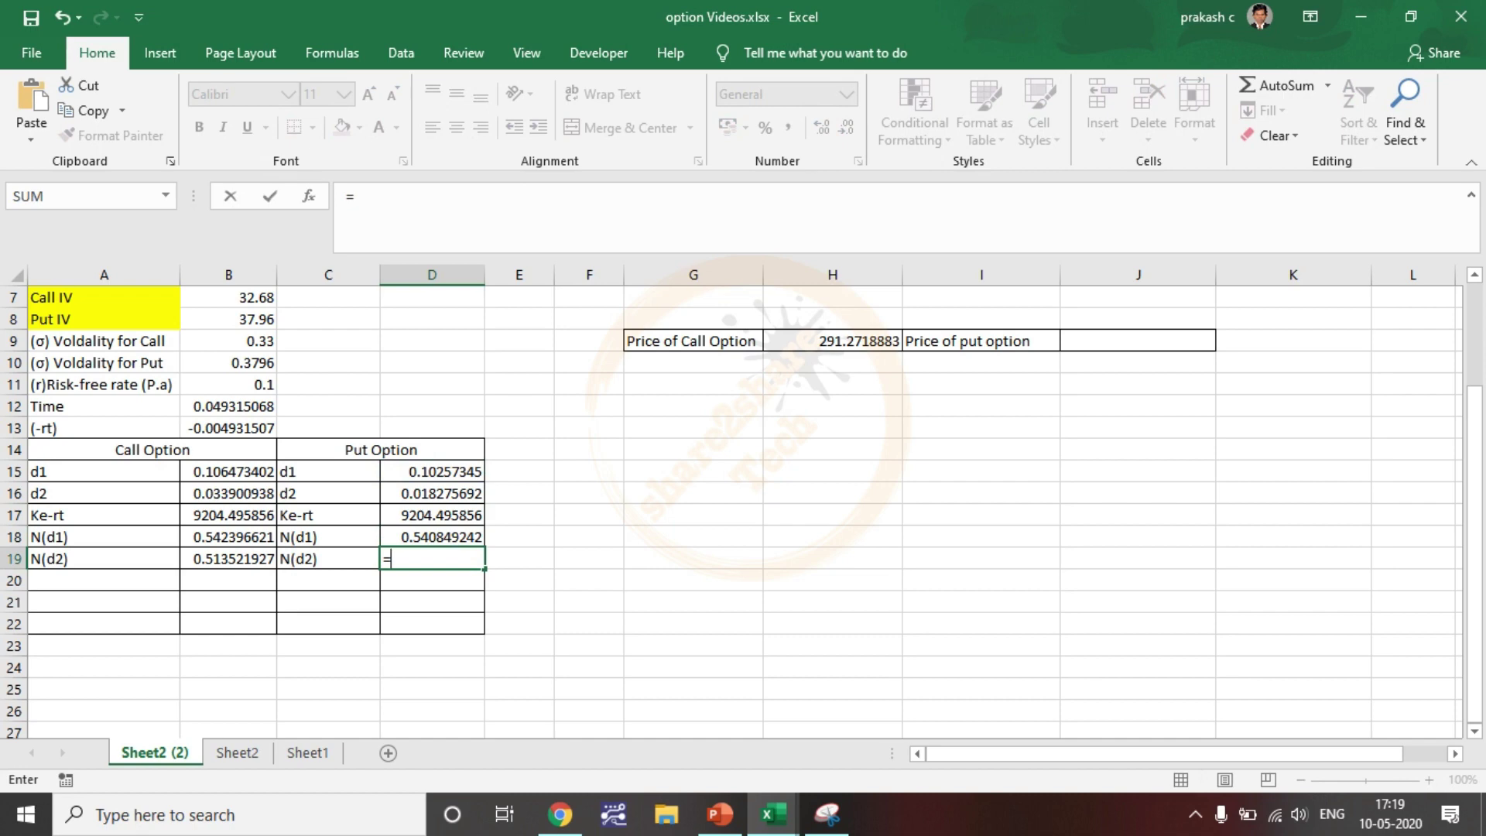
key("Escape")
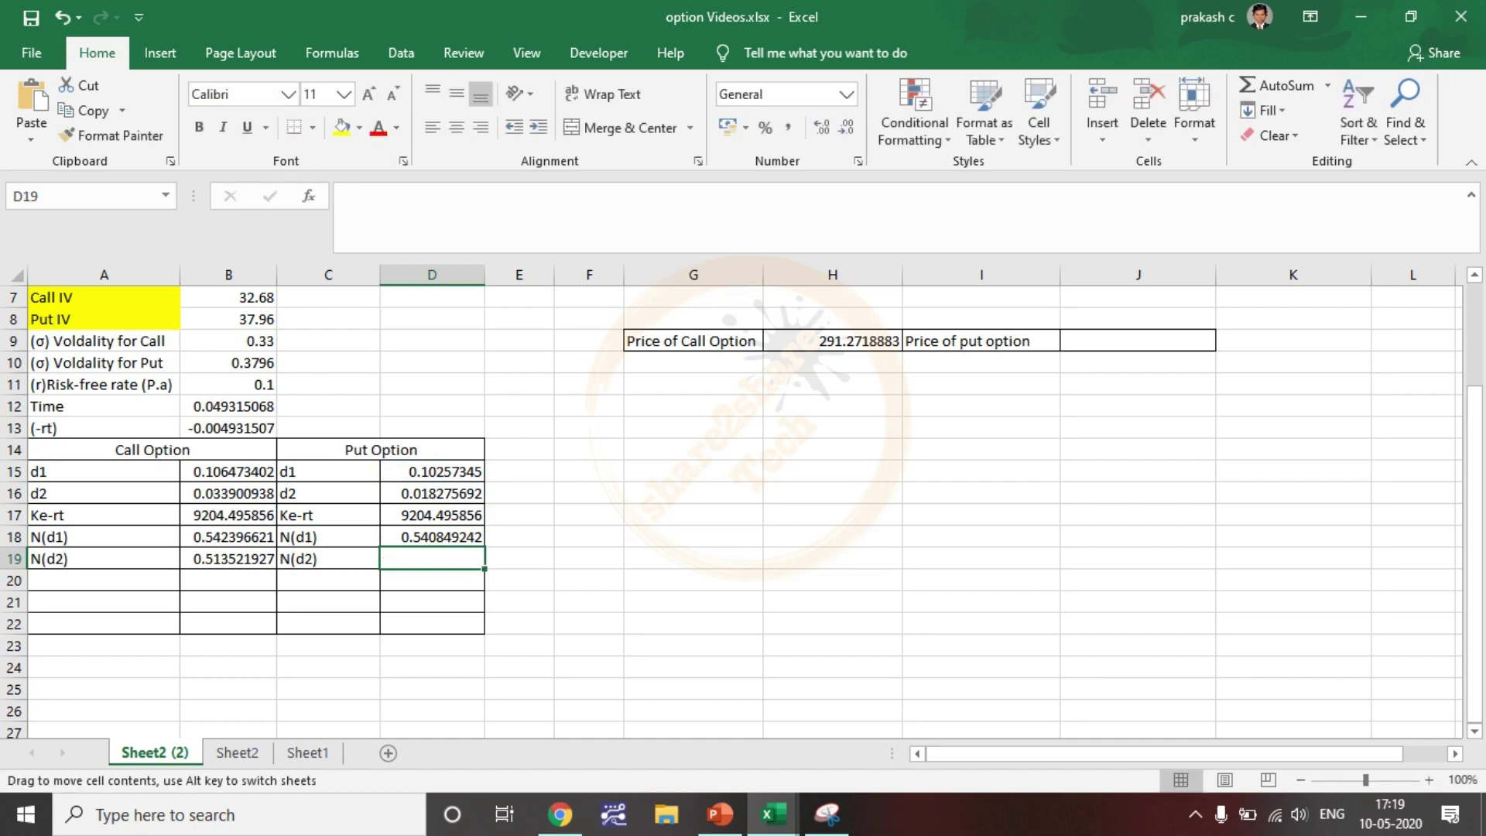
Step: Copy the N(d1) formula text =NORM.S.DIST(D15,TRUE) from D18 into the put option's N(d2) cell D19
left_click(432, 538)
left_click_drag(526, 198, 345, 199)
key("ctrl+c")
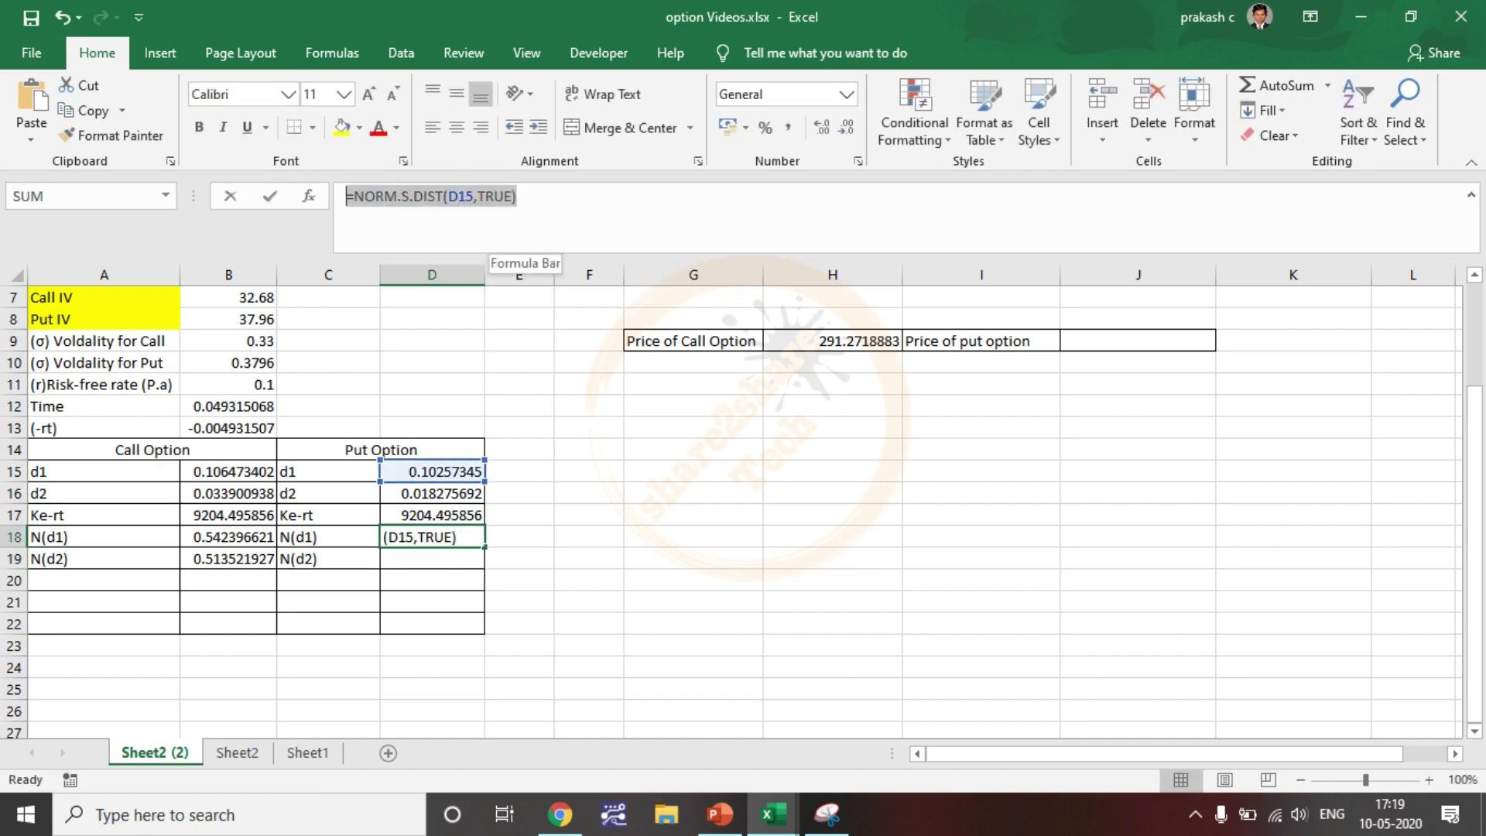
key("Escape")
double_click(432, 559)
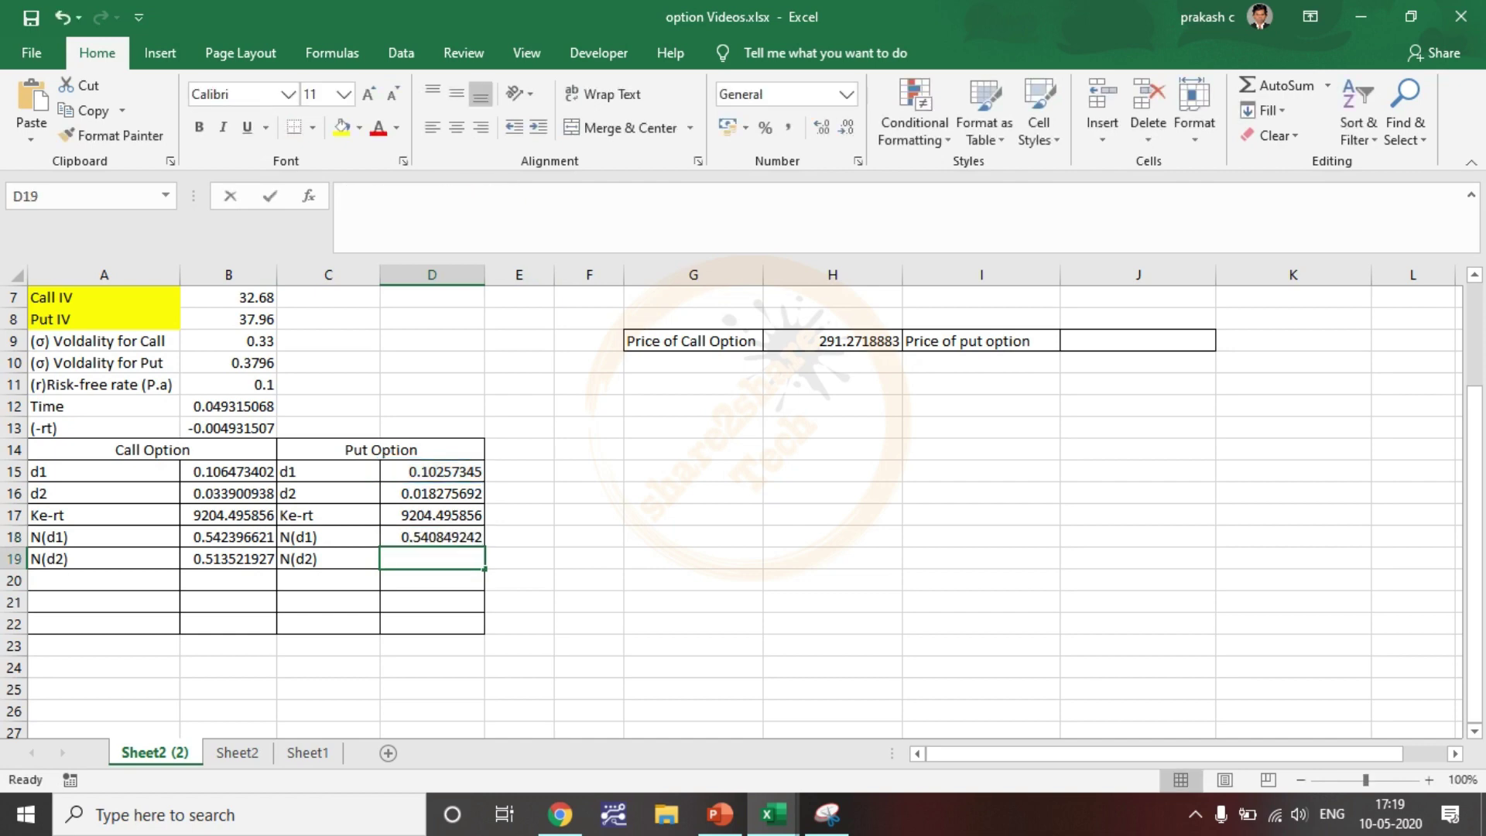
key("ctrl+v")
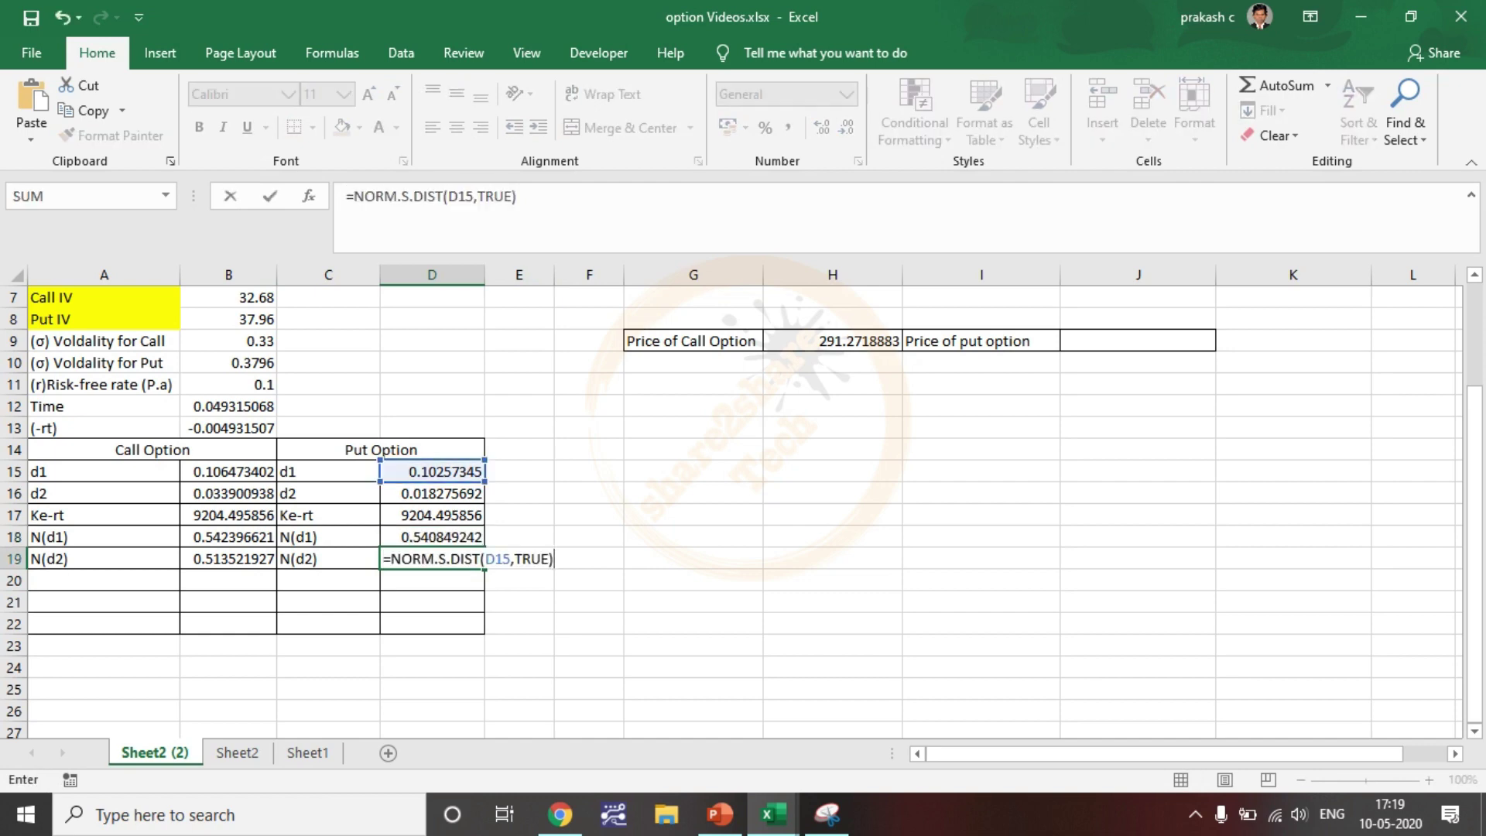
Step: Replace the D15 reference in D19 with the put option's d2 cell D16, giving =NORM.S.DIST(D16,TRUE)
key("F2")
key("Left")
key("Left")
key("Left")
key("Left")
key("Left")
key("Left")
key("BackSpace")
key("BackSpace")
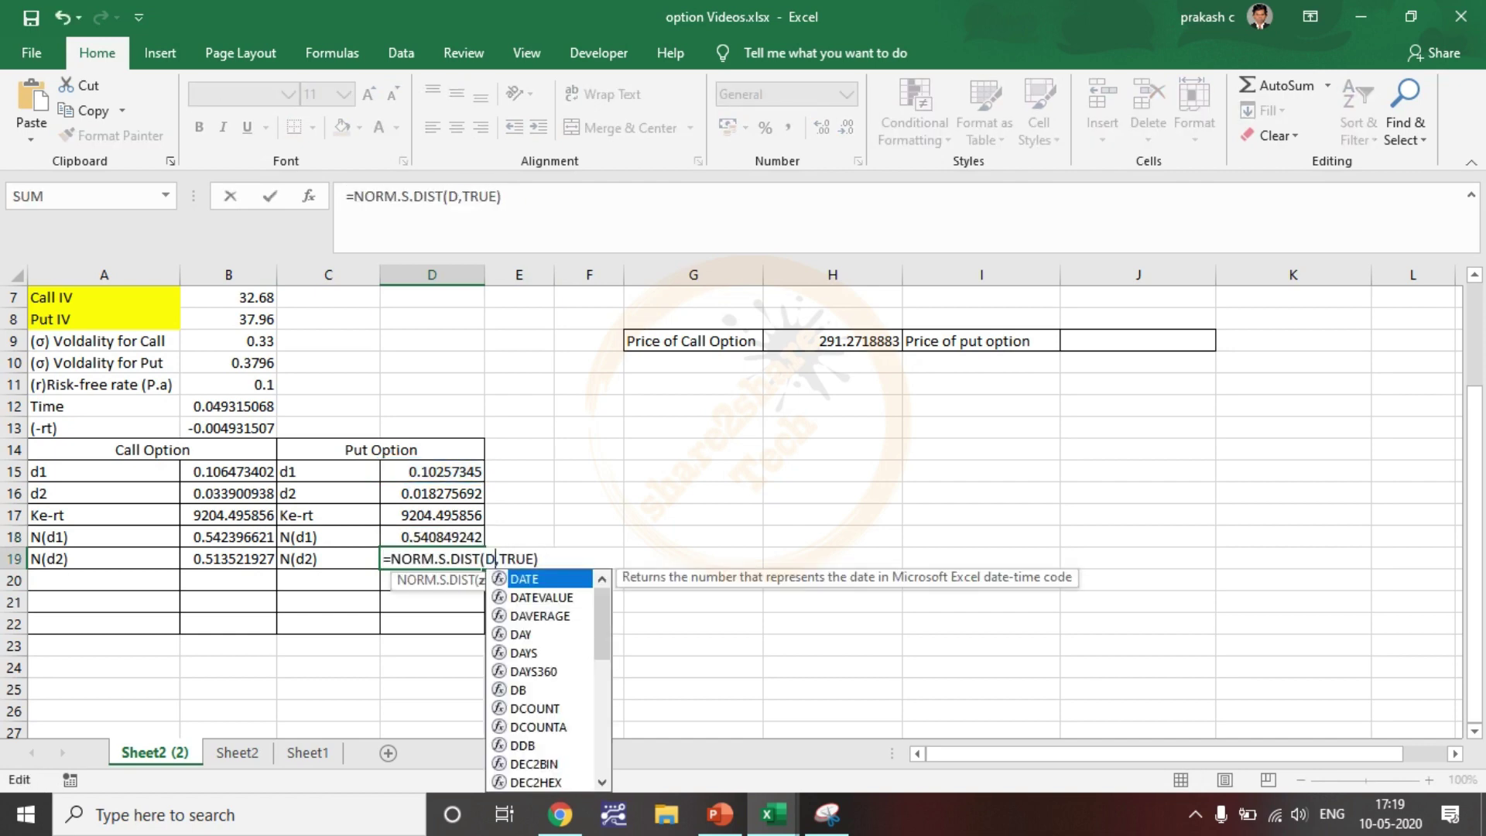
key("BackSpace")
left_click(432, 493)
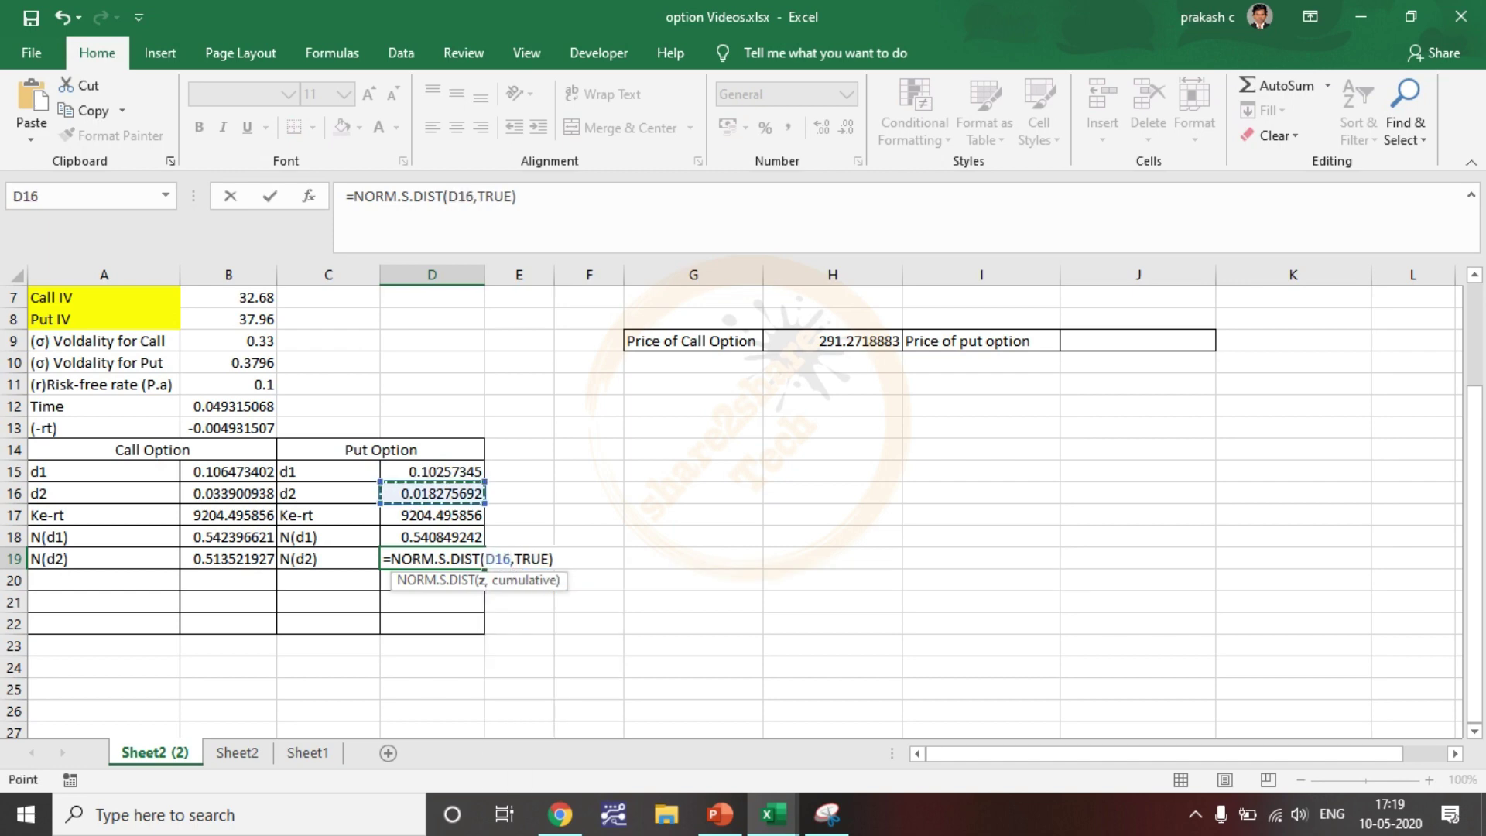
key("Return")
left_click(520, 602)
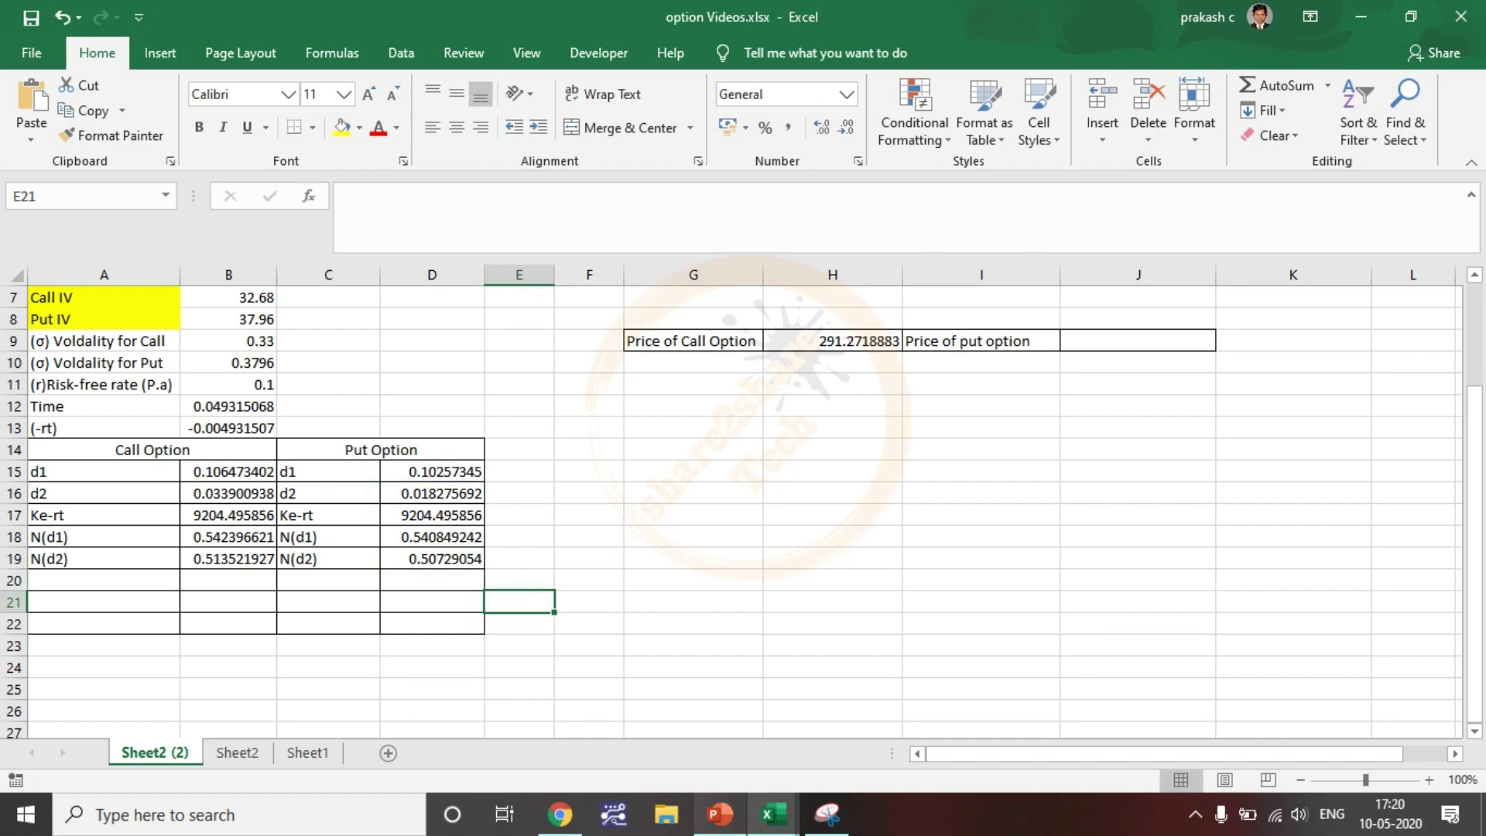
Step: Enter the label N-d1 in C20 and C21, below N(d2) in the put option table
left_click(833, 536)
left_click(328, 580)
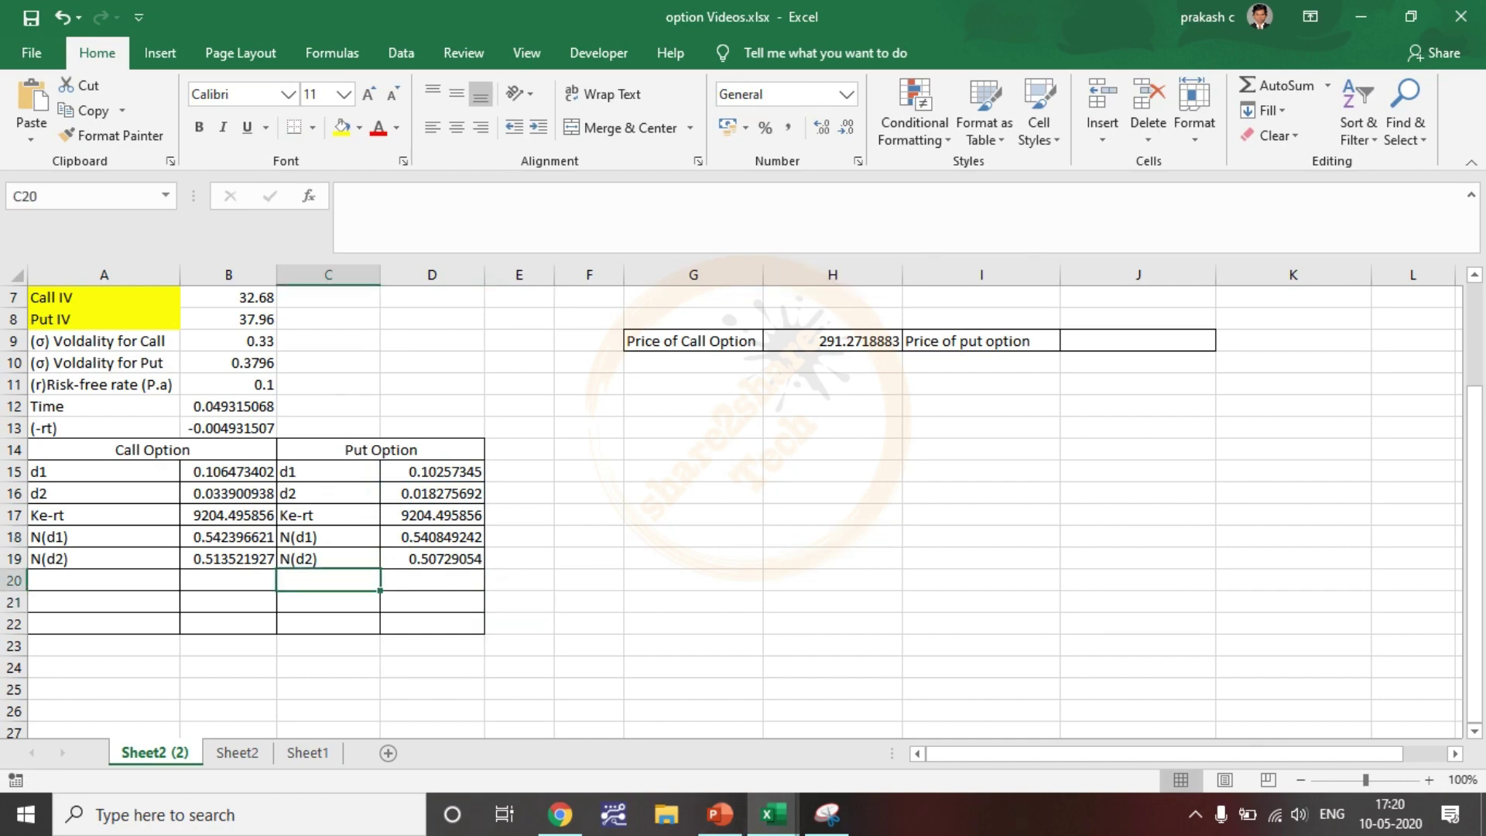
type("N-d1")
key("Down")
type("N-d1")
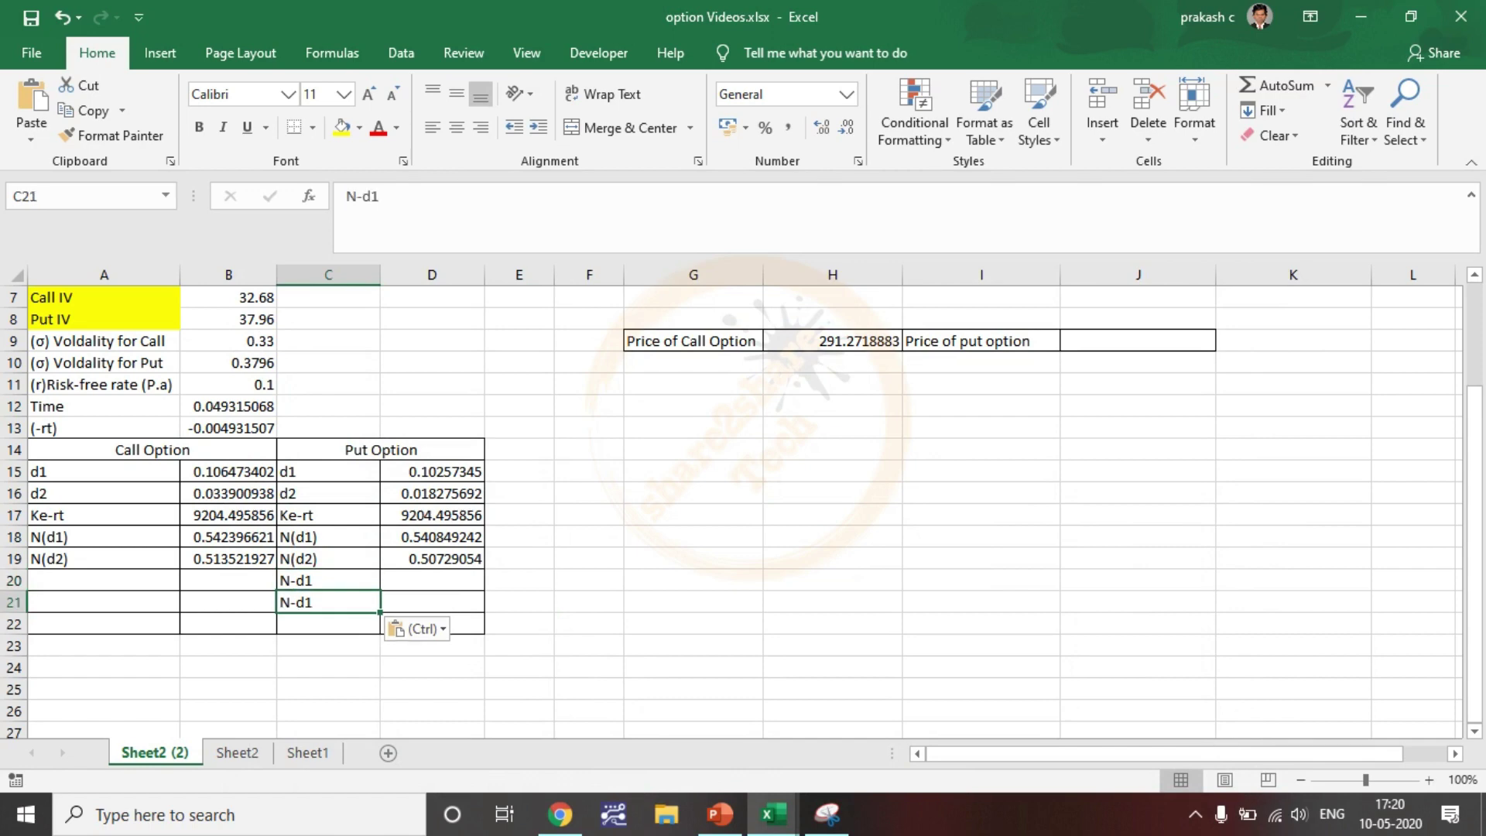
Step: Copy the N(d1) formula text =NORM.S.DIST(D15,TRUE) from D18 into the put option's N-d1 cell D20
left_click(432, 536)
left_click_drag(526, 197, 346, 197)
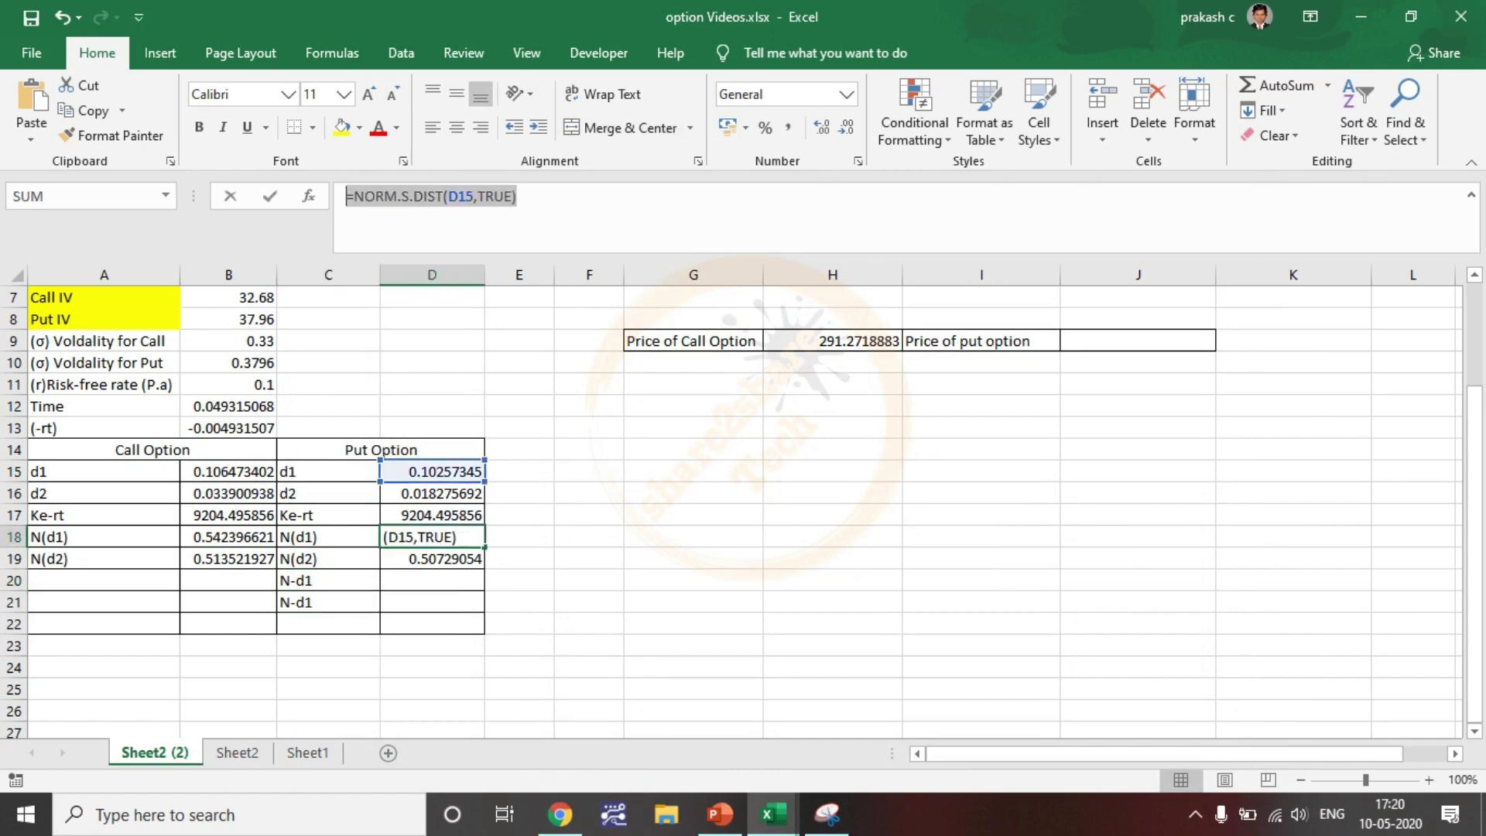
key("ctrl+c")
key("Escape")
key("Down")
key("Down")
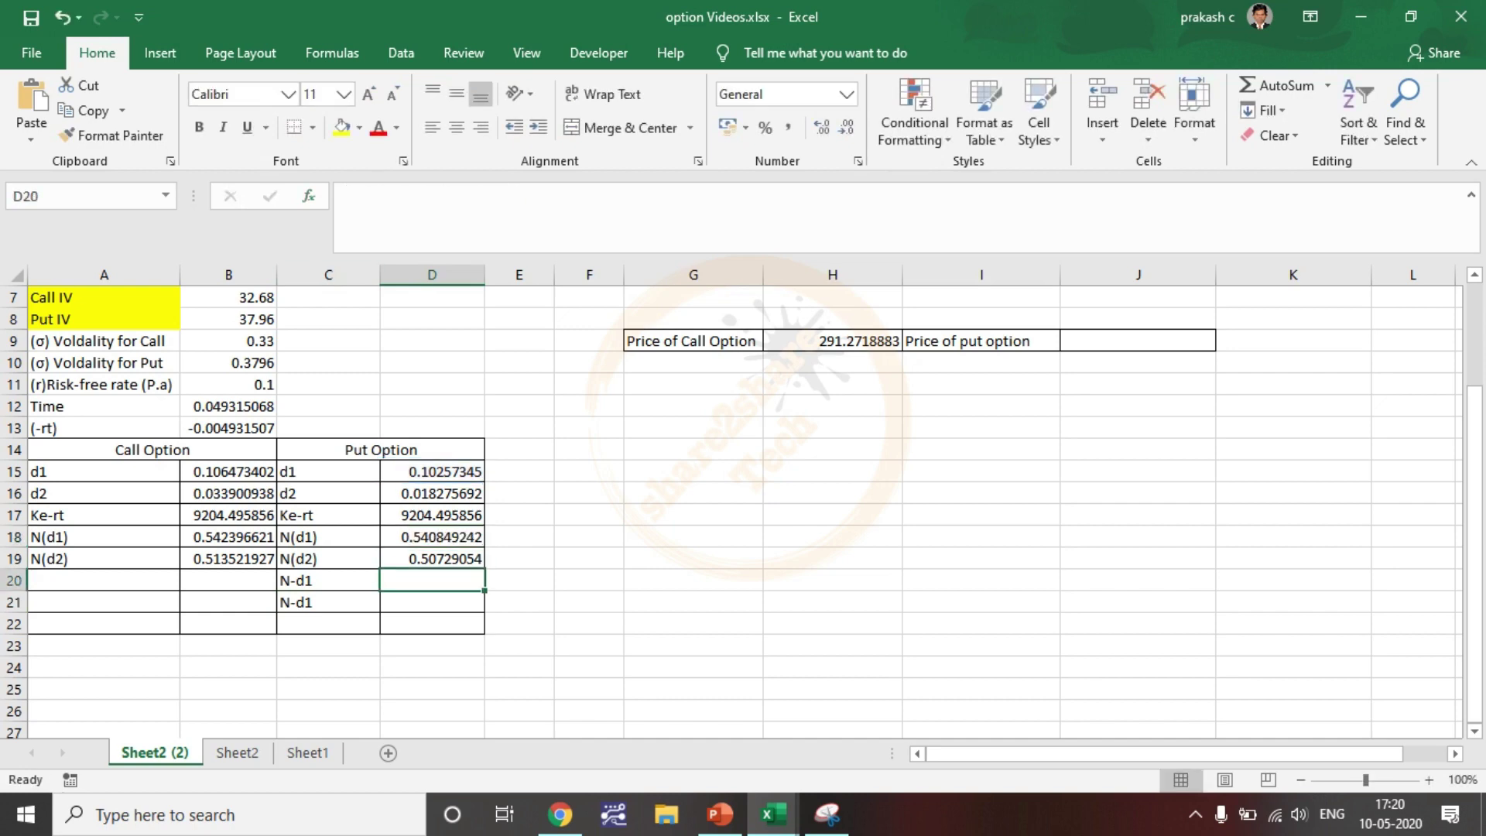
key("ctrl+v")
Step: Negate the D15 reference in D20, giving =NORM.S.DIST(-D15,TRUE)
left_click(486, 581)
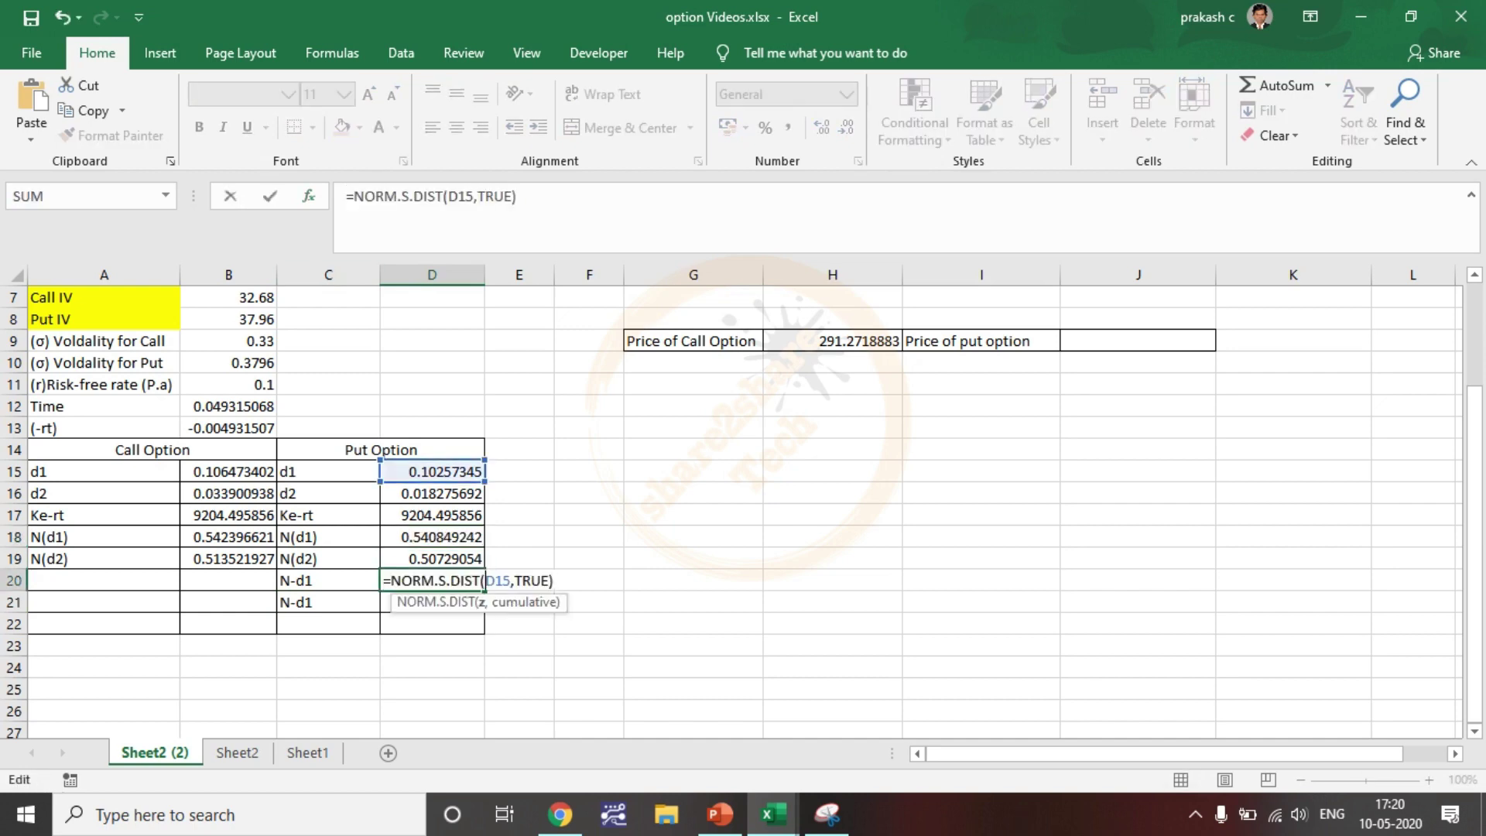
type("-")
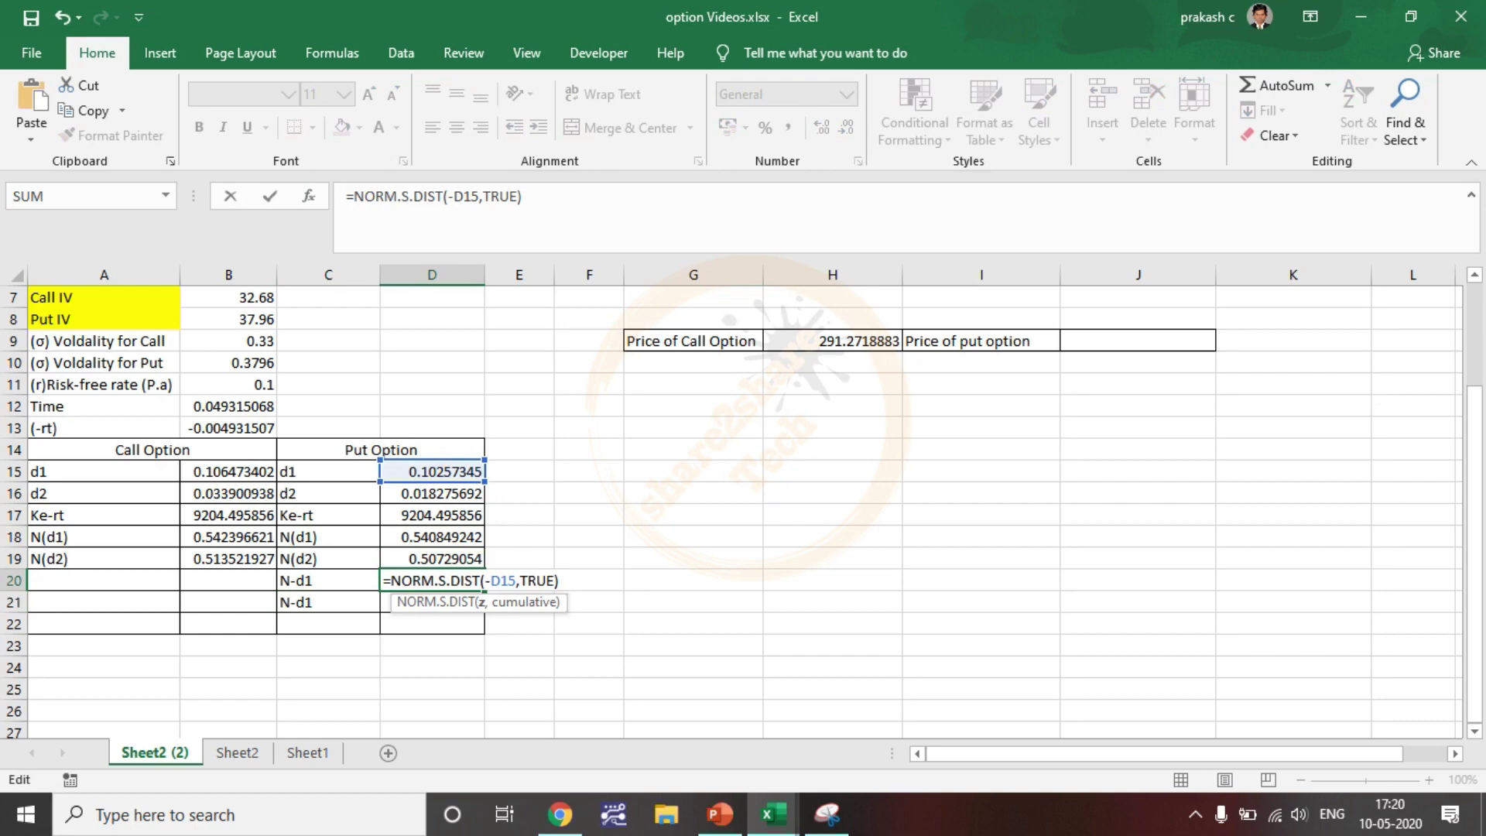
key("Return")
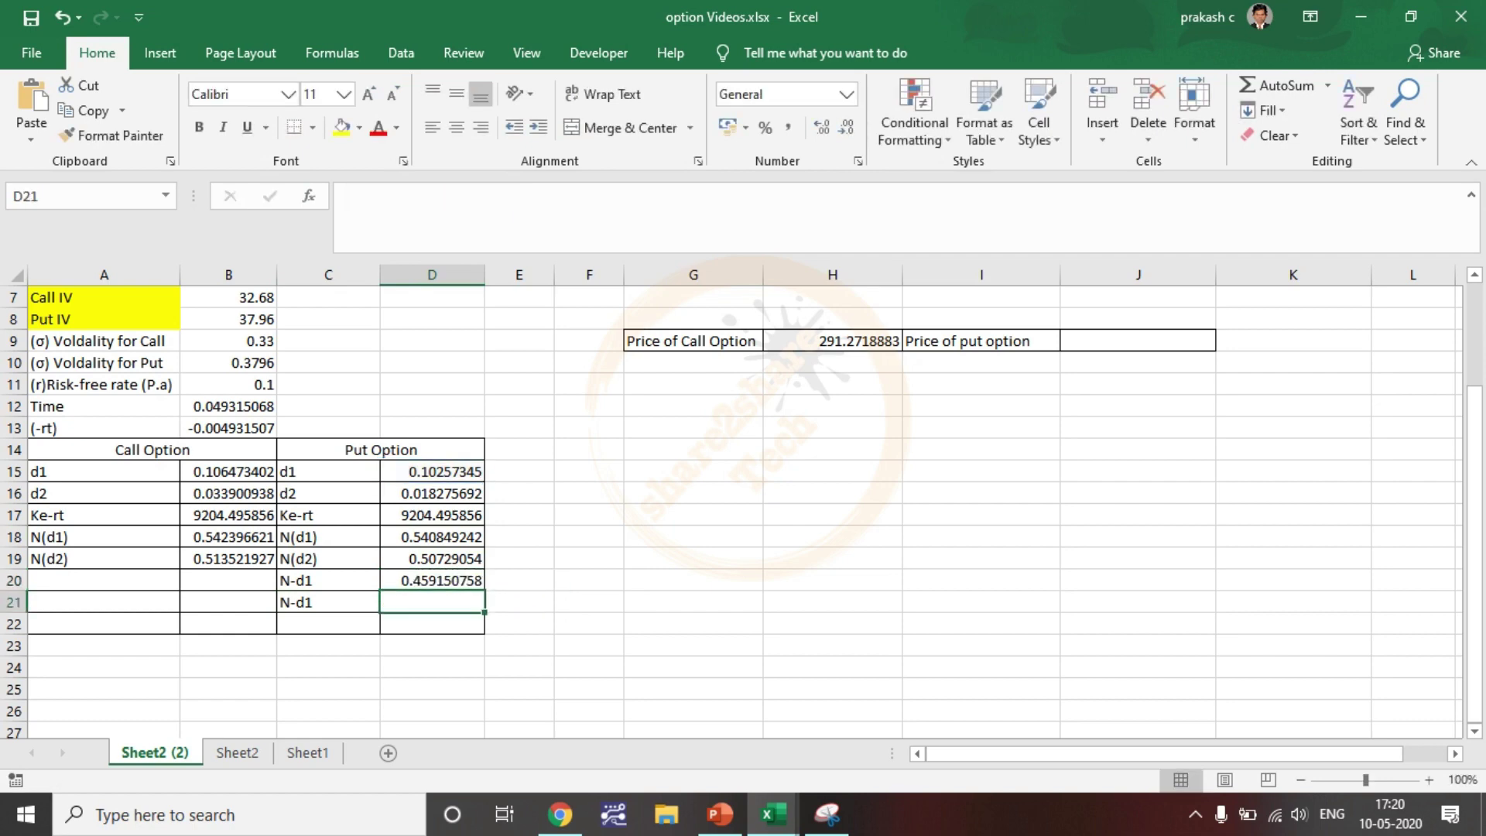
Step: Change the label in C21 to N-d2
key("F2")
key("Escape")
key("Left")
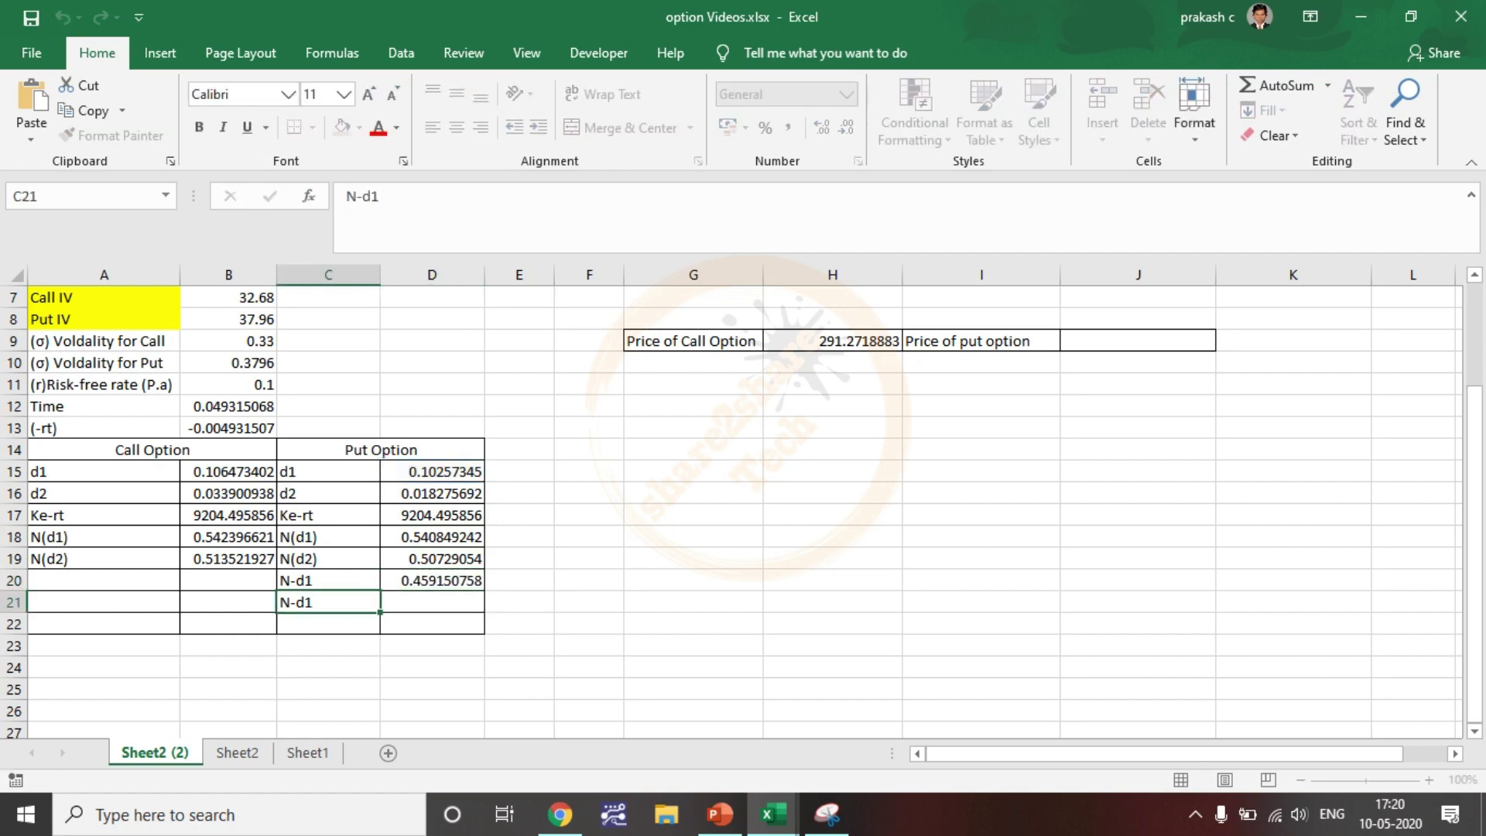
key("F2")
key("BackSpace")
type("2")
Step: Copy the N(d2) formula text =NORM.S.DIST(D16,TRUE) from D19 into the put option's N-d2 cell D21
left_click(432, 559)
left_click_drag(522, 197, 346, 196)
key("Escape")
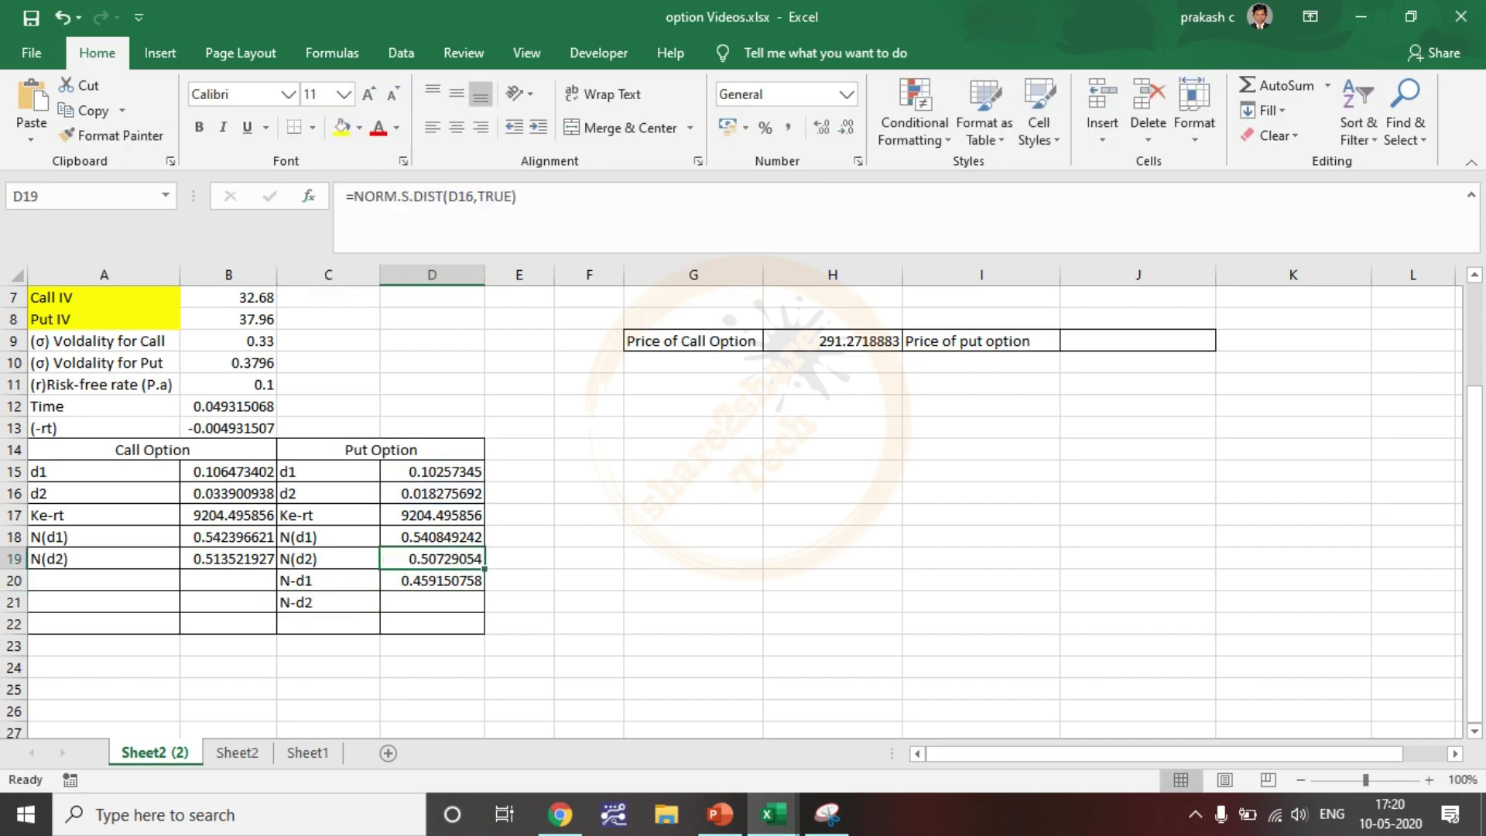
double_click(432, 603)
key("ctrl+v")
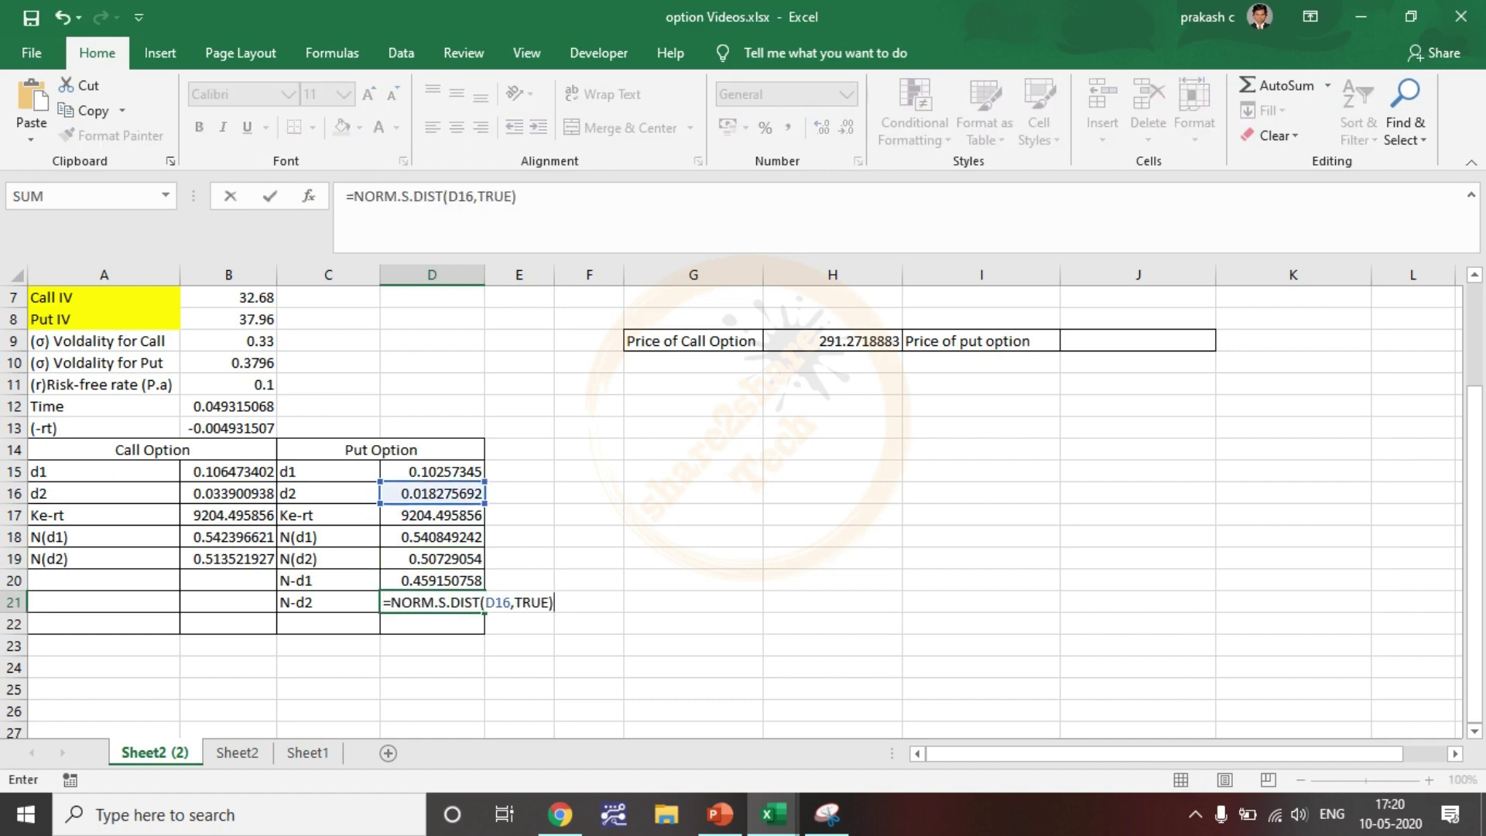
Step: Negate the D16 reference in D21, giving =NORM.S.DIST(-D16,TRUE)
left_click(480, 602)
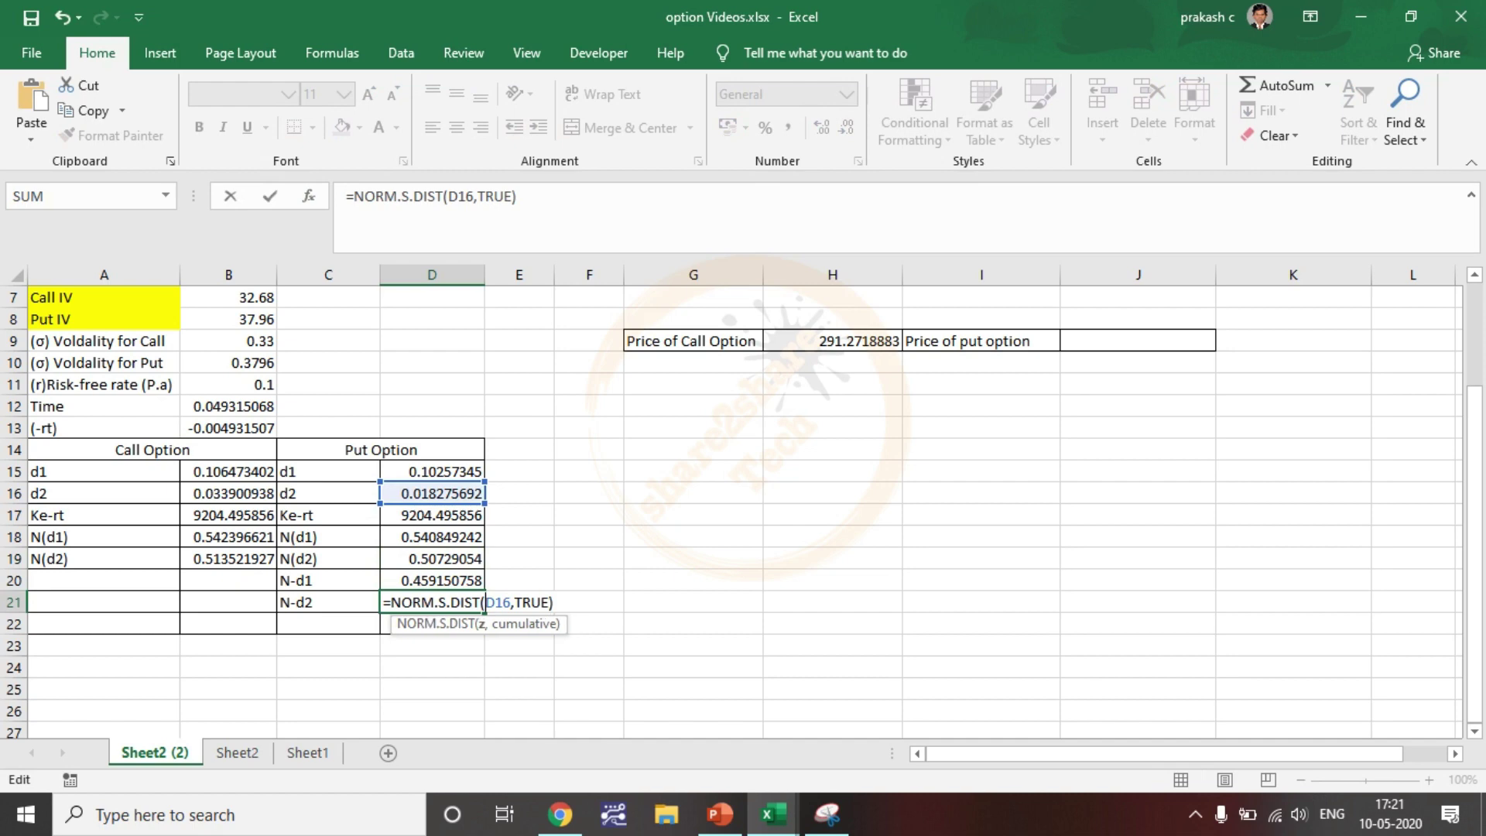
type("-")
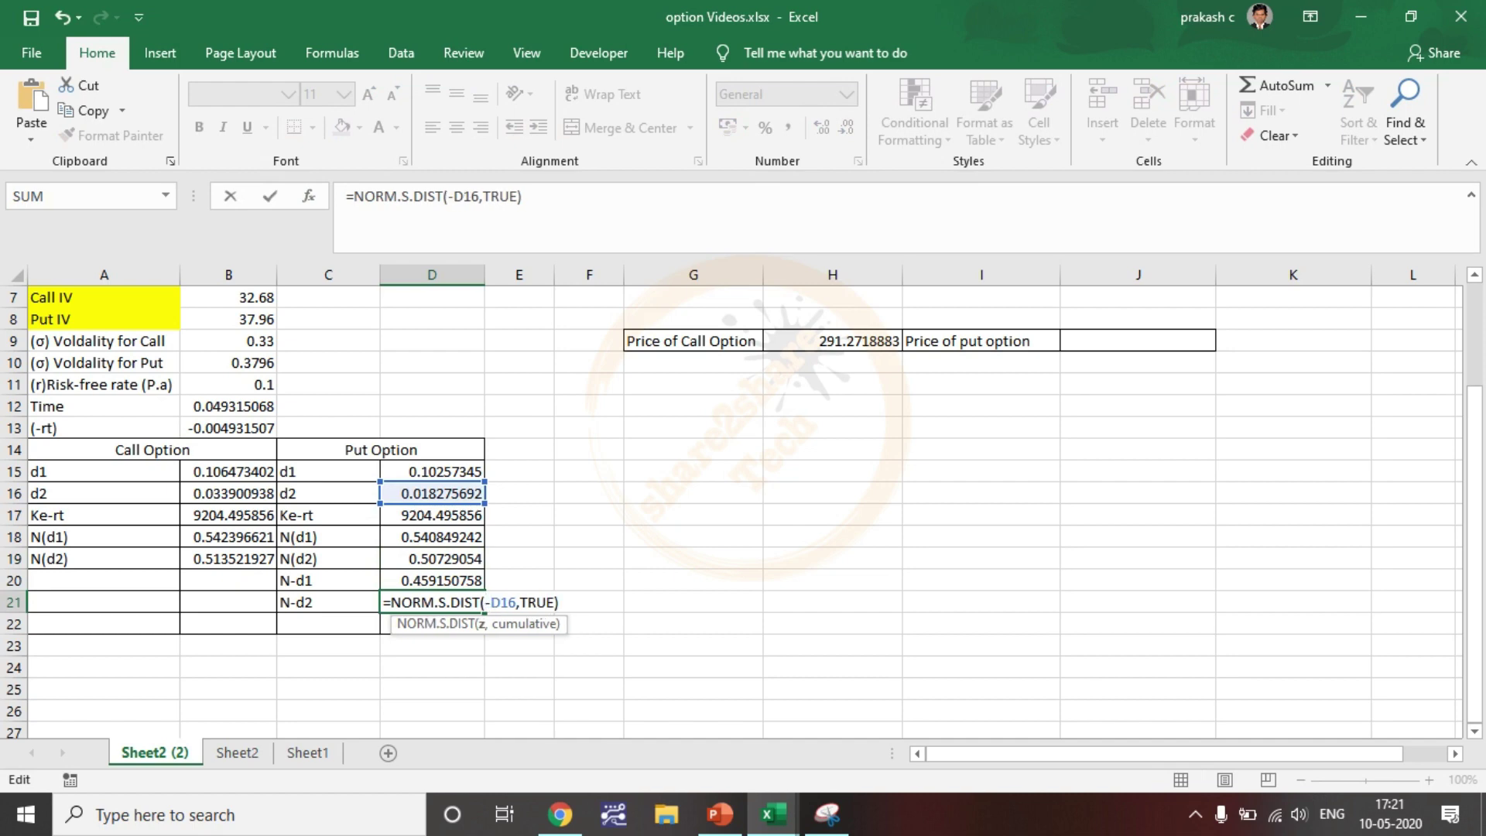
key("Return")
Step: Paste the copied picture of the put price formula, P=Ke-rtN(-d2)-S0N(-d1), into the empty area beside the option tables
key("Right")
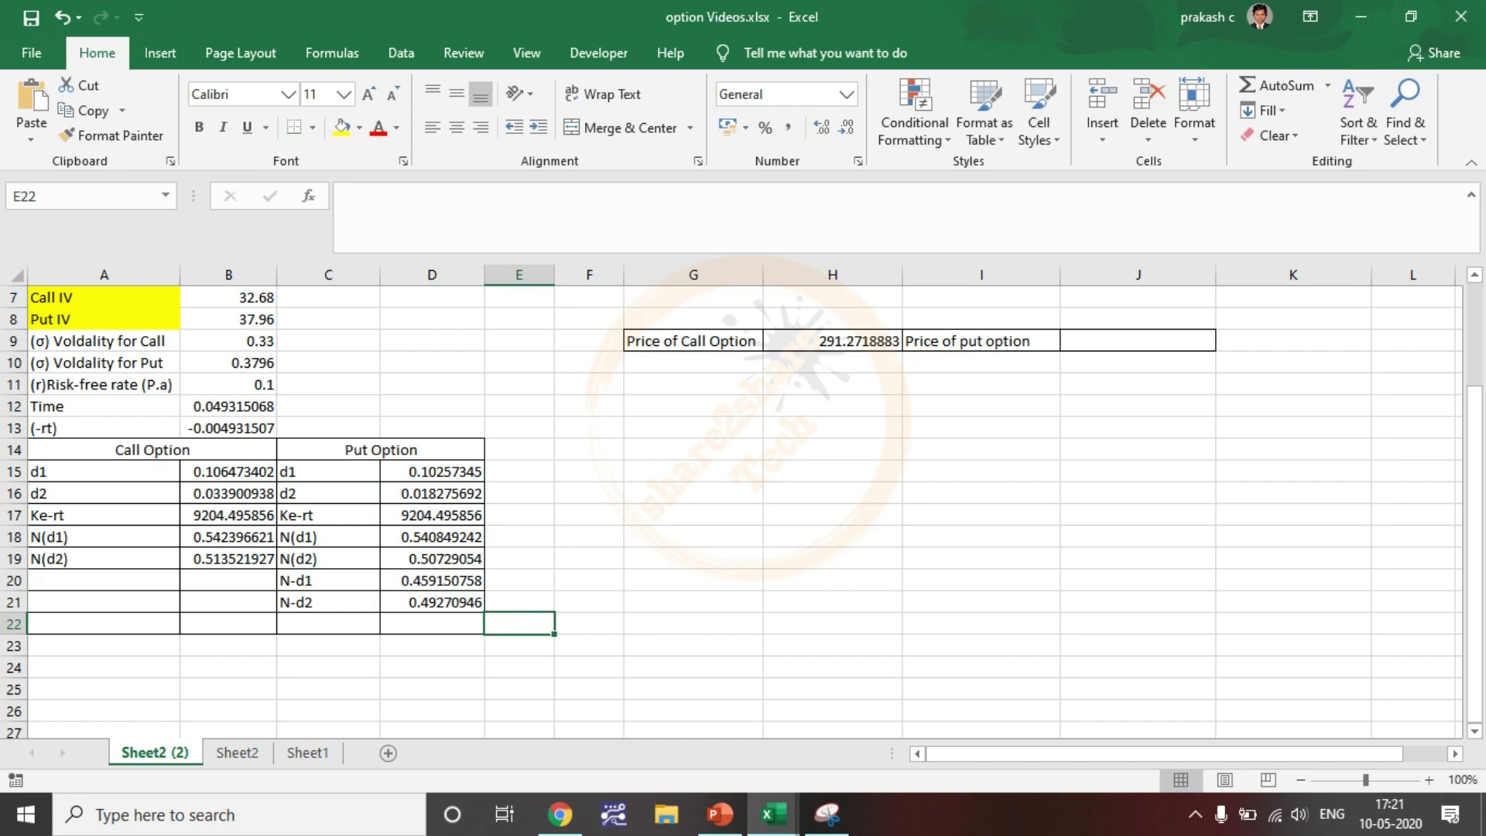
left_click(589, 581)
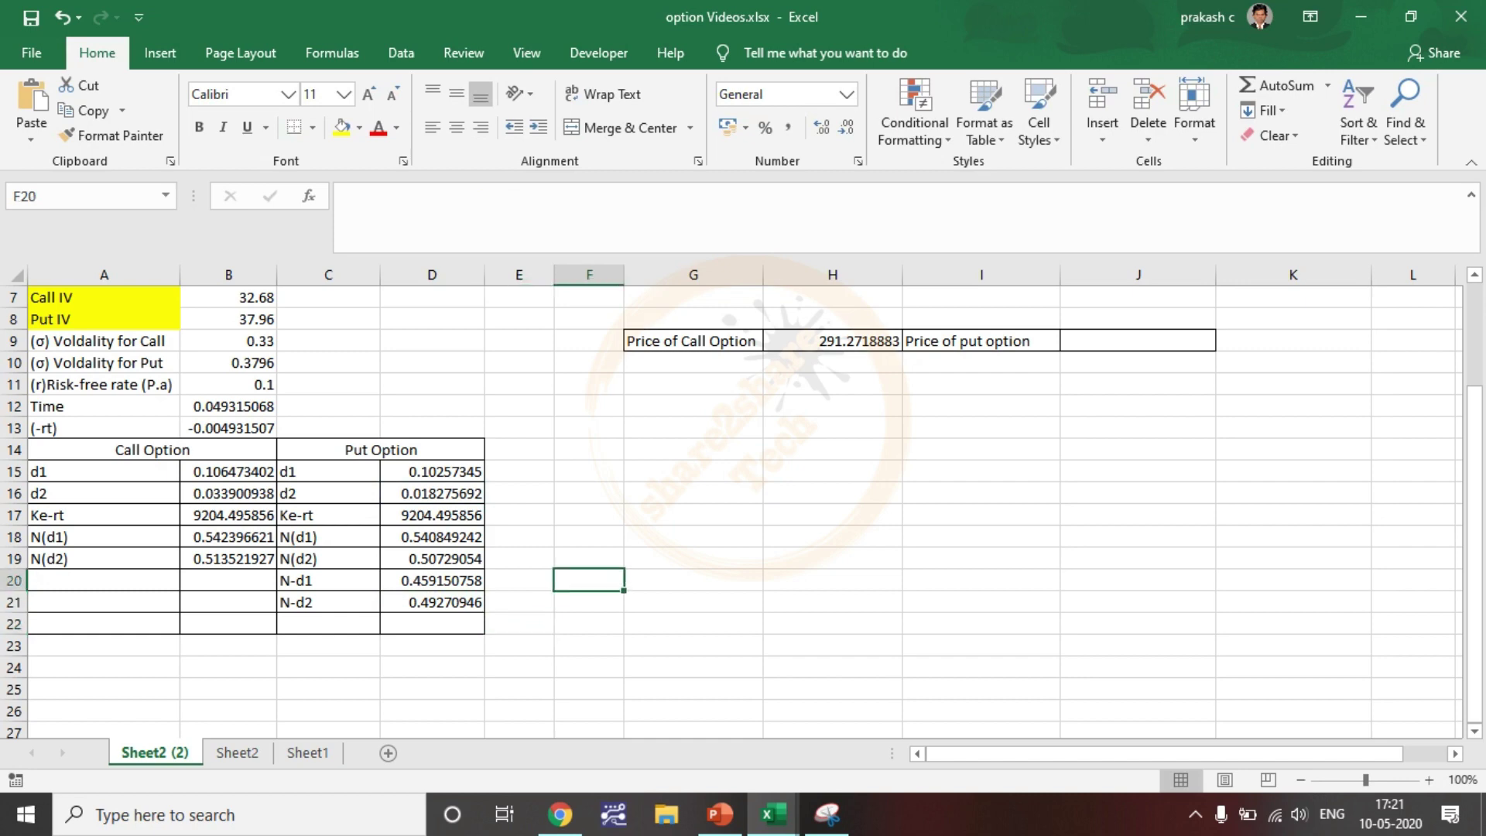
key("ctrl+v")
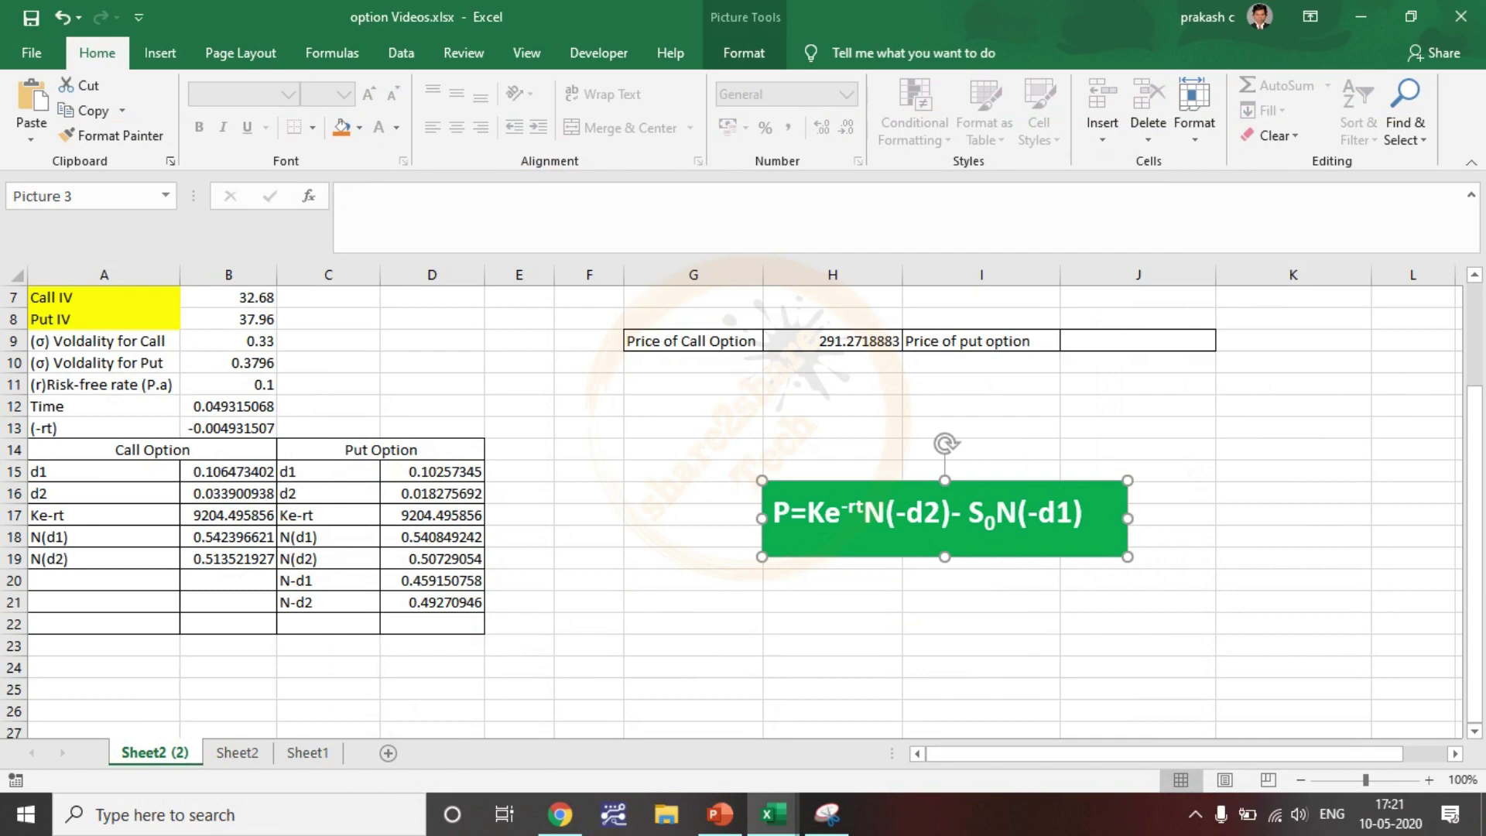
Step: Start the put option price formula in J9 with the bracketed product of Ke-rt and N-d2, =(D17*D21)
double_click(1138, 341)
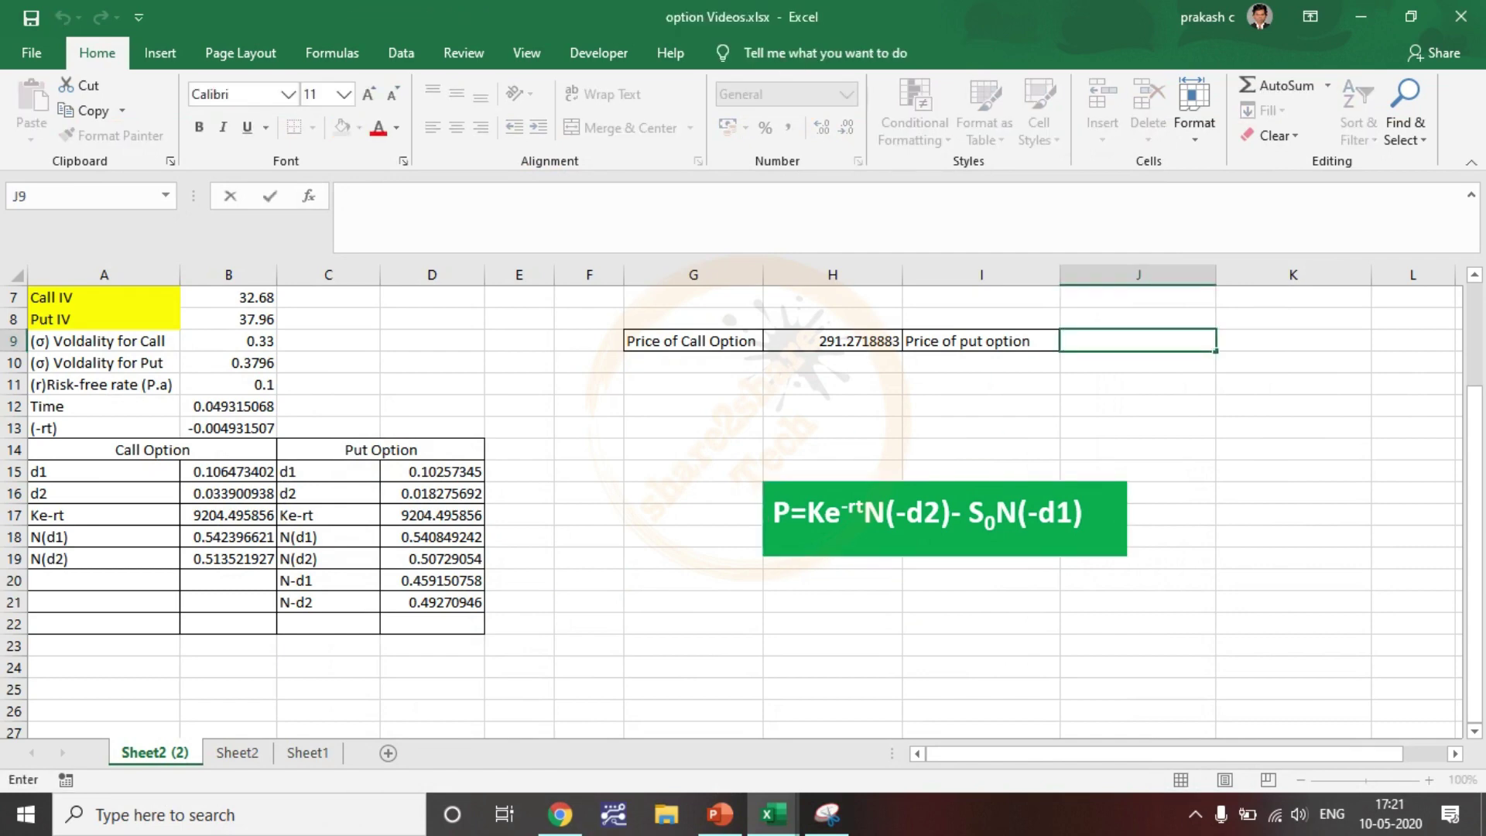
type("=")
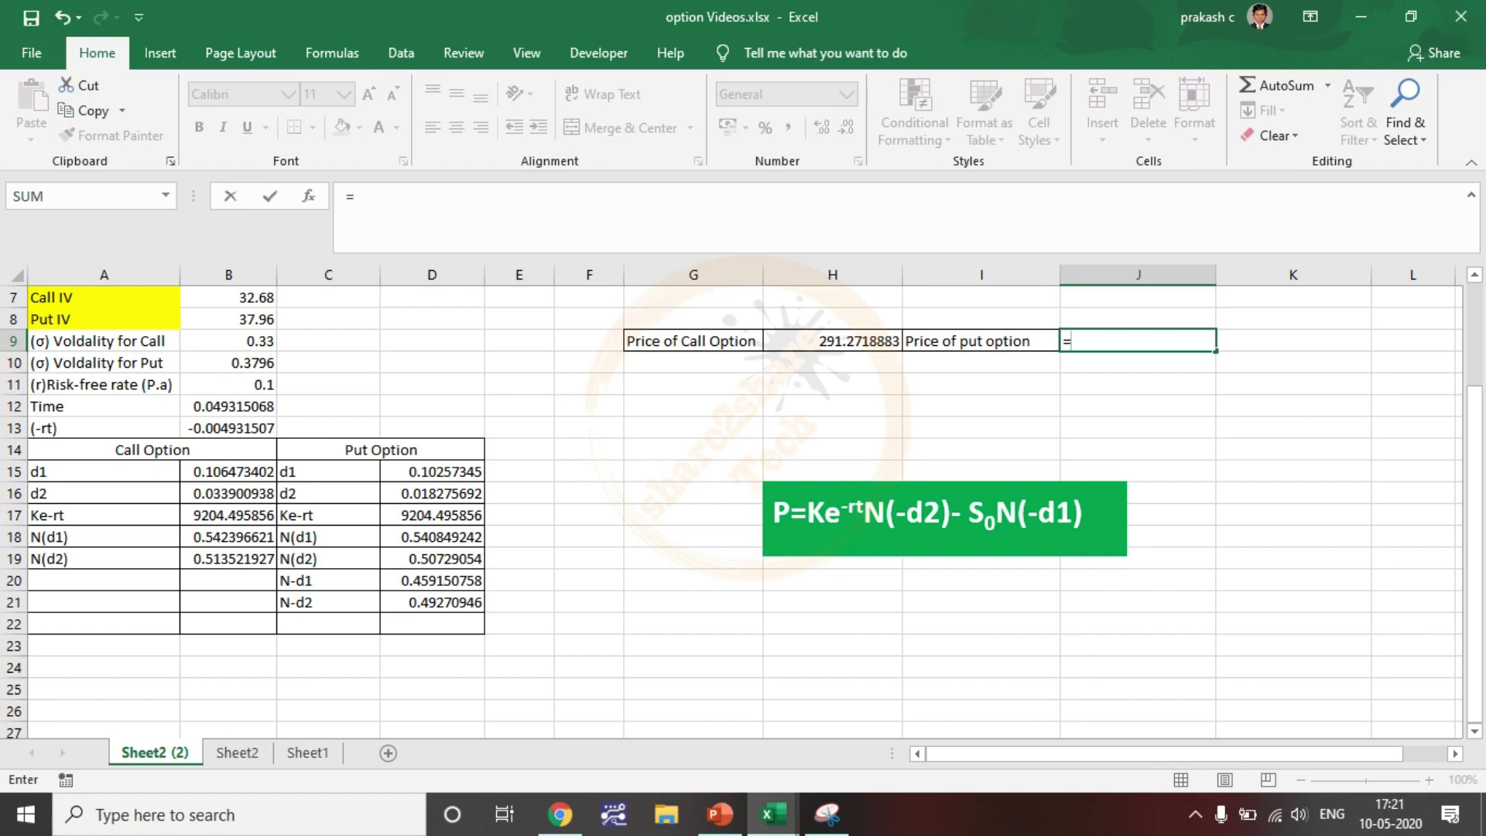
left_click(432, 515)
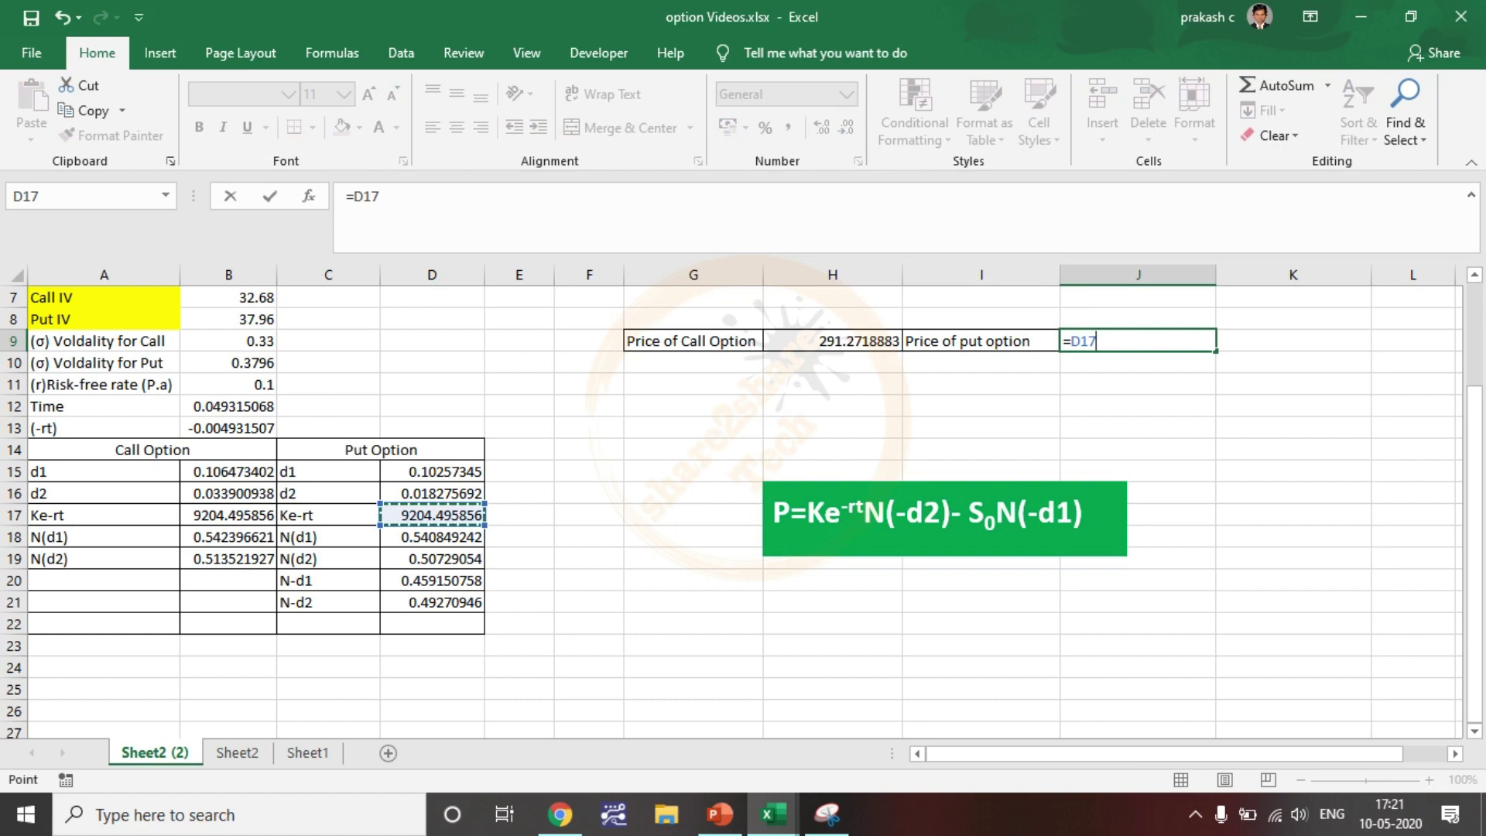
type("*")
left_click(432, 603)
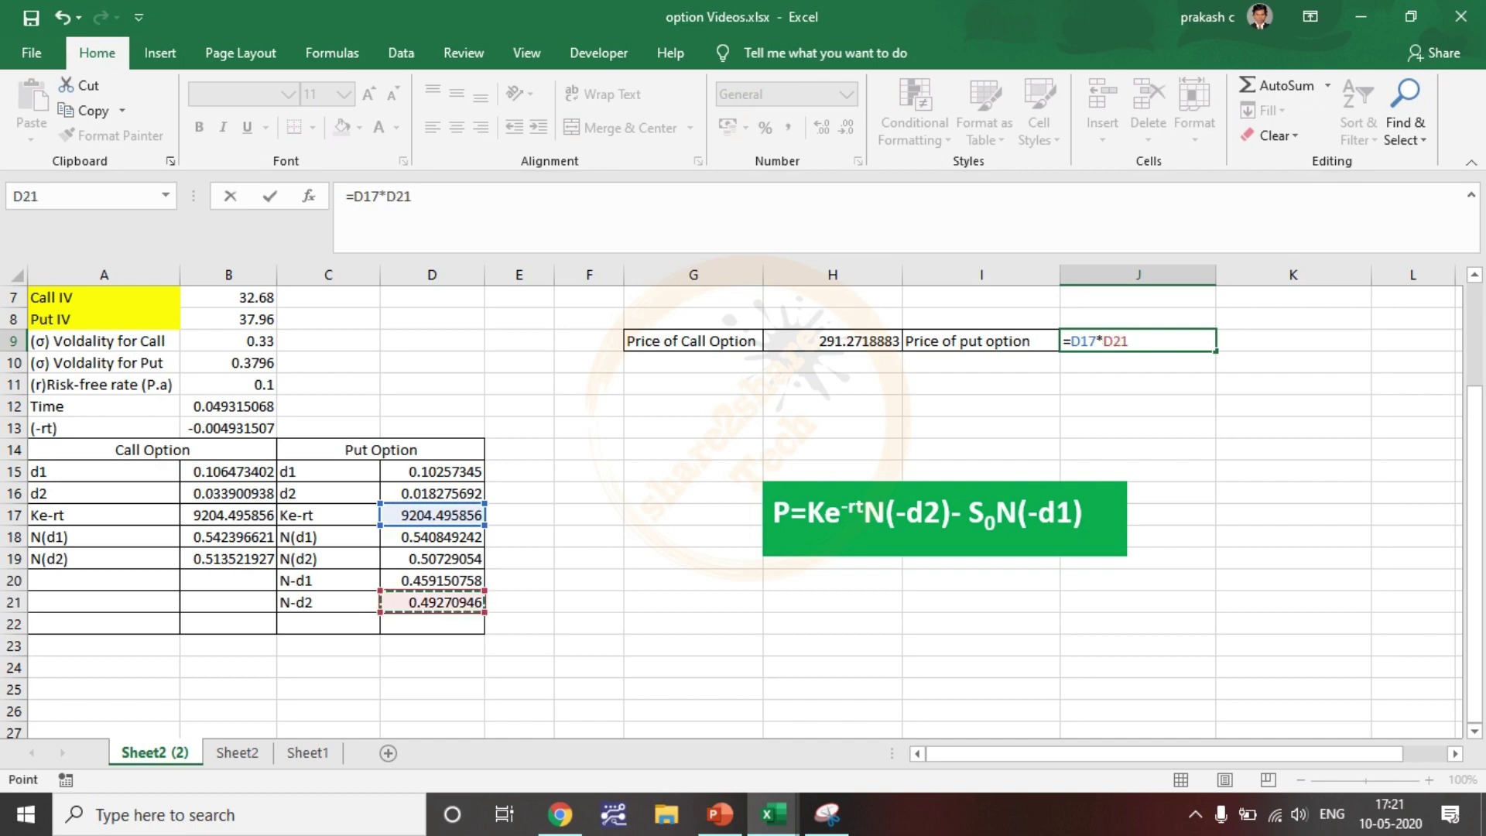
type(")")
left_click(1071, 341)
type("(")
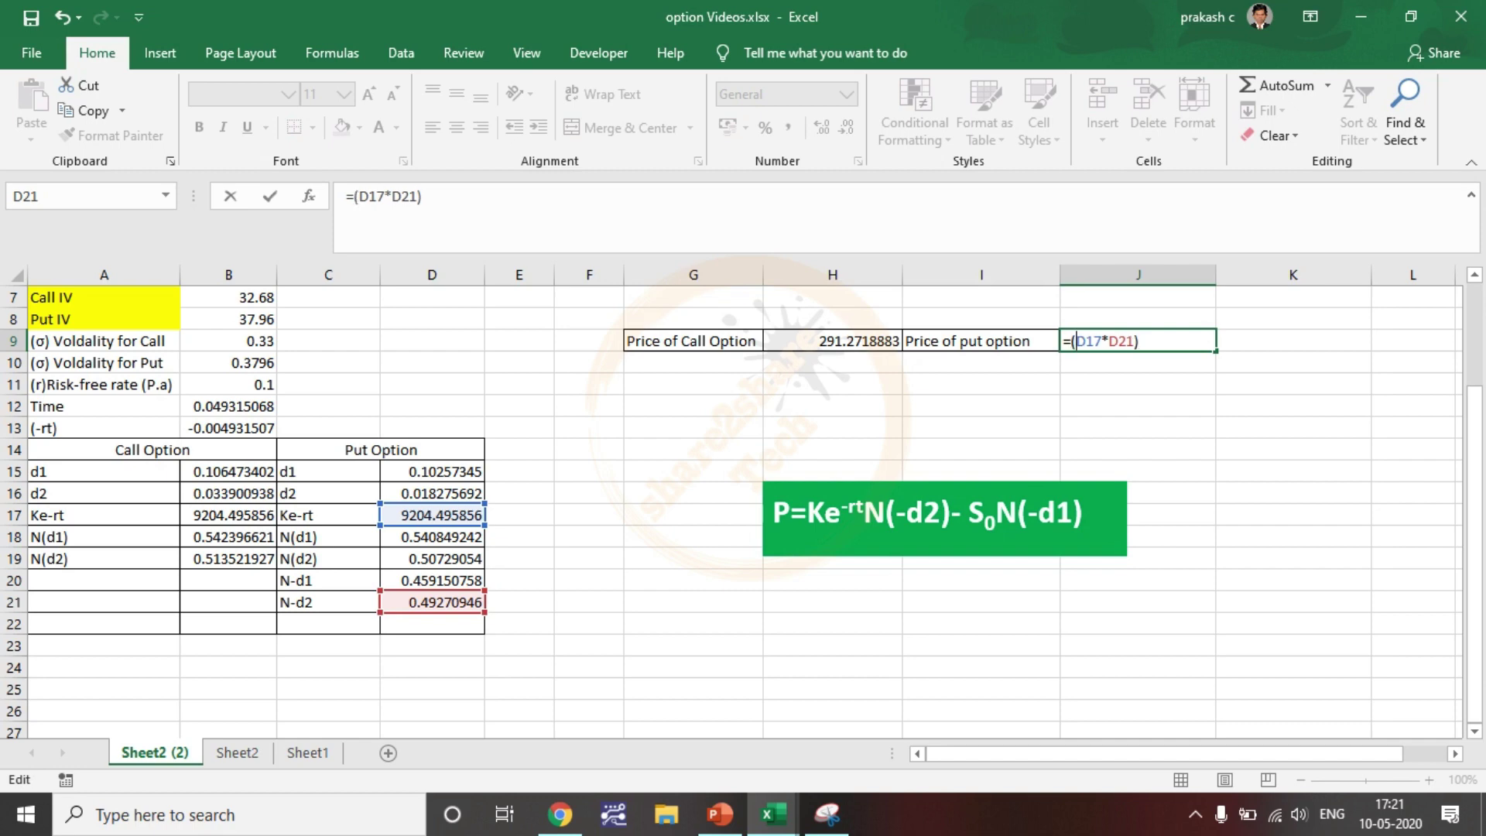
Step: Complete the put option price formula in J9 by subtracting the stock price times N-d1, giving =(D17*D21)-(B1*D20)
left_click(1141, 341)
type("-")
scroll(743, 511, "up", 2)
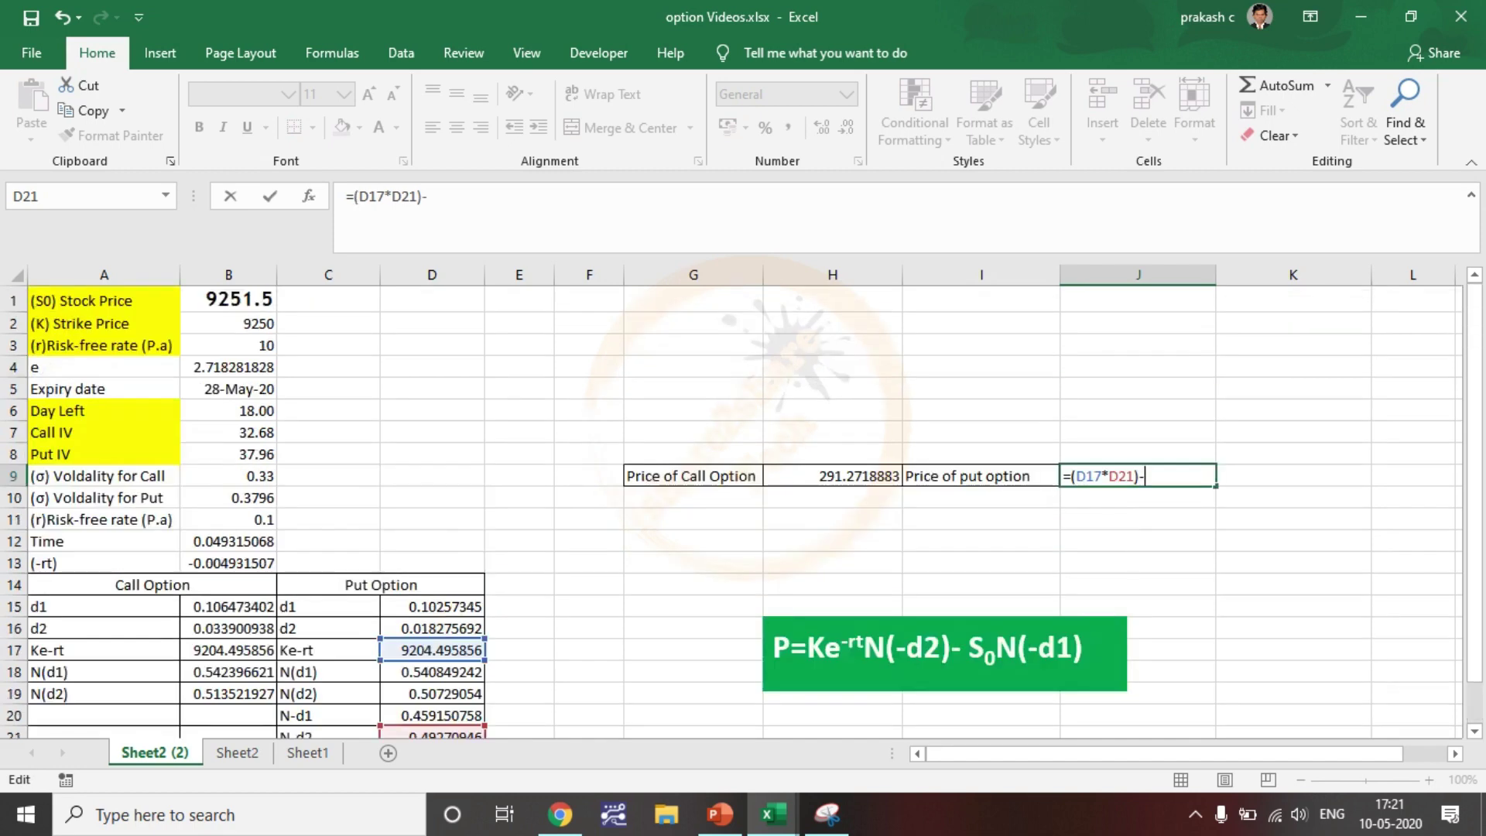
left_click(229, 300)
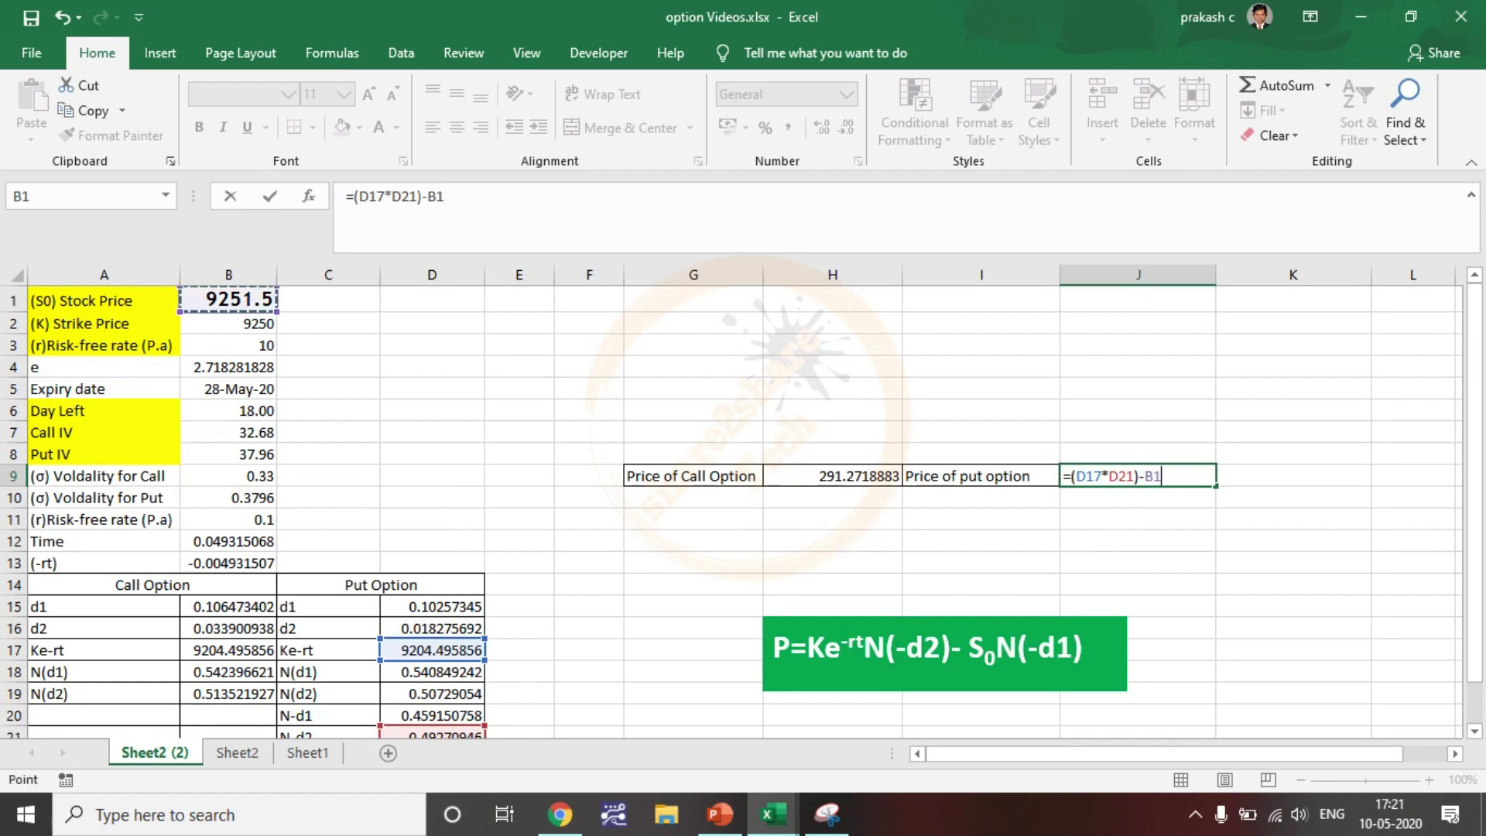
left_click(447, 197)
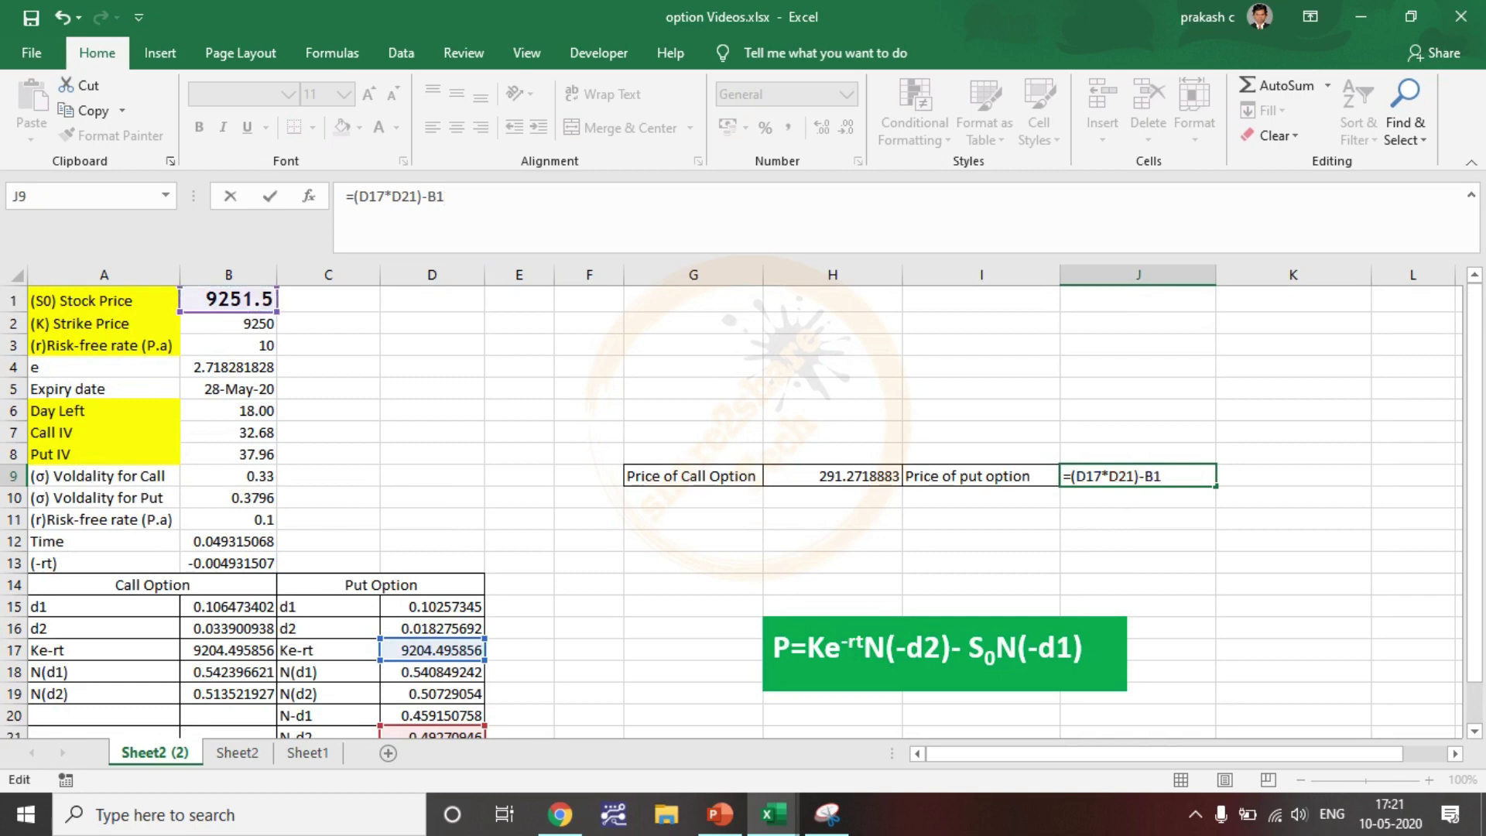
type("*")
scroll(731, 511, "down", 1)
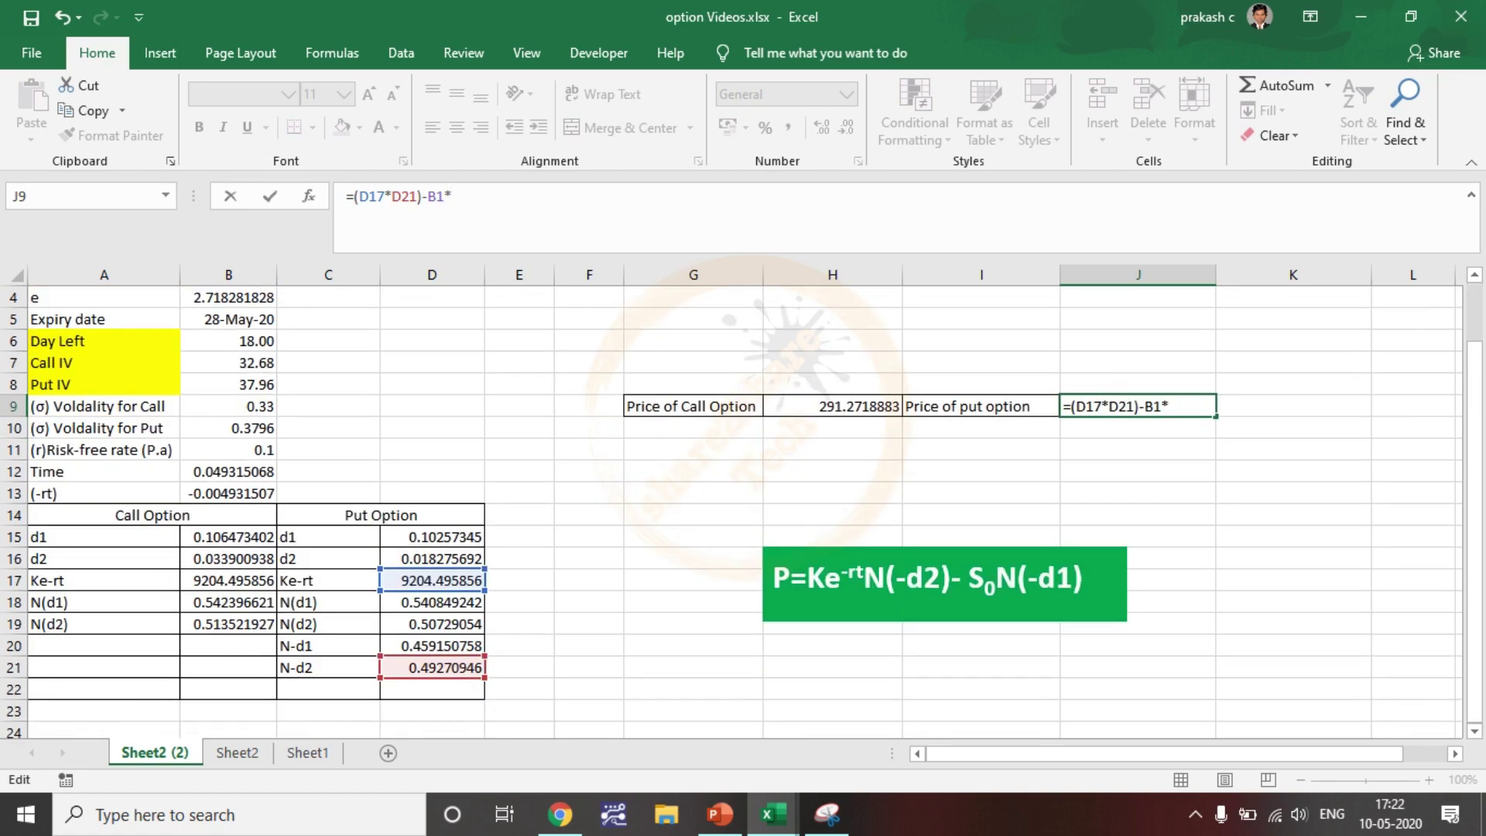
left_click(432, 646)
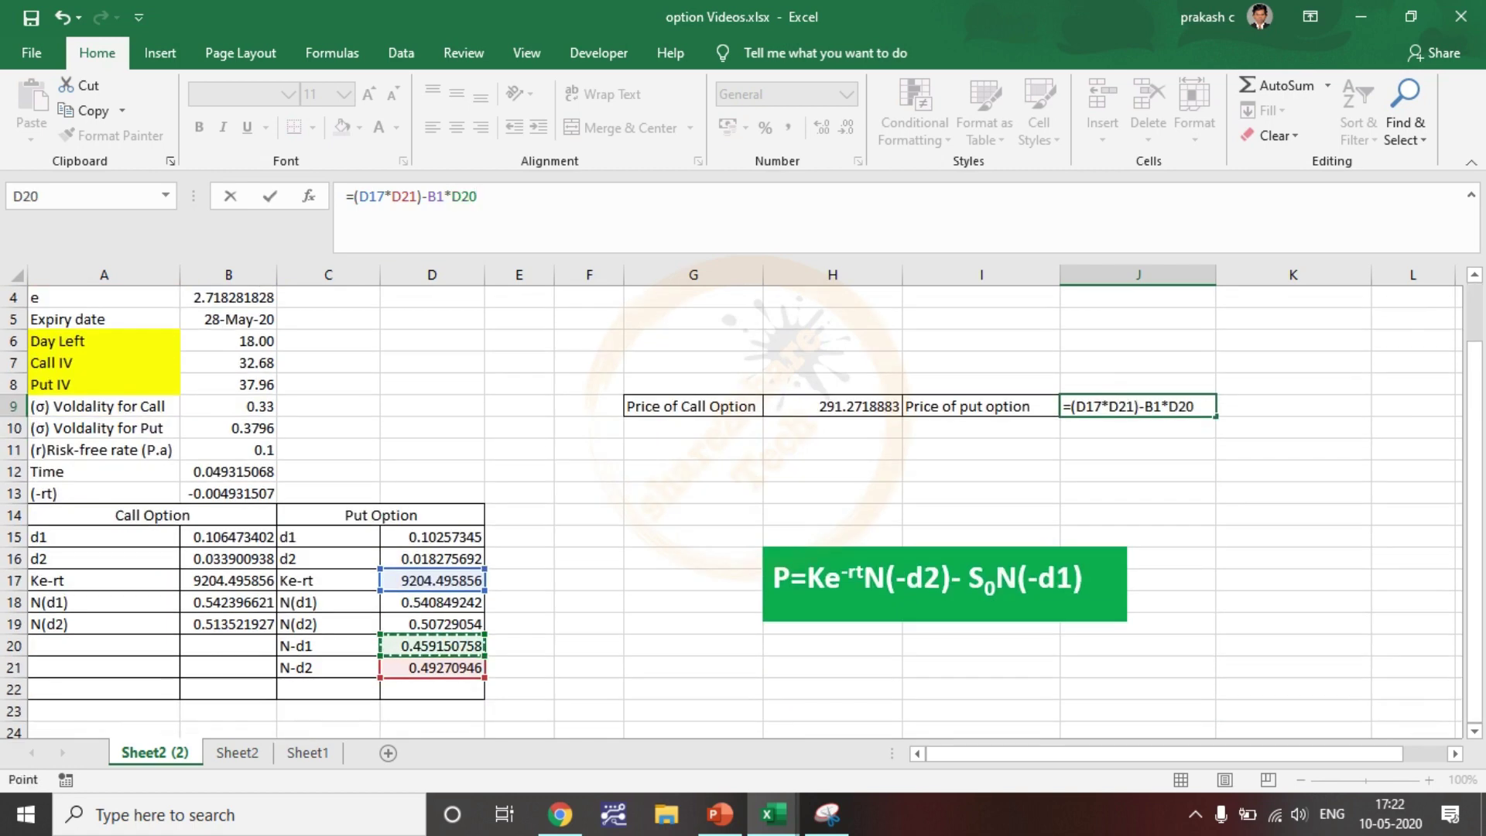
type(")")
key("Return")
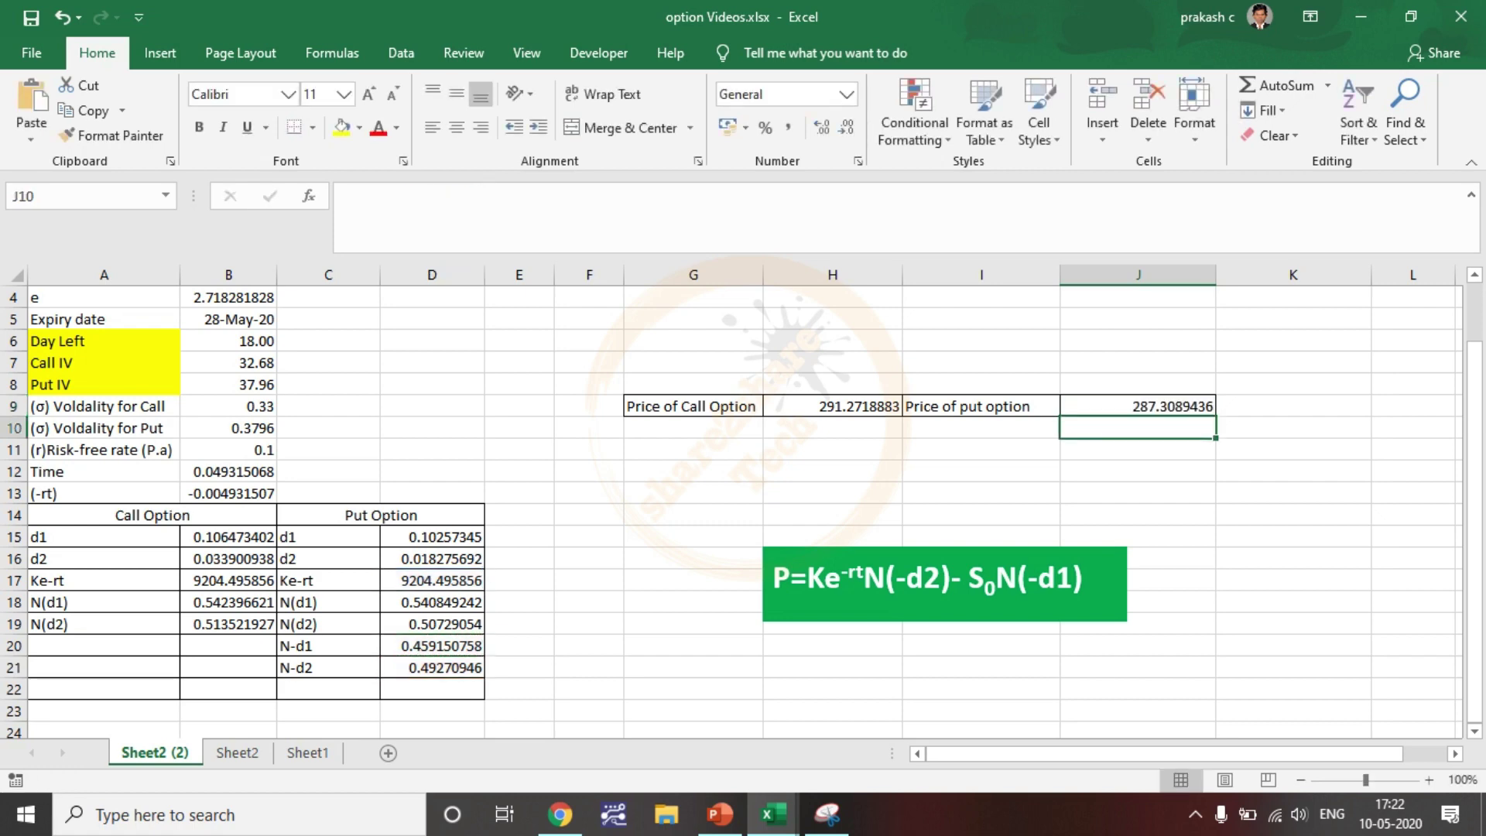
Step: Compare the calculated call and put option prices with the 9250 strike's prices in the NSE option chain in Chrome
left_click(981, 449)
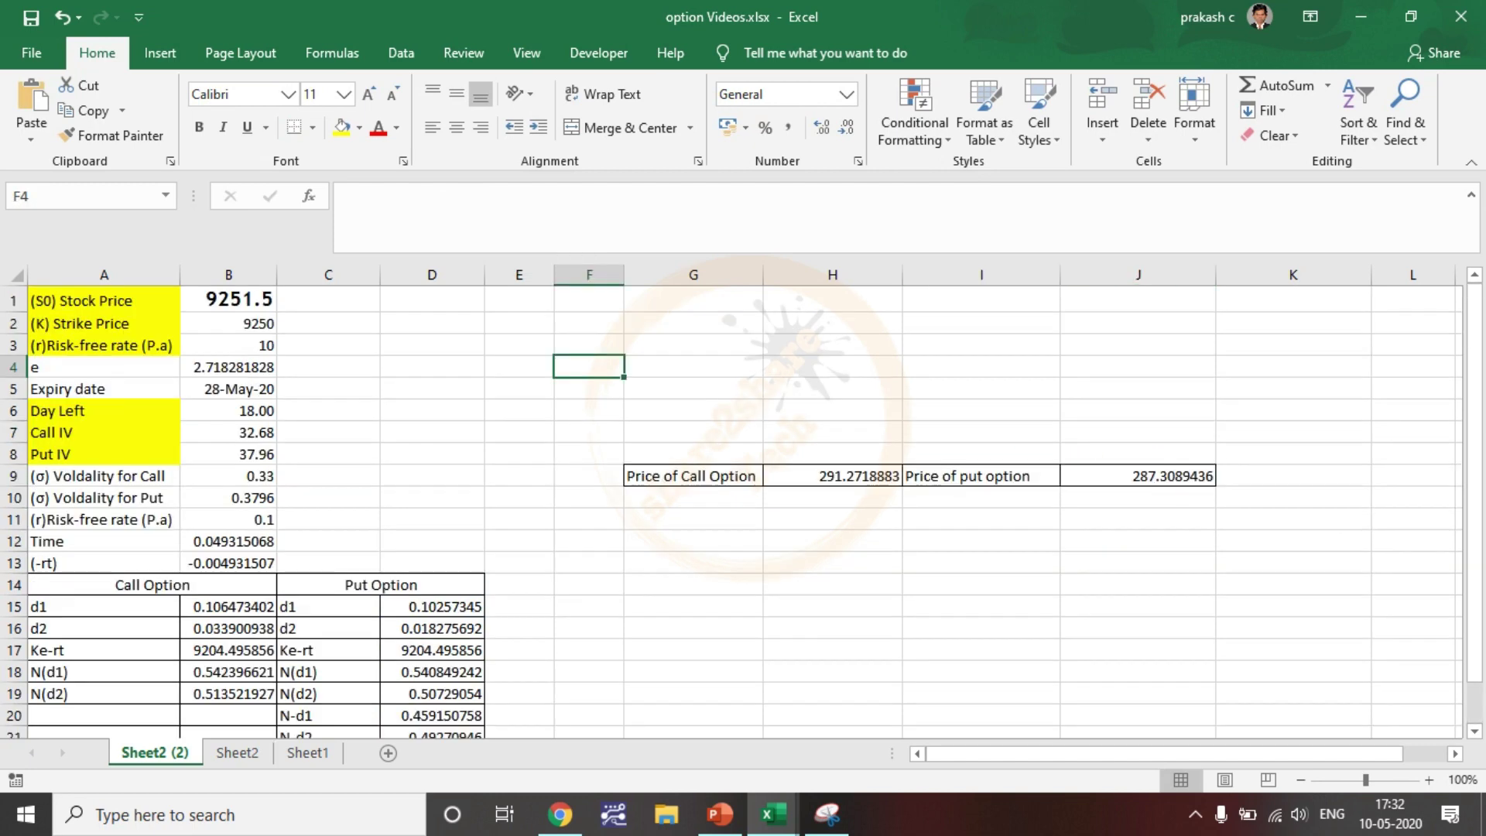
left_click(694, 541)
left_click(833, 497)
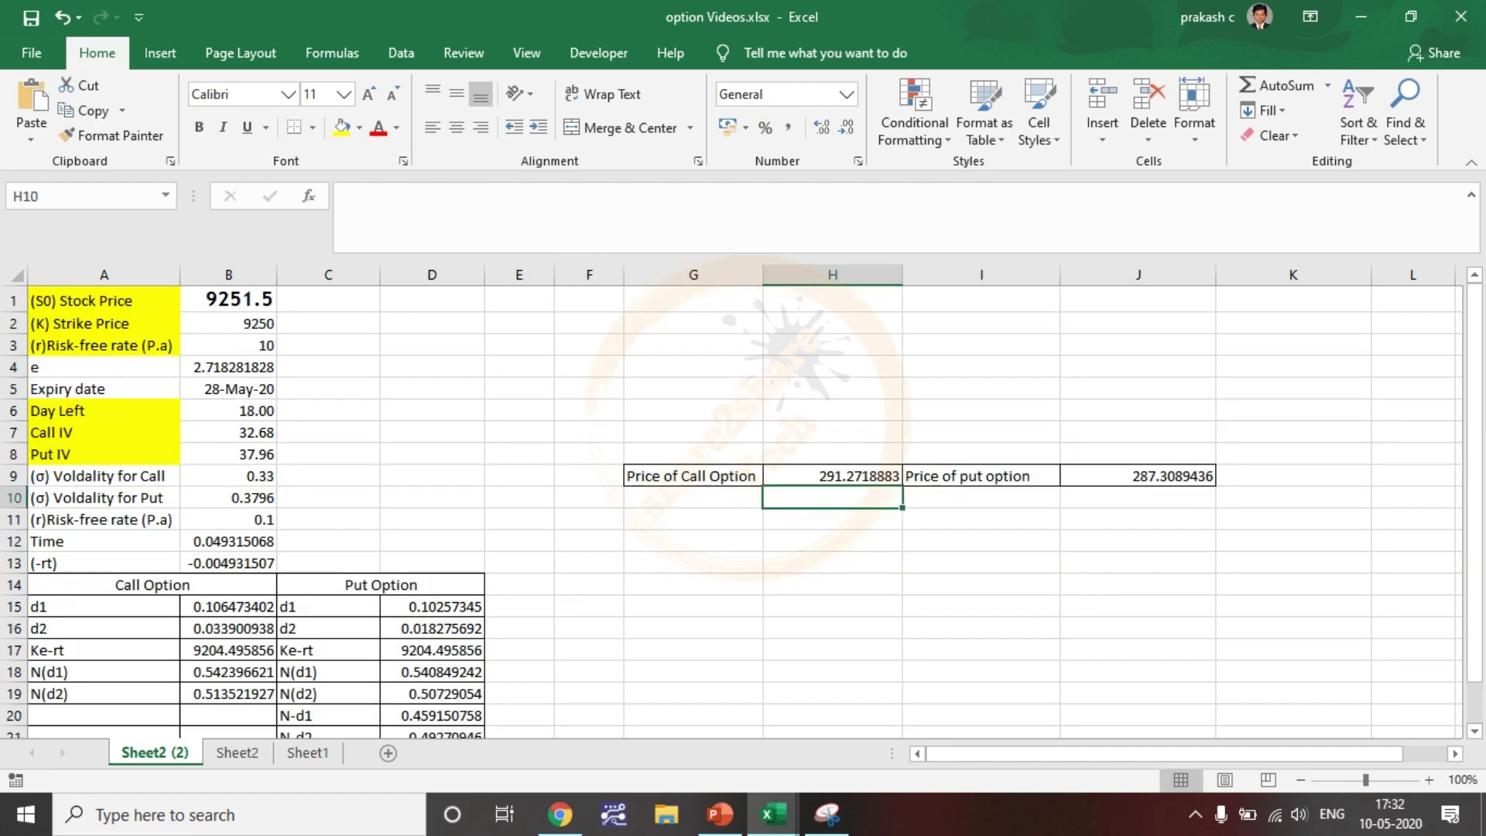
left_click(1138, 497)
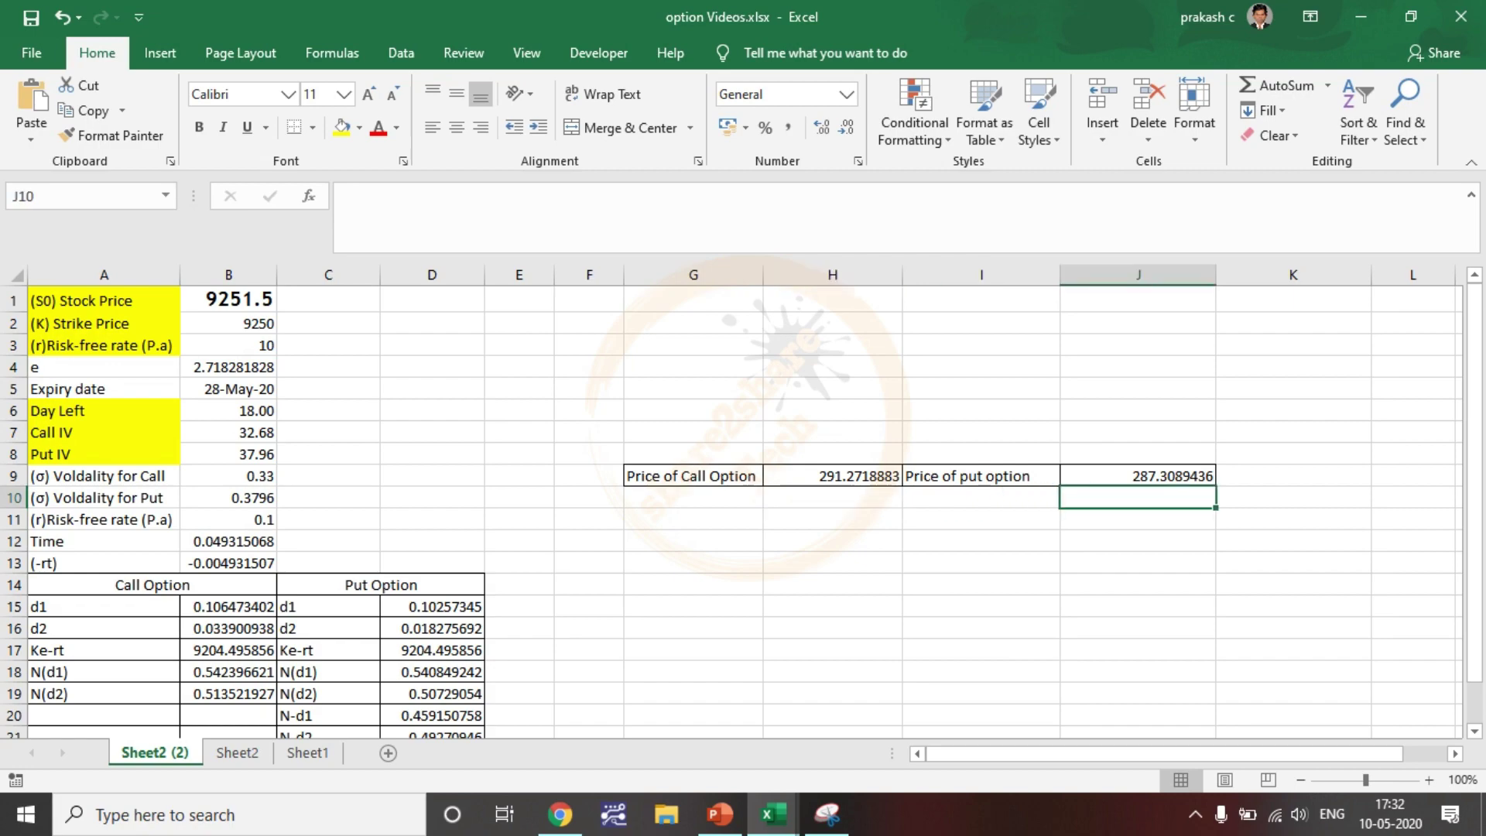
left_click(561, 815)
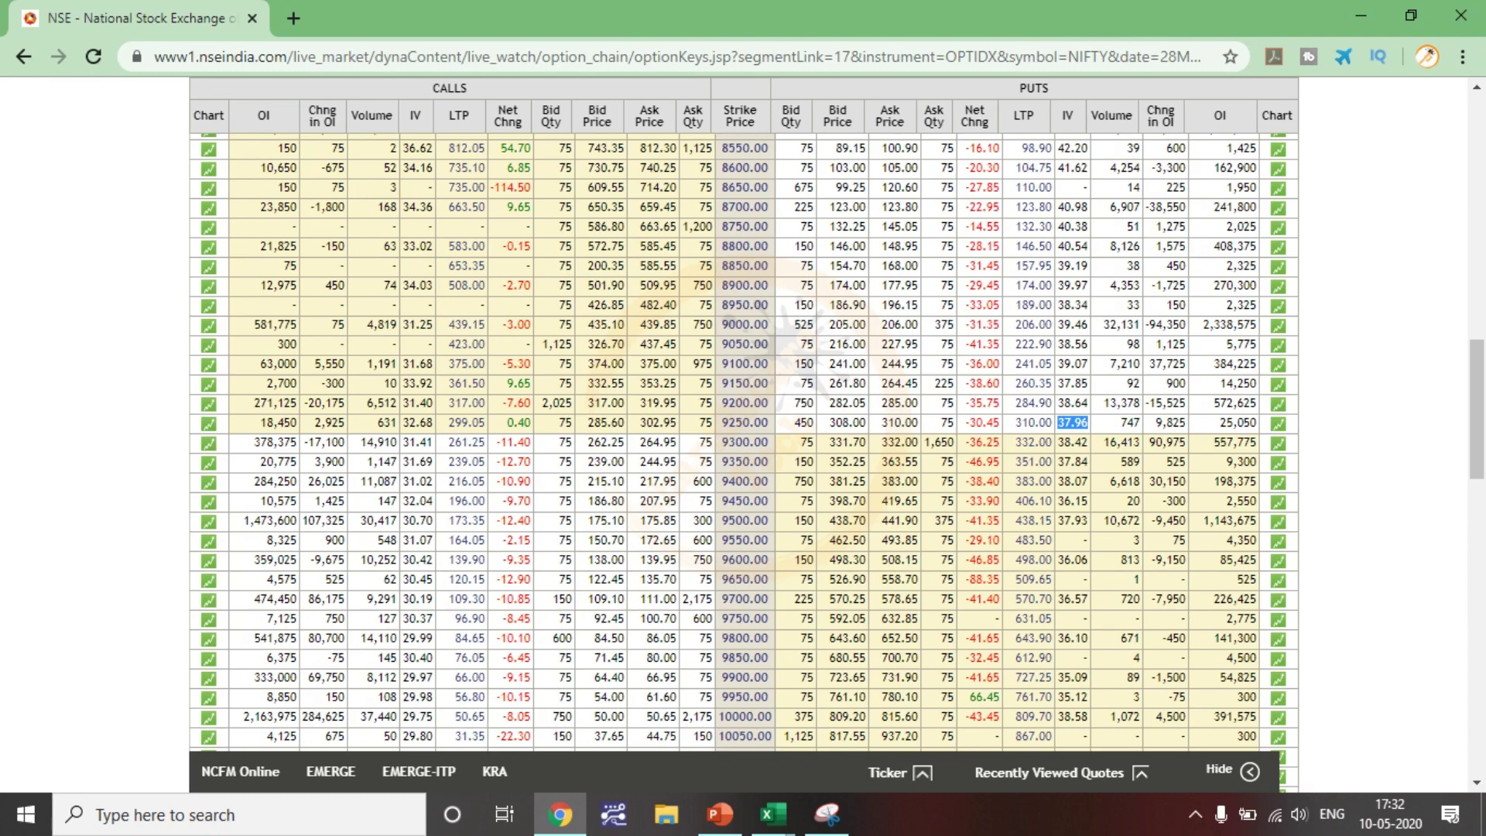
mouse_move(773, 813)
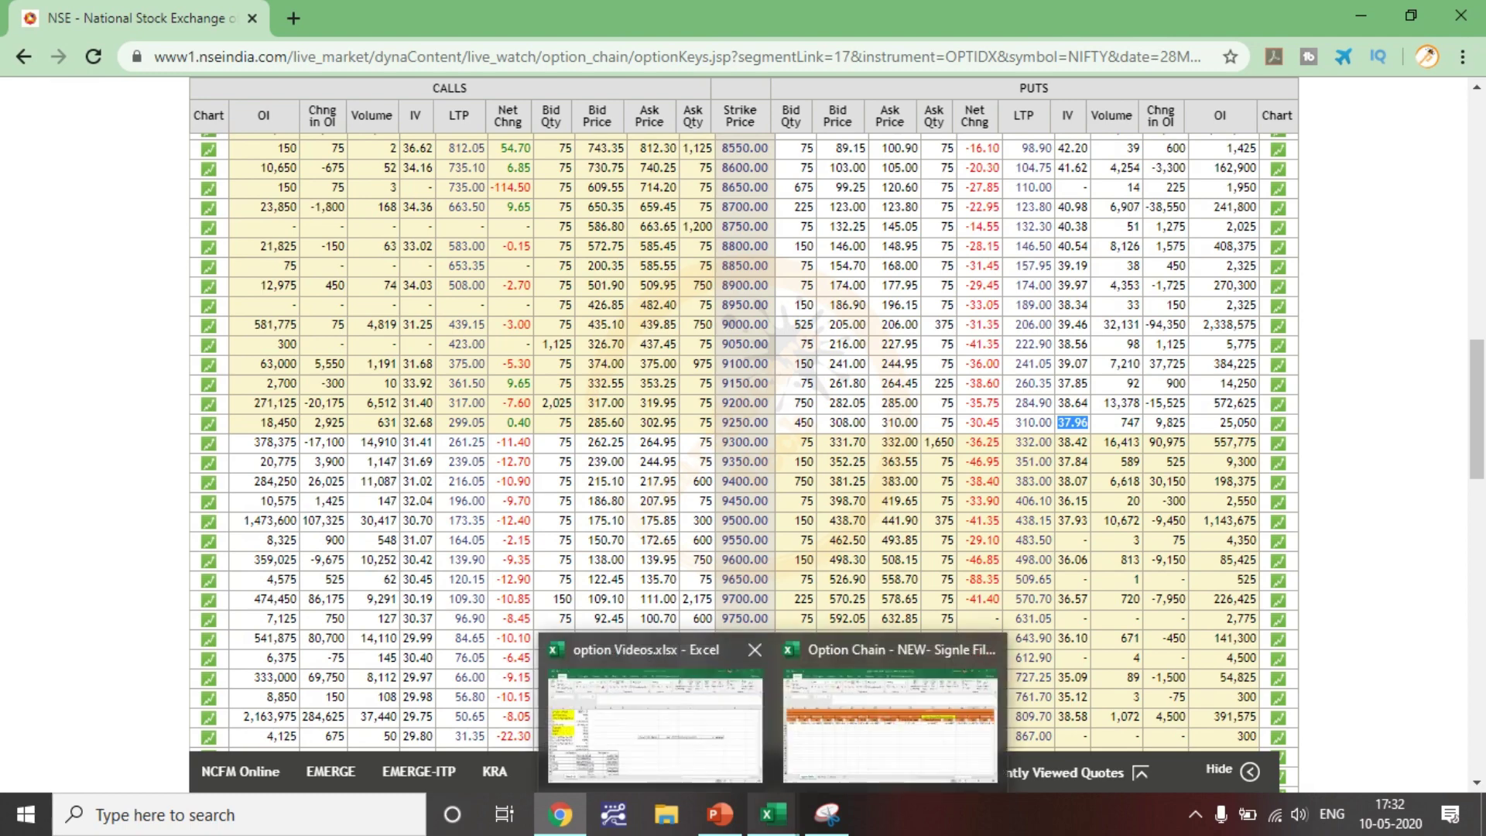
left_click(658, 716)
left_click(981, 519)
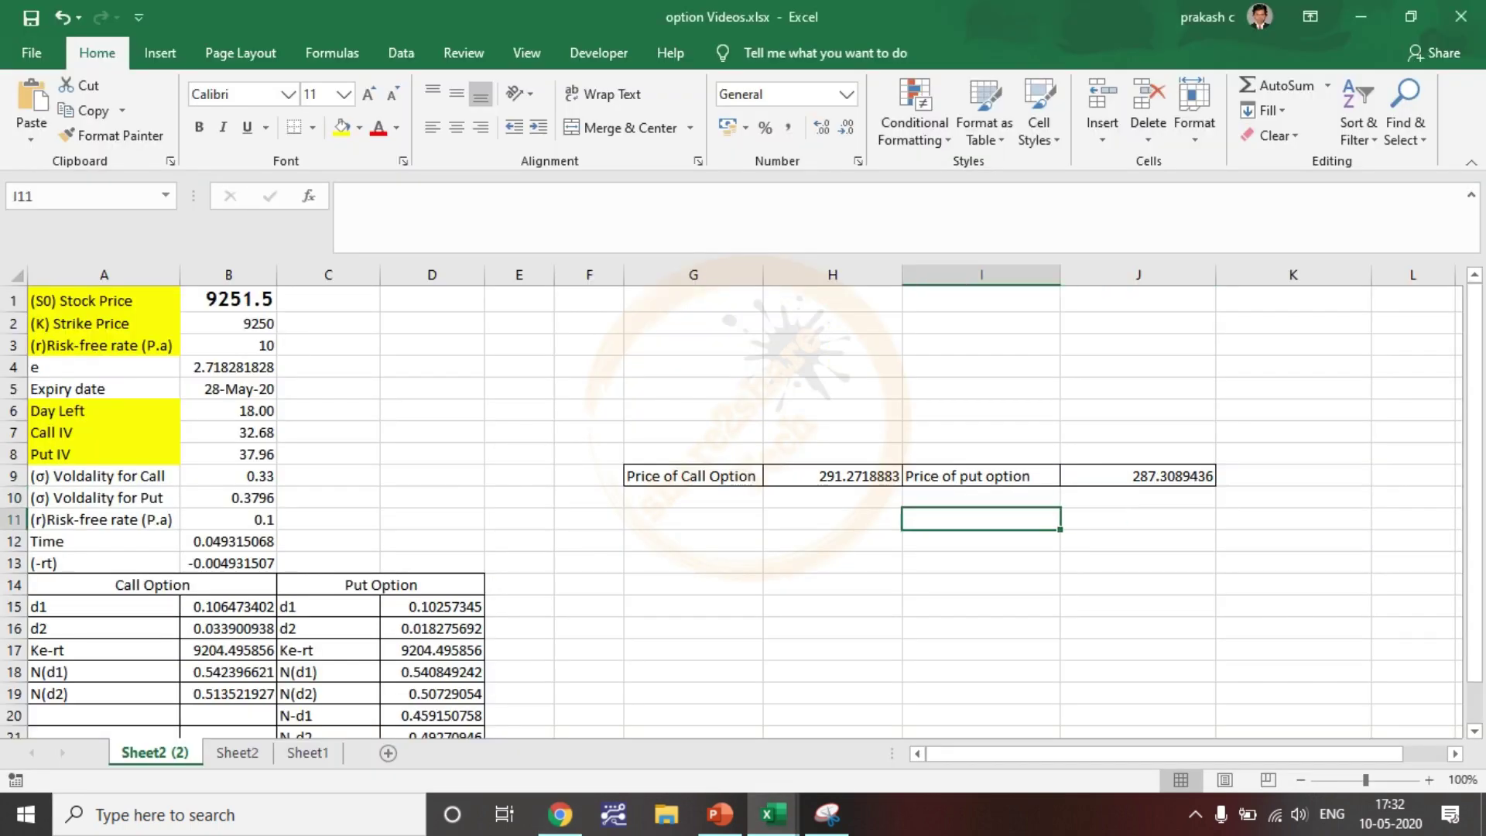
left_click(1138, 476)
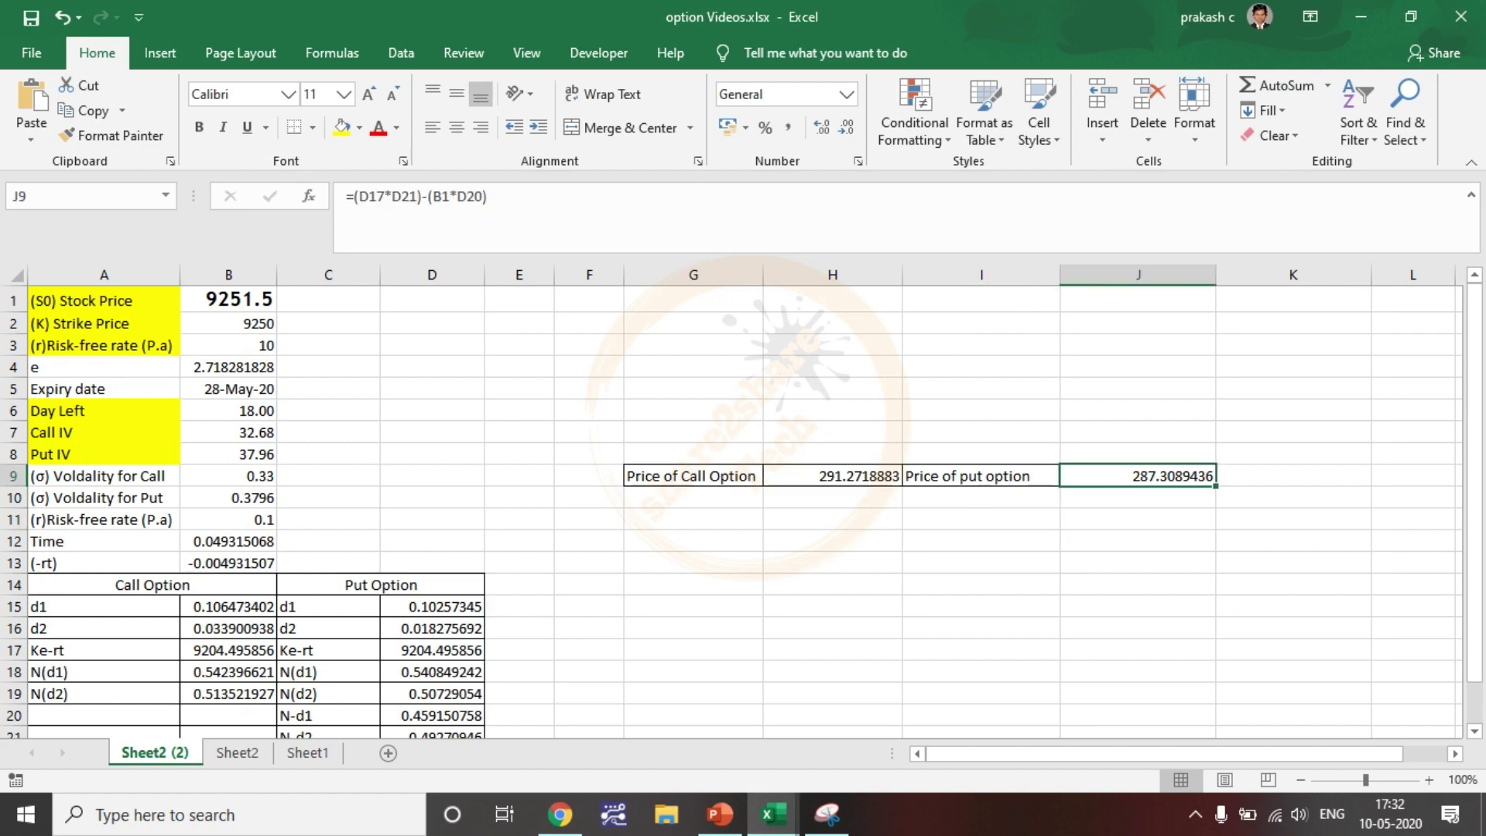
left_click(981, 585)
left_click(833, 541)
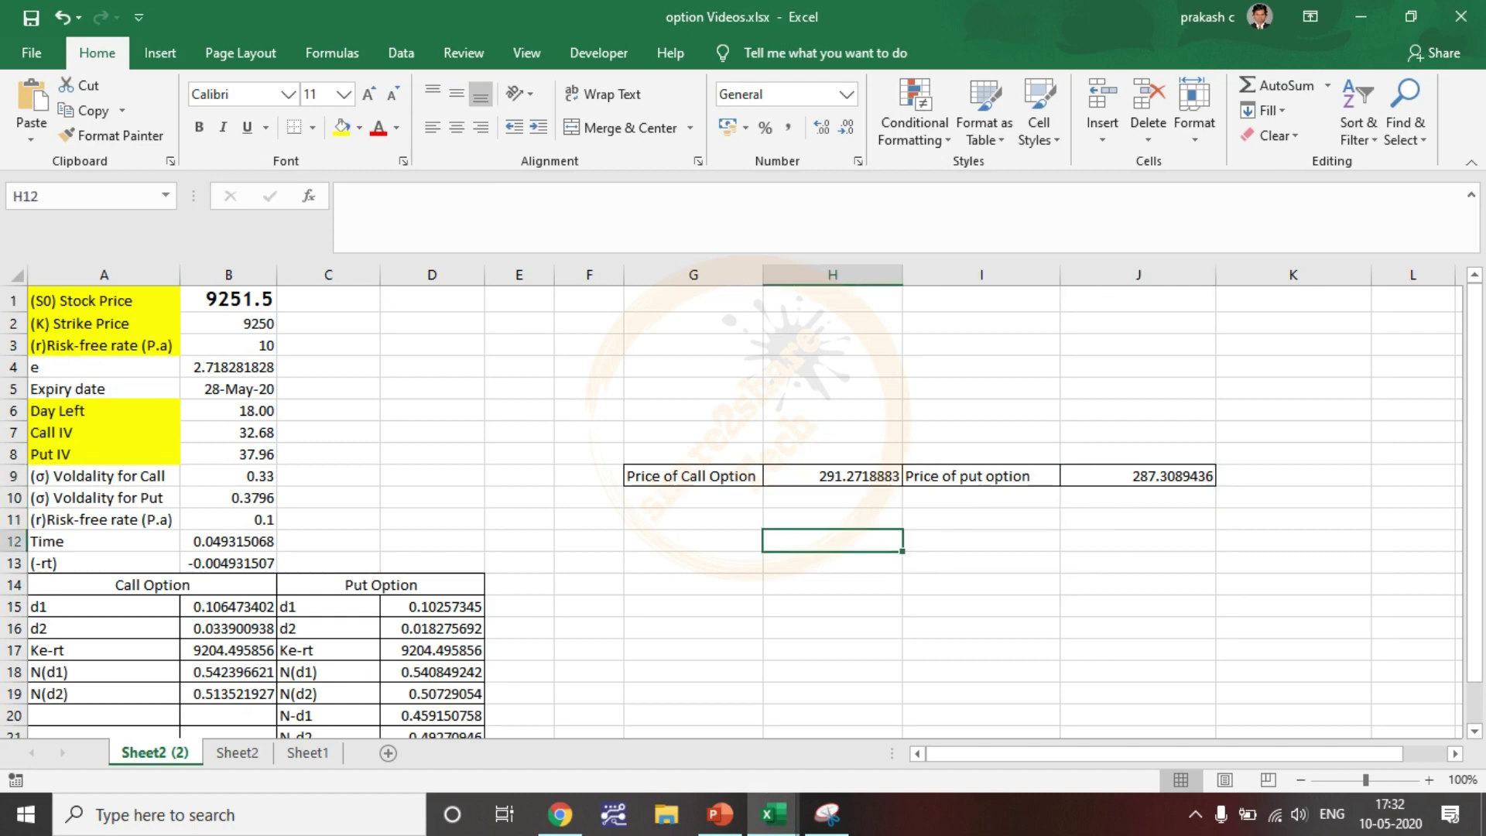
Step: Set the Day Left value in B6 to 20
left_click(228, 411)
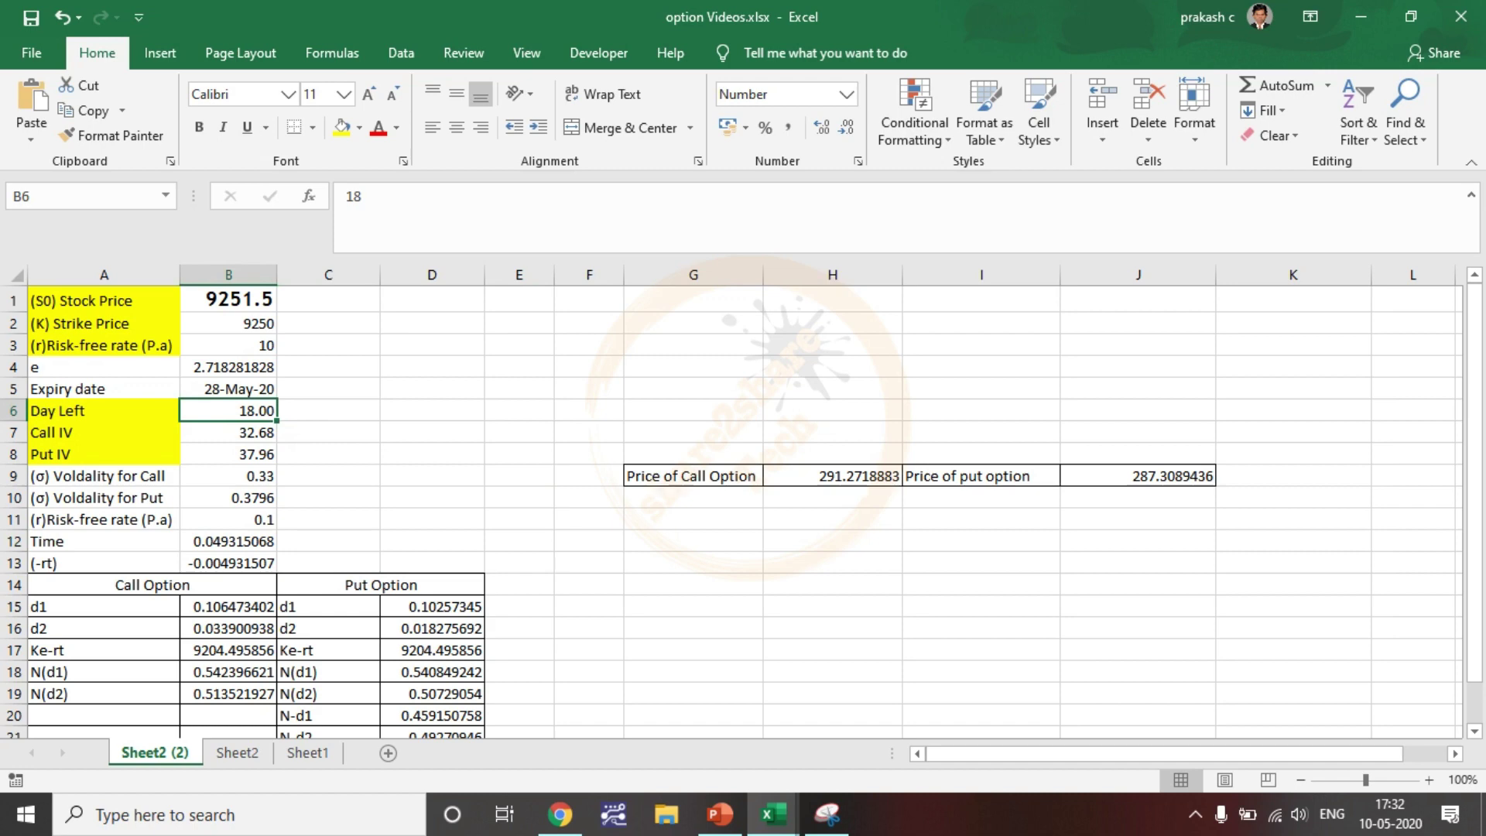
type("20")
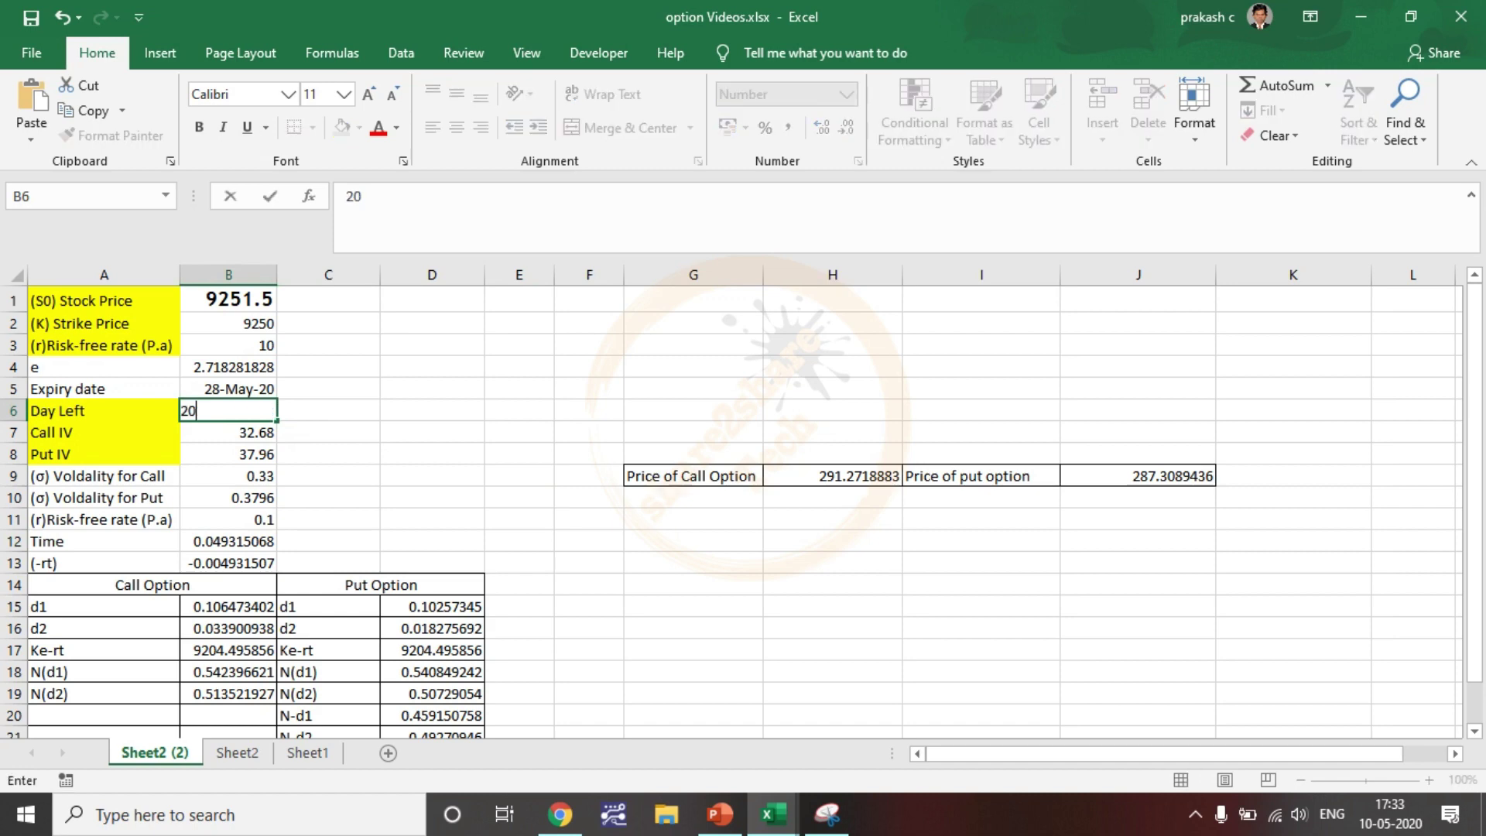
key("Return")
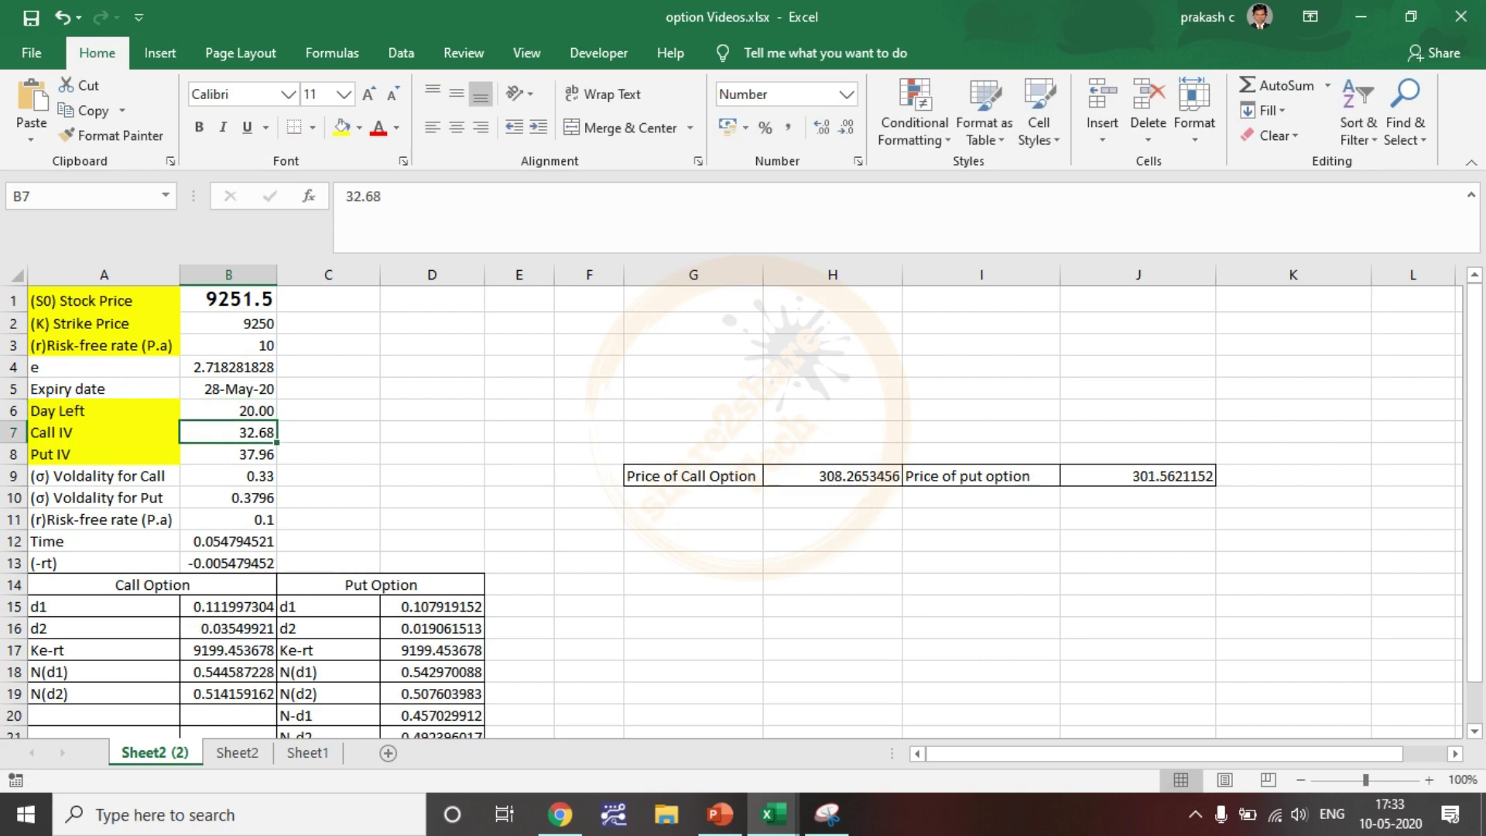
Step: Examine the recalculated call and put option prices and check them against the NSE option chain in Chrome
left_click(833, 520)
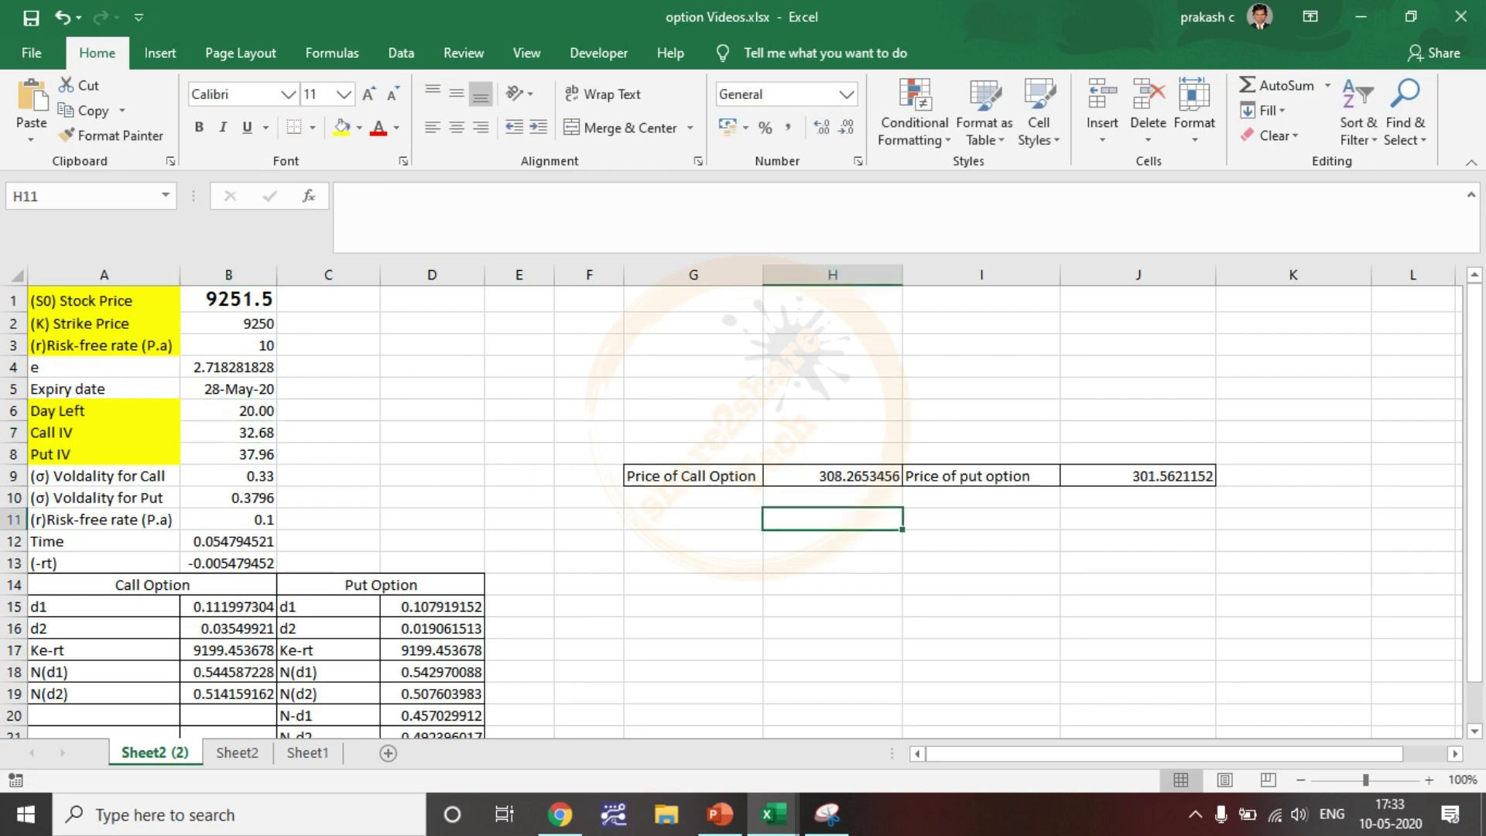
left_click(833, 476)
left_click(1139, 498)
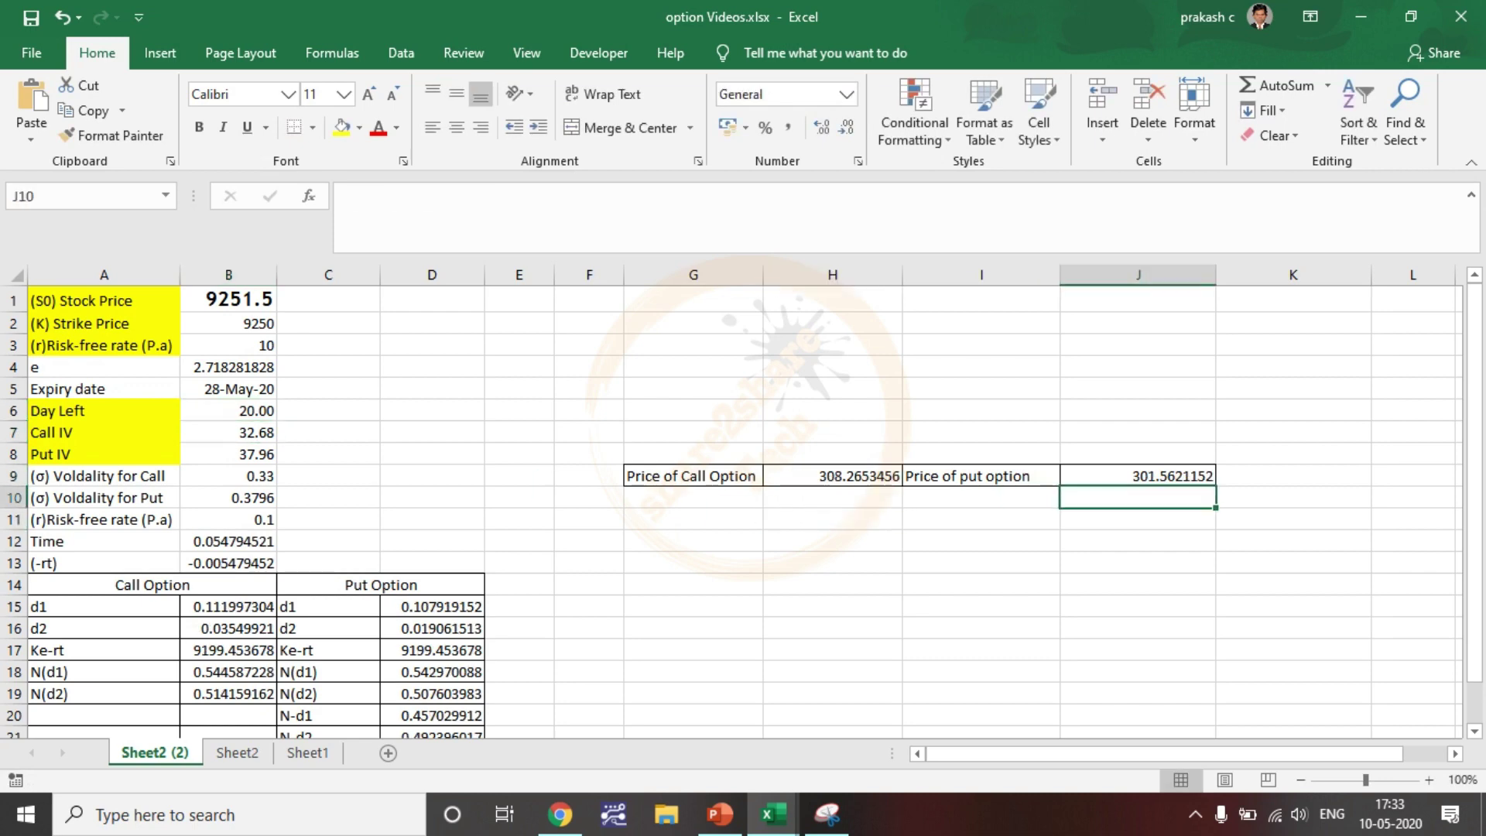
left_click(982, 476)
left_click(1138, 476)
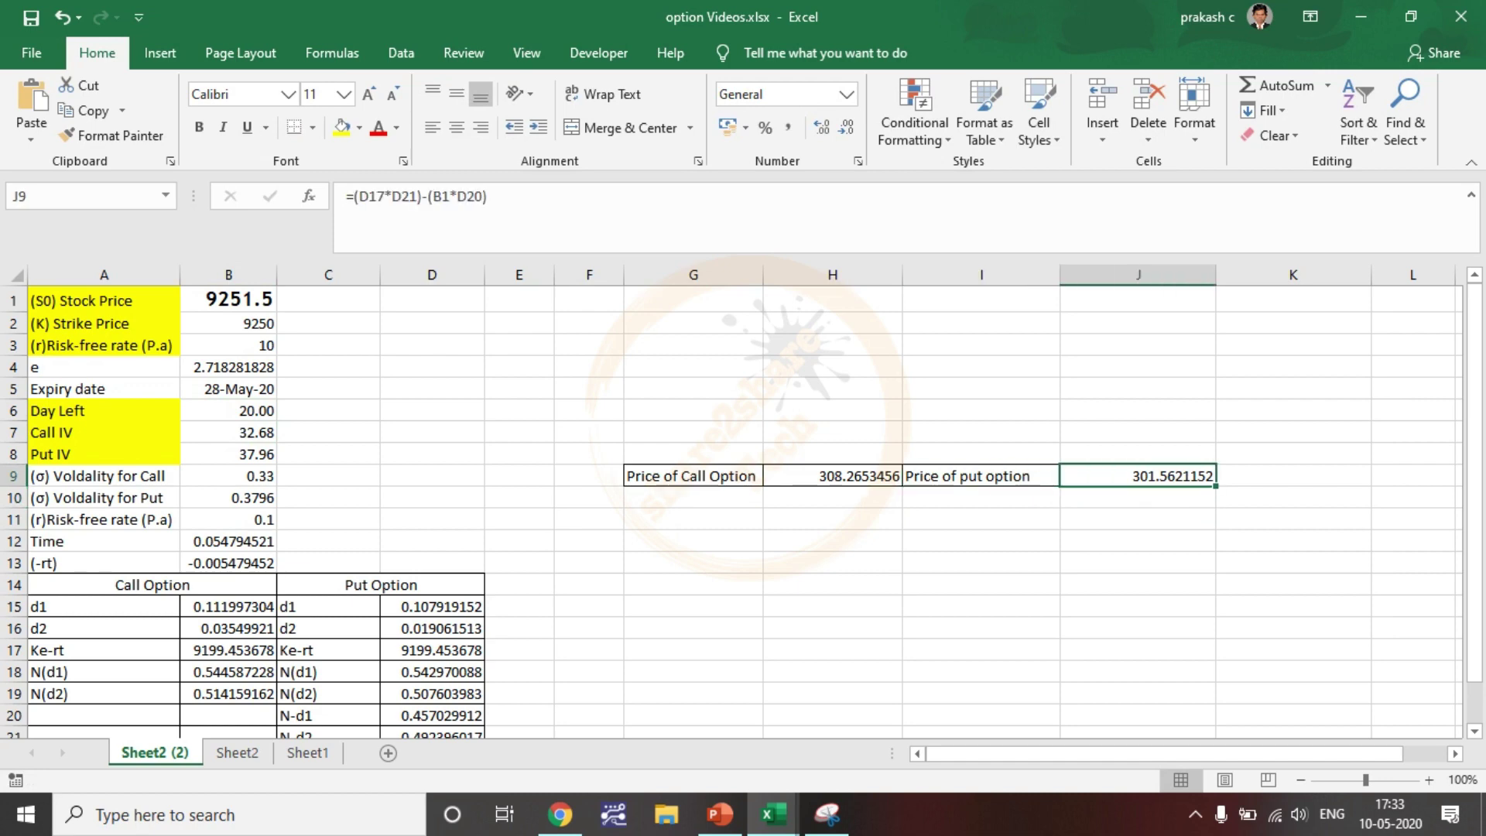
left_click(560, 815)
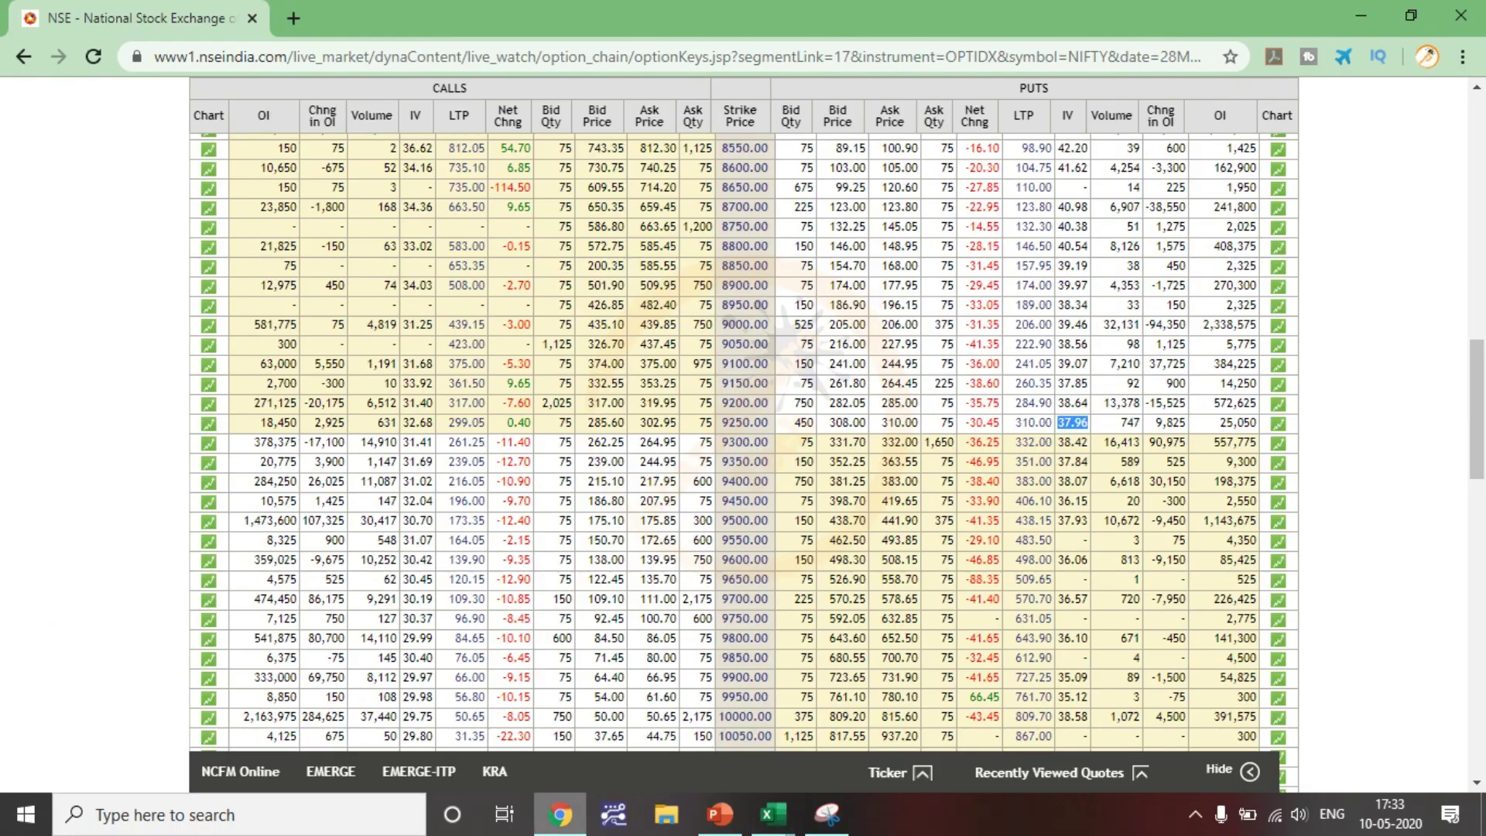
left_click(772, 814)
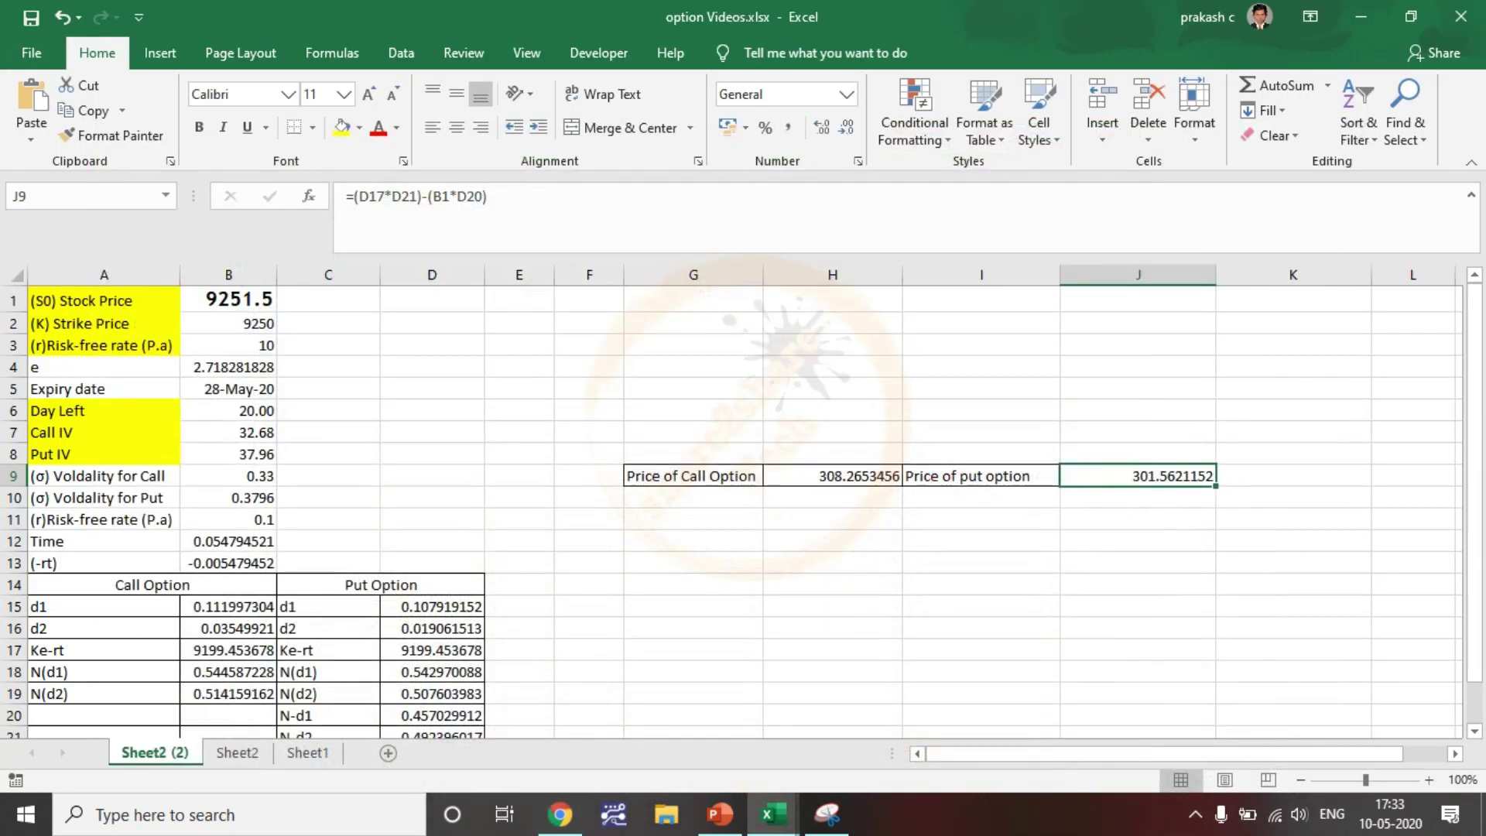
left_click(1138, 542)
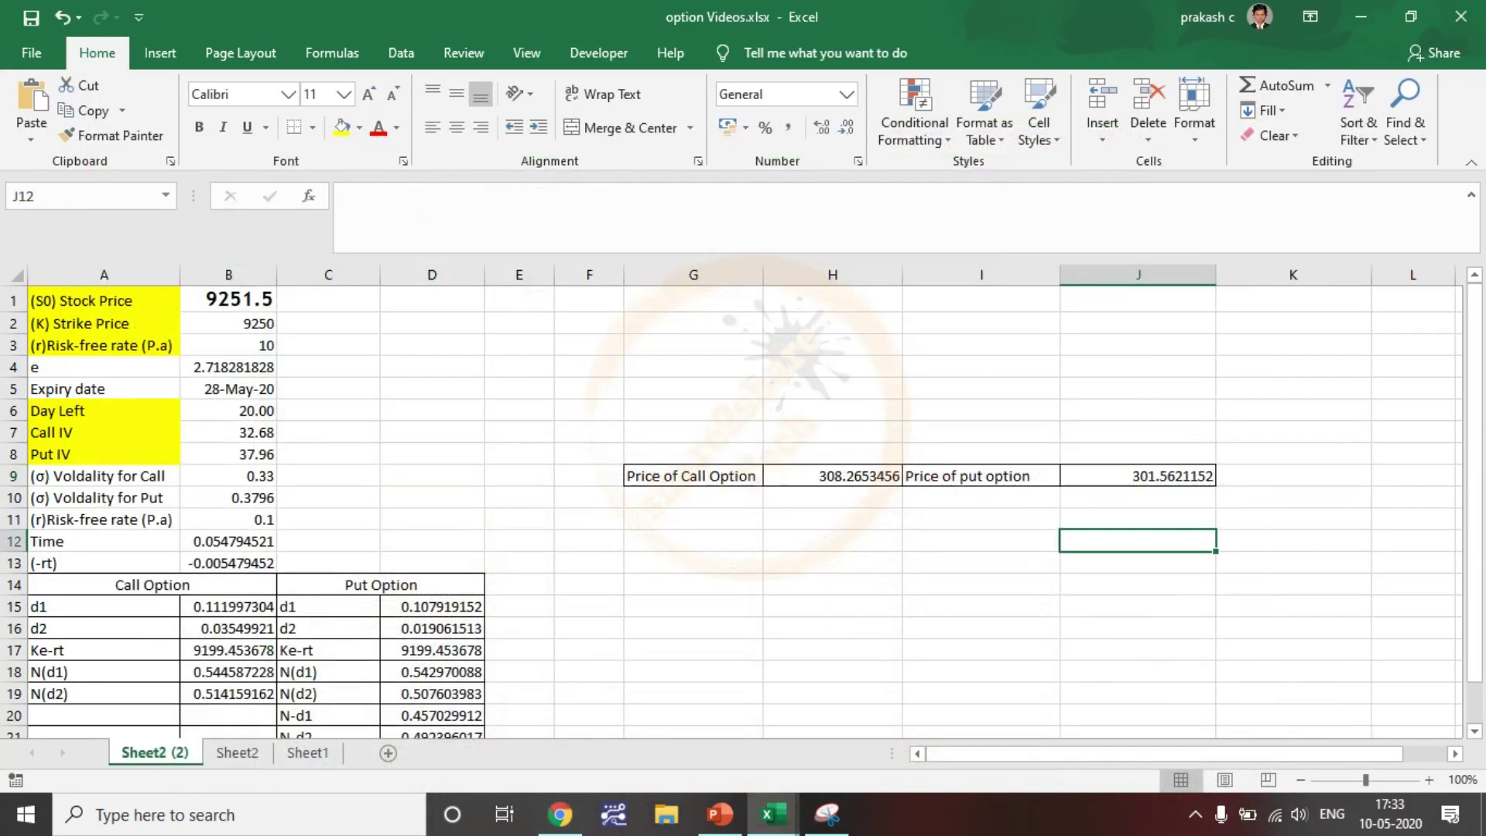
left_click(982, 563)
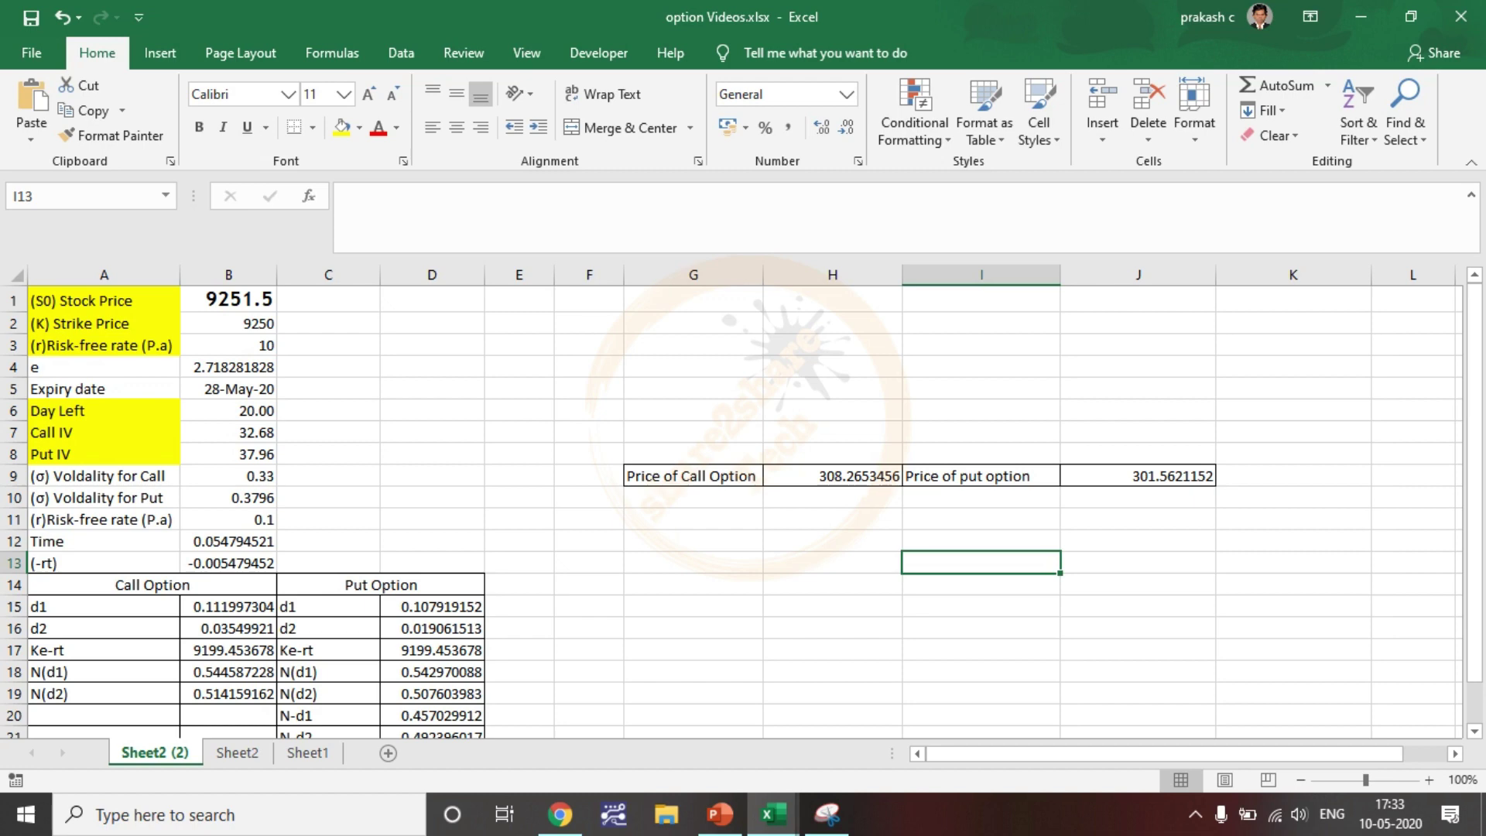
left_click(520, 388)
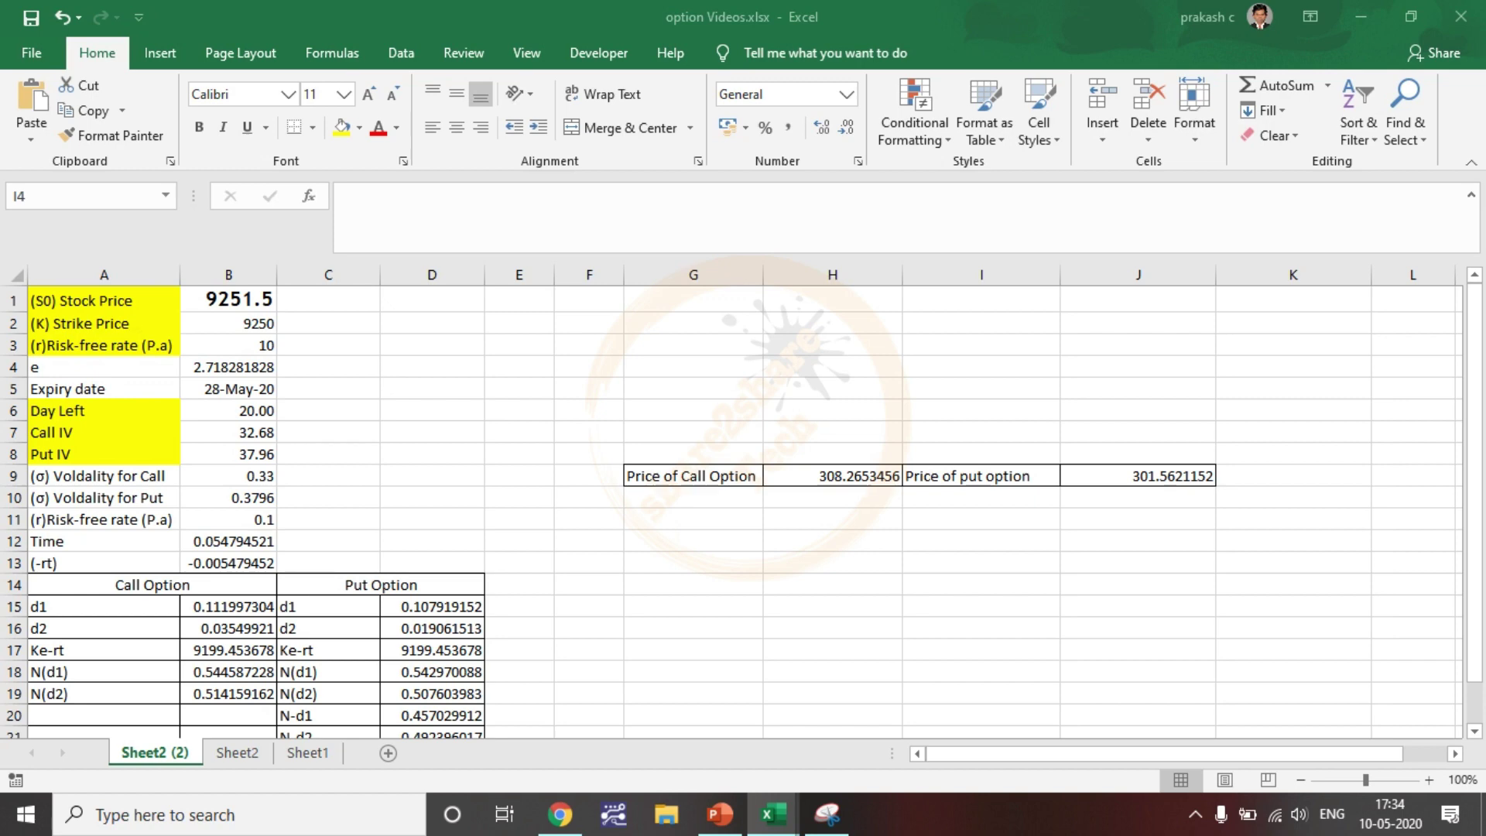
mouse_move(129, 306)
left_mouse_down()
mouse_move(181, 297)
mouse_move(203, 321)
left_mouse_up()
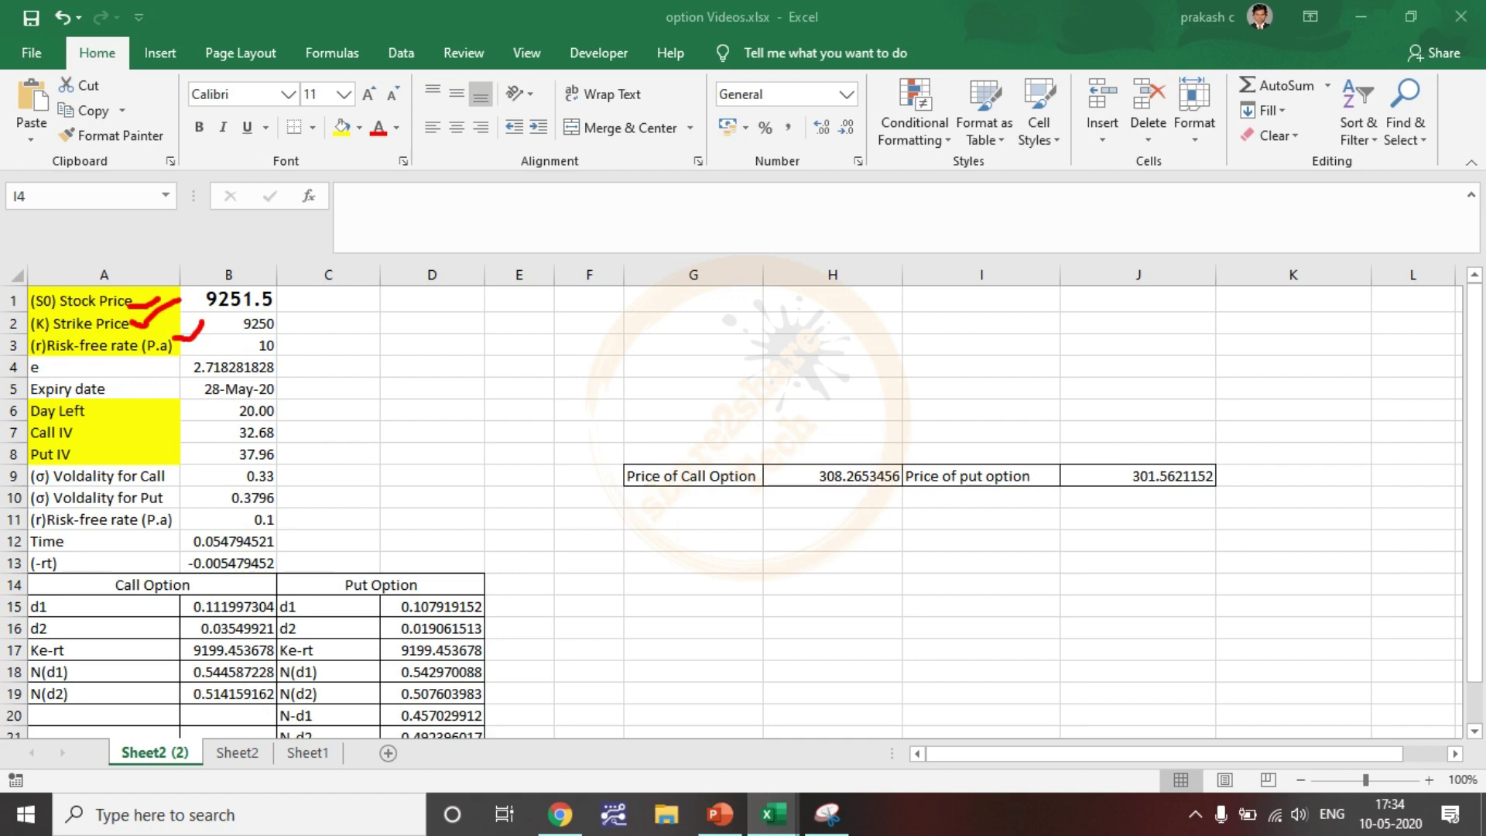
left_click_drag(95, 411, 146, 396)
mouse_move(85, 440)
left_mouse_down()
mouse_move(118, 425)
mouse_move(116, 450)
mouse_move(145, 444)
left_mouse_up()
key("ctrl+z")
key("ctrl+z")
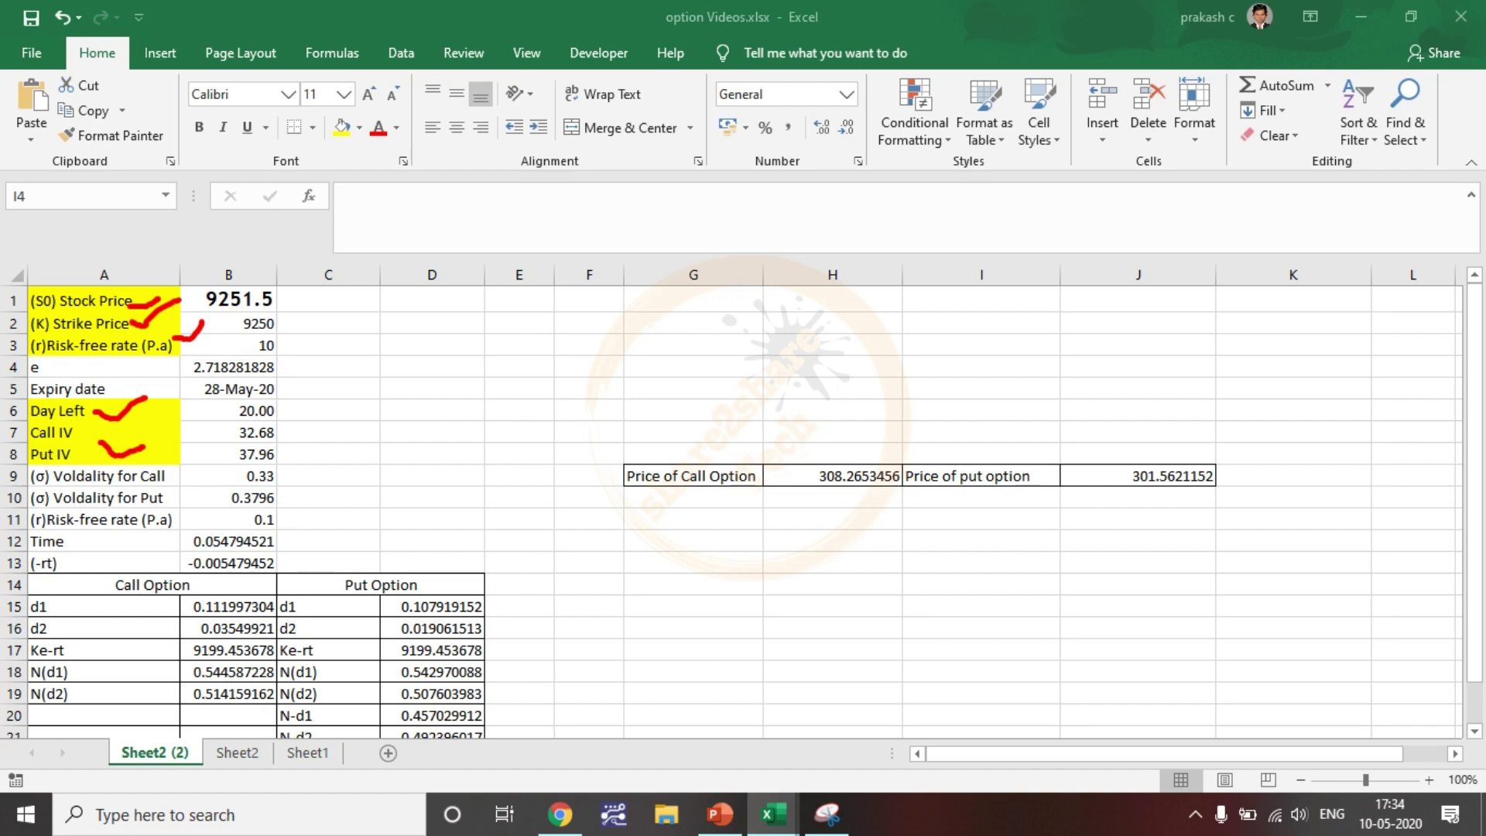
key("Escape")
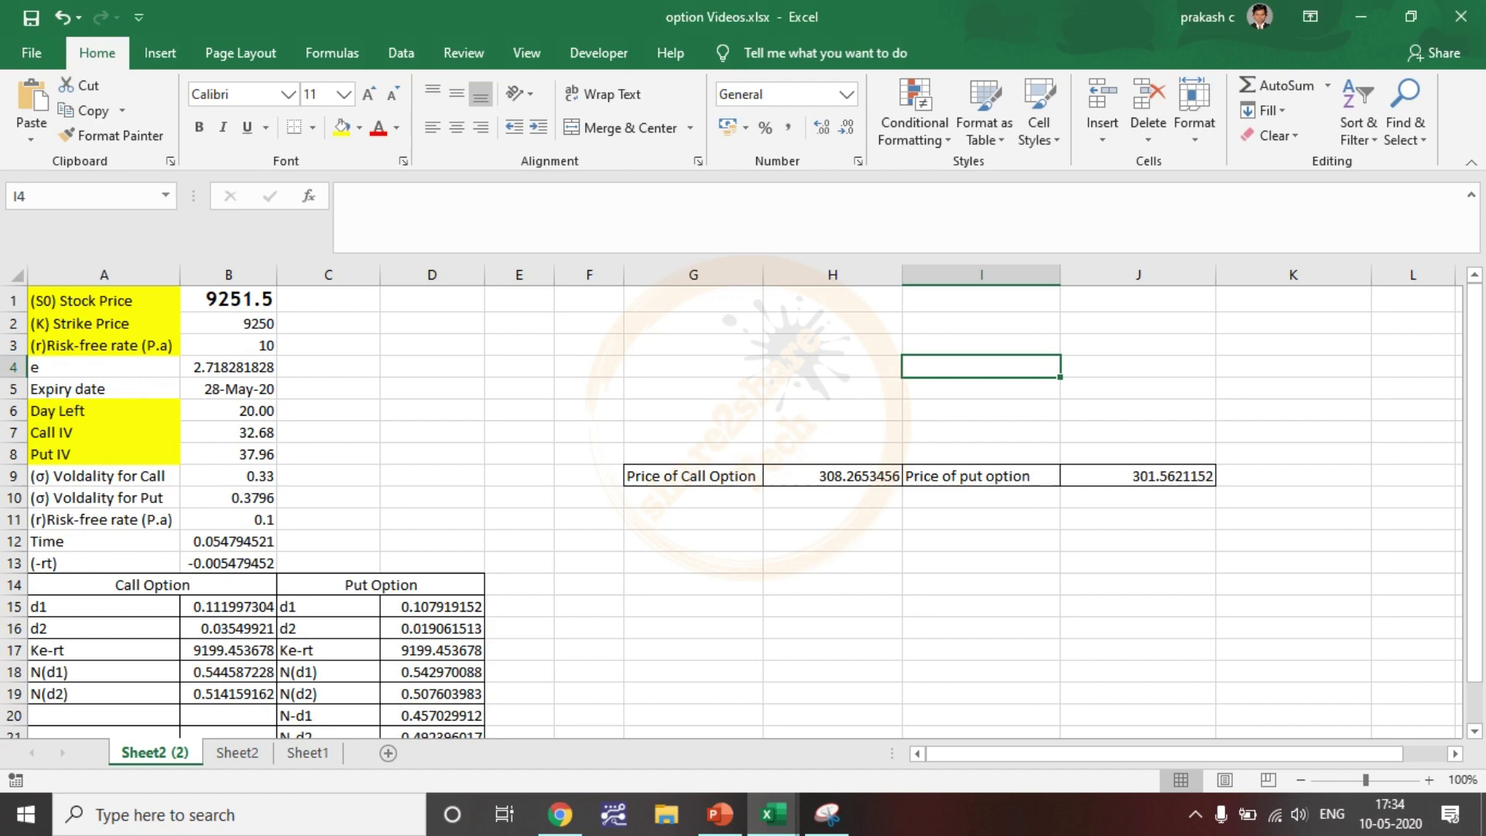
left_click(432, 431)
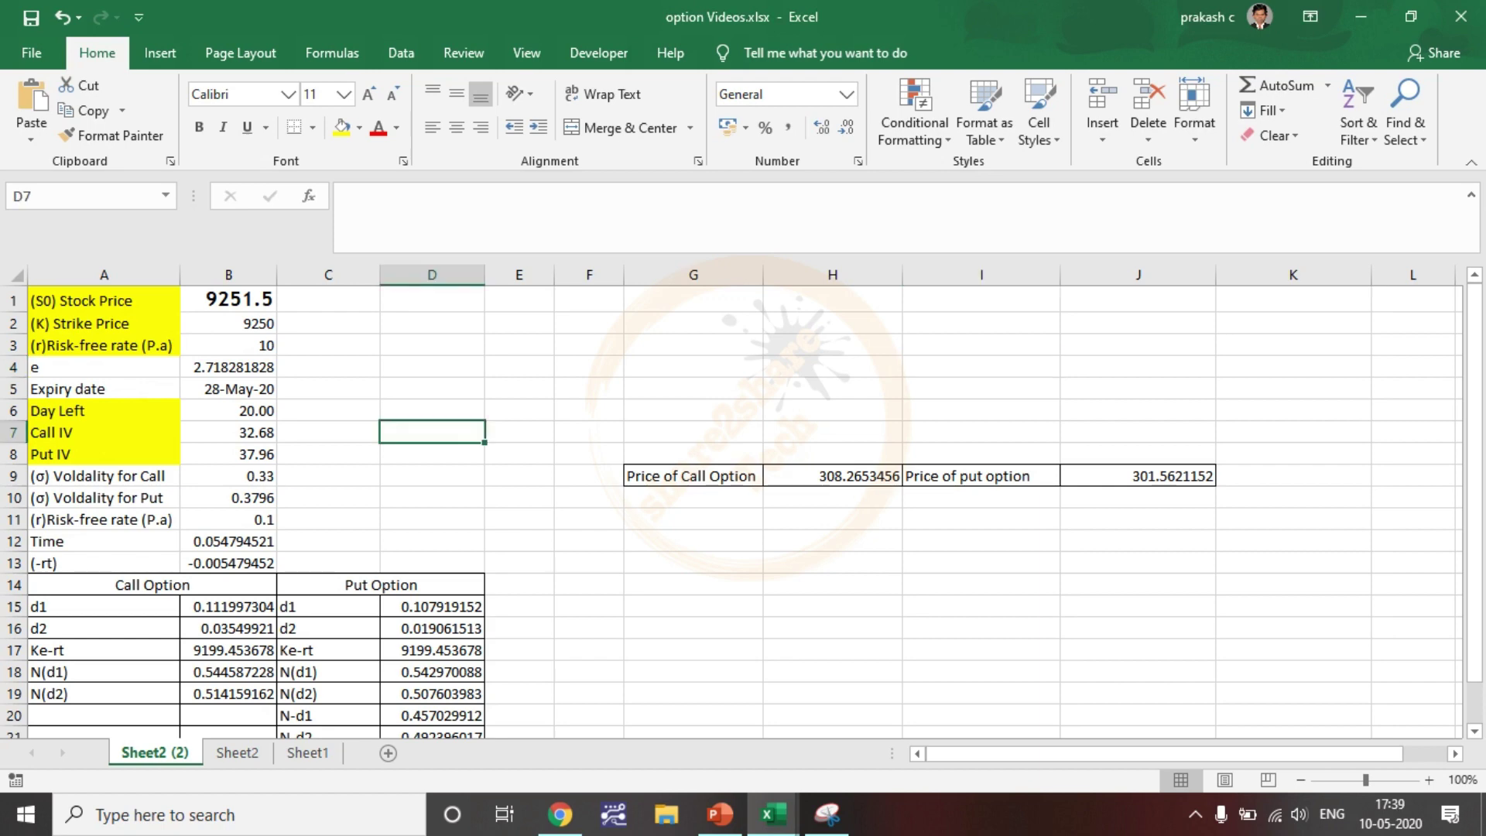
Step: Test the option prices with a stock price of 9300 in B1, and undo that change
left_click(228, 300)
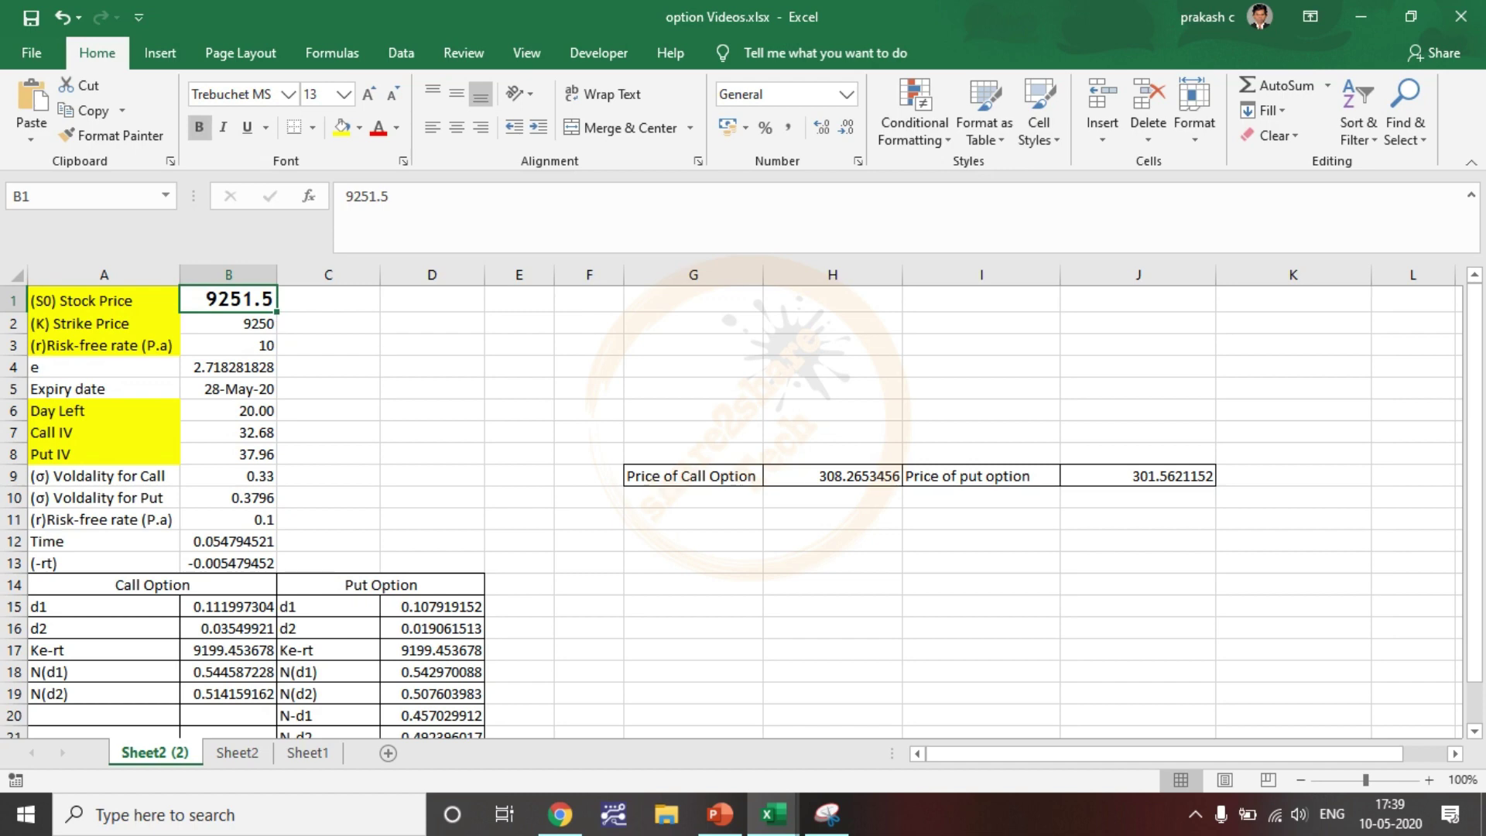
type("9300")
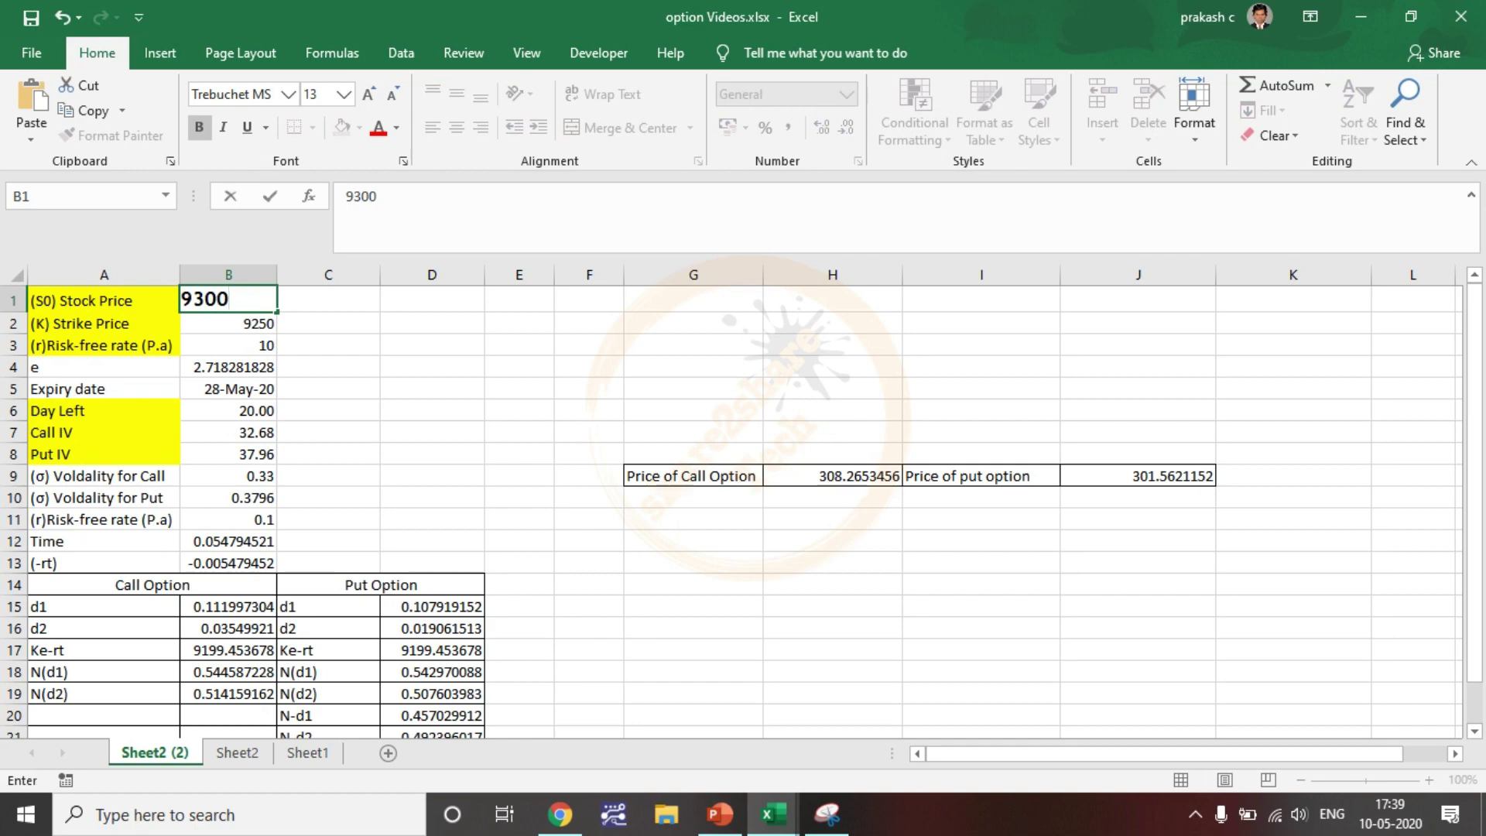
key("Return")
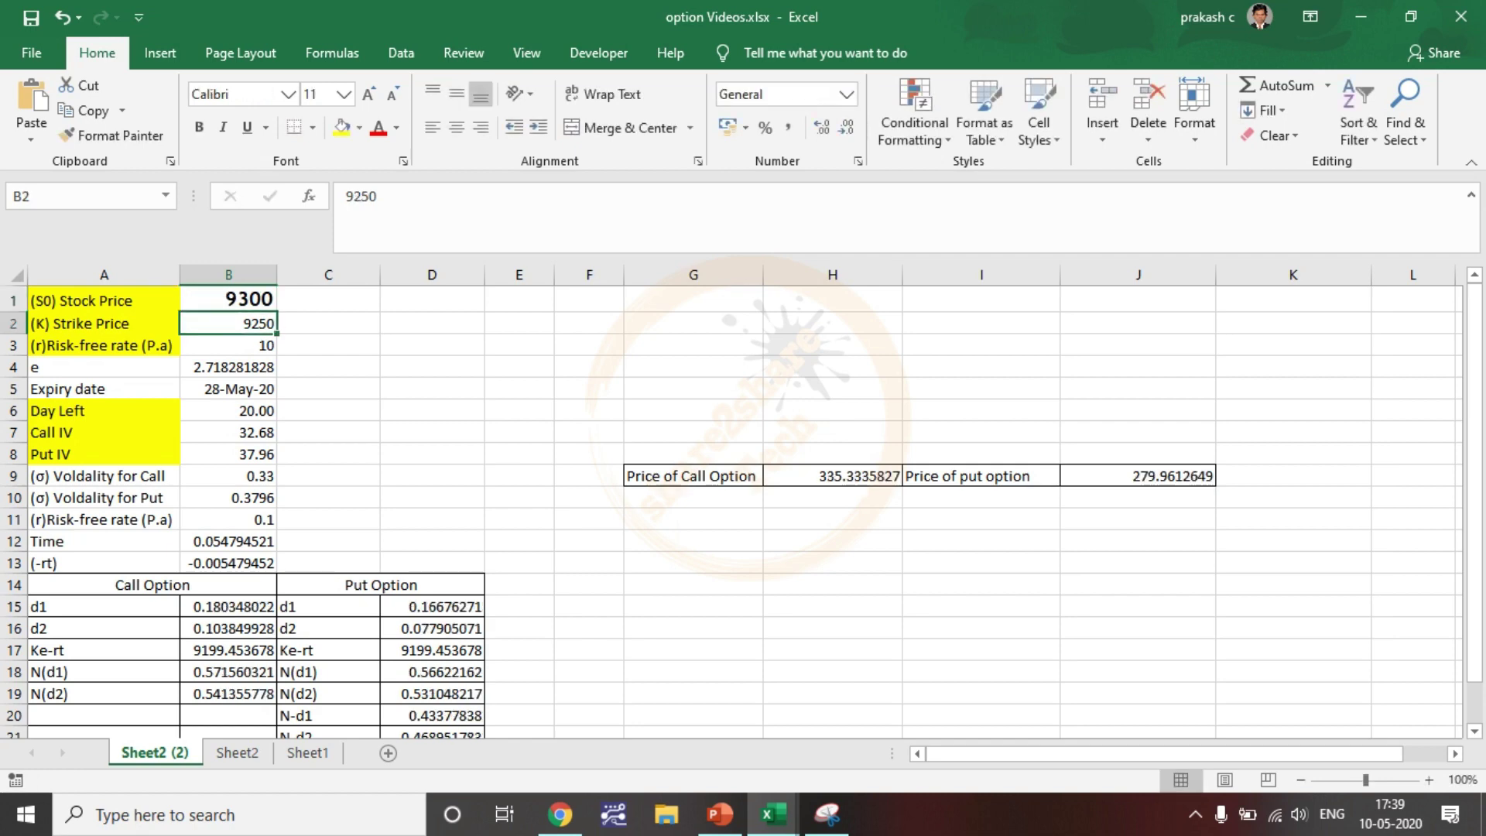
left_click(228, 299)
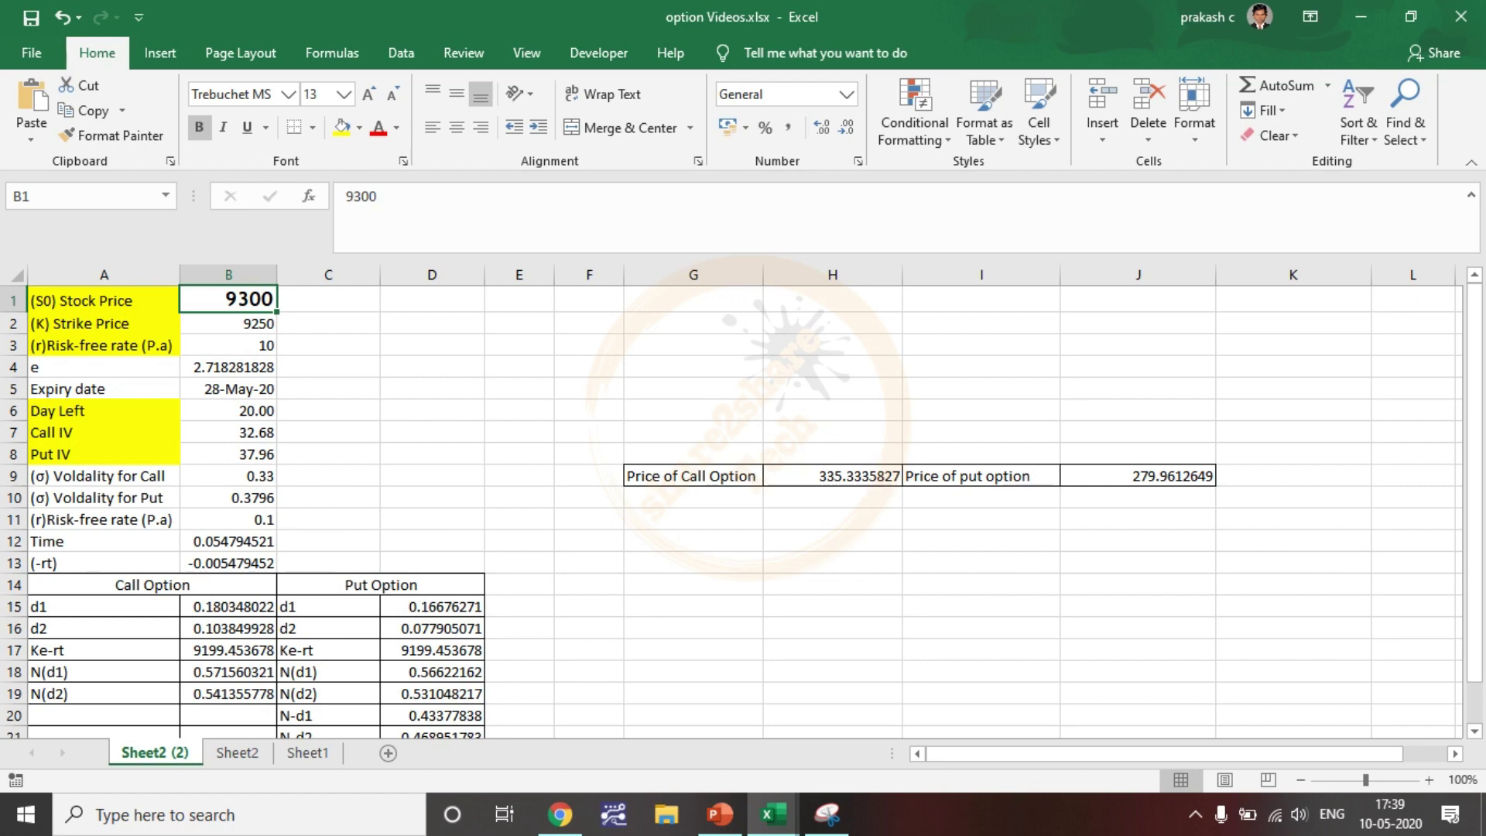
key("ctrl+z")
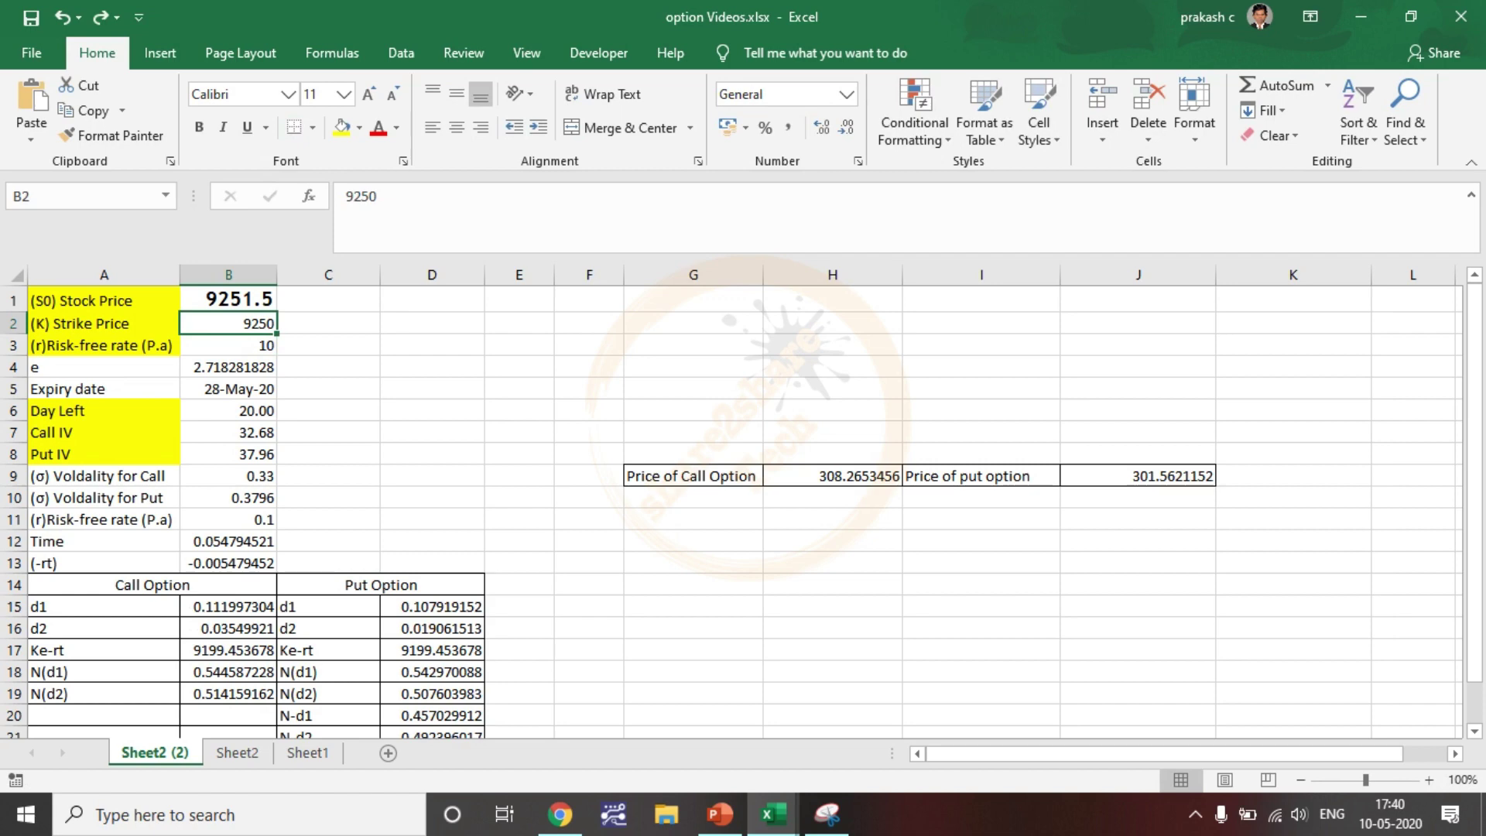
Step: Test the call and put option prices with a strike price of 9300 in B2, and undo that change
key("F2")
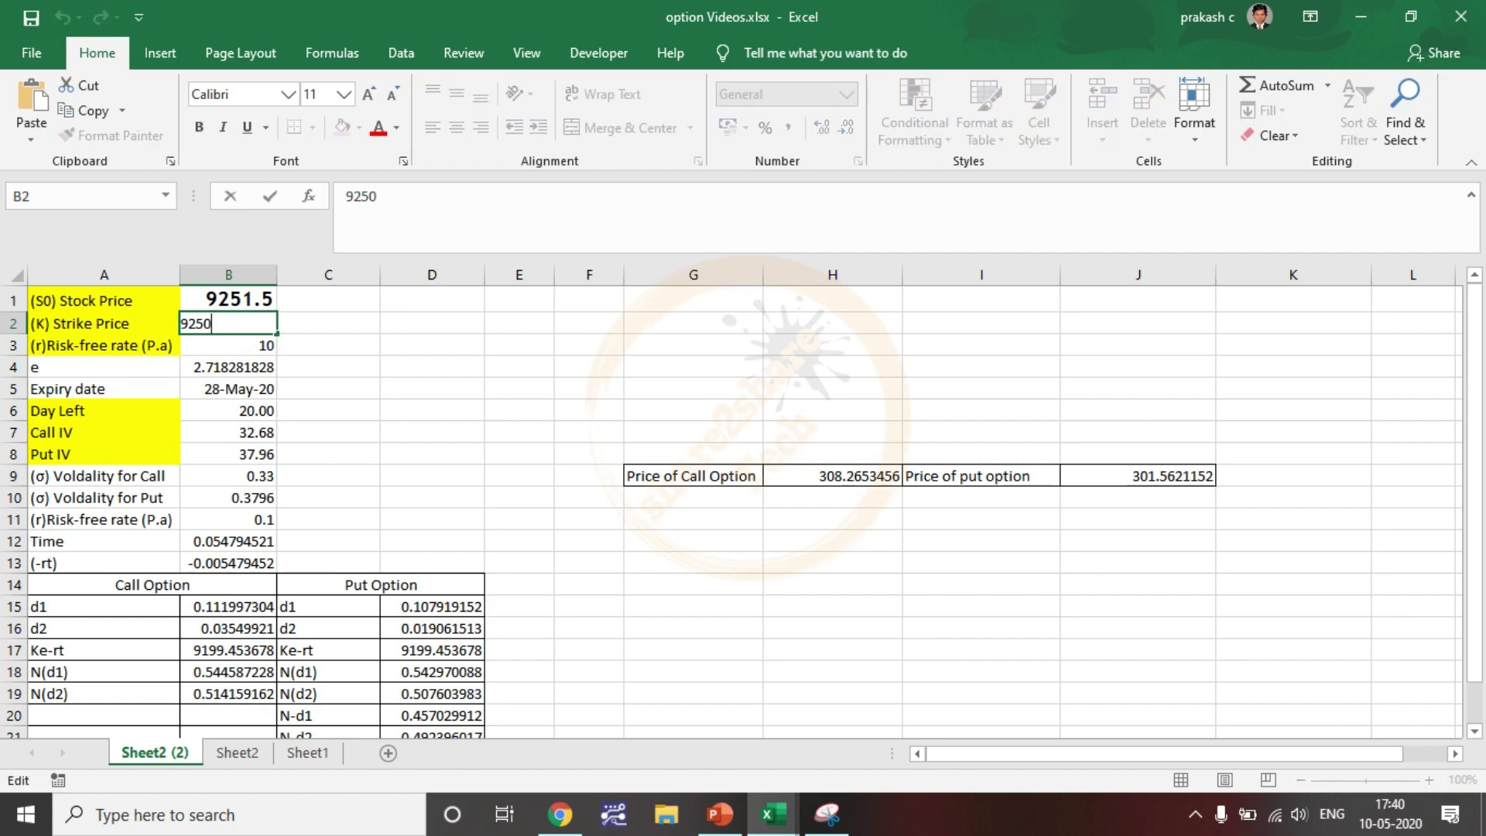
key("BackSpace")
key("BackSpace")
key("BackSpace")
type("300")
key("Return")
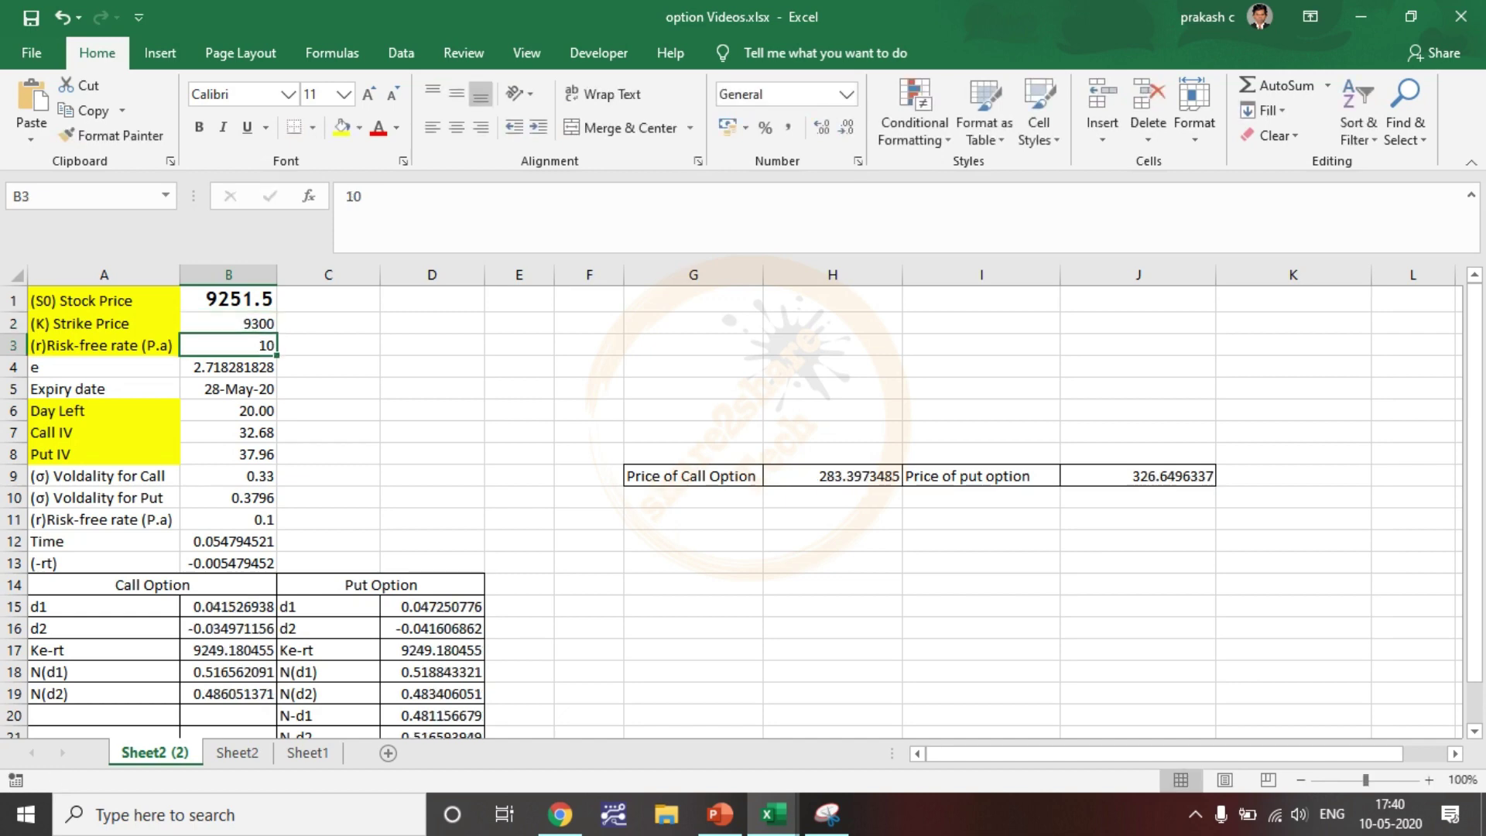
left_click(833, 477)
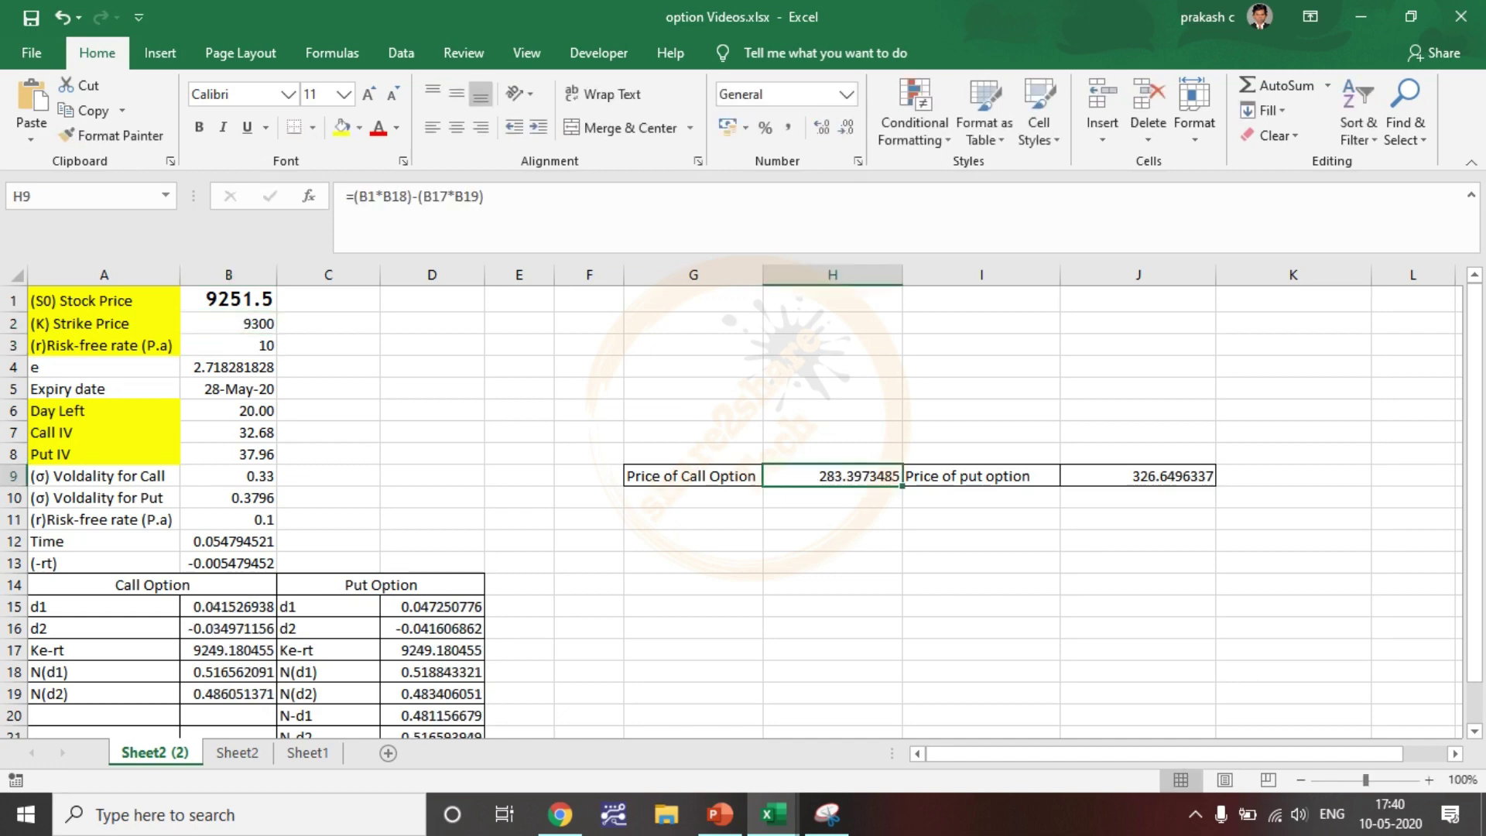
left_click(1138, 476)
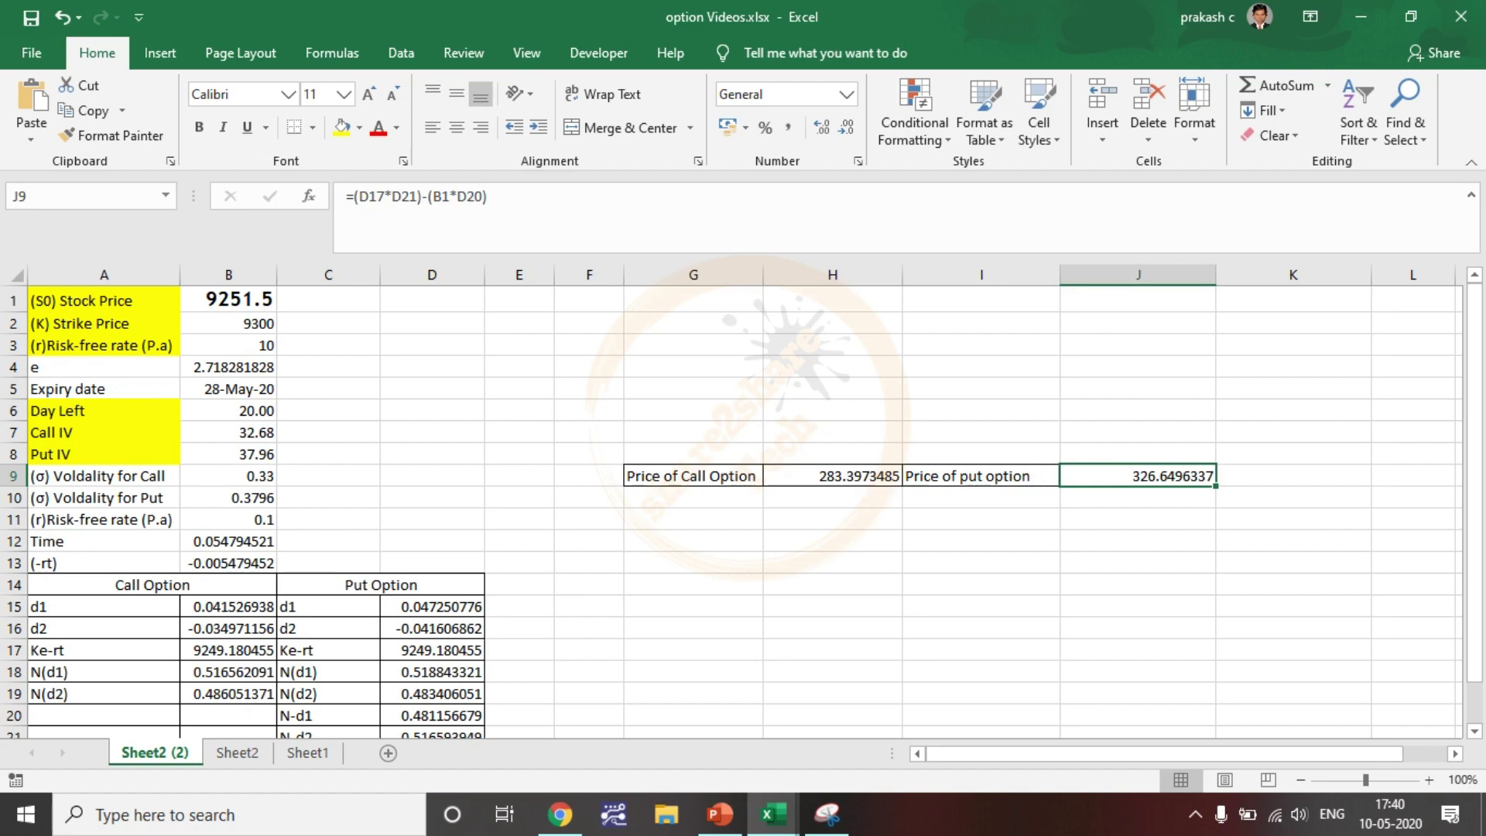
key("ctrl+z")
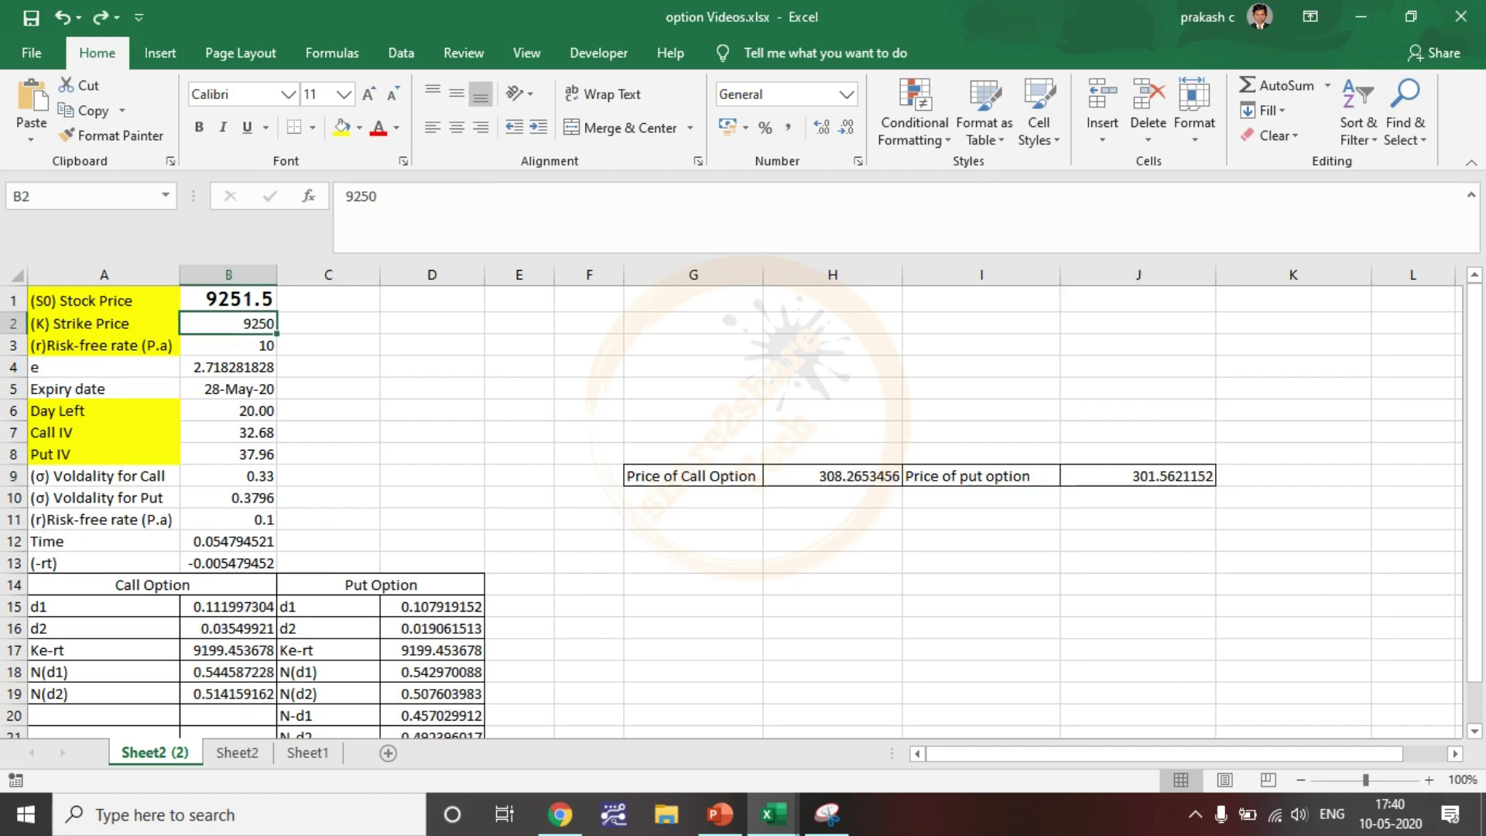
Step: Test the option prices with a risk-free rate of 12 in B3, and undo that change
left_click(228, 346)
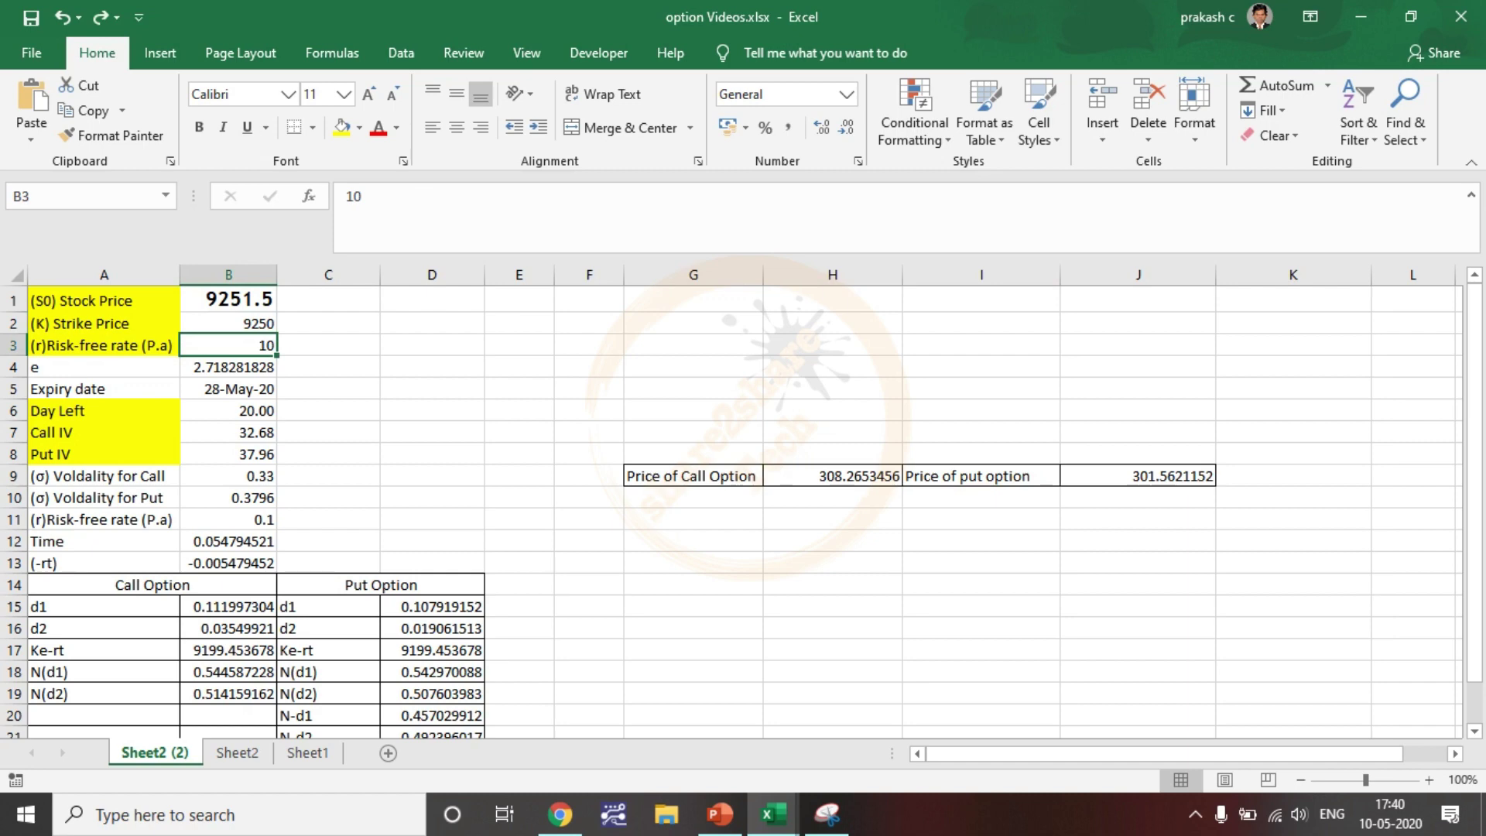
type("12")
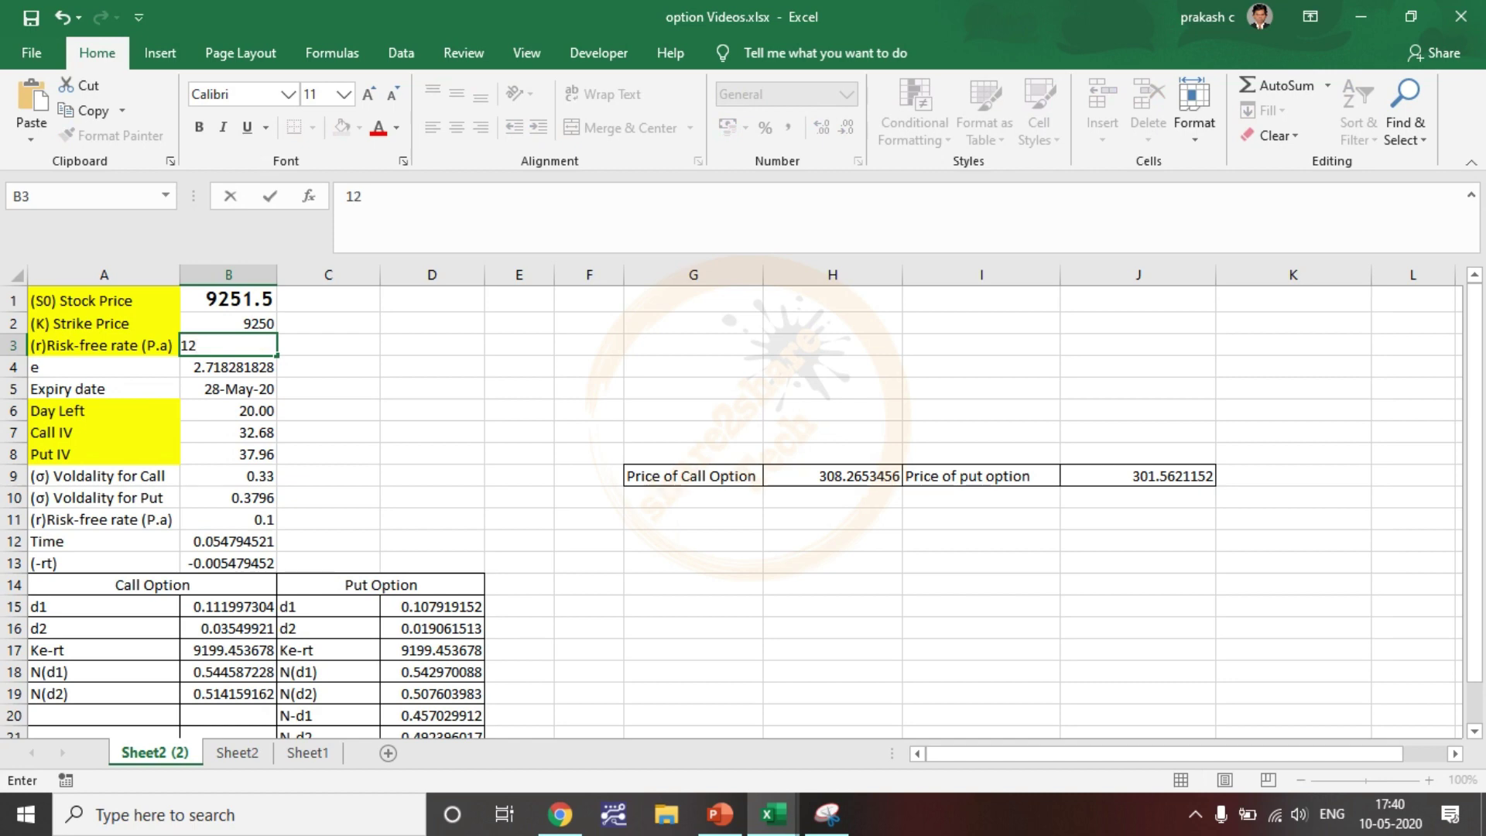
key("Return")
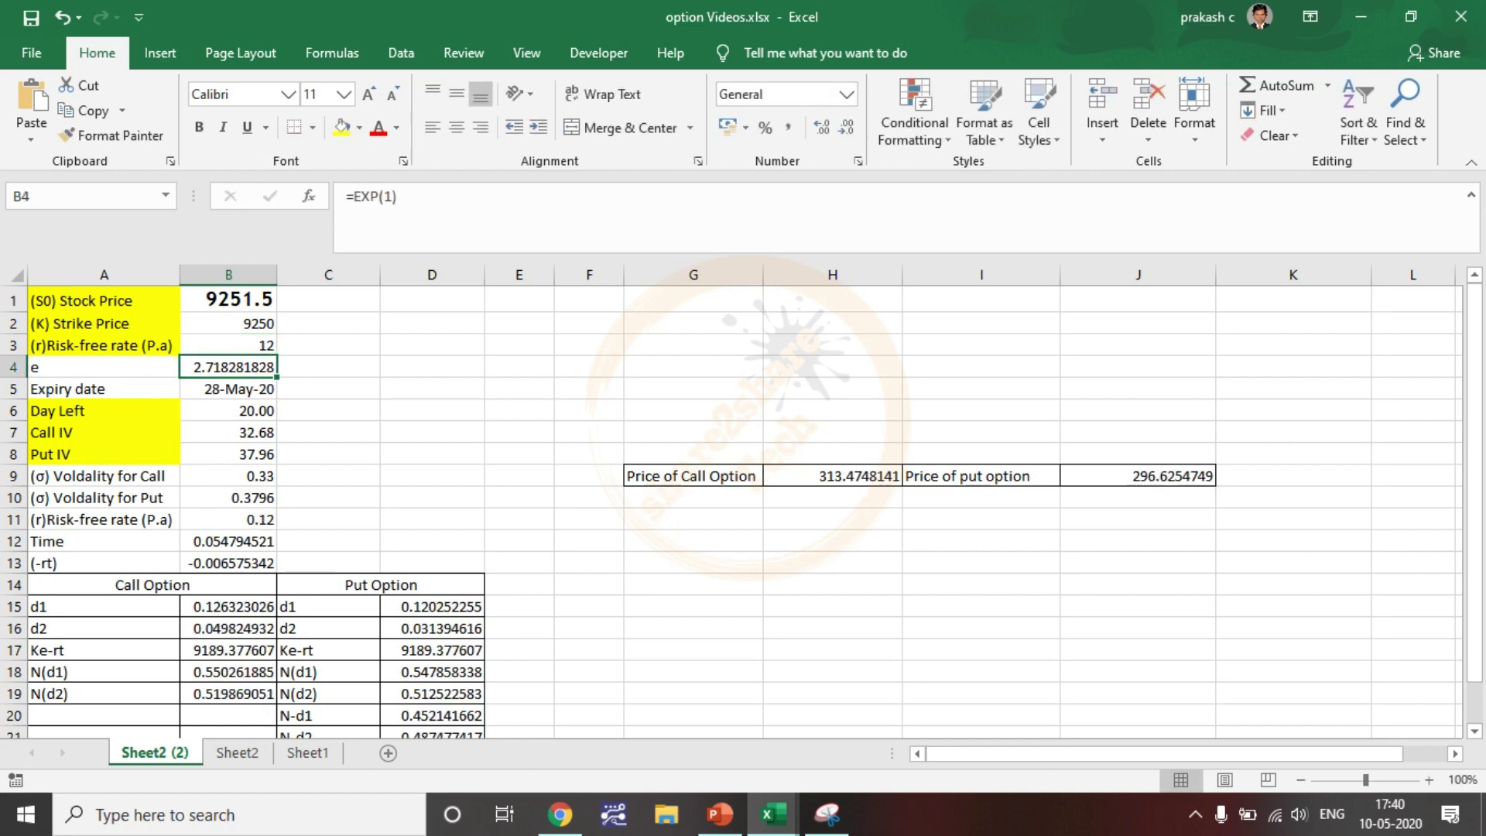
key("ctrl+z")
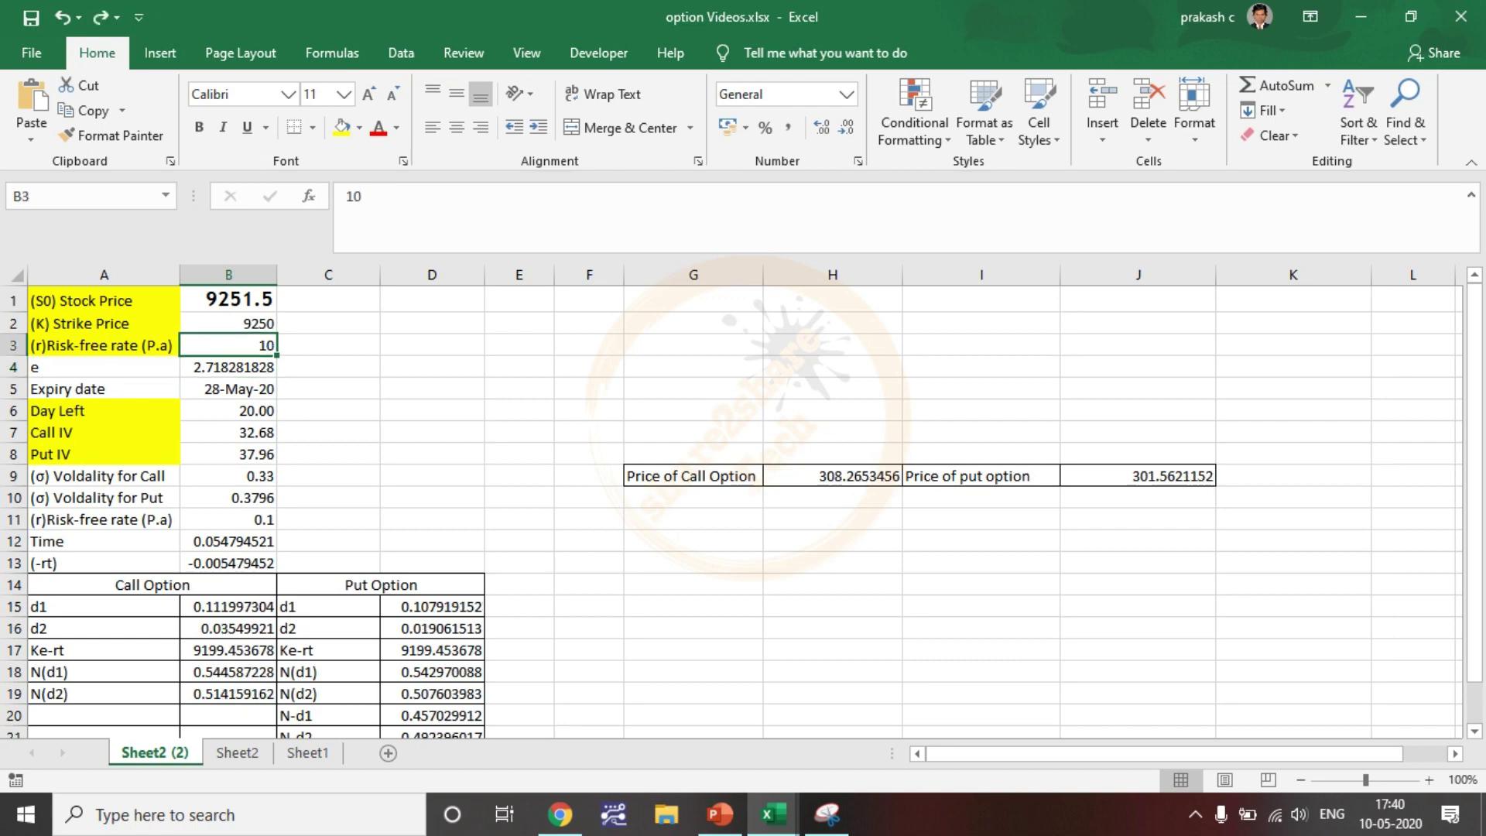
Step: Set the Day Left value in B6 to 5
left_click(229, 411)
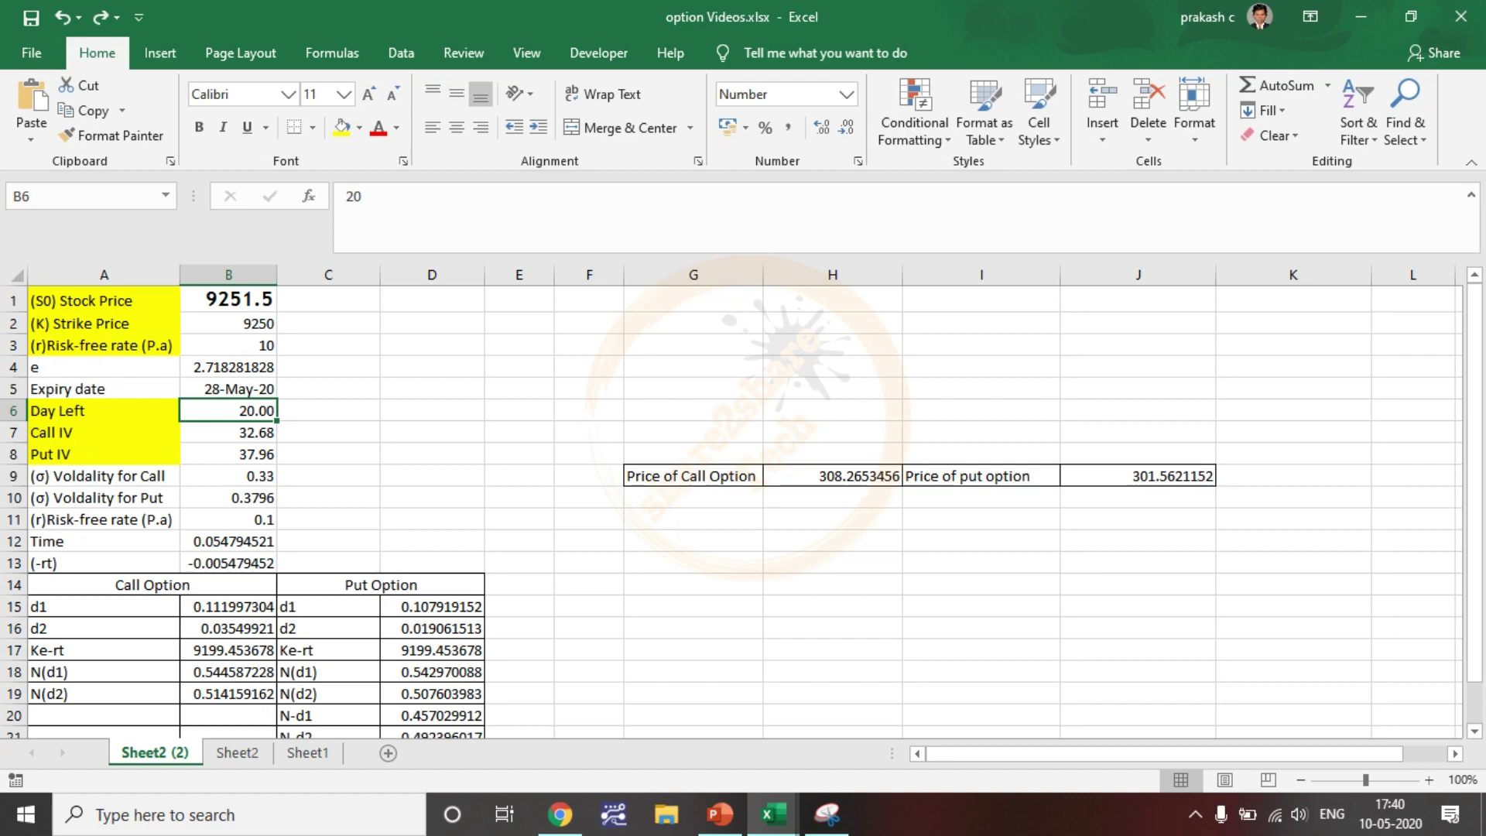
key("F2")
key("BackSpace")
key("BackSpace")
type("5")
key("Return")
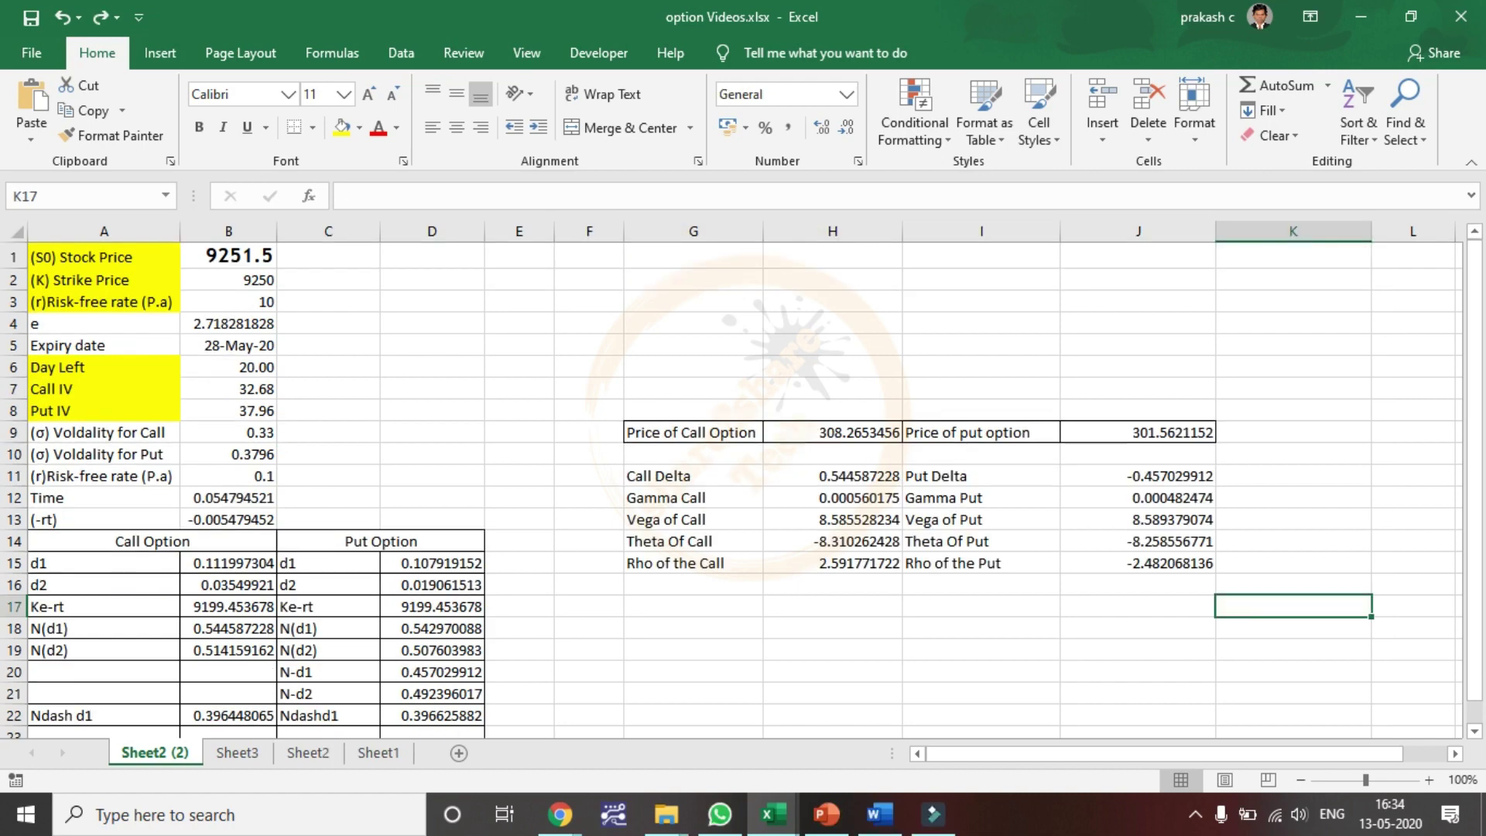
Step: Test the call option price with a Call IV of 34 in B7, comparing before and after, and undo that change
left_click(589, 433)
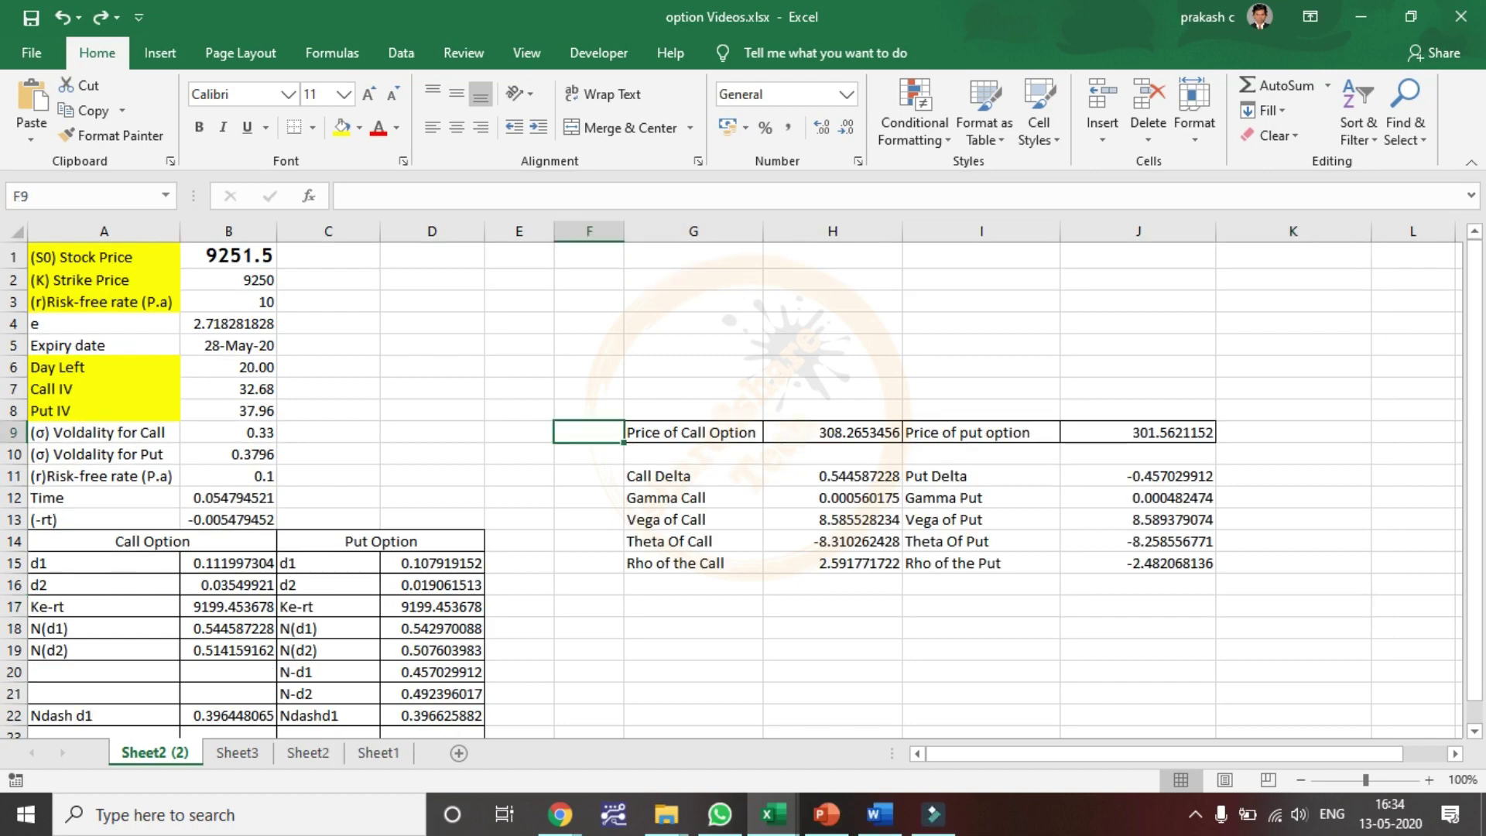
left_click(589, 388)
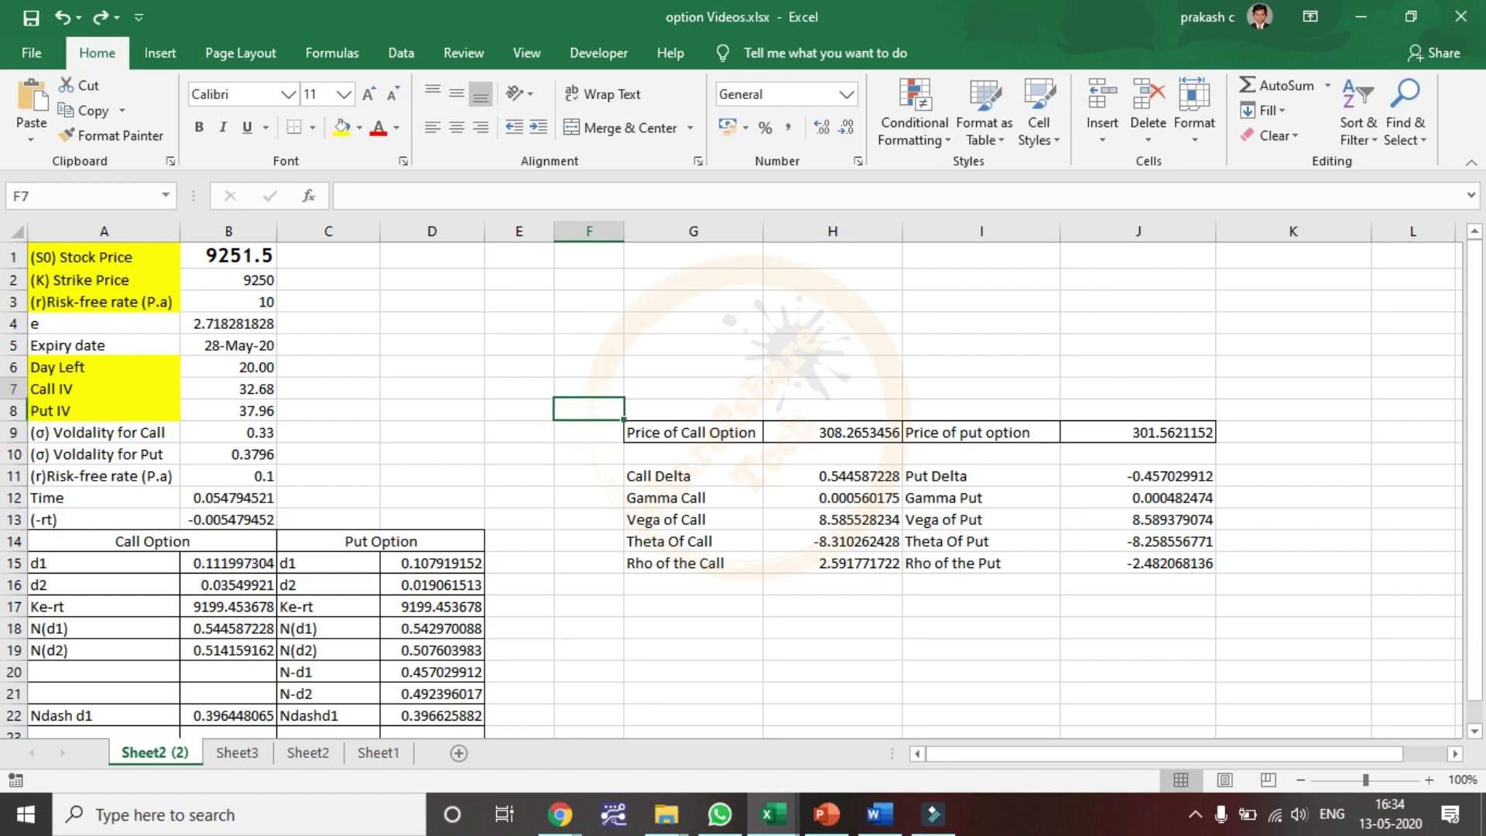
left_click(228, 390)
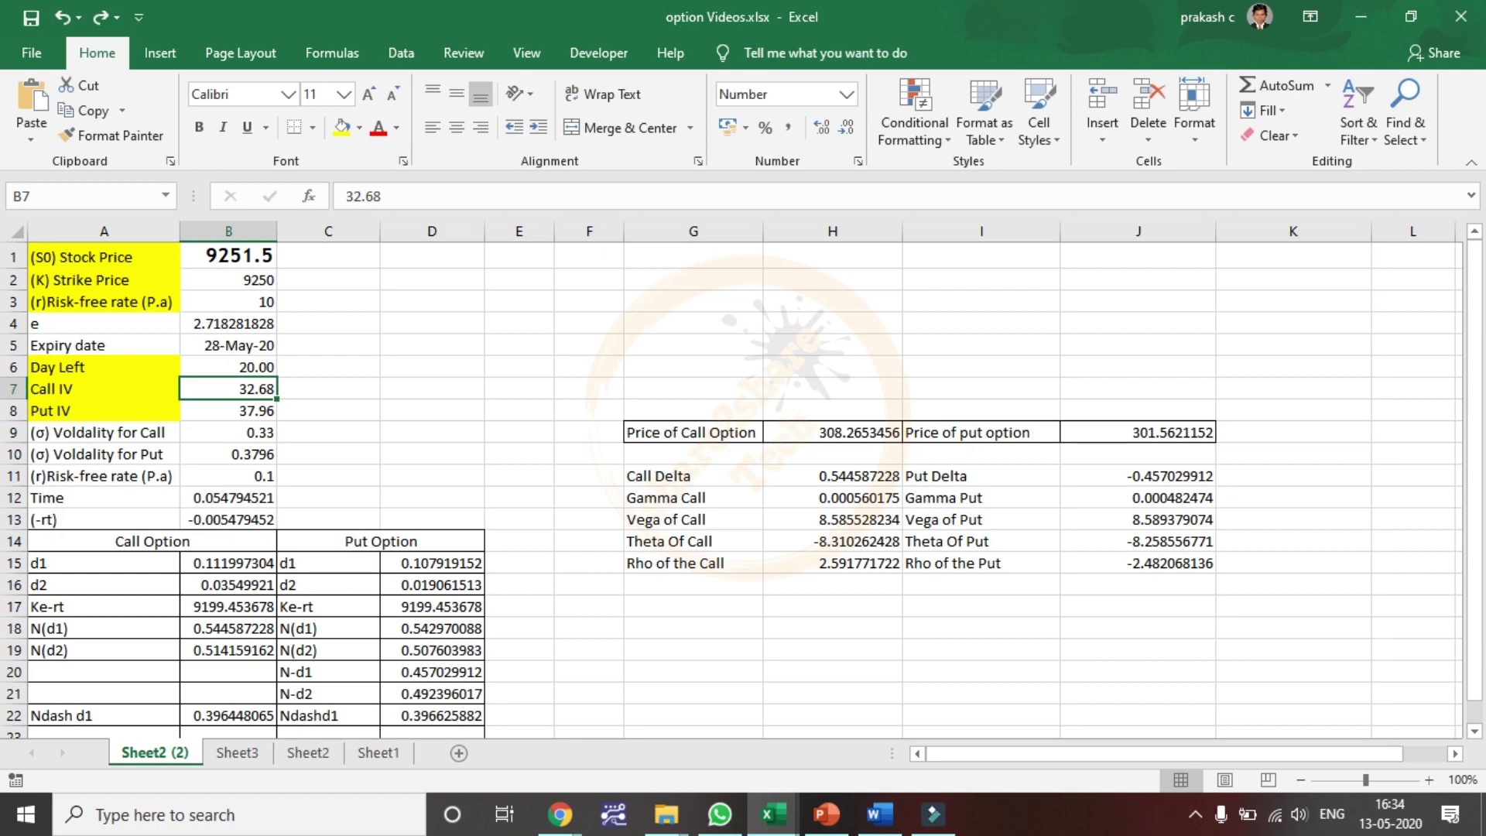
type("34")
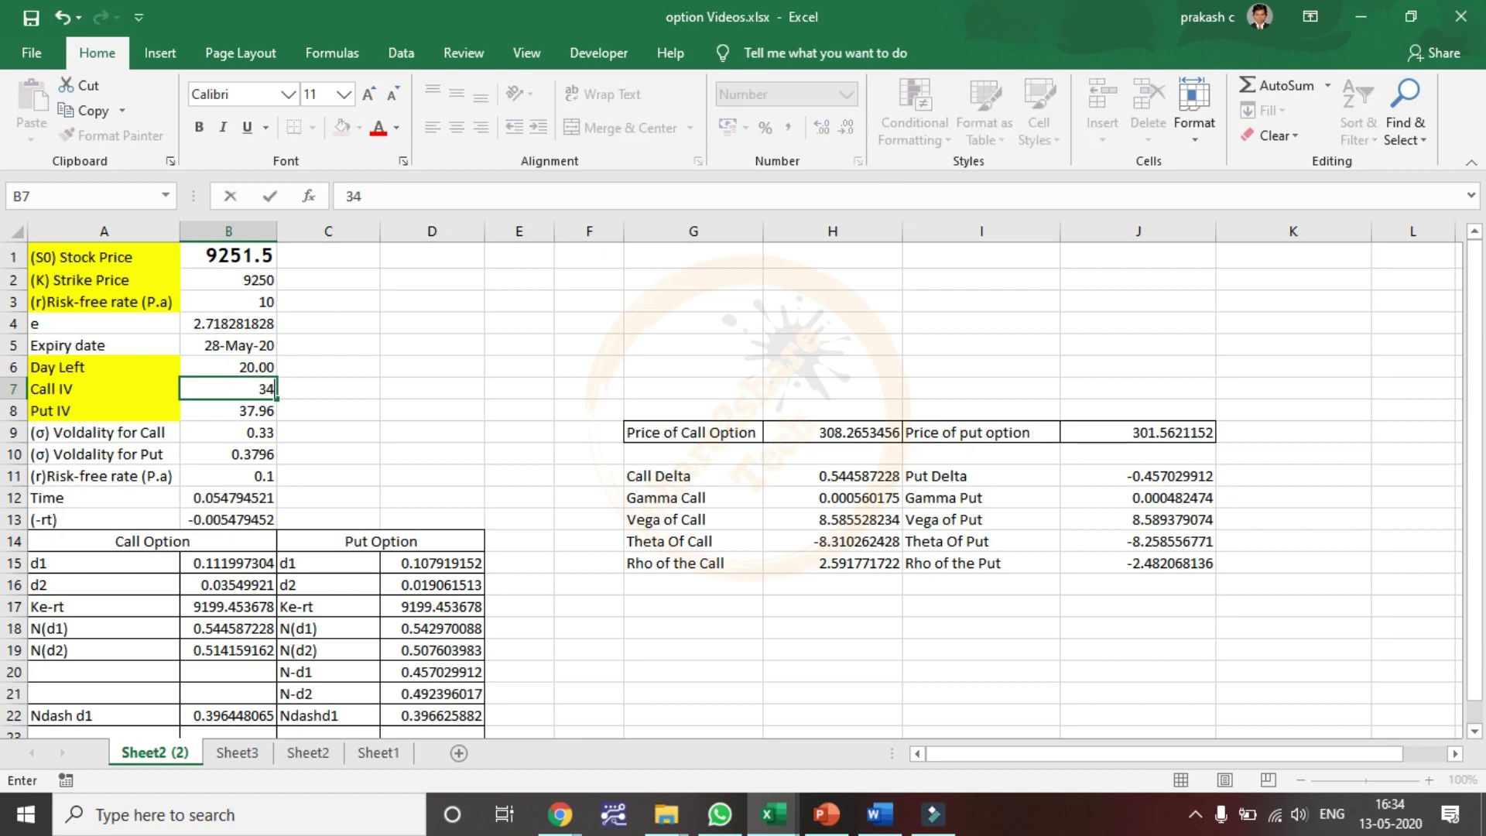
key("Return")
key("ctrl+z")
type("34")
key("Return")
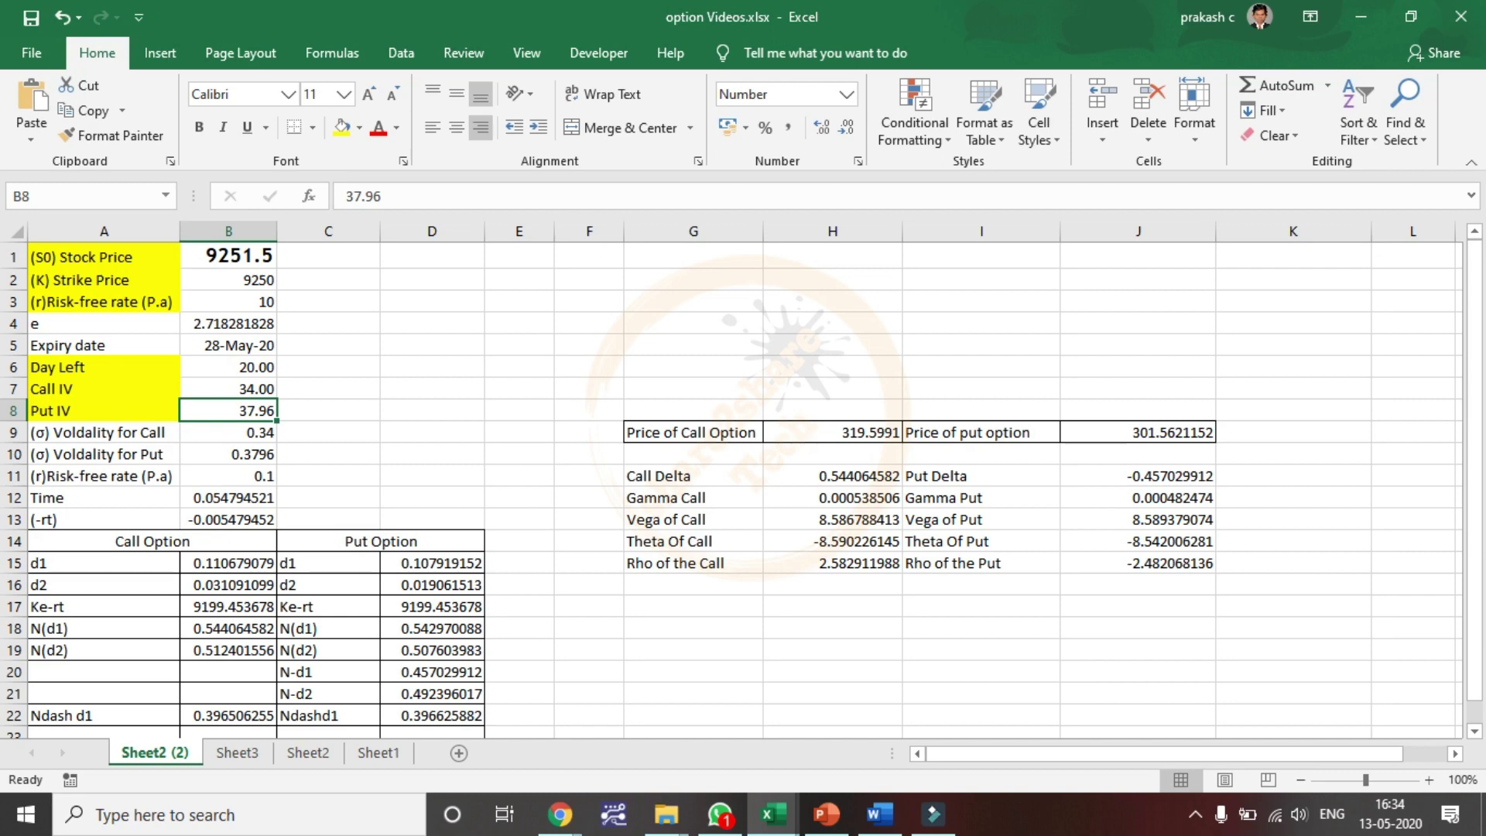
key("ctrl+z")
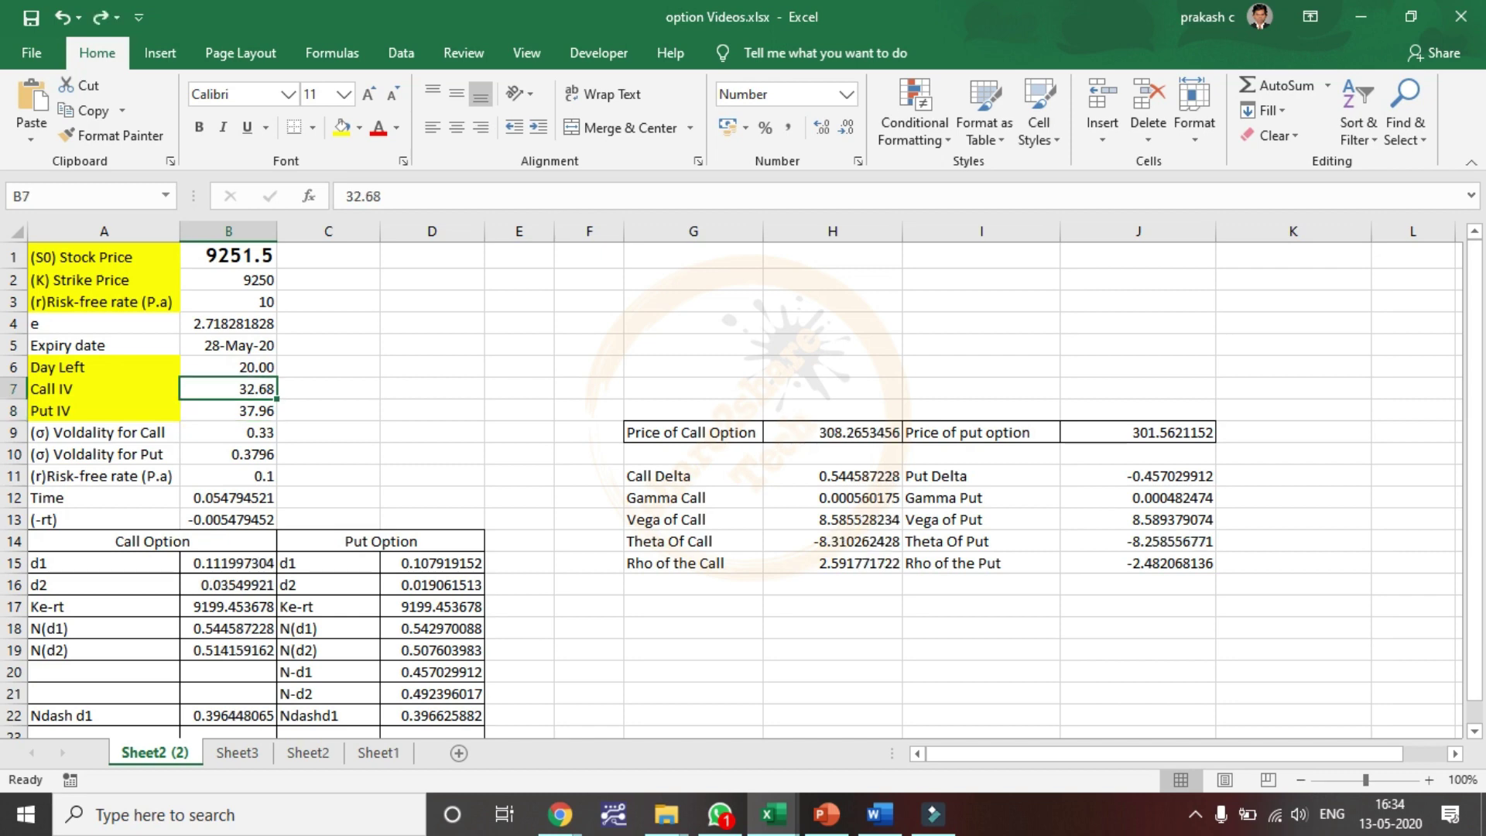
key("ctrl+y")
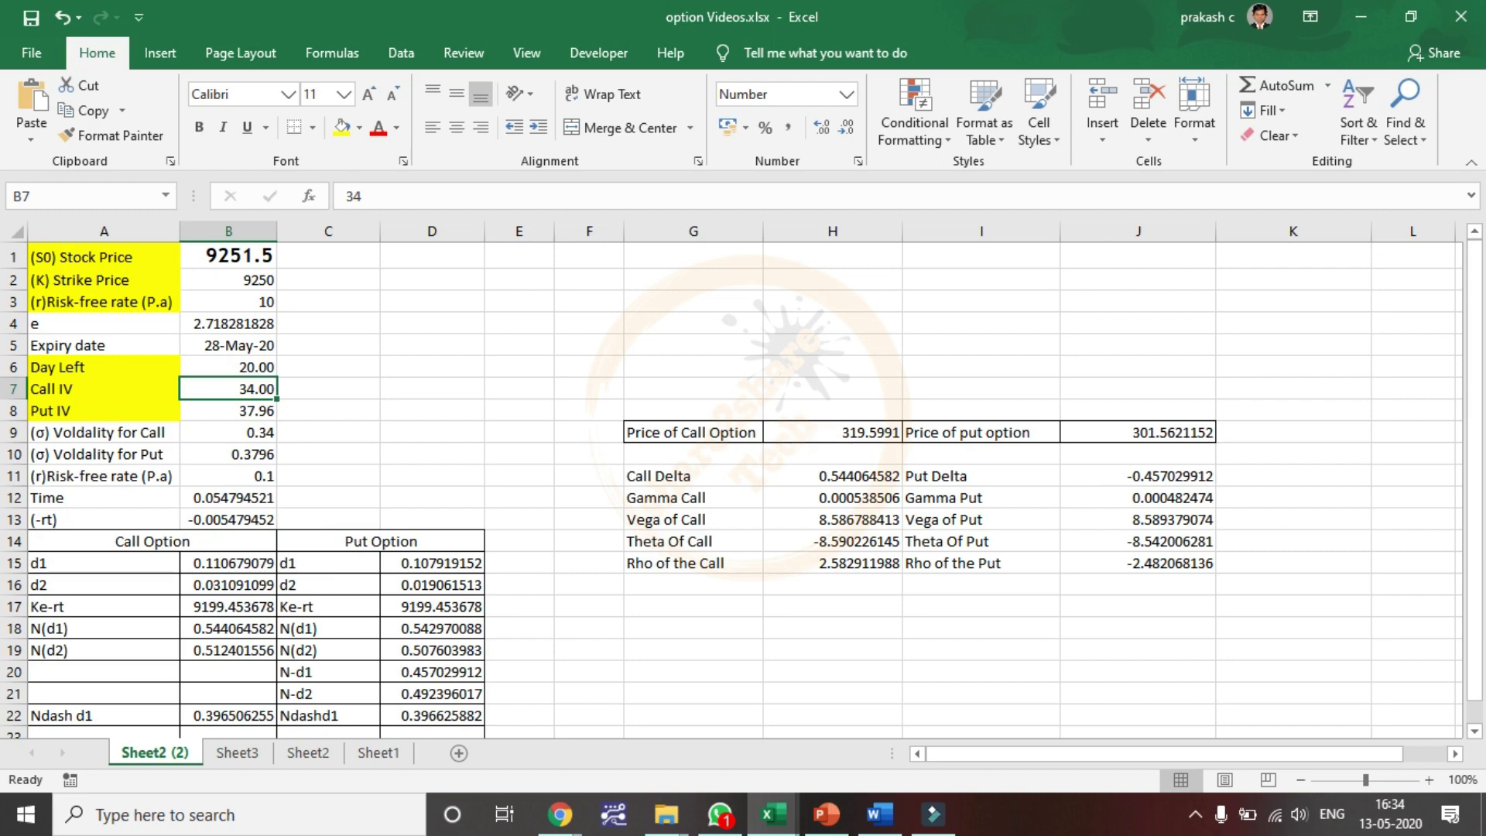
double_click(260, 389)
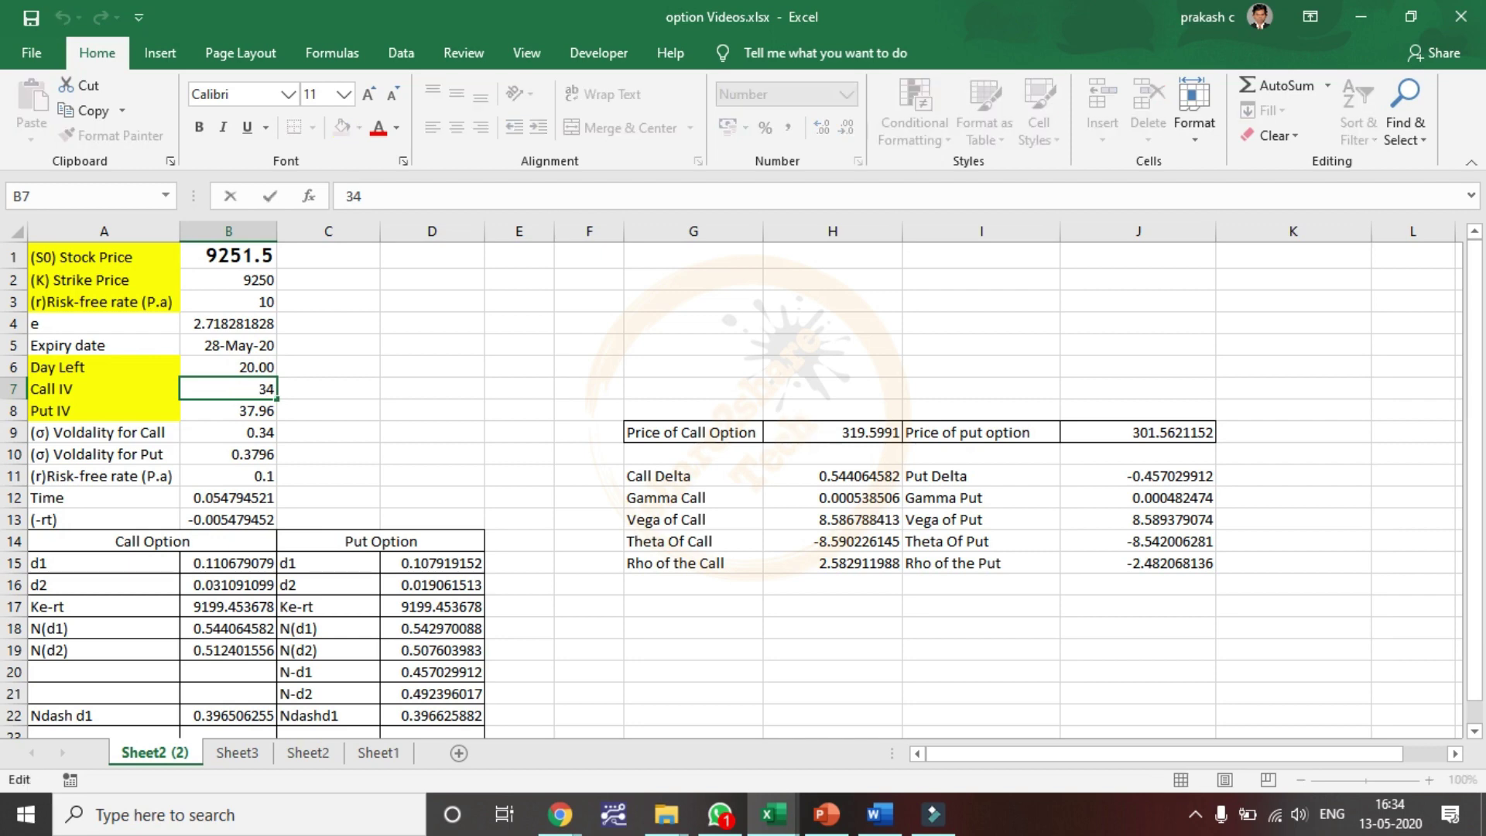
left_click(324, 368)
key("ctrl+z")
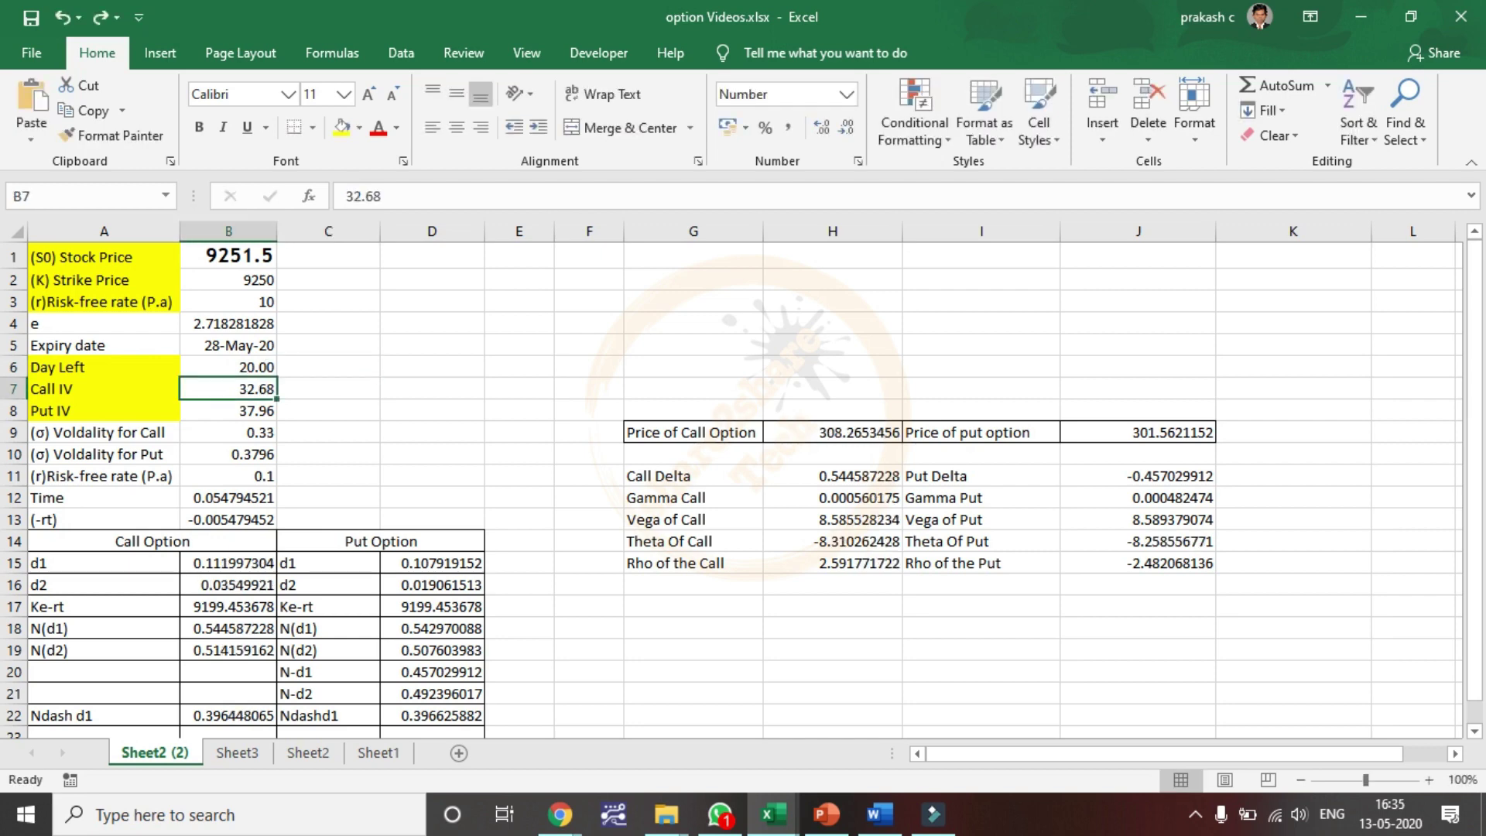
Step: Test the call option price with a Call IV of 30 in B7, and undo that change
type("30")
key("Return")
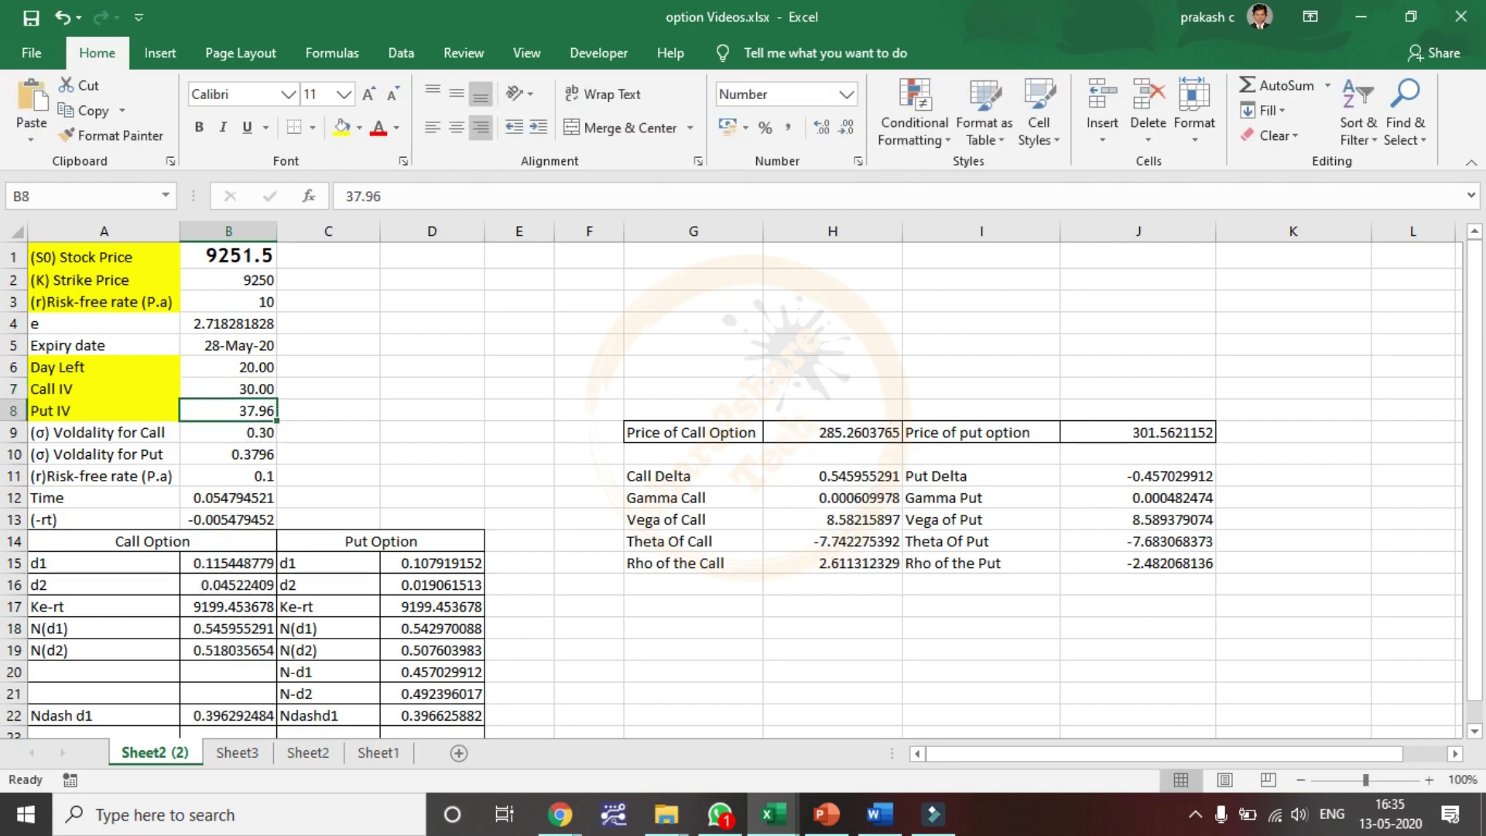
key("Up")
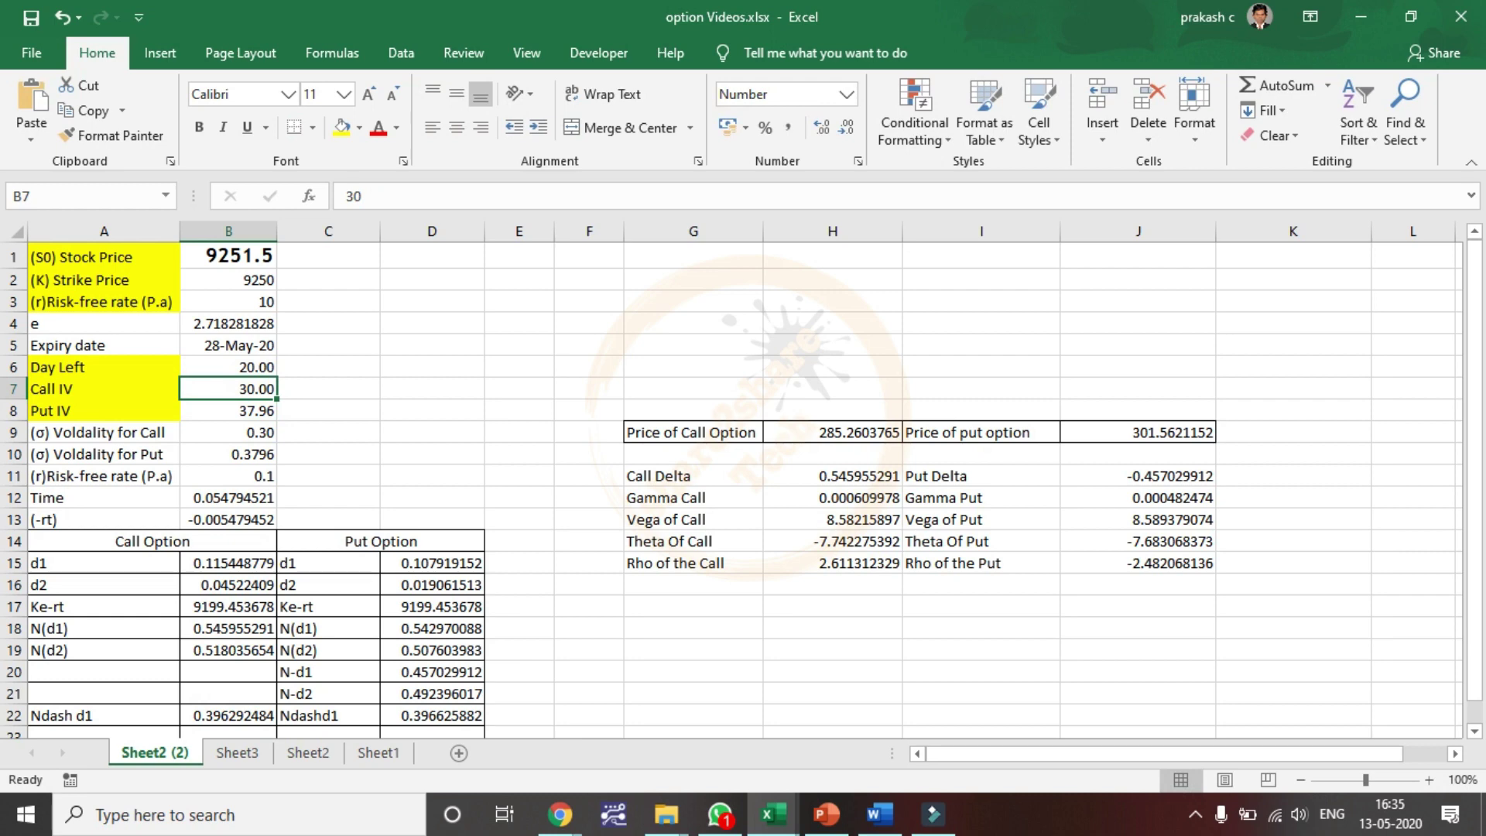
key("Down")
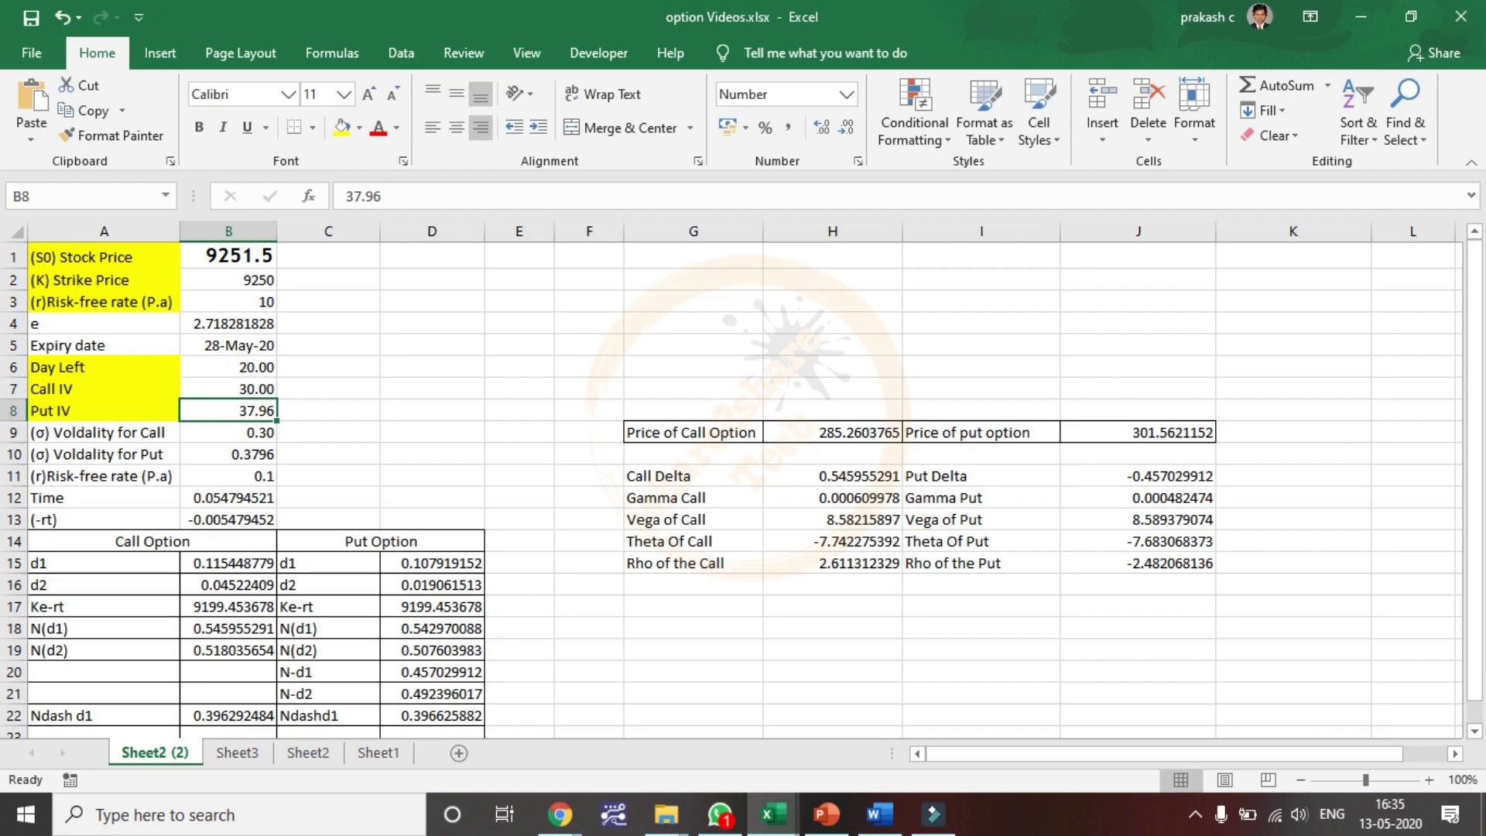
key("ctrl+z")
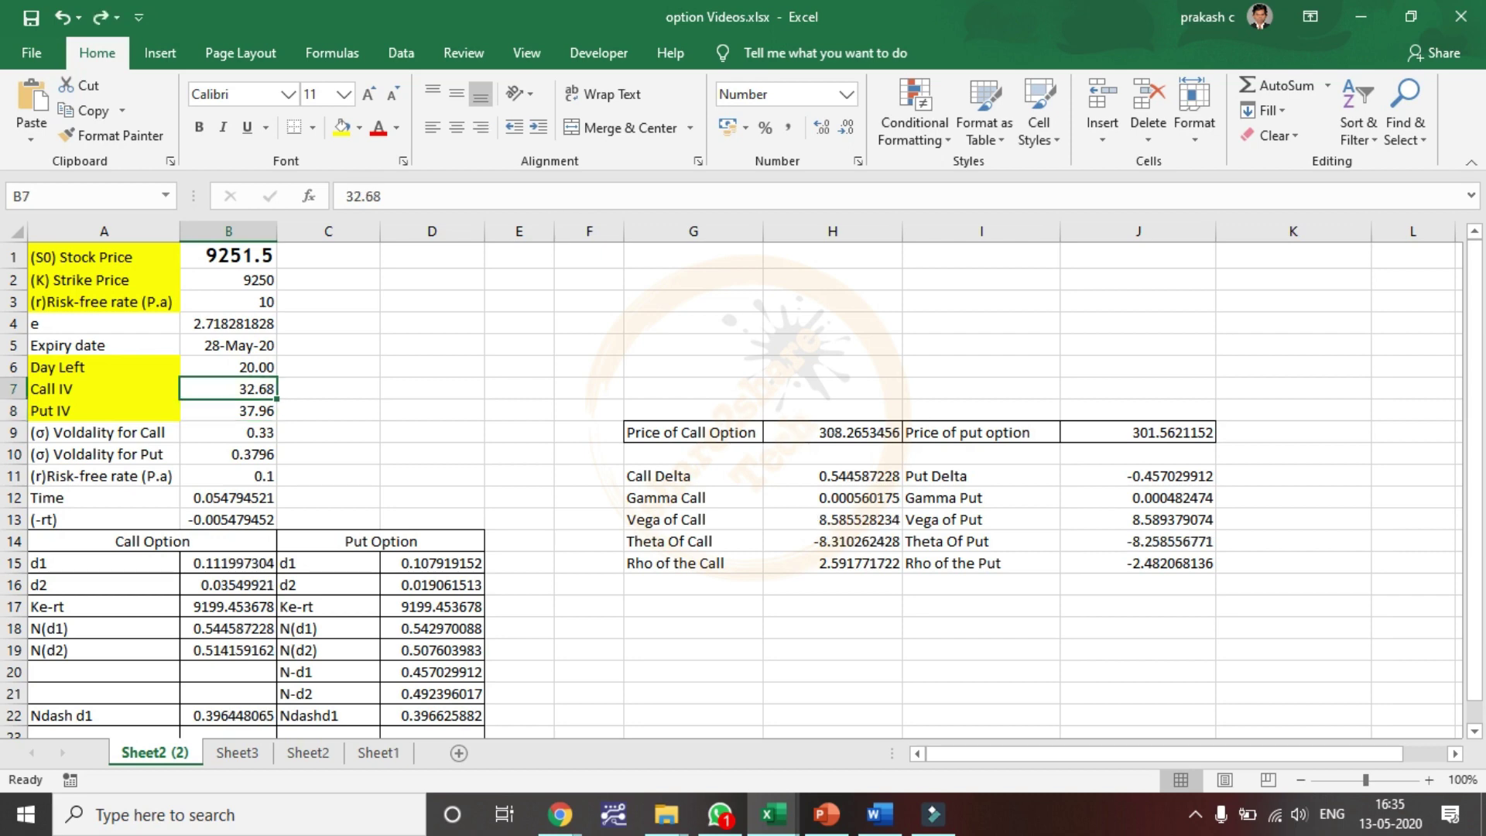
Step: Test the put option price in J9 with a Put IV of 40 in B8, and undo that change
left_click(229, 411)
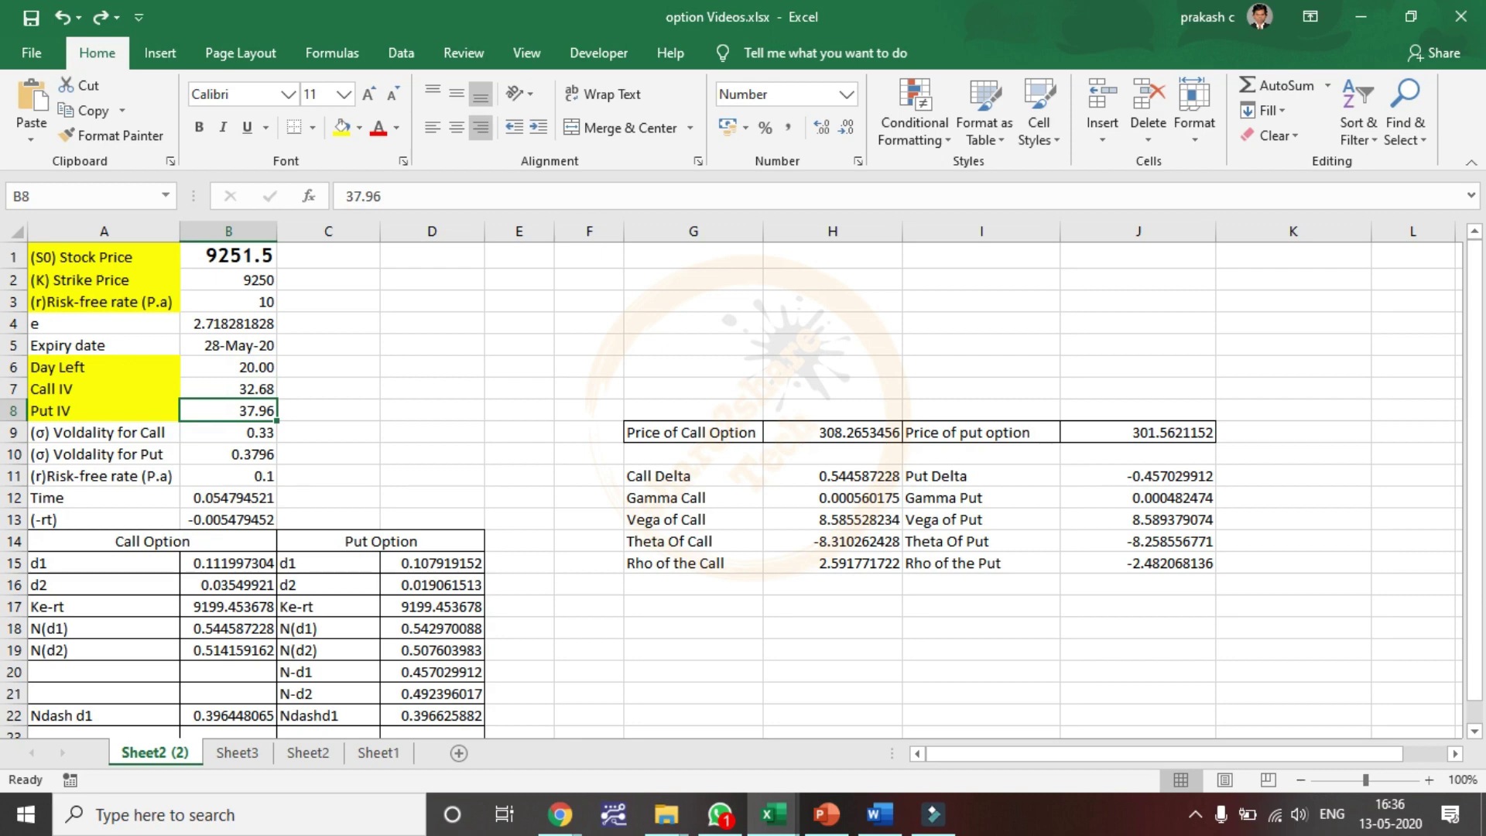
type("40")
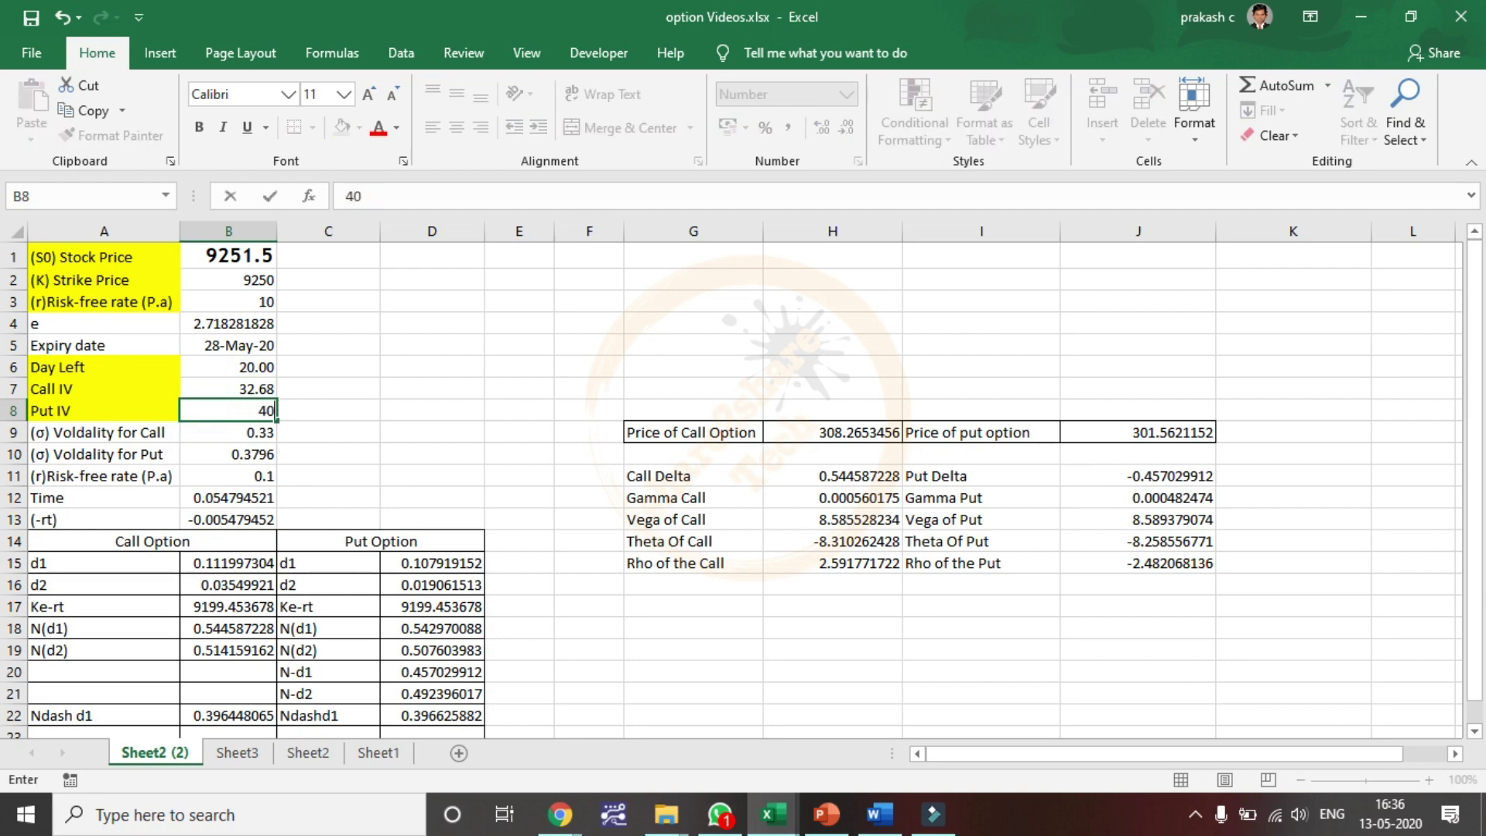
key("Return")
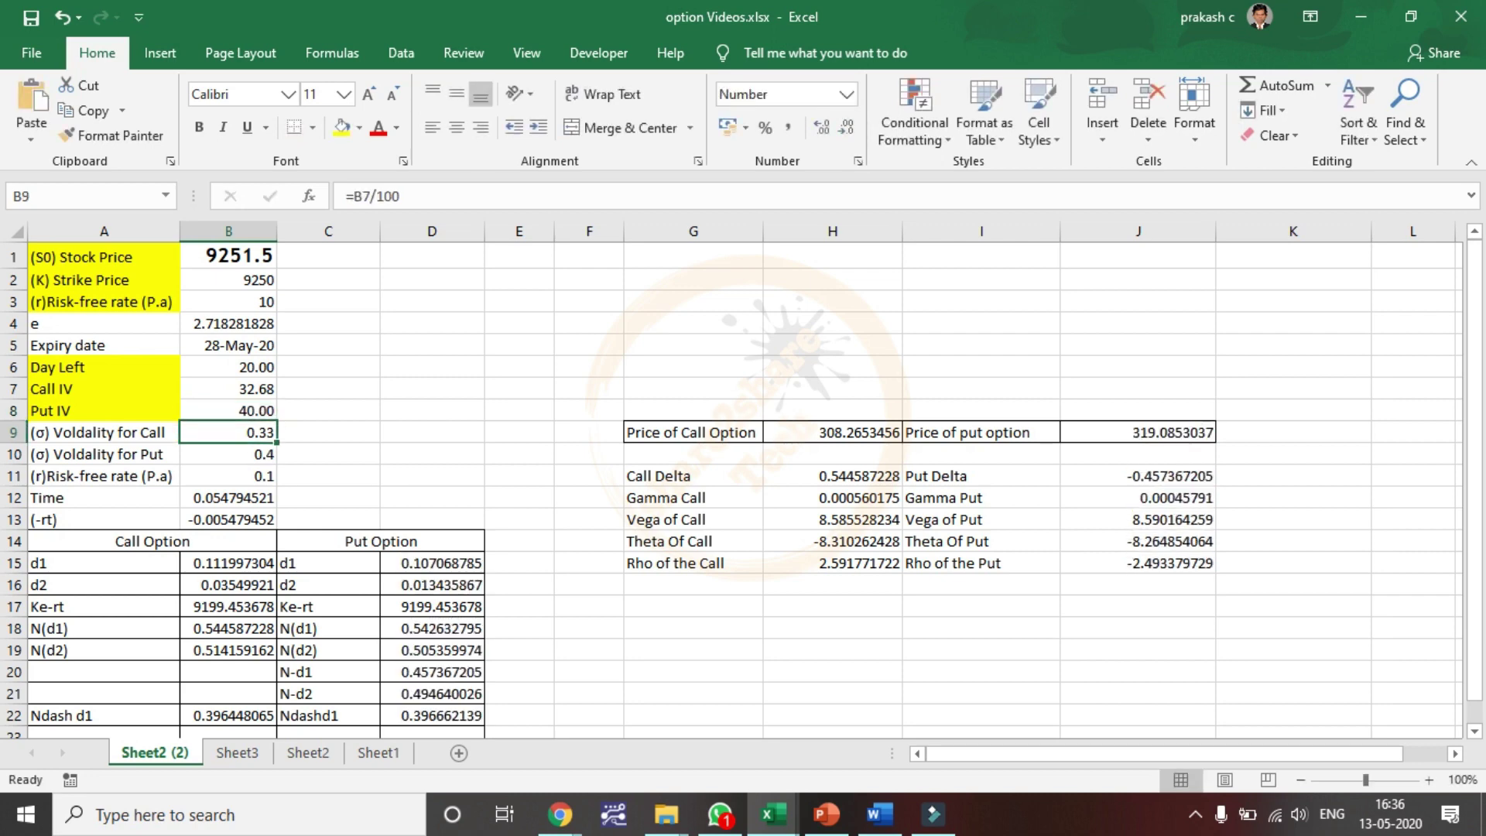
left_click(1138, 433)
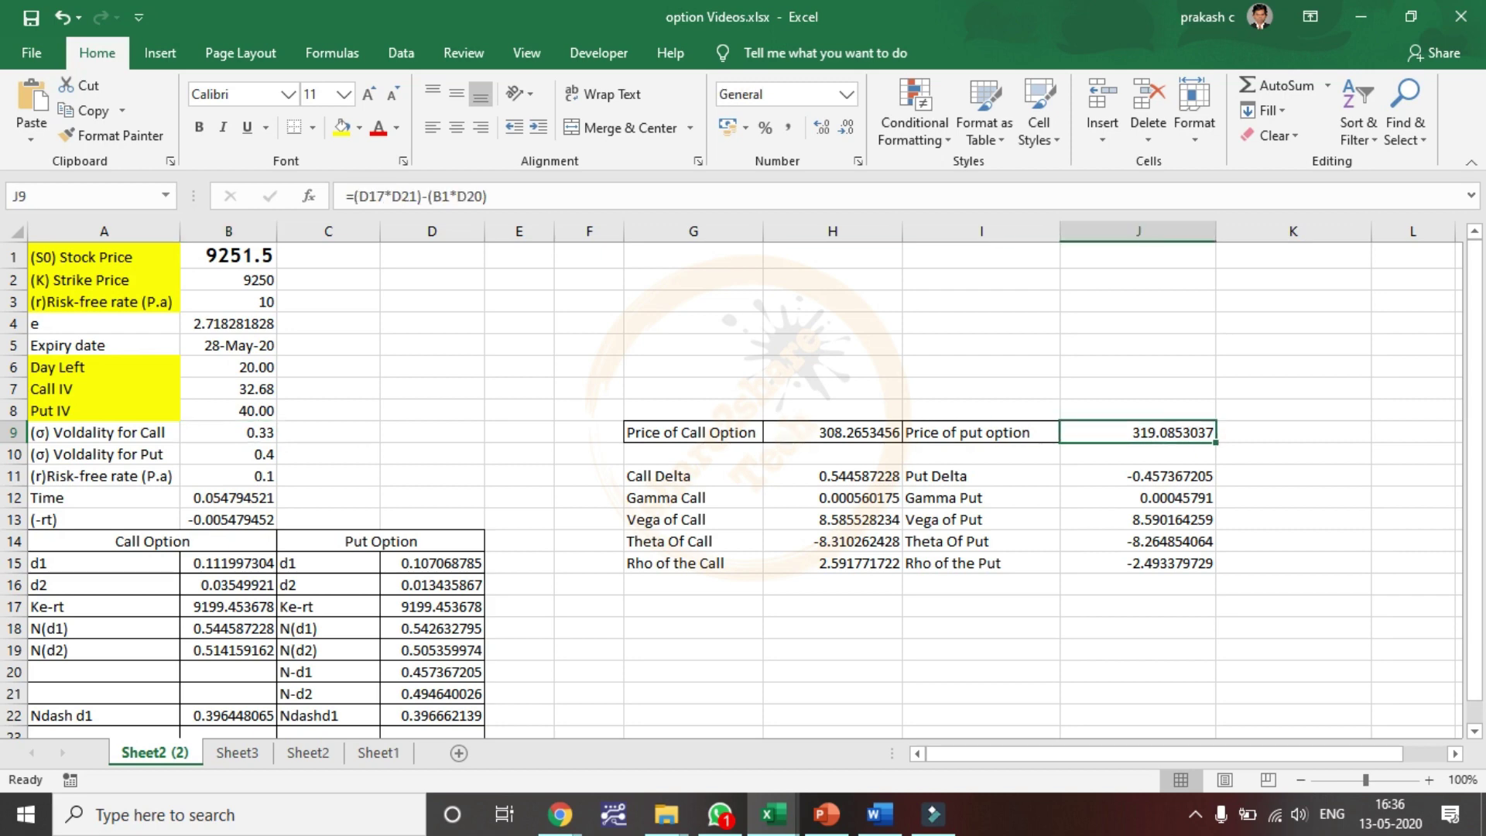
key("ctrl+z")
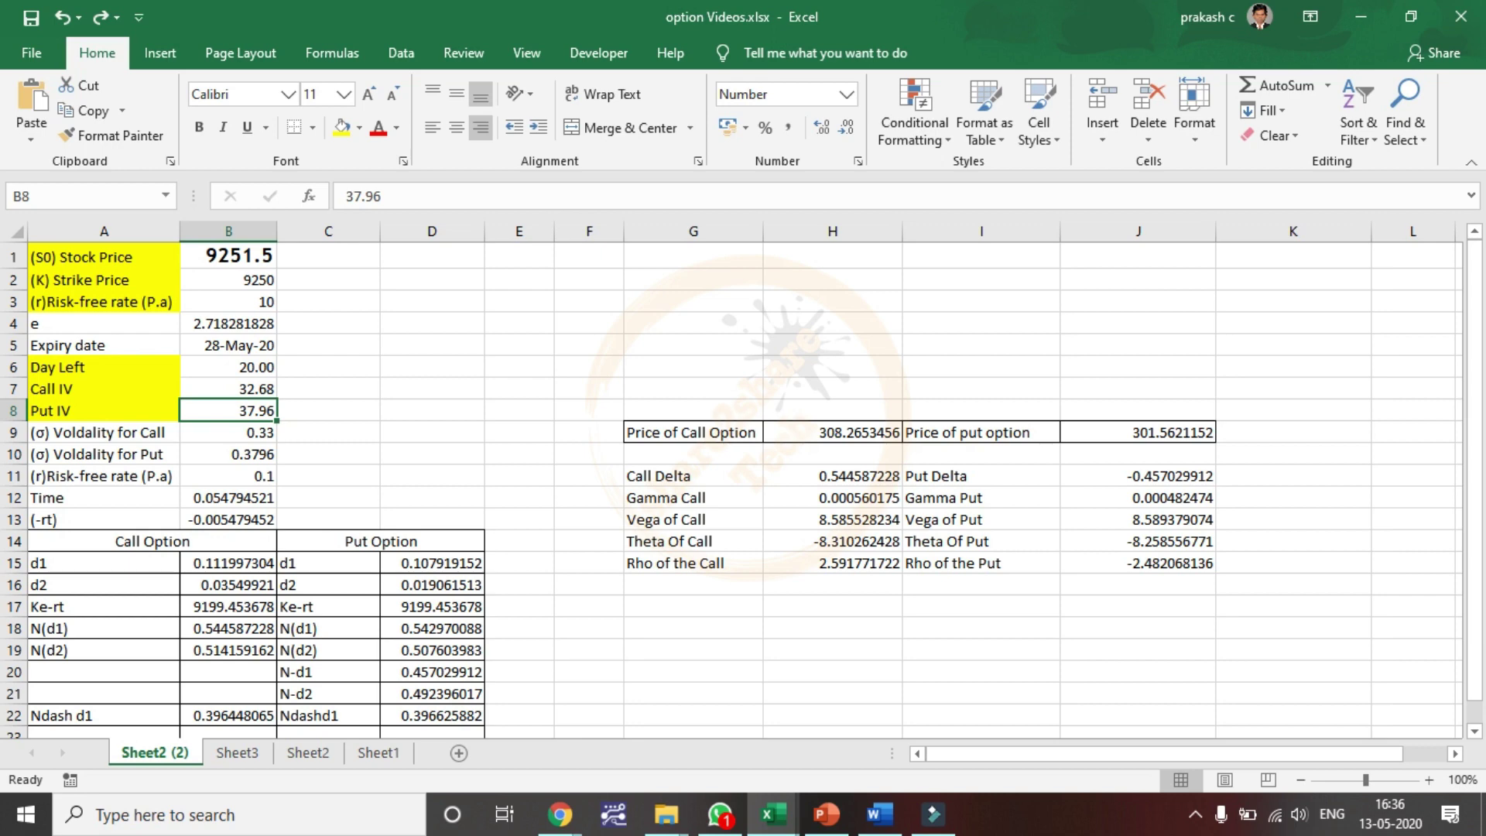
Step: Set the Put IV in B8 to 36 to recalculate the put option price
type("36")
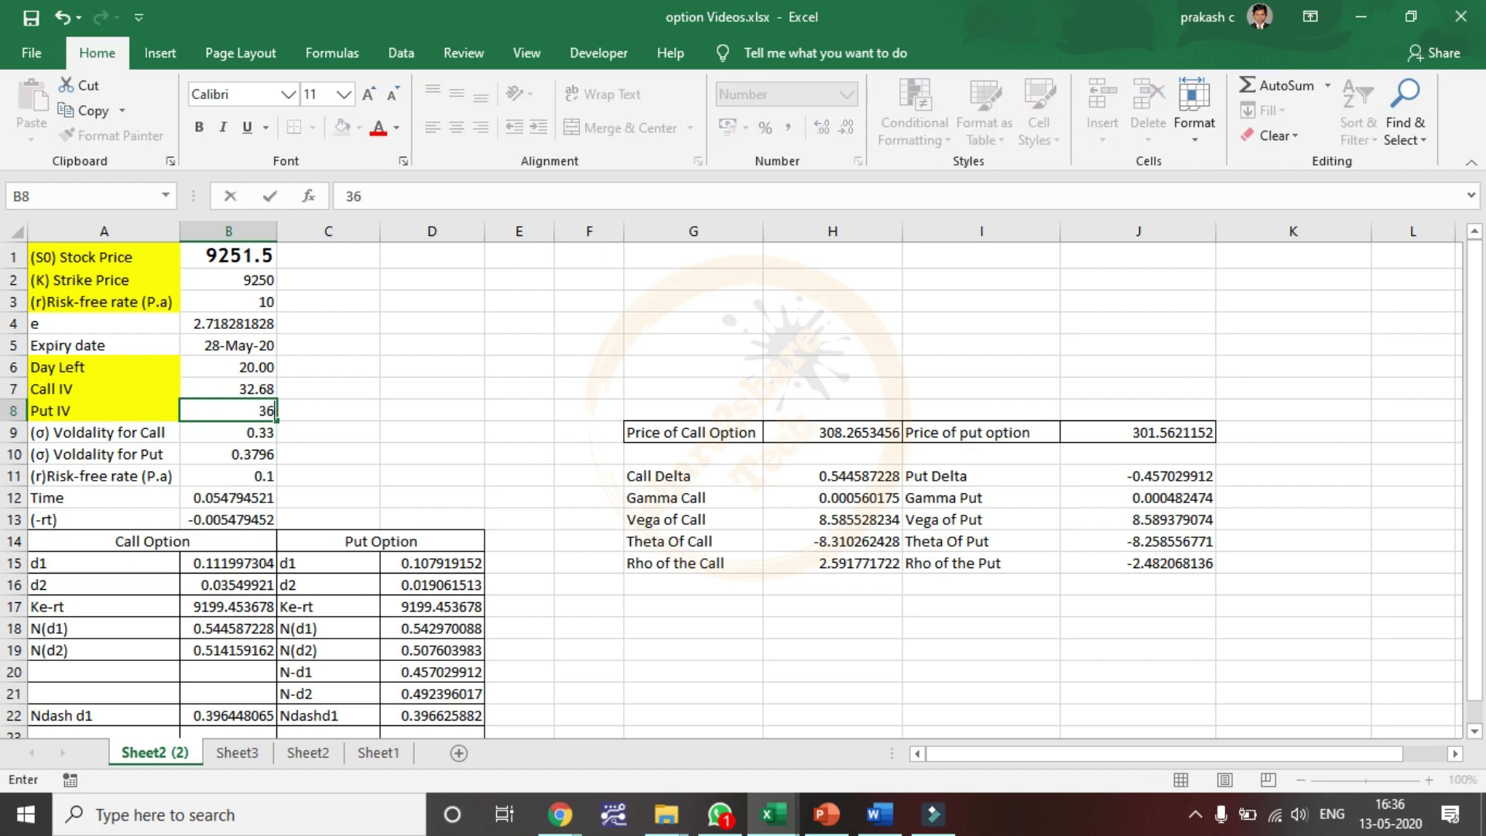
key("Return")
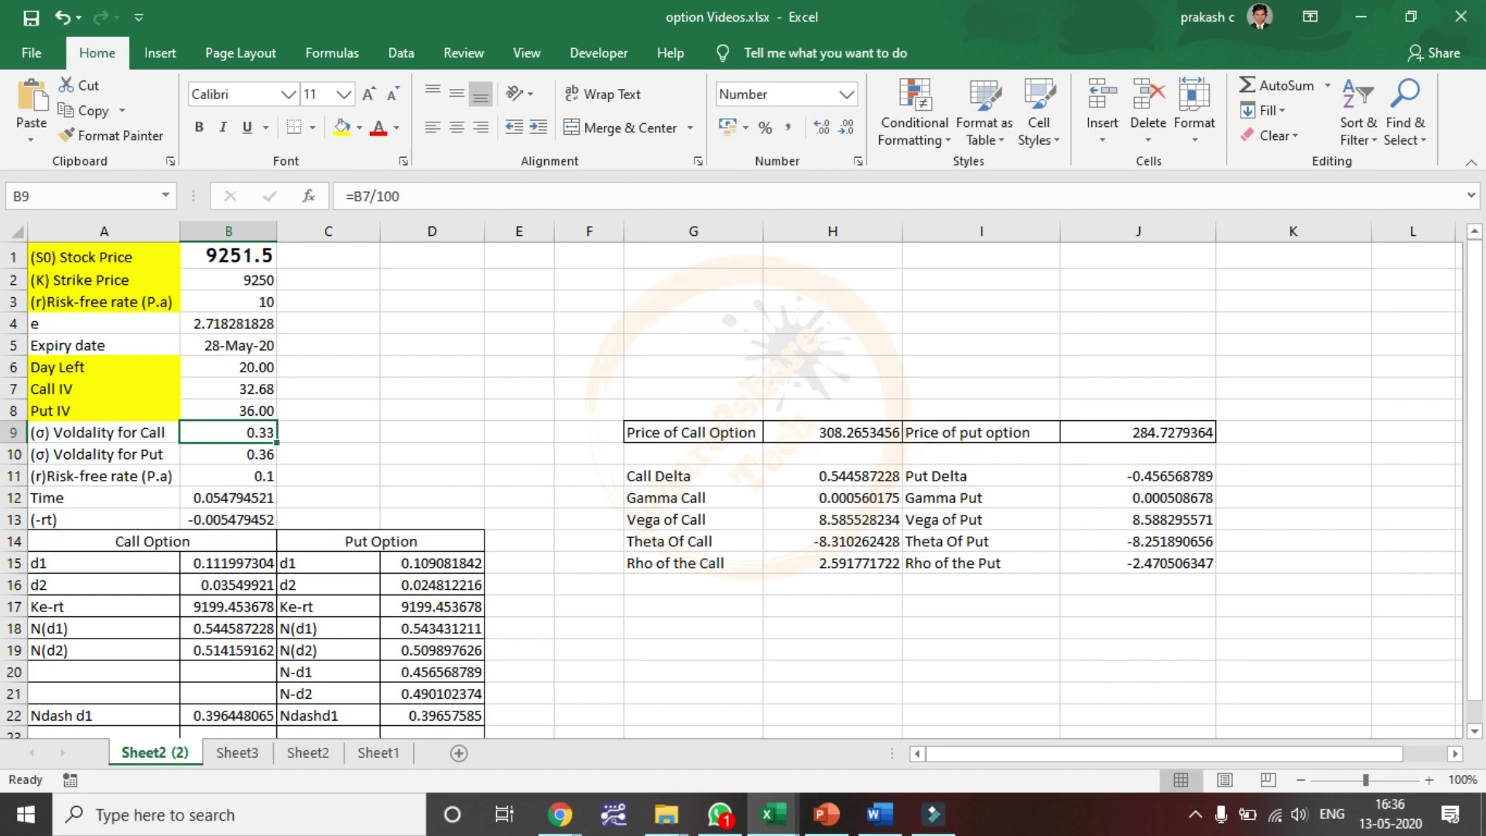
left_click(982, 411)
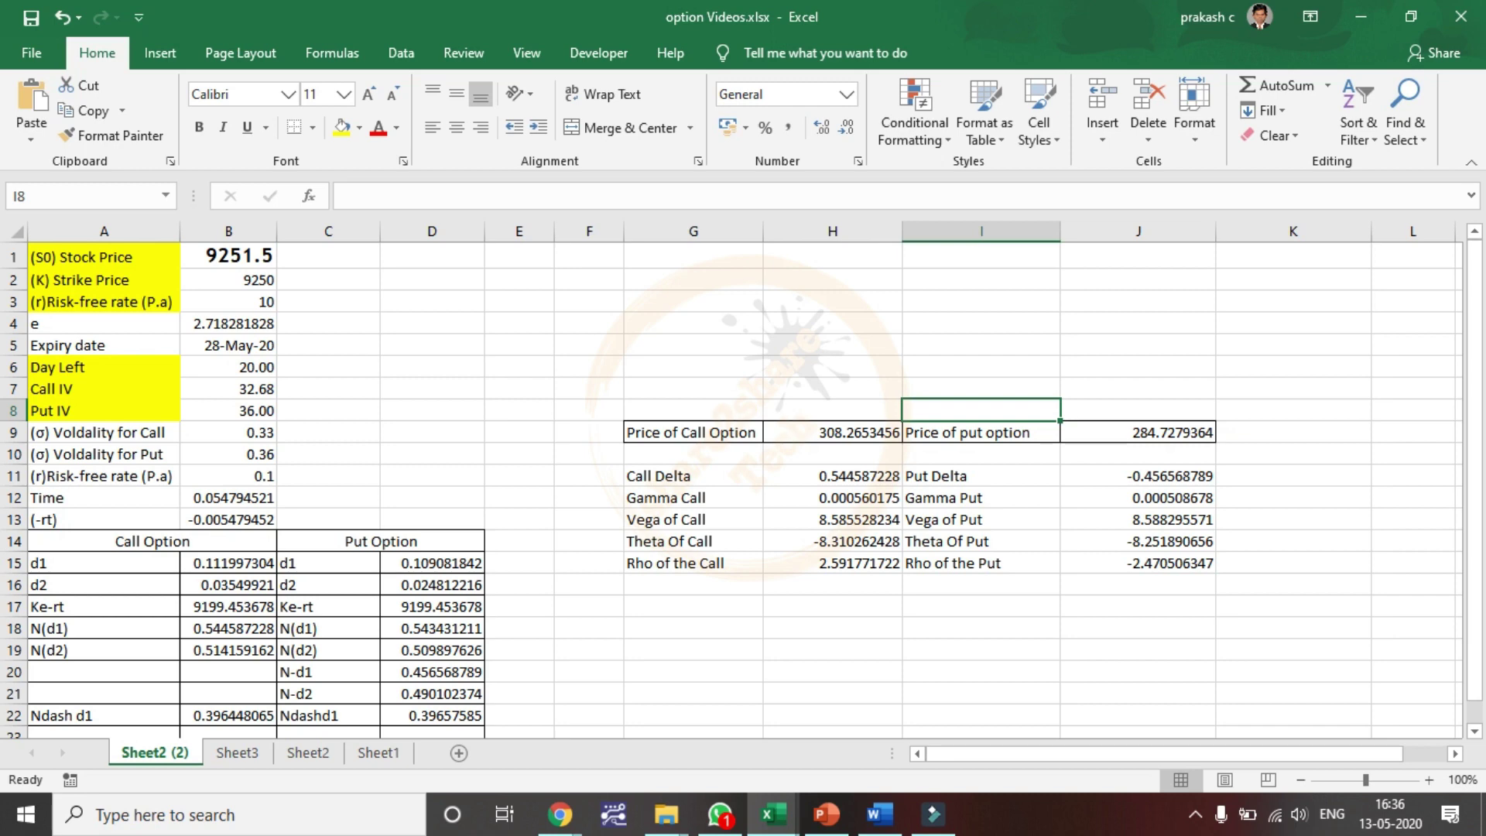
left_click(833, 388)
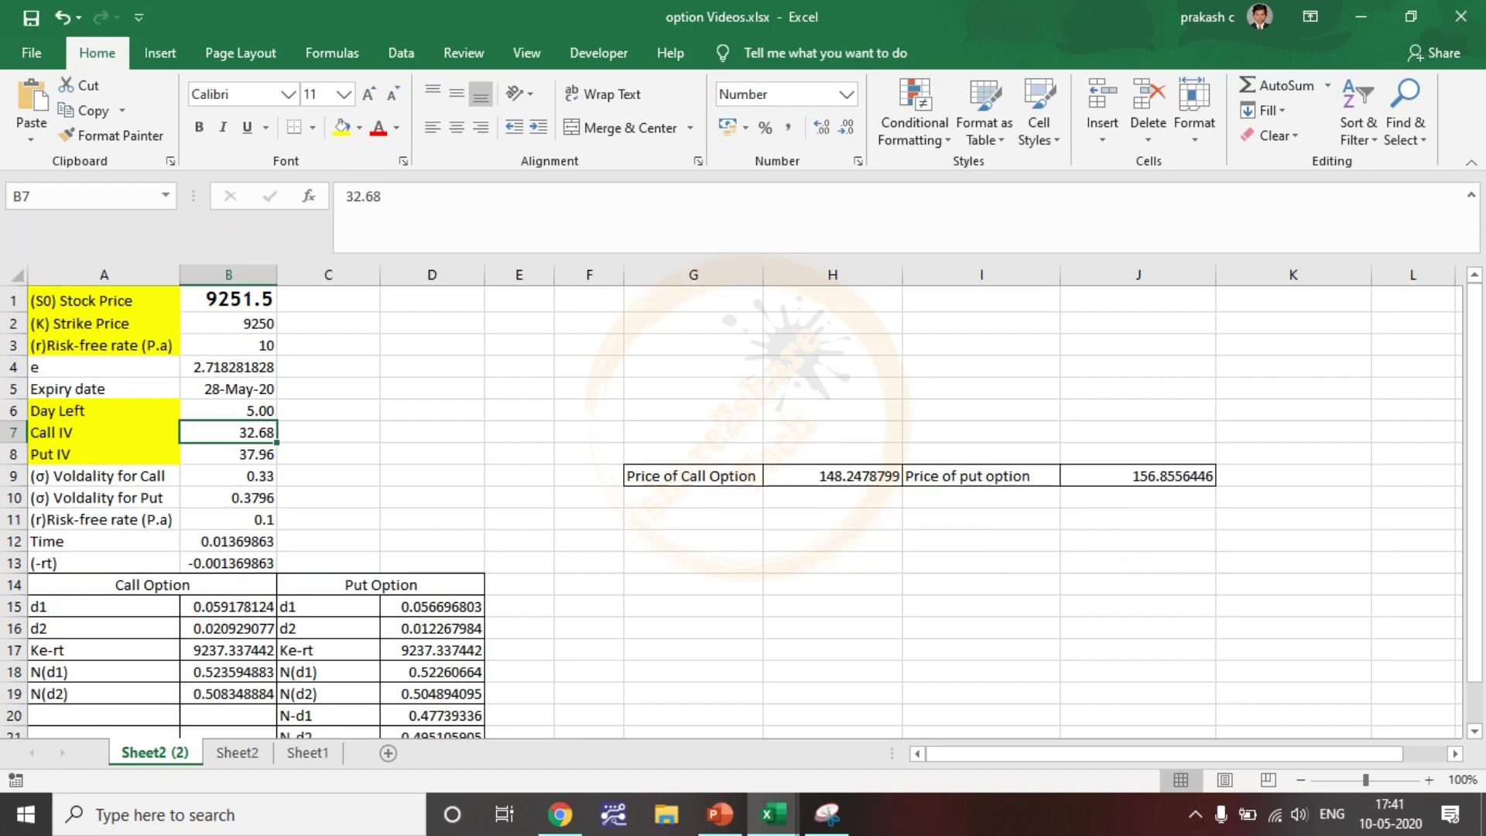
left_click(432, 433)
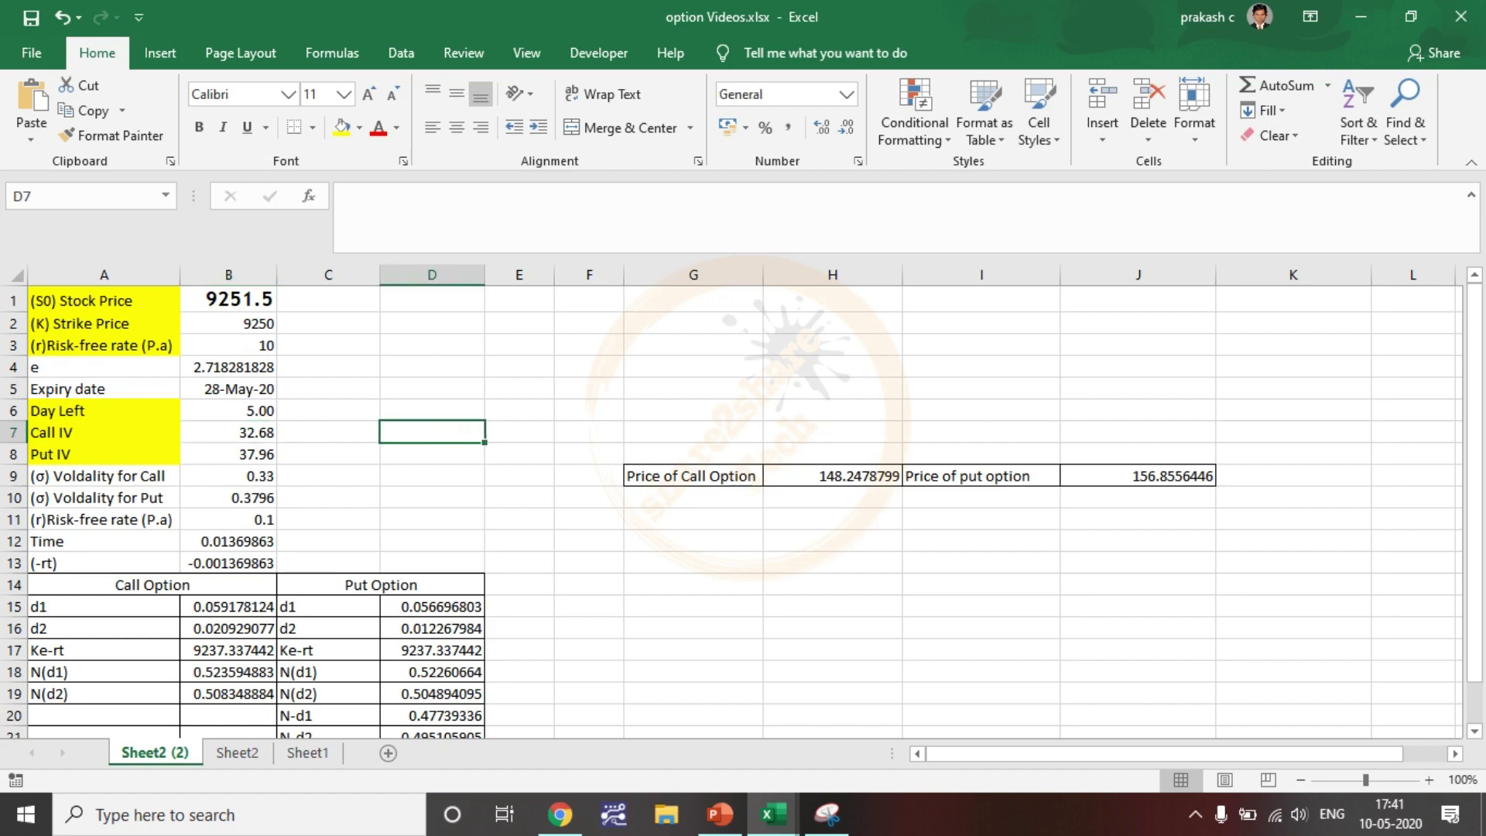
left_click(519, 477)
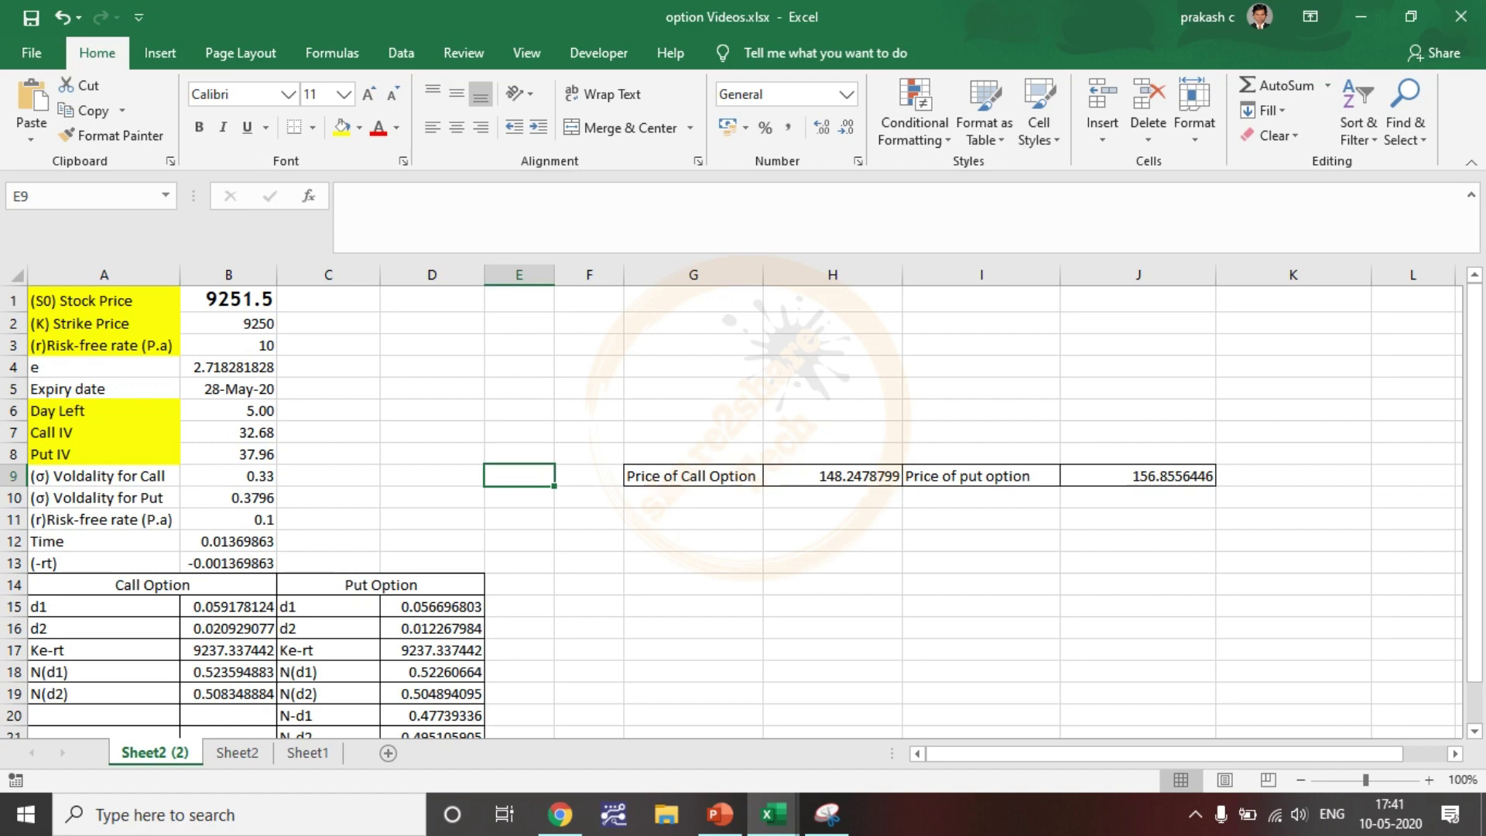
left_click(833, 585)
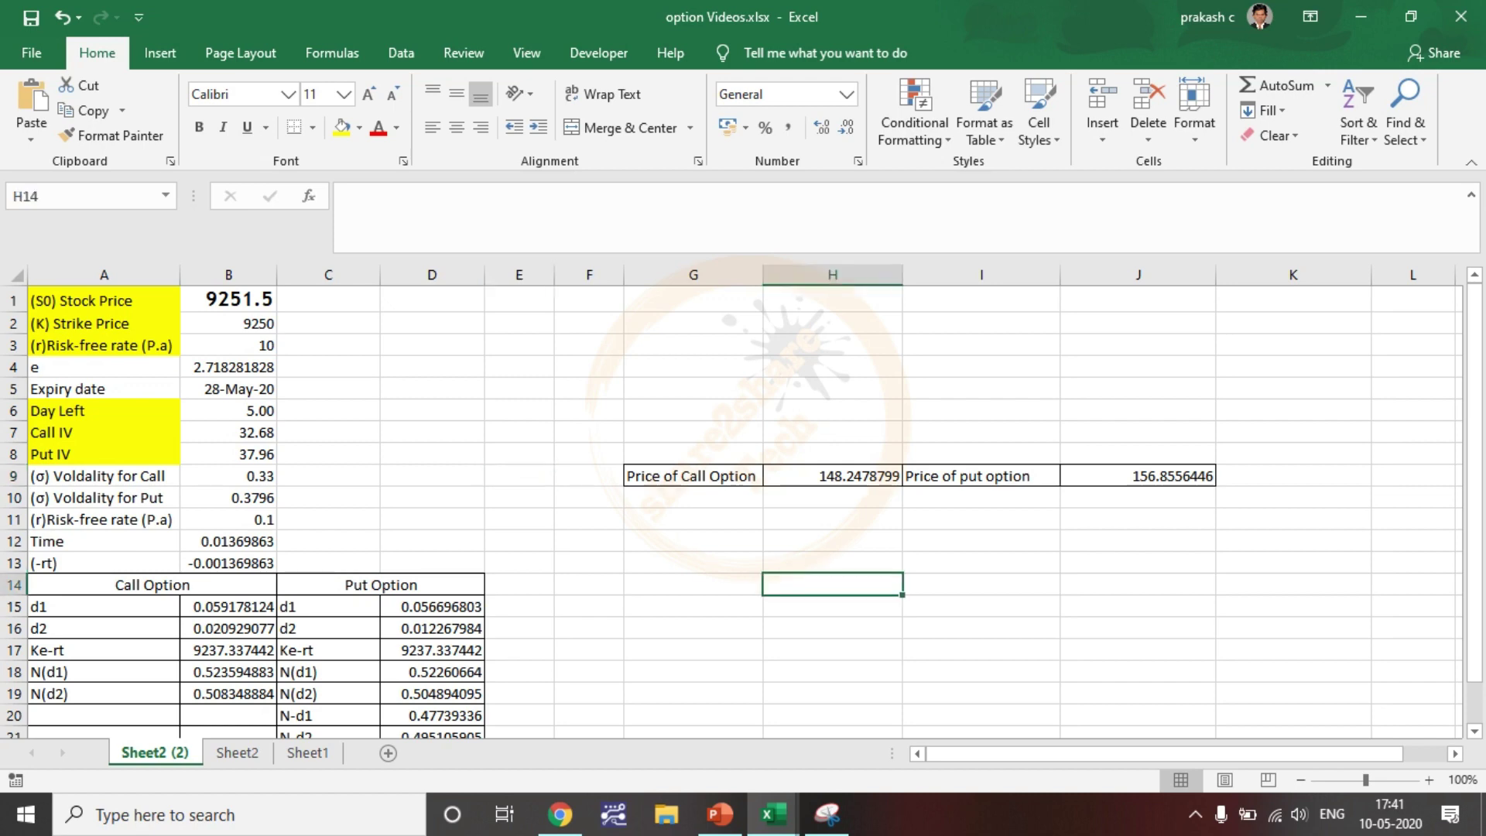